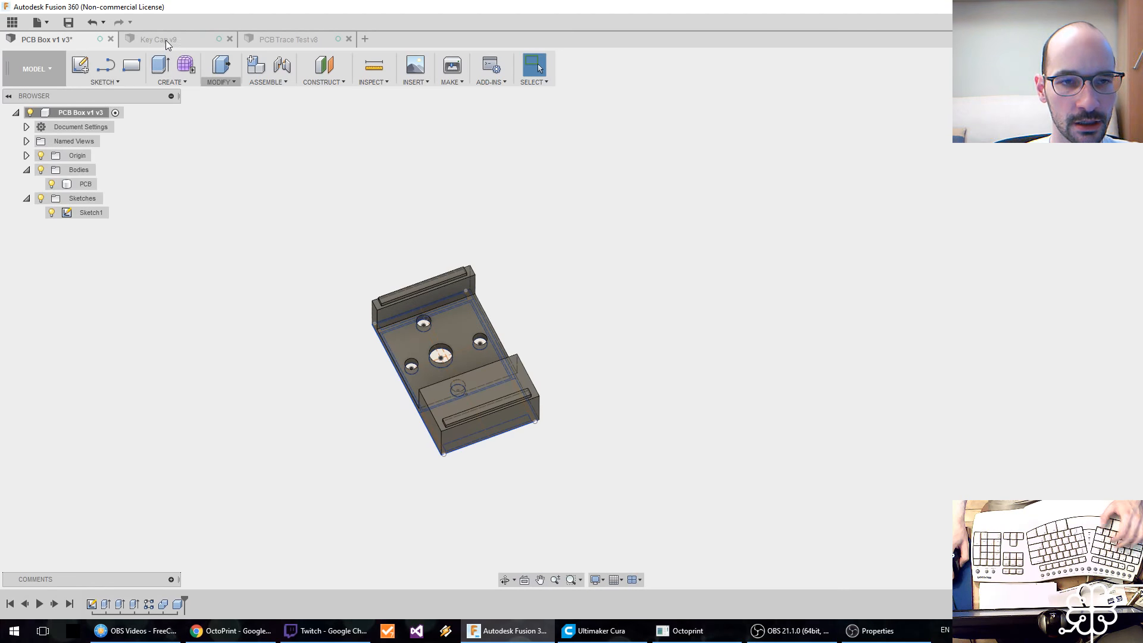
Step: Save the PCB Box v1 design as a new version
left_click(166, 41)
left_click(71, 40)
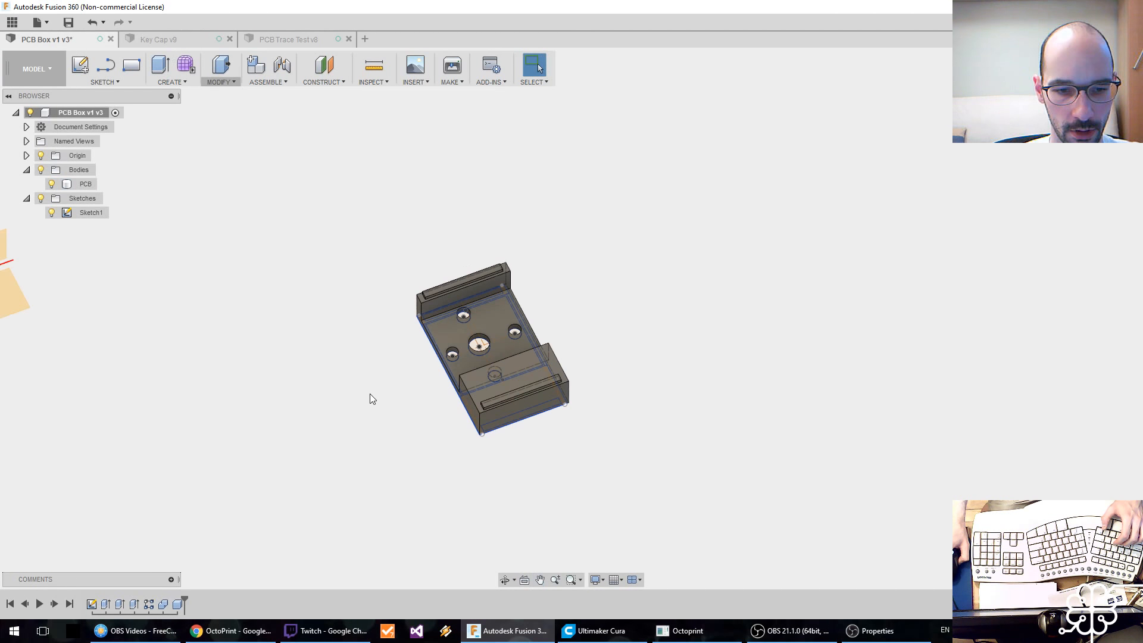
key("ctrl+s")
left_click(572, 325)
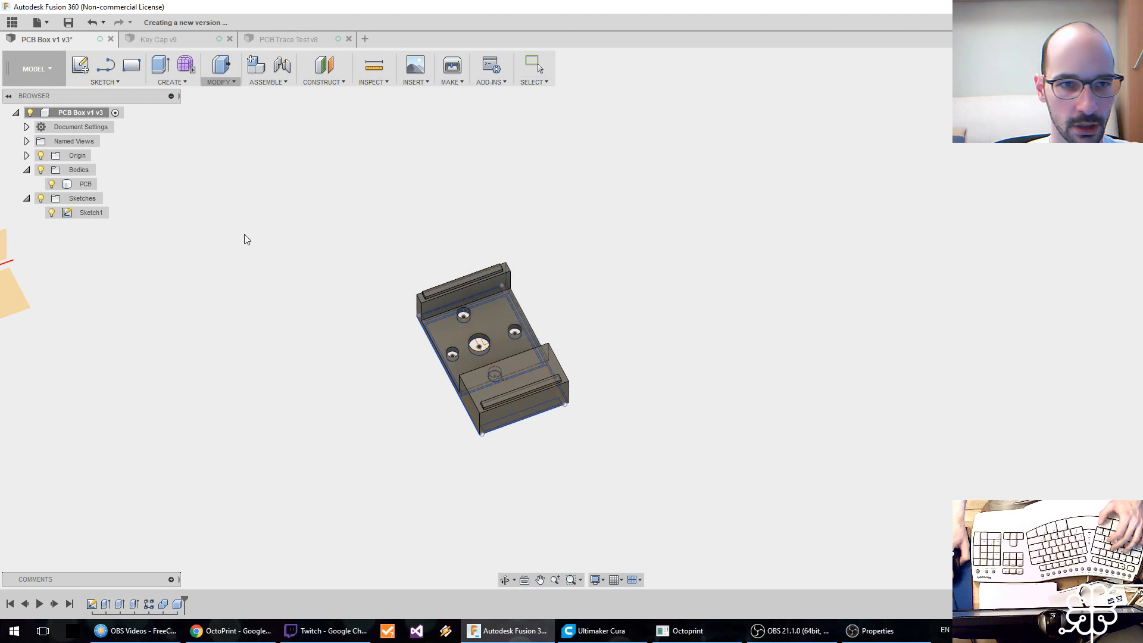
Step: Open the PCB design from the project's master branch
left_click(12, 22)
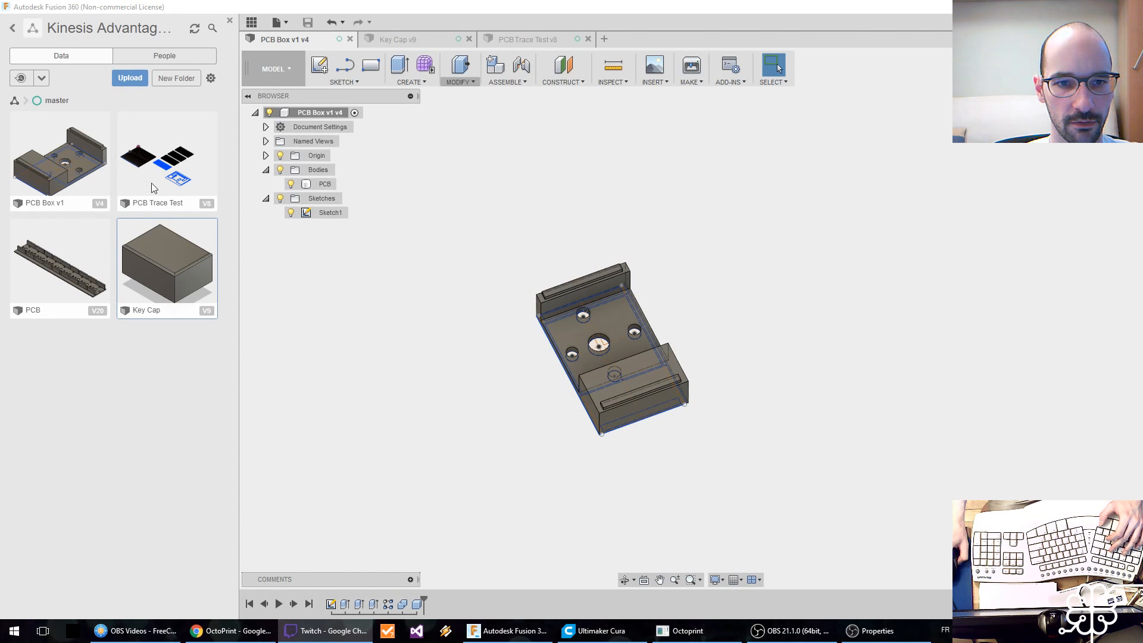
left_click(67, 275)
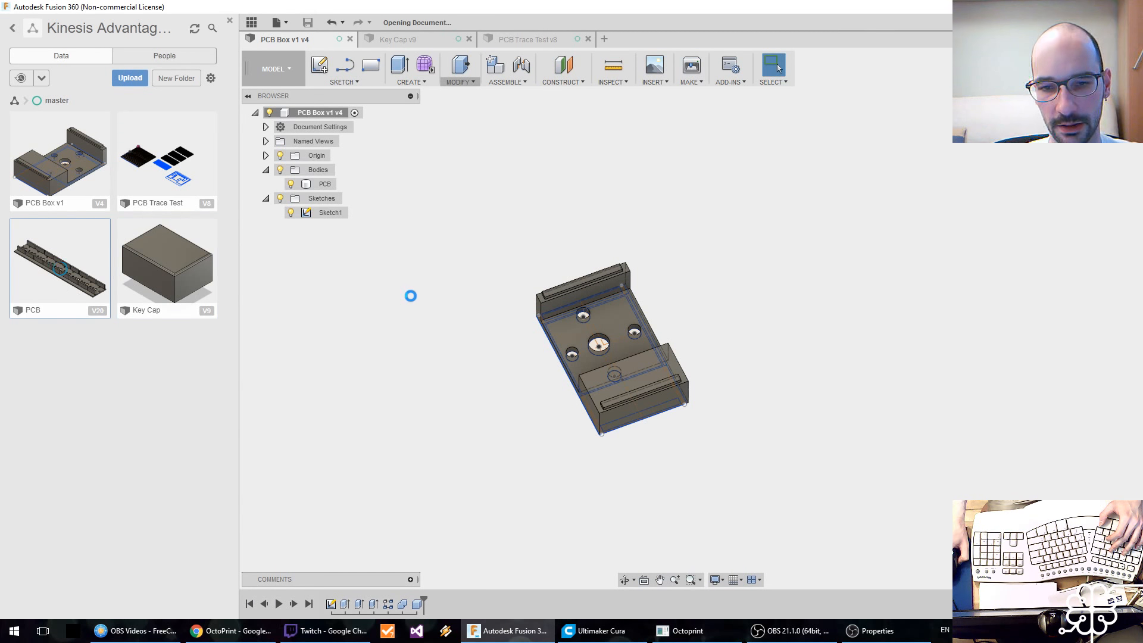
middle_click_drag(455, 367, 407, 438, "shift")
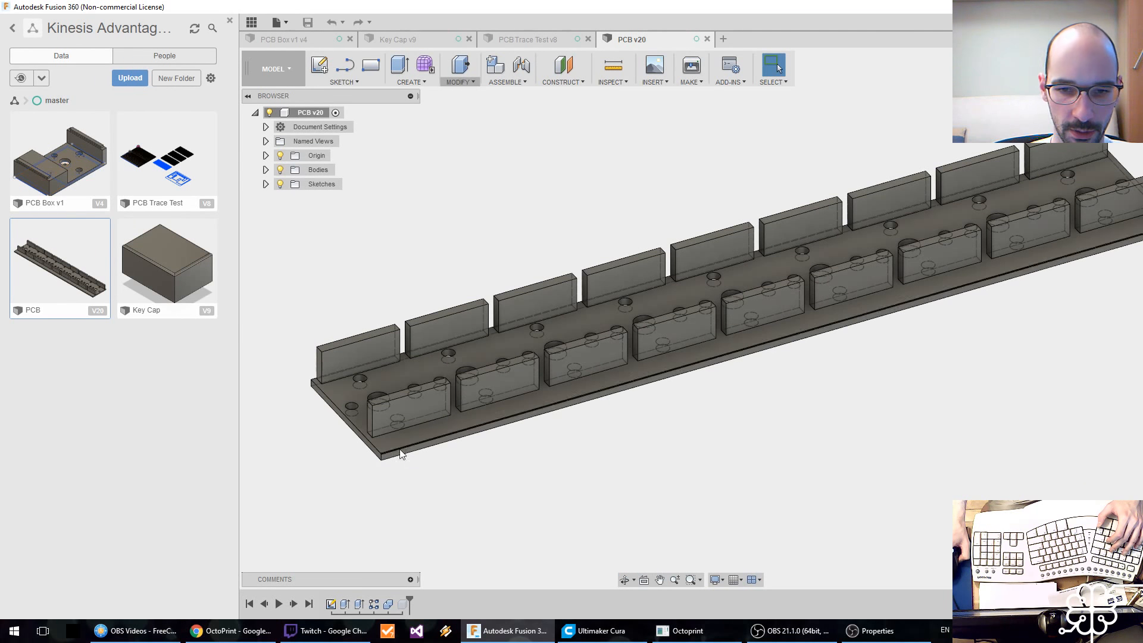
Step: Roll the model history back to just after the body pattern, and forward again past the Combine feature
middle_click_drag(572, 461, 533, 472)
left_click_drag(409, 603, 380, 603)
mouse_move(606, 459)
middle_mouse_down()
mouse_move(551, 472)
mouse_move(562, 471)
middle_mouse_up()
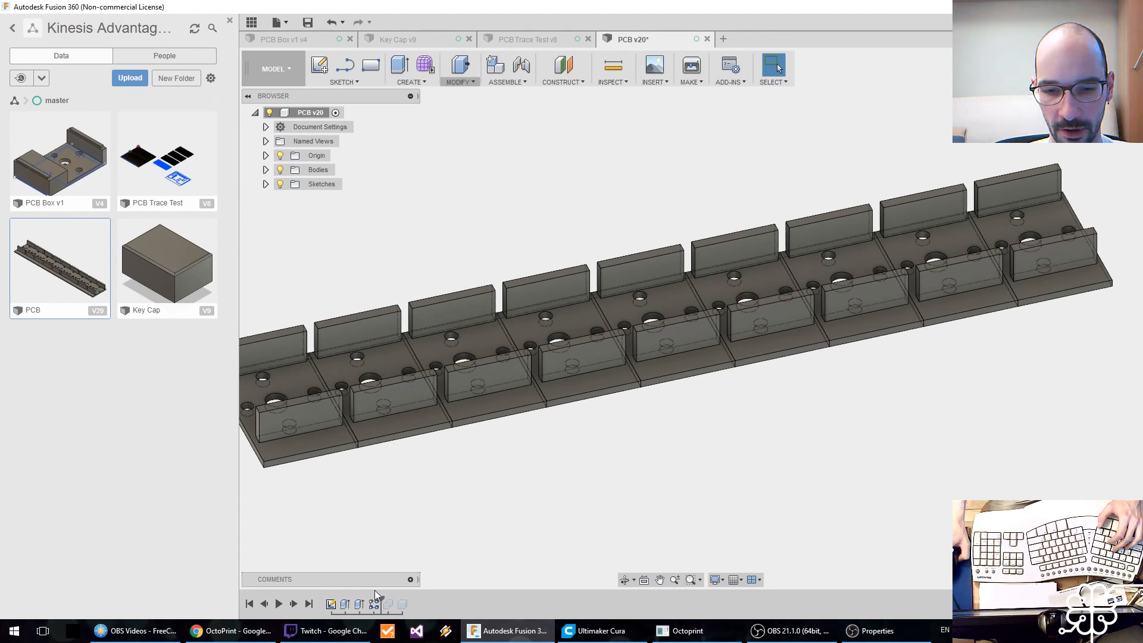
left_click_drag(379, 599, 392, 597)
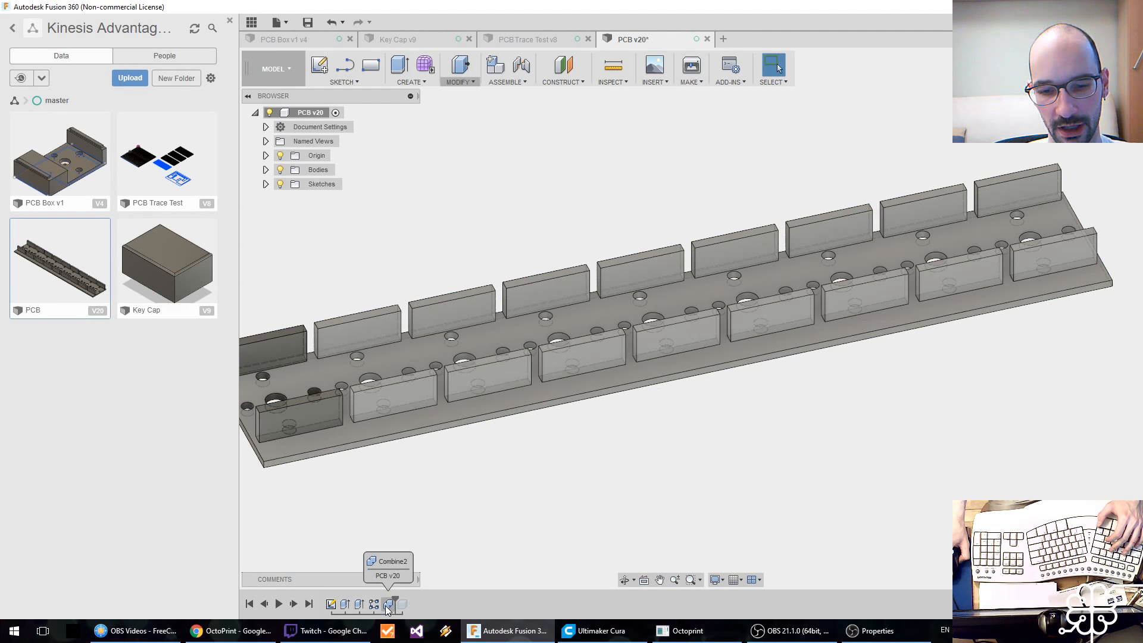
Step: Inspect the body pattern's quantity and distance expression, leaving the feature without changes
right_click(377, 602)
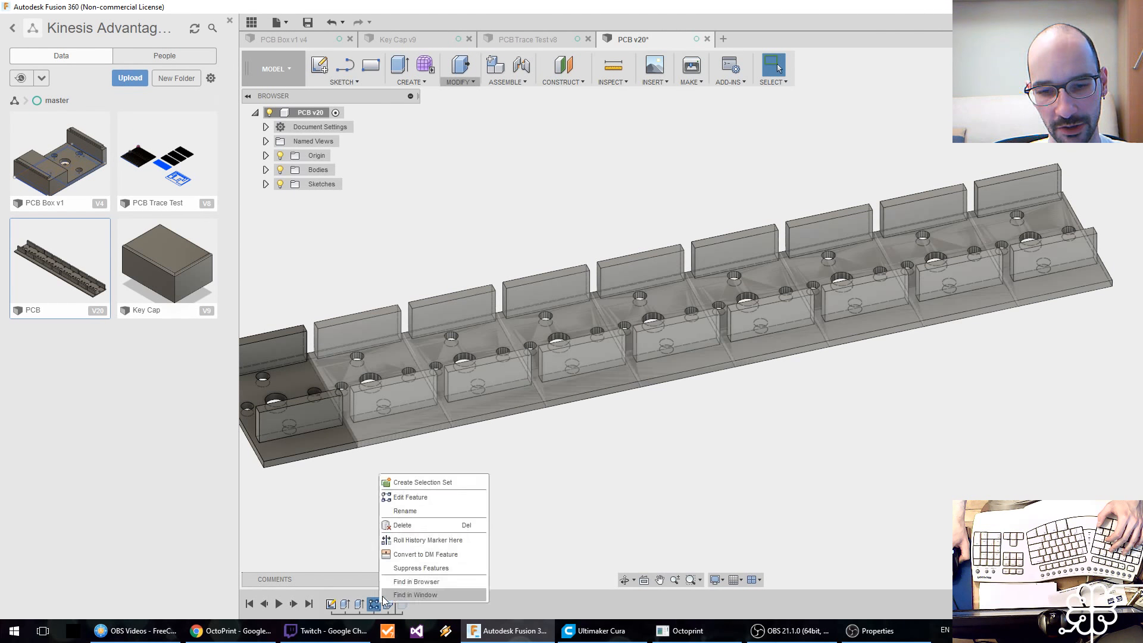
left_click(422, 498)
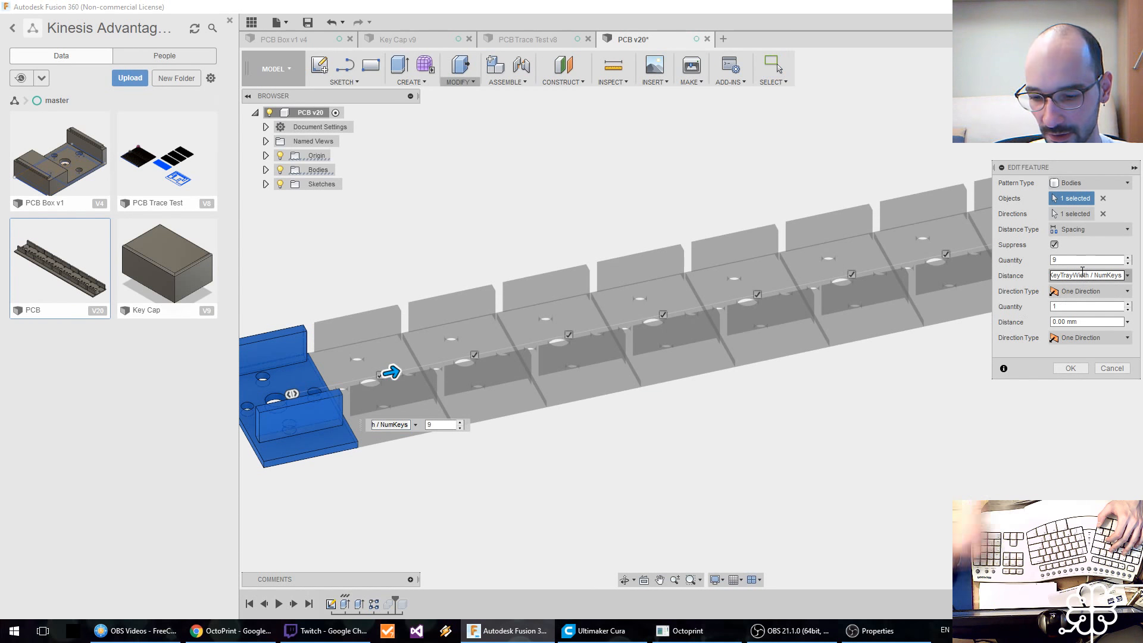
left_click(1082, 271)
key("End")
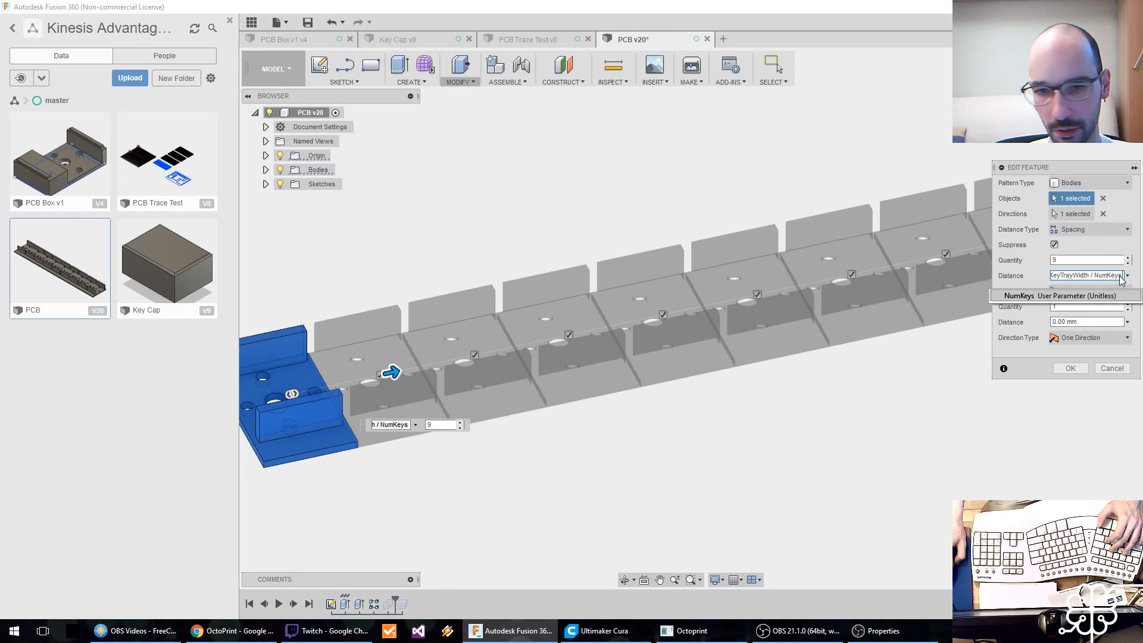
left_click(1119, 369)
left_click(1120, 369)
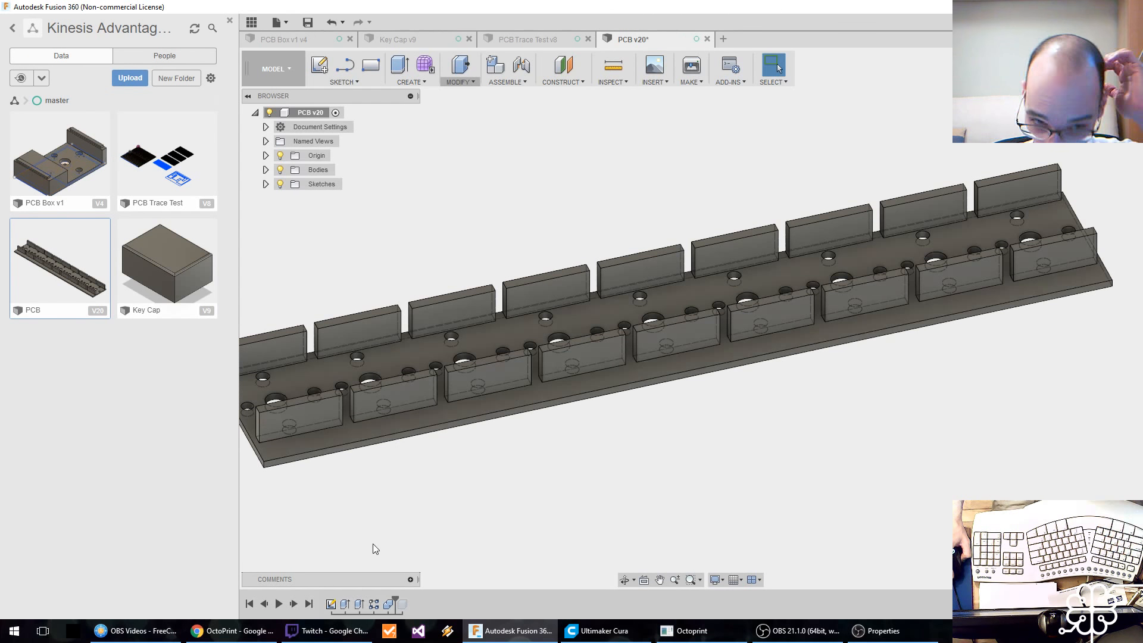
Step: Open the base sketch of the single key PCB, examine its profiles and dimensions, and exit the sketch
double_click(330, 605)
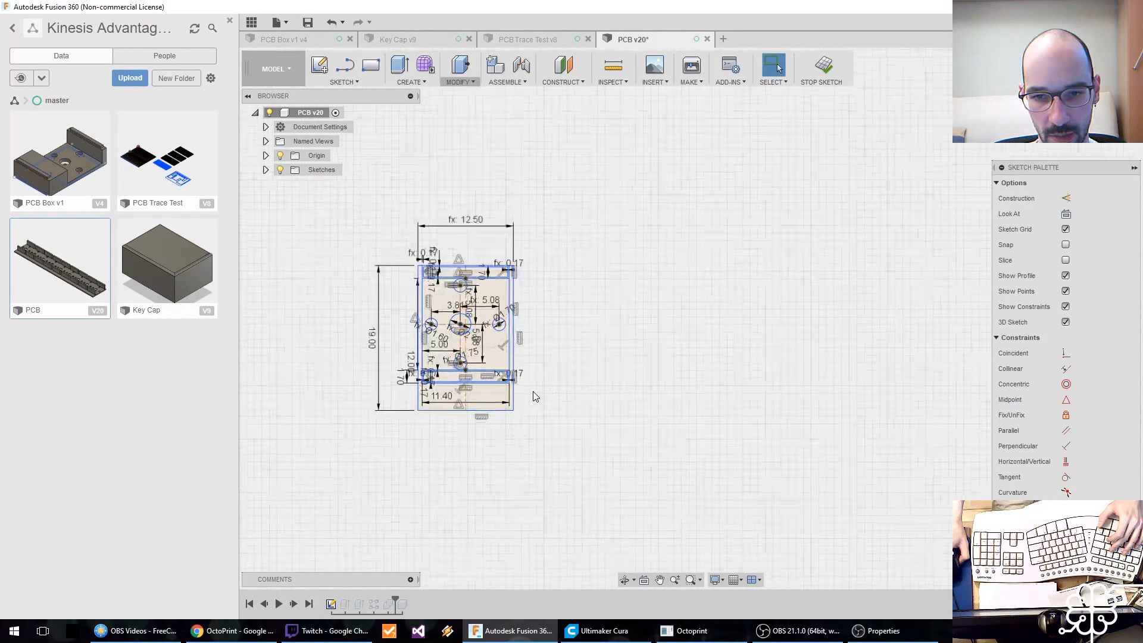
scroll(533, 391, "up", 5)
middle_click_drag(530, 378, 729, 457)
scroll(728, 453, "down", 2)
middle_click_drag(756, 308, 734, 344)
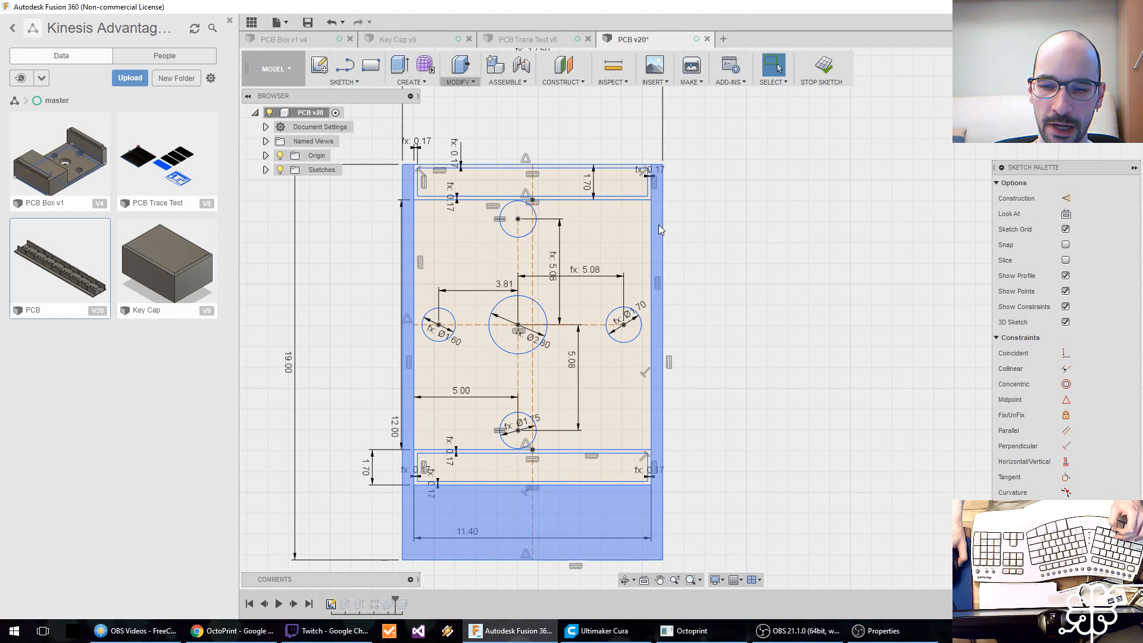
mouse_move(705, 340)
middle_mouse_down()
mouse_move(658, 327)
mouse_move(629, 341)
middle_mouse_up()
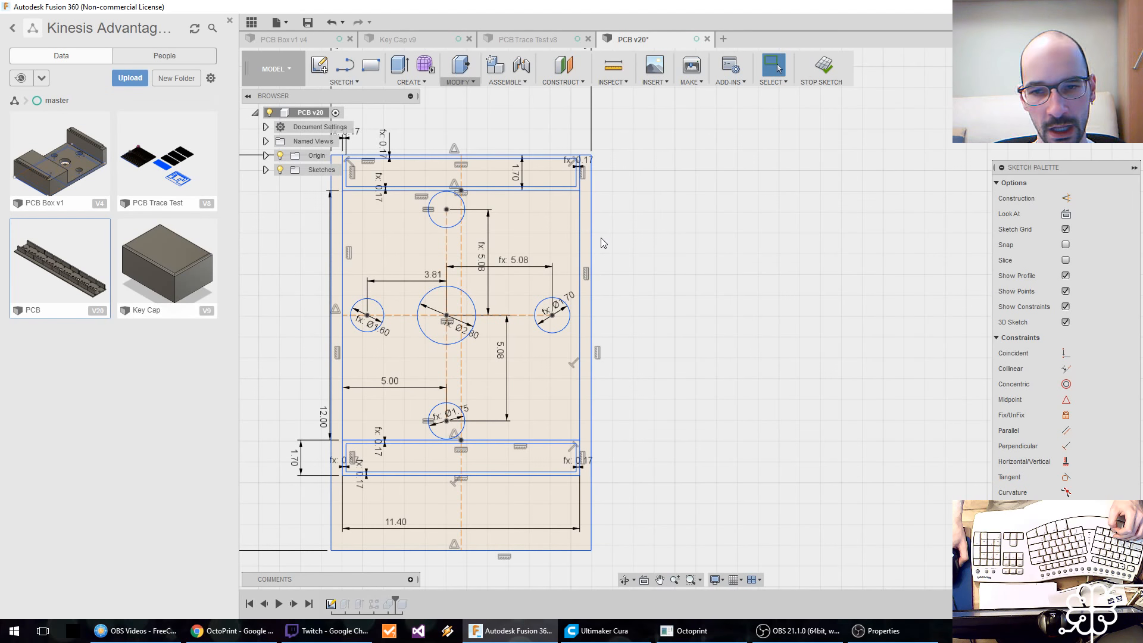
left_click(585, 240)
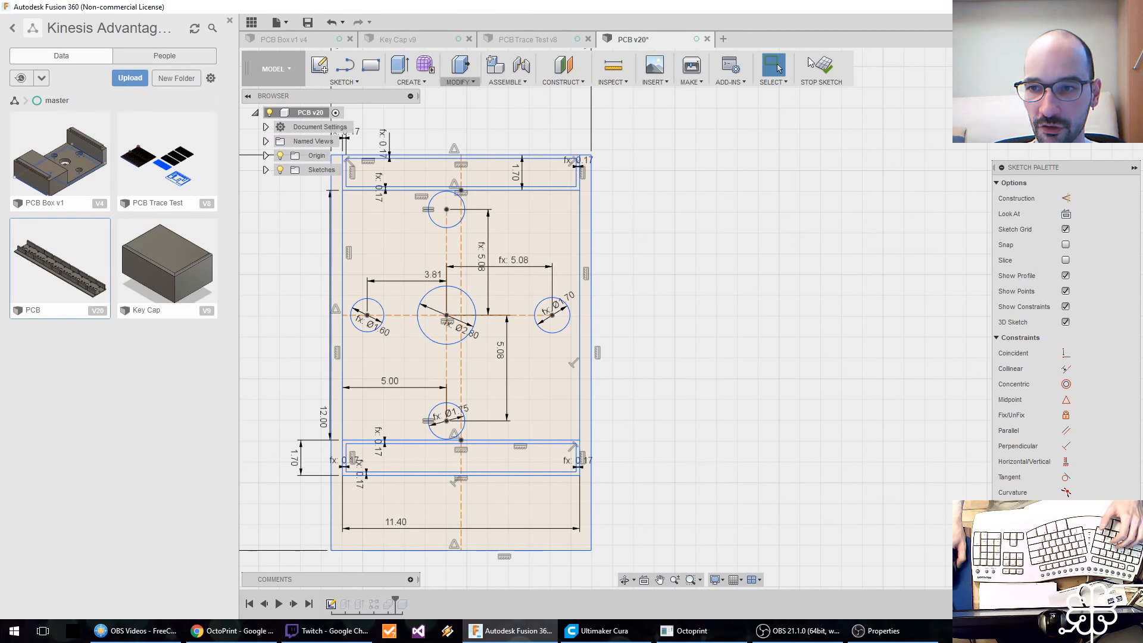
left_click(825, 68)
Step: Roll the history back to the first extrusion and review the base plate's extrude settings
left_click_drag(393, 598, 352, 598)
middle_click_drag(356, 511, 382, 495)
middle_click_drag(383, 495, 439, 456, "shift")
right_click(349, 604)
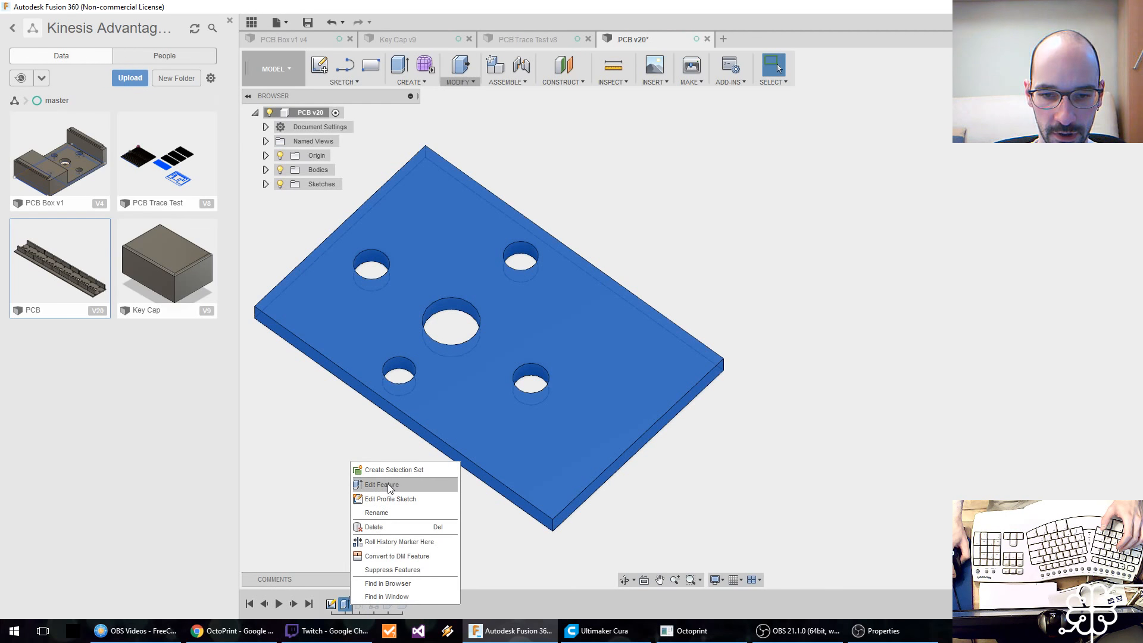
left_click(388, 483)
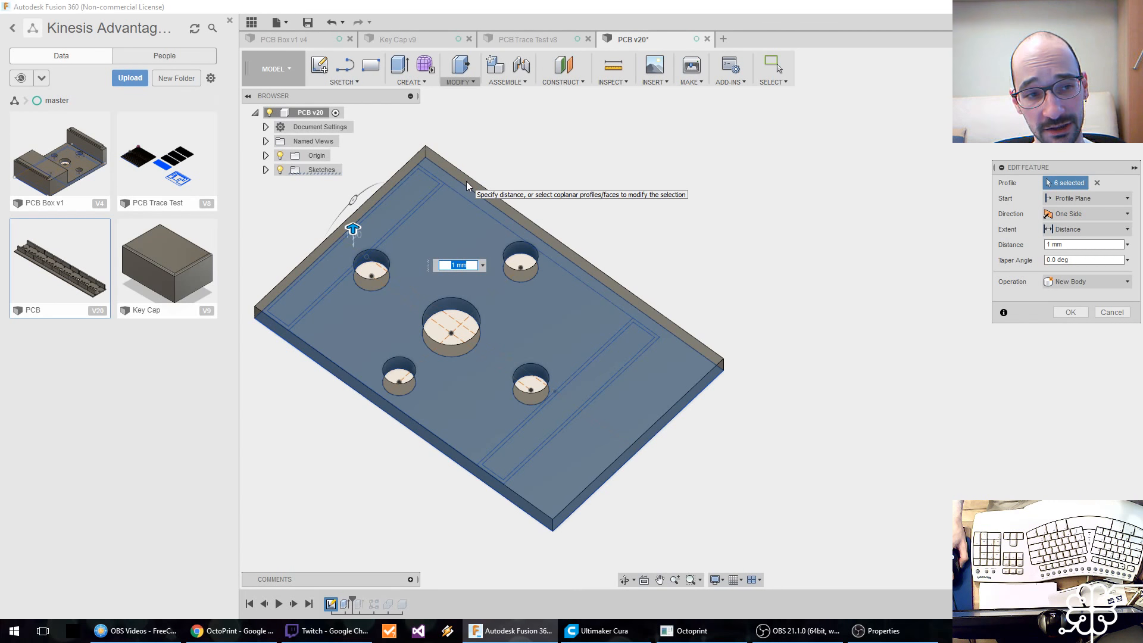
left_click(1070, 312)
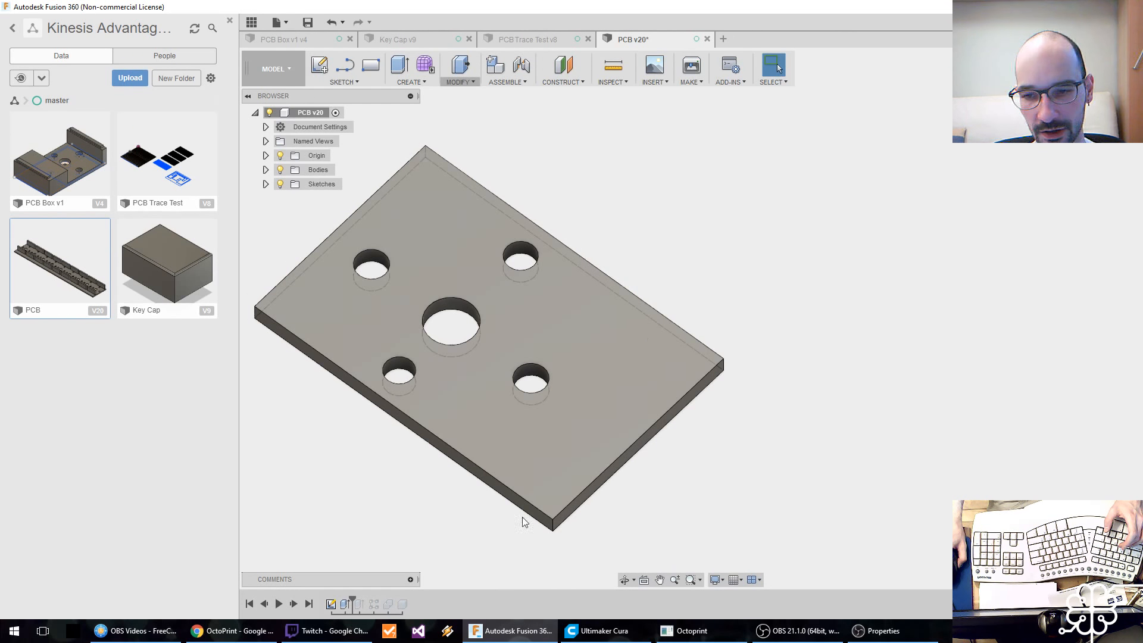
Step: Roll the history forward through the body pattern and the Combine feature to review the key strip build-up
left_click_drag(352, 598, 381, 600)
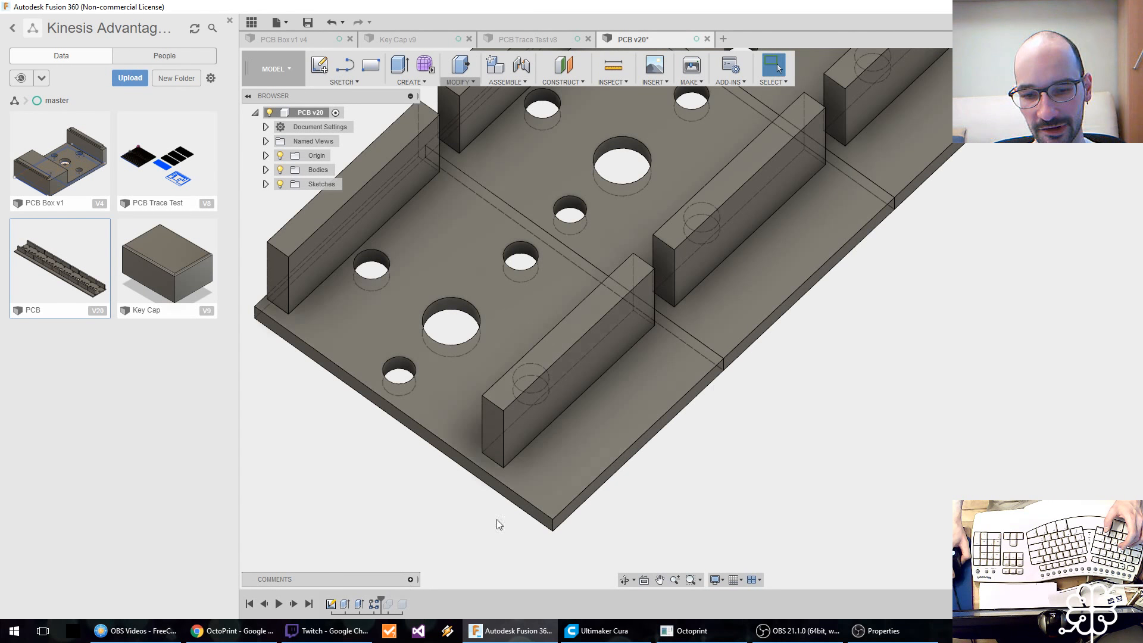
scroll(755, 356, "down", 4)
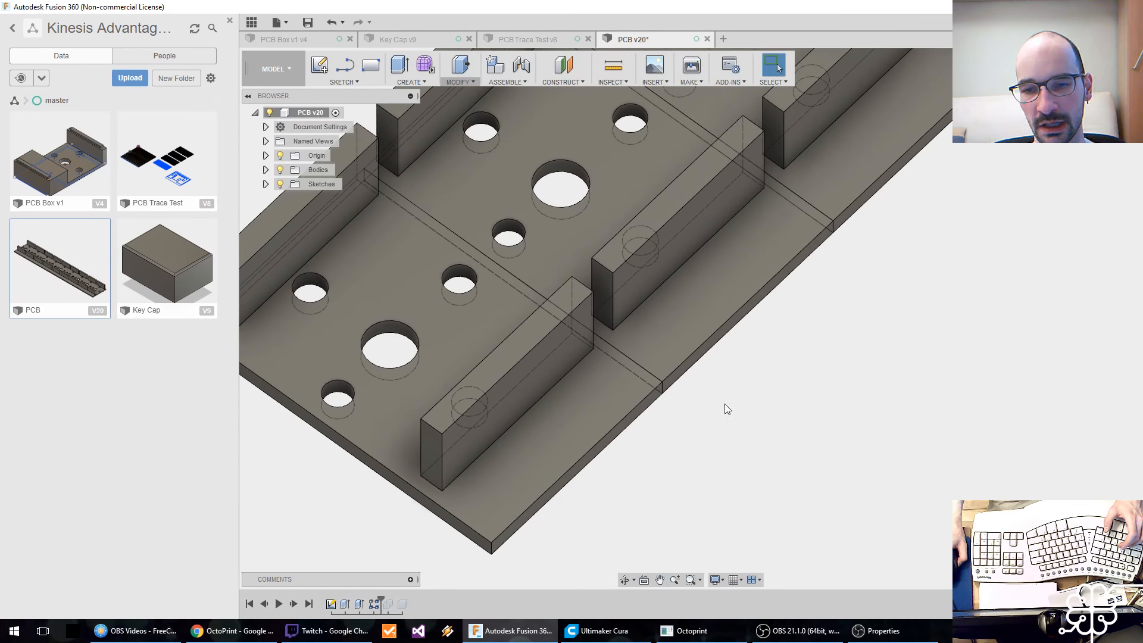
scroll(765, 384, "down", 4)
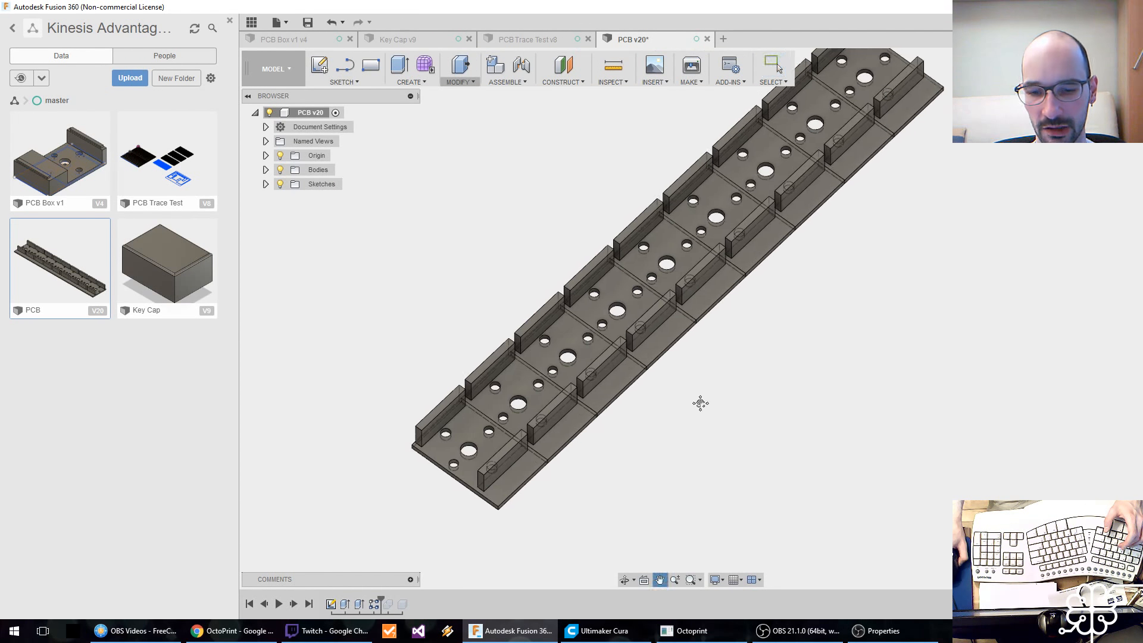
left_click_drag(382, 596, 395, 598)
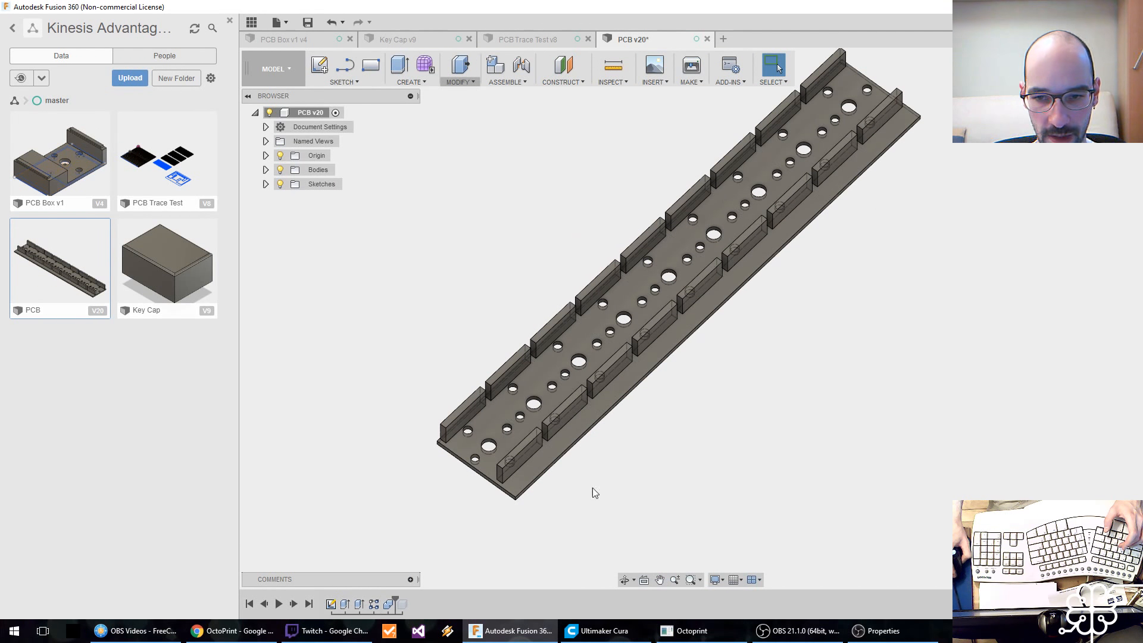
middle_click_drag(633, 463, 591, 478)
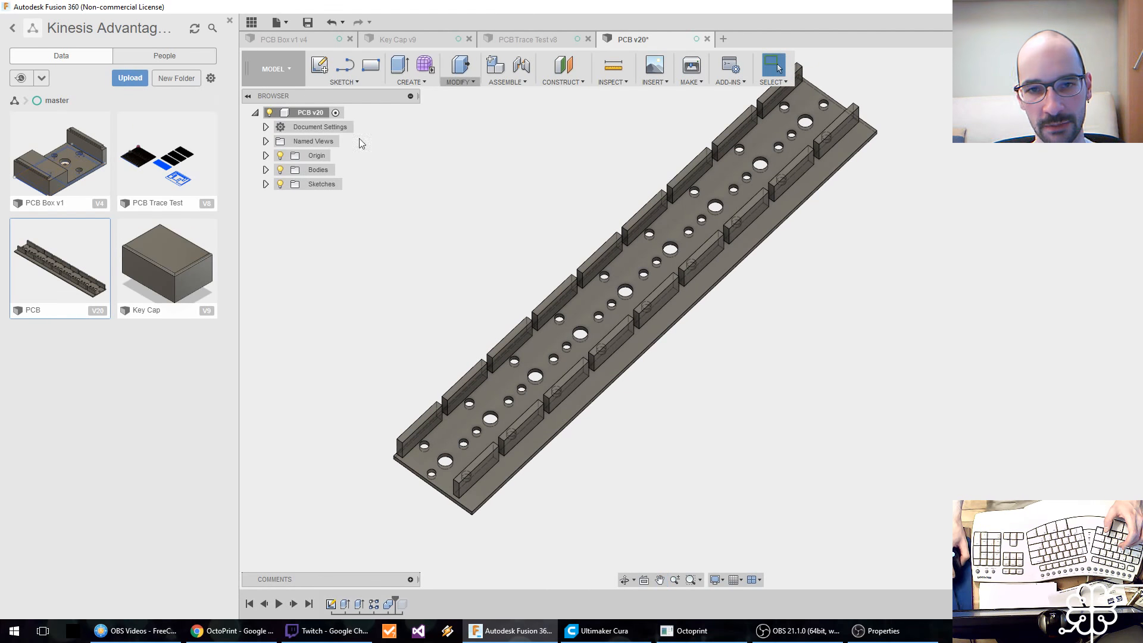
Step: Set the KeyTrayWidth user parameter to 212.5 mm and view the whole resized strip
left_click(410, 82)
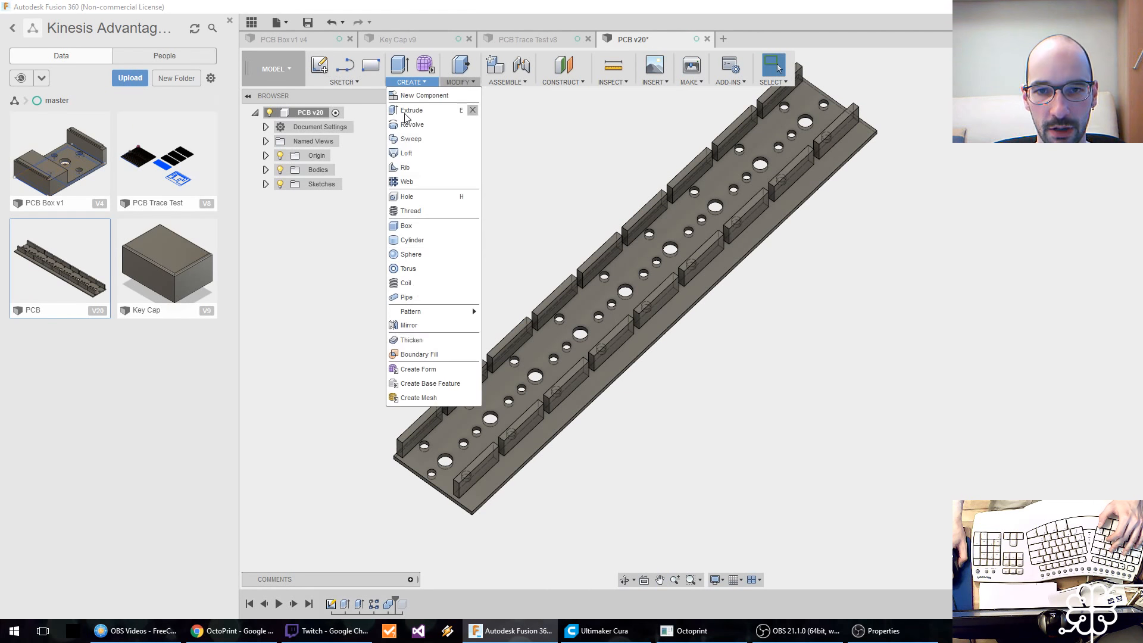
left_click(459, 82)
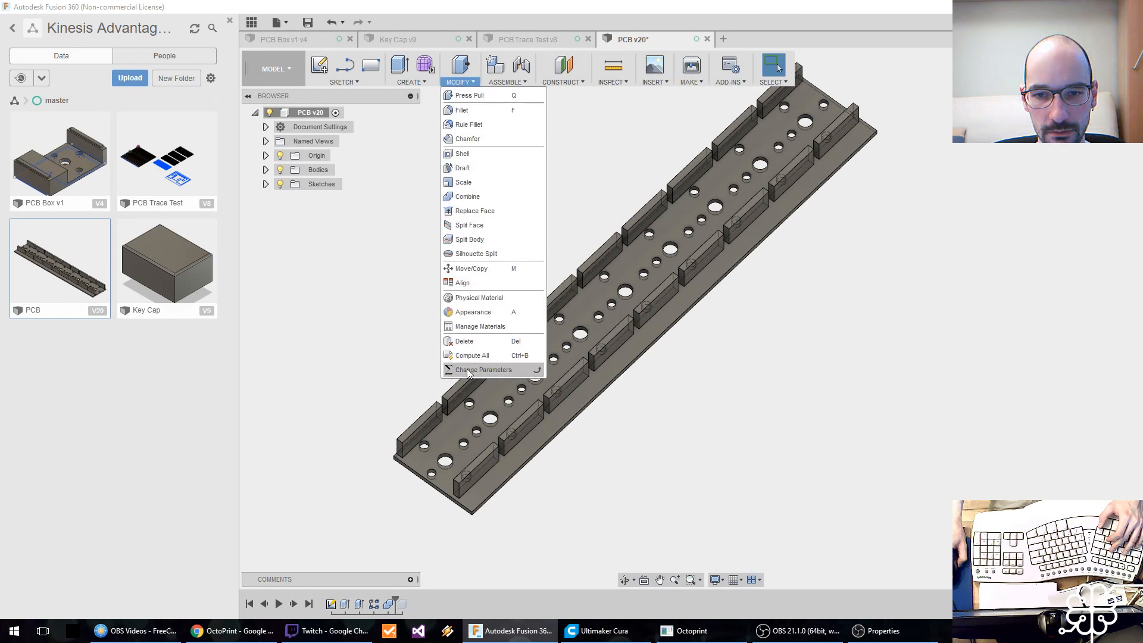
left_click(468, 369)
left_click(331, 191)
double_click(327, 191)
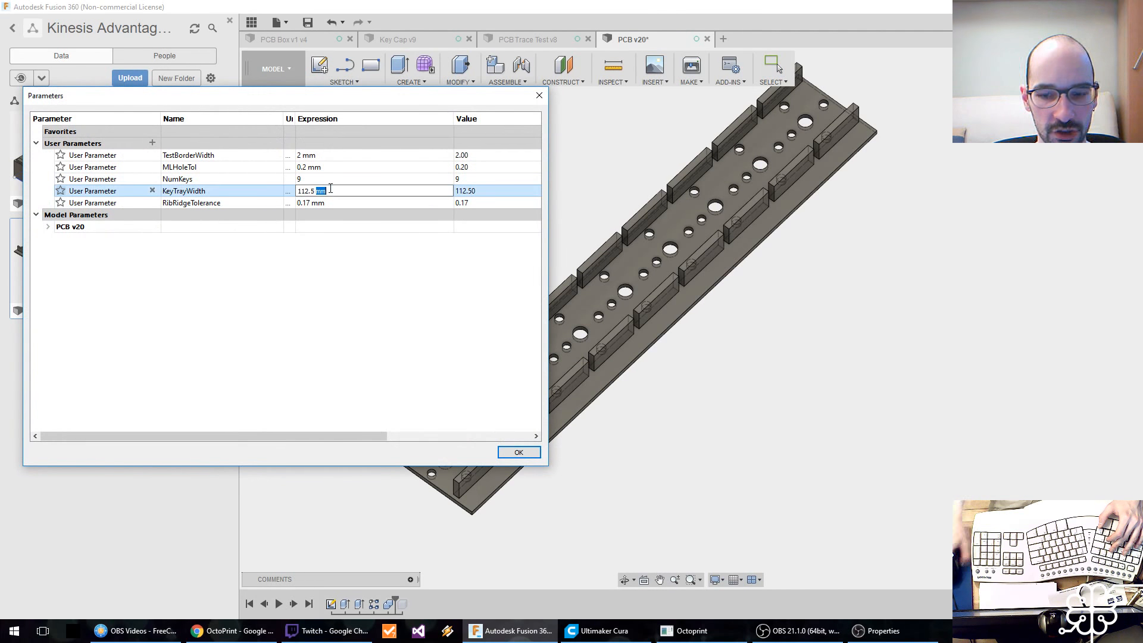
key("Home")
key("Delete")
type("2")
key("Return")
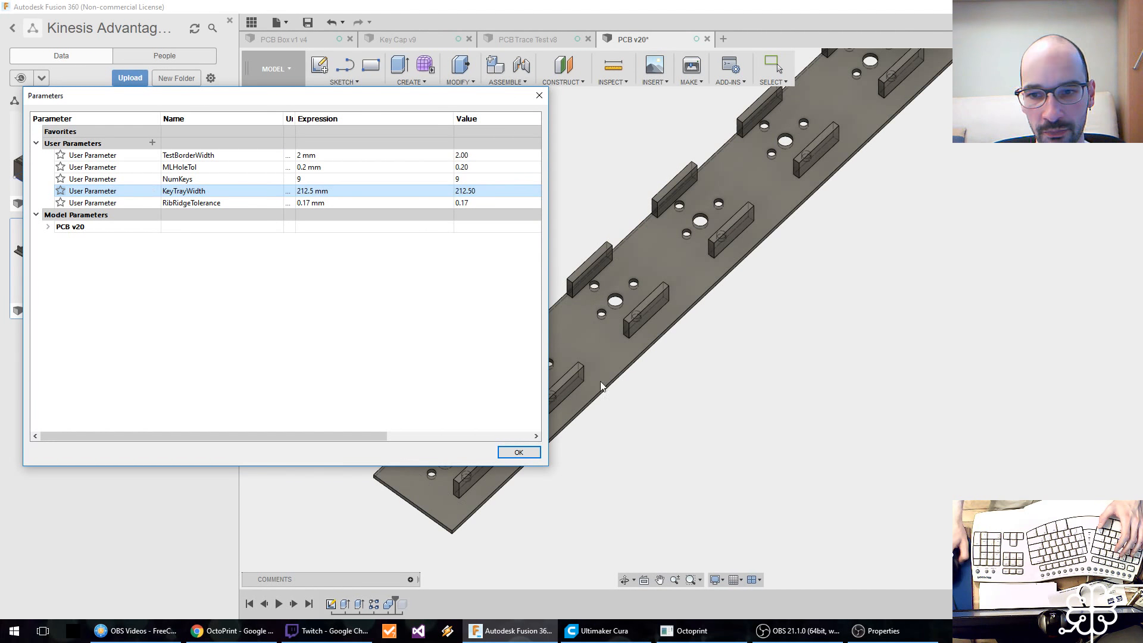
left_click(518, 452)
middle_click_drag(735, 392, 530, 471)
scroll(535, 454, "down", 3)
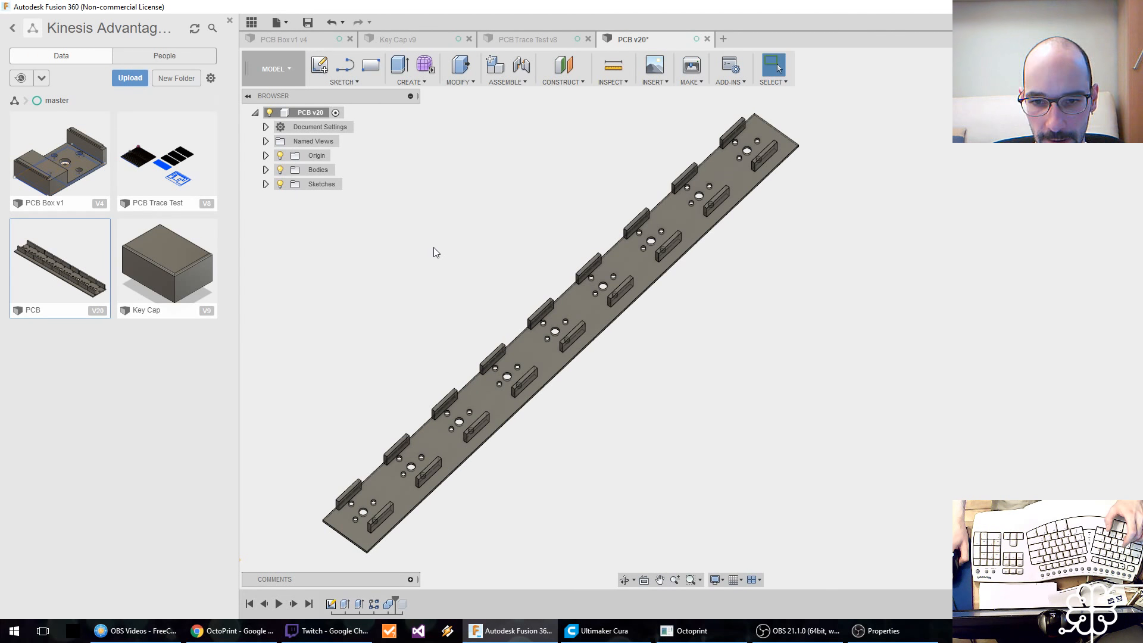
Step: Undo the KeyTrayWidth parameter change and bring the full strip back into view
key("ctrl+z")
middle_click_drag(417, 295, 503, 213)
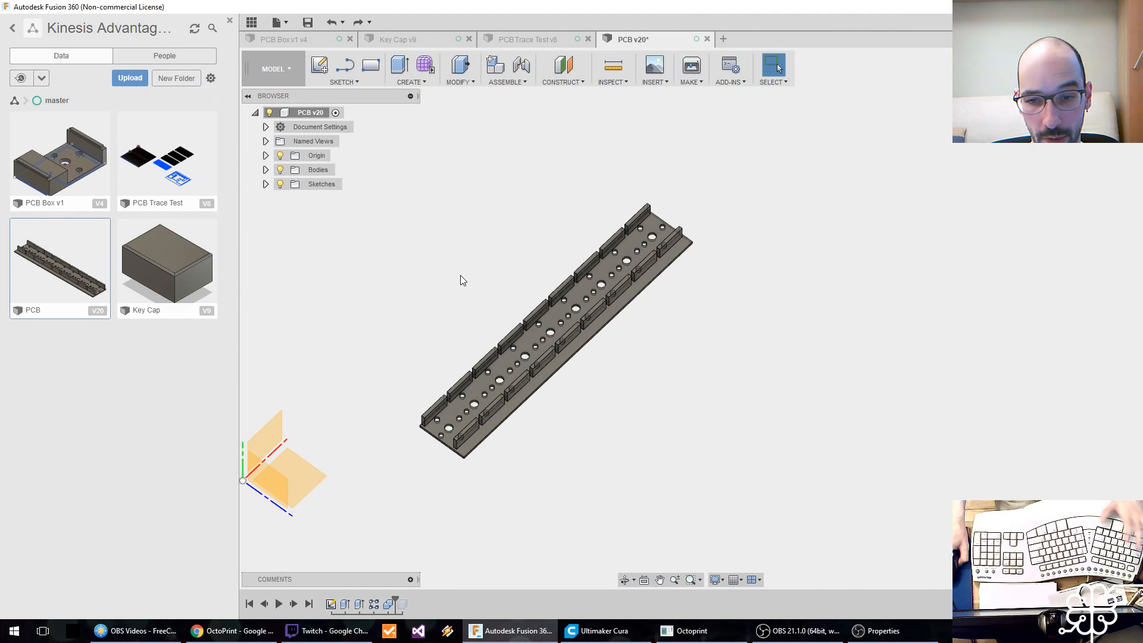
scroll(428, 356, "up", 3)
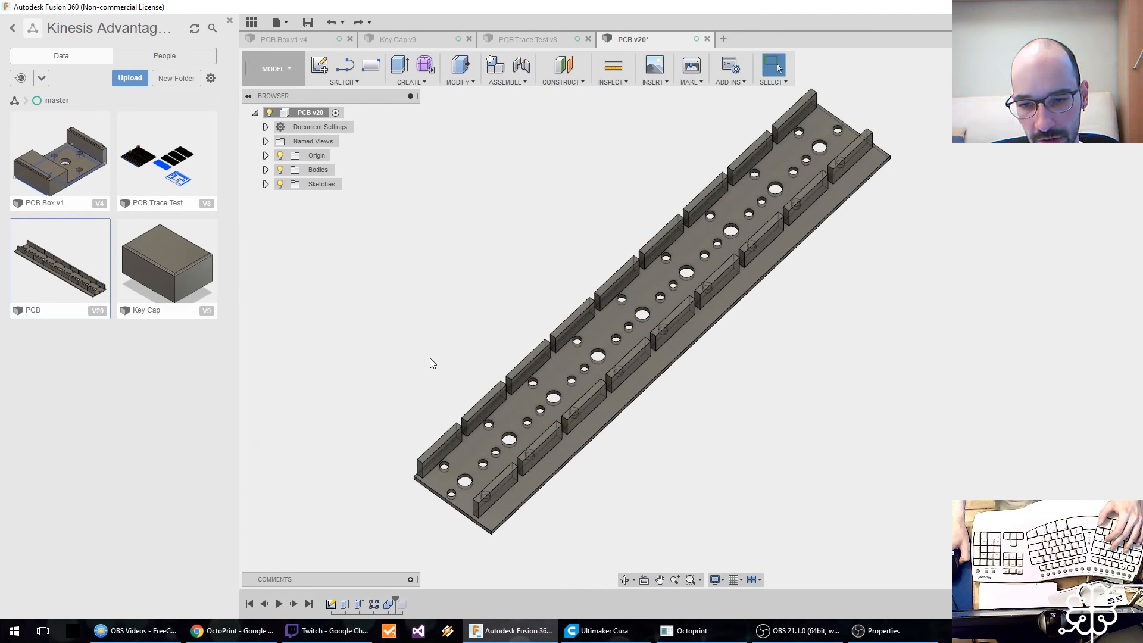
middle_click_drag(429, 359, 397, 327)
scroll(396, 327, "down", 1)
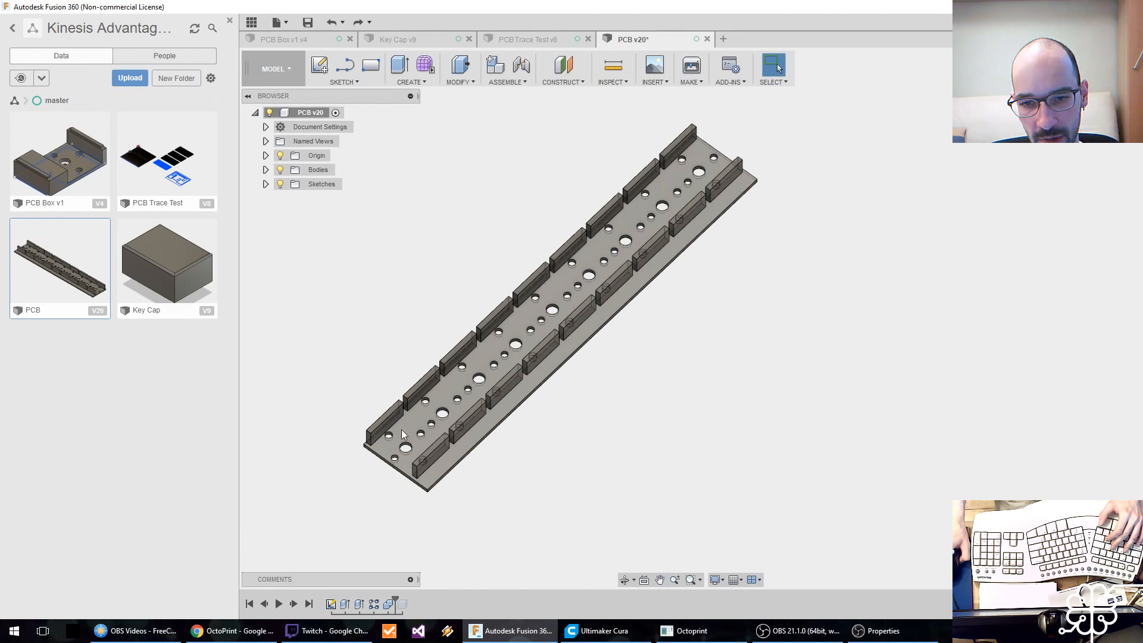
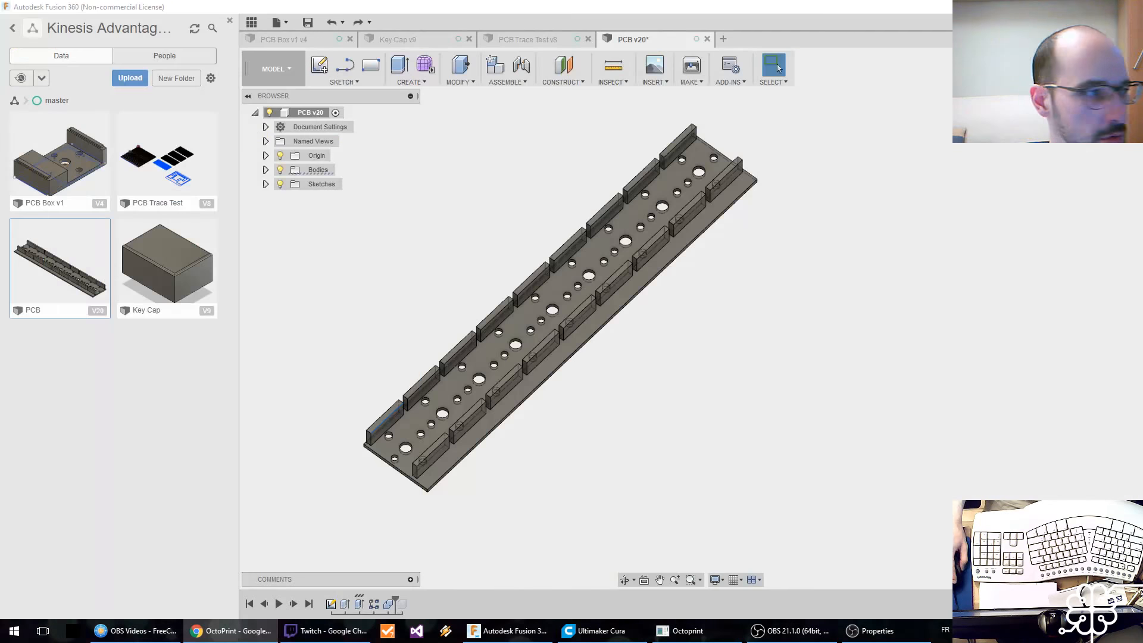
key("XF86AudioLowerVolume")
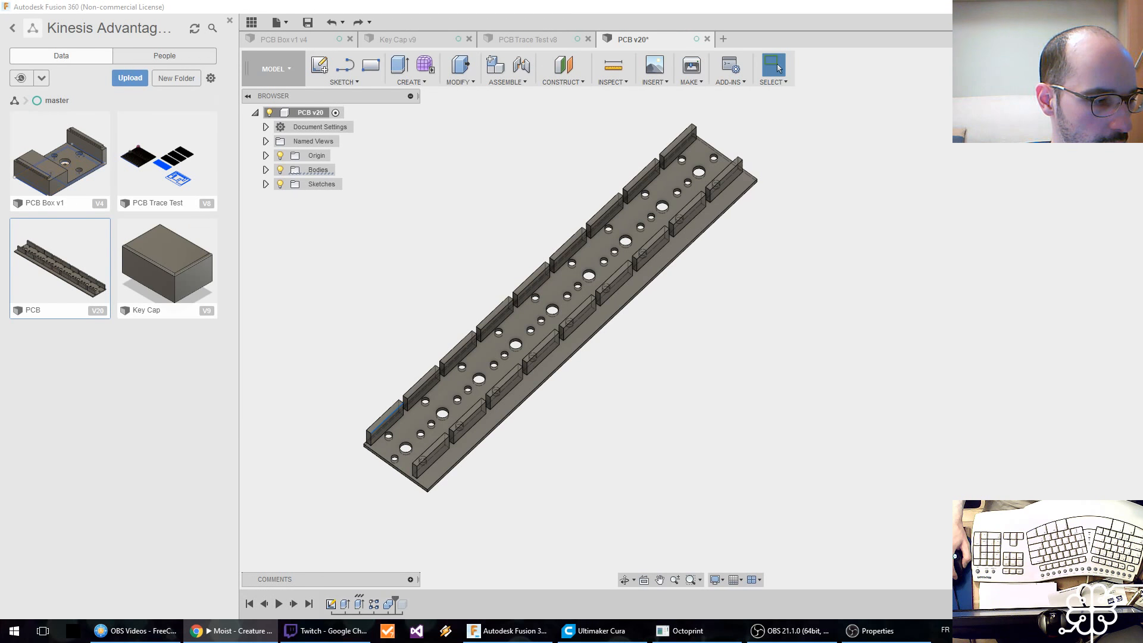
key("XF86AudioRaiseVolume")
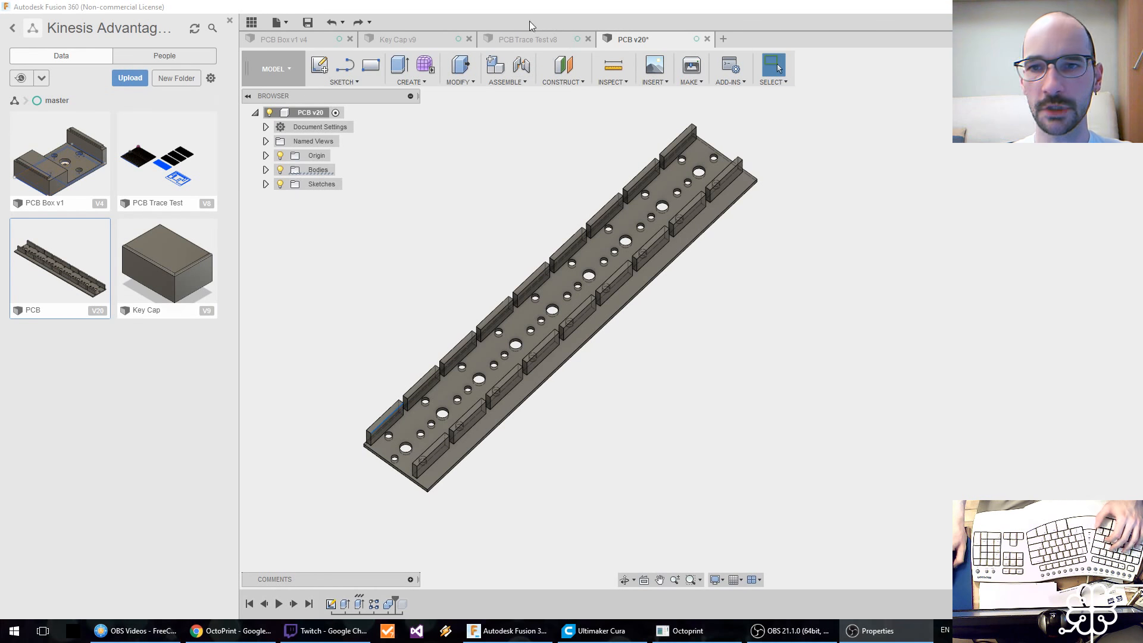
Step: Close the PCB strip design without saving its changes and switch to the PCB Box v1 design
left_click(708, 39)
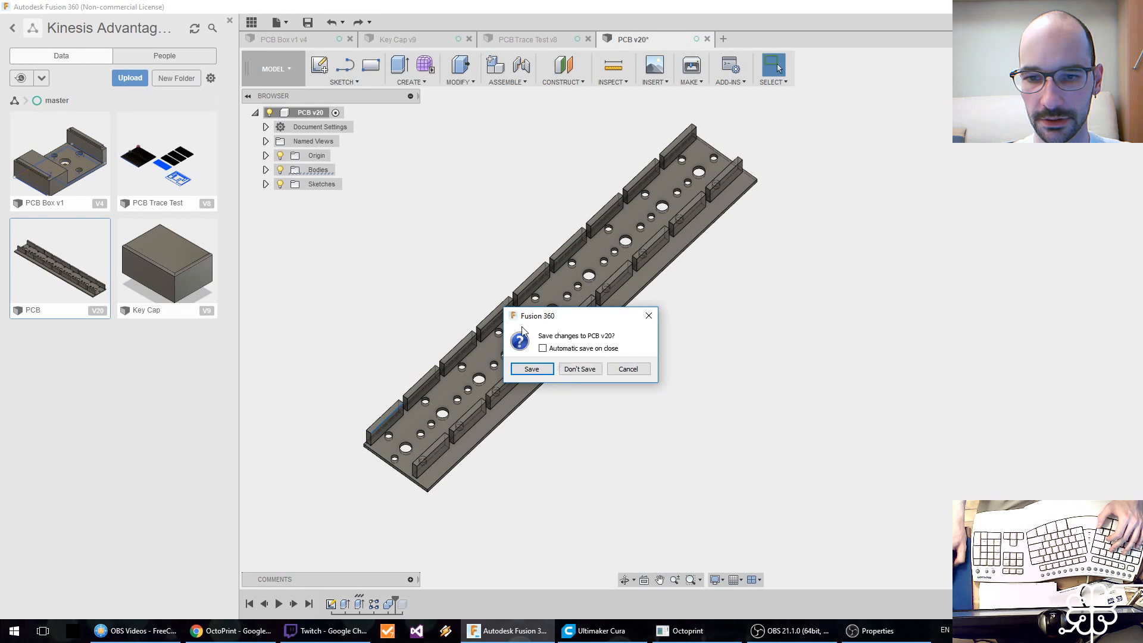
left_click(578, 371)
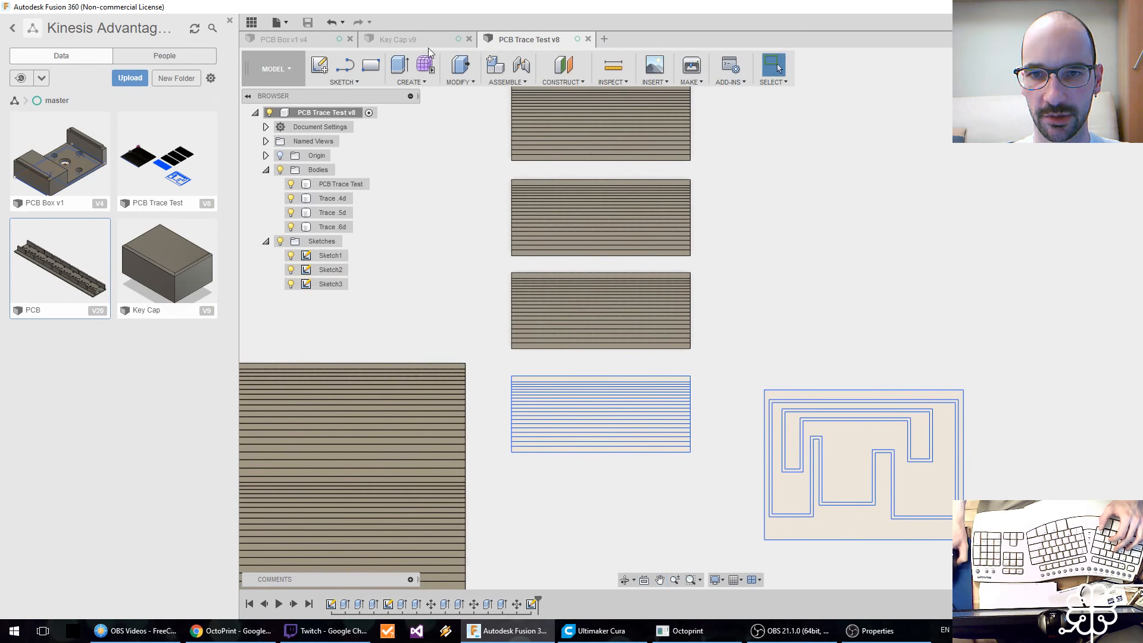
left_click(412, 43)
left_click(305, 41)
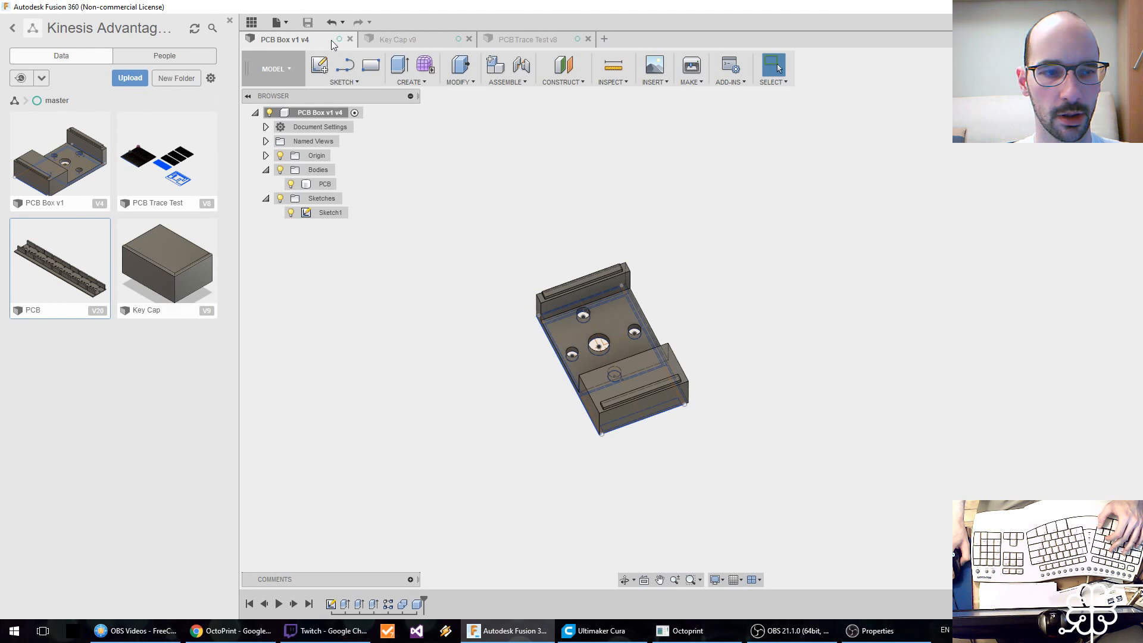
left_click(434, 38)
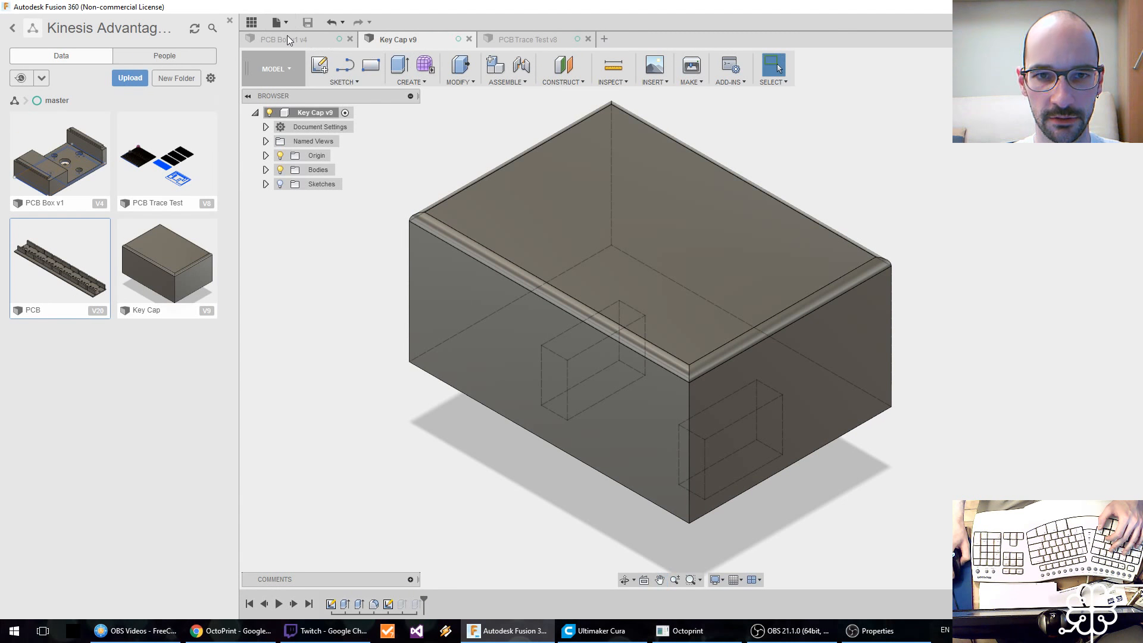
left_click(287, 37)
Step: Hide the data panel and move the stream chat window out of the modelling view
middle_click_drag(536, 342, 548, 317, "shift")
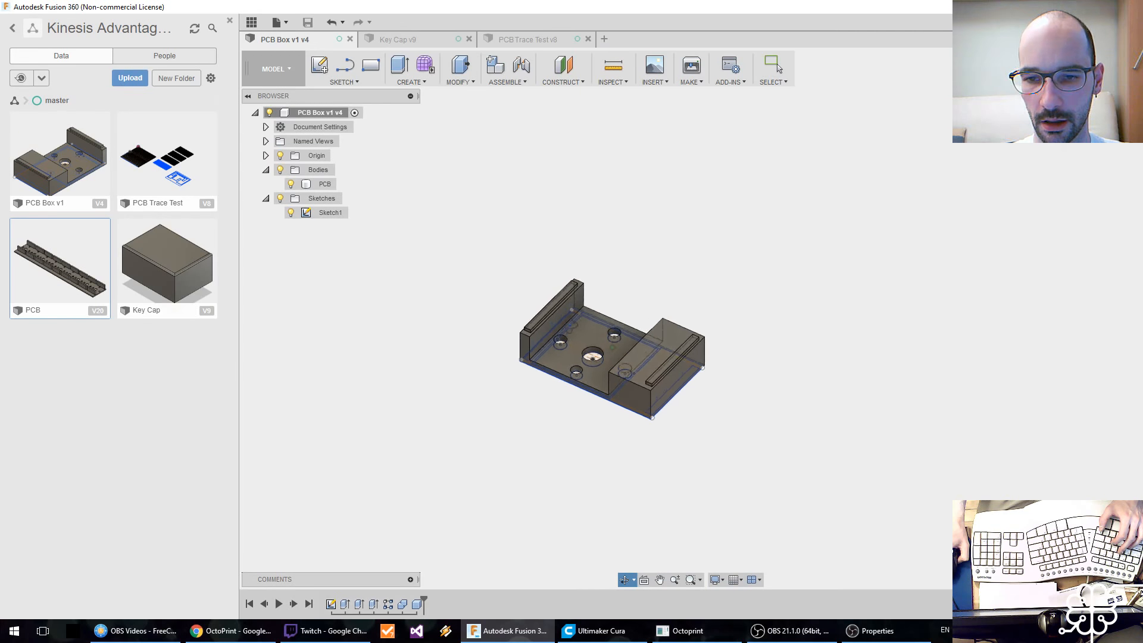
scroll(547, 317, "down", 2)
scroll(549, 317, "up", 6)
scroll(490, 309, "down", 3)
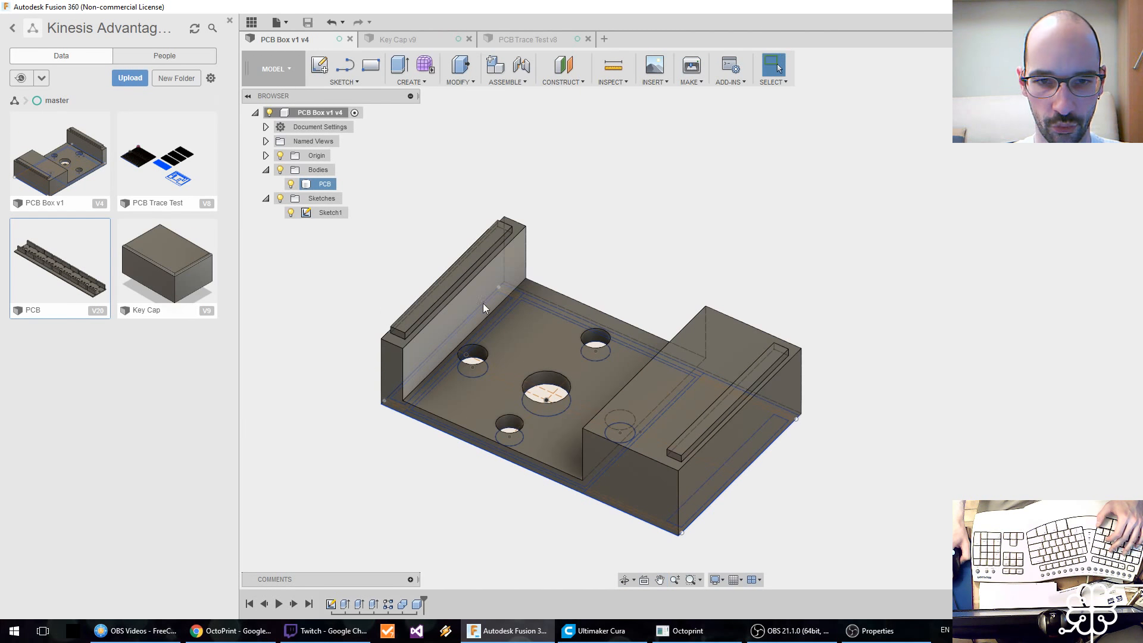
left_click(230, 21)
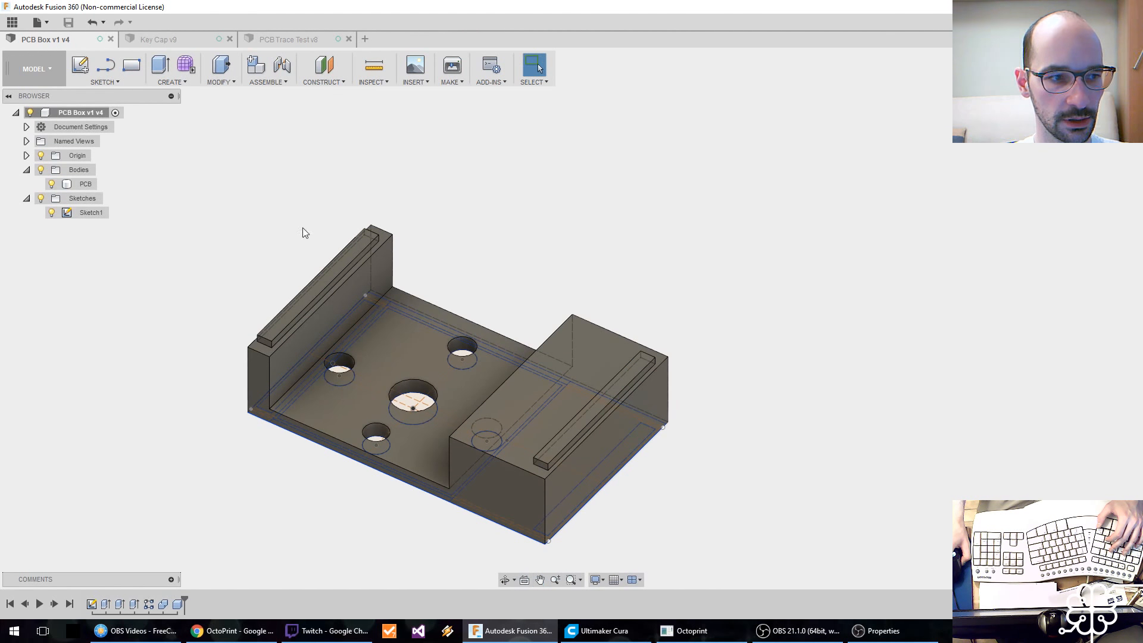
key("alt+Tab")
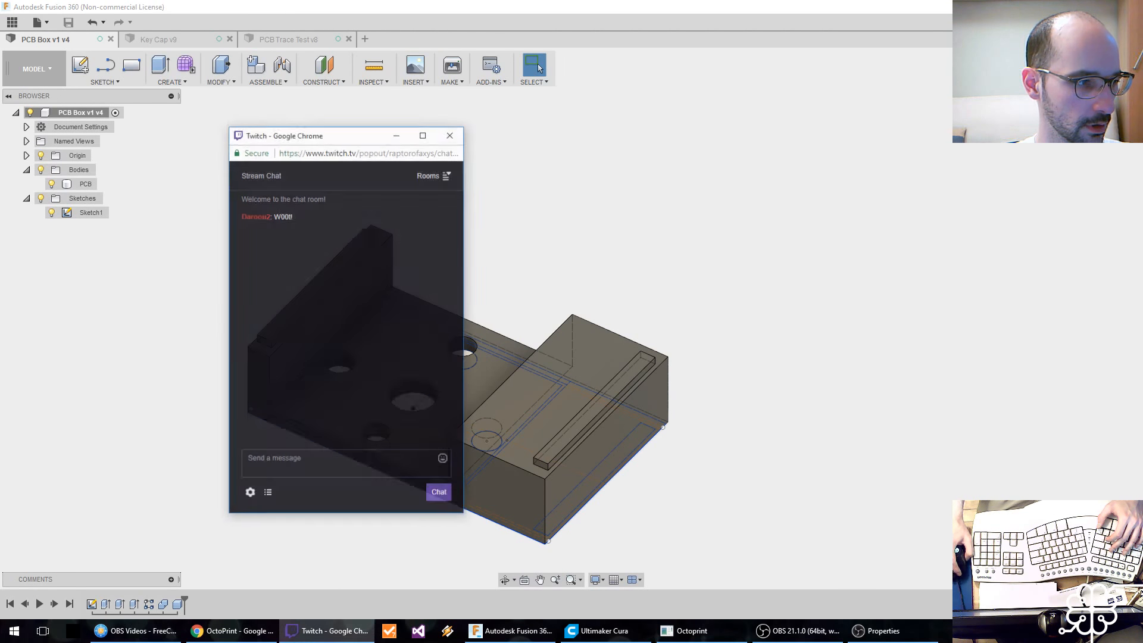
left_click_drag(364, 117, 0, 129)
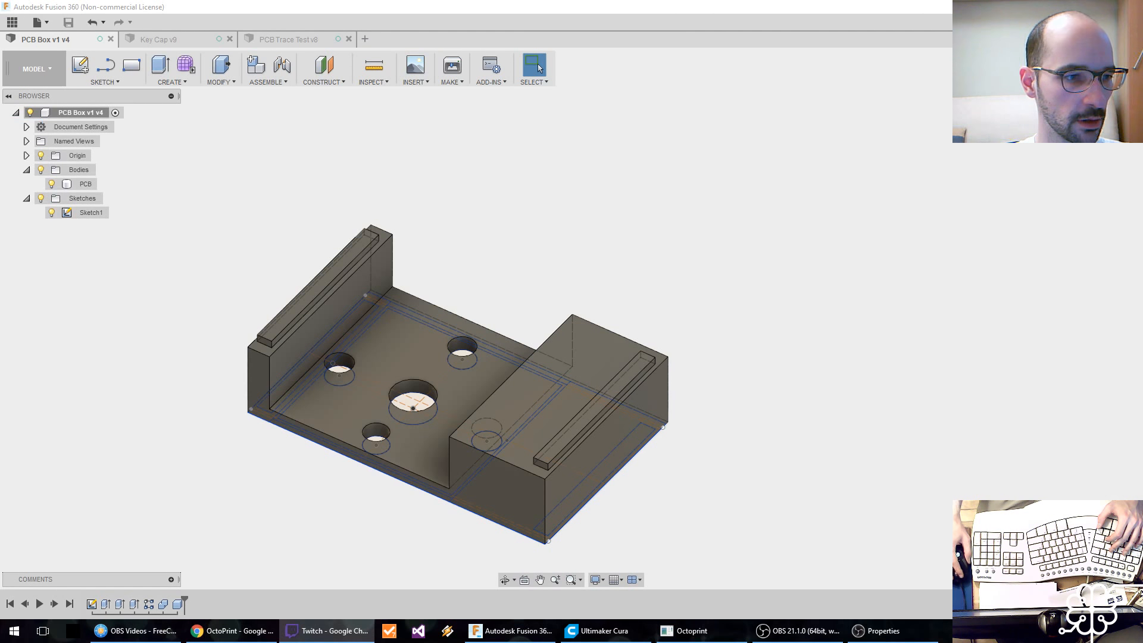
Step: Measure the height of the raised rib on the box's thin end wall between its long upper and lower edges
left_click(284, 319)
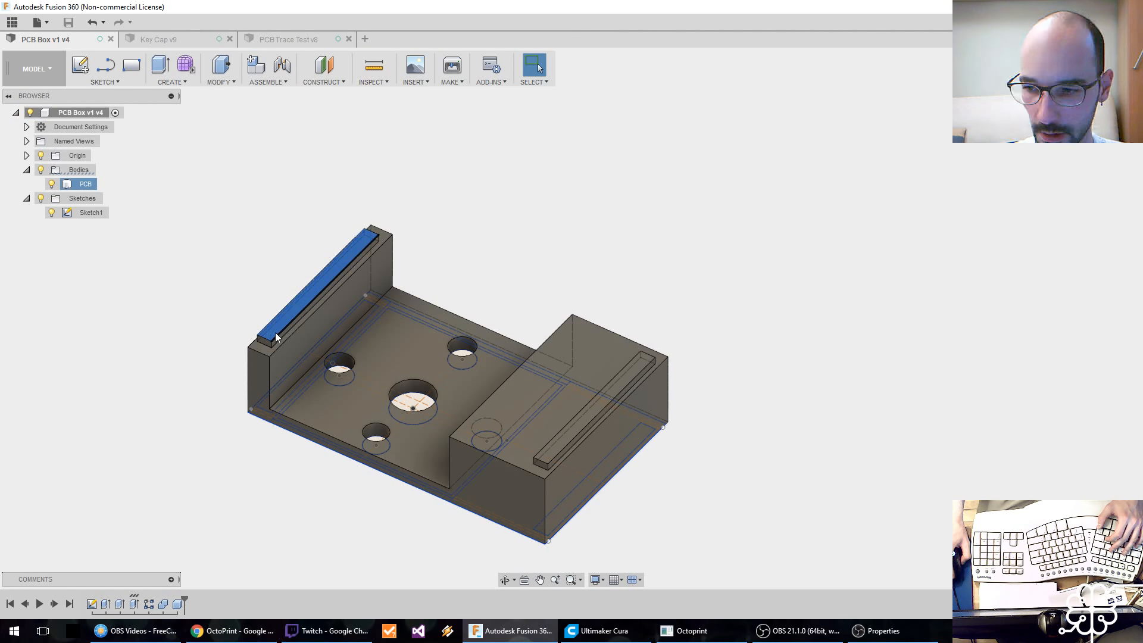
scroll(274, 332, "up", 5)
key("i")
left_click(302, 333)
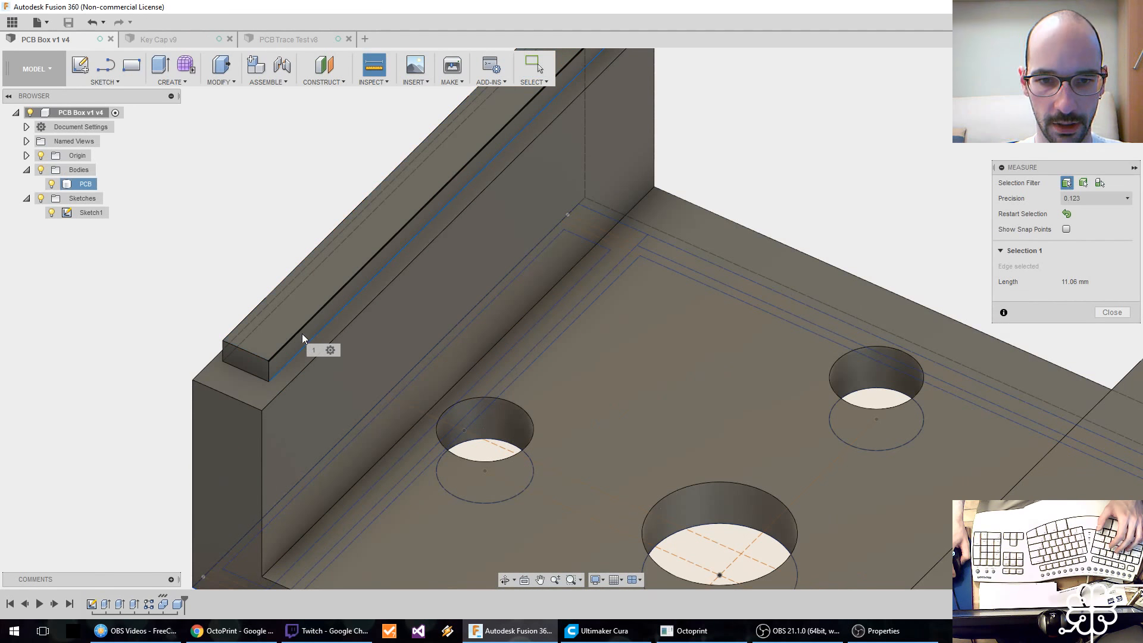
left_click(301, 328)
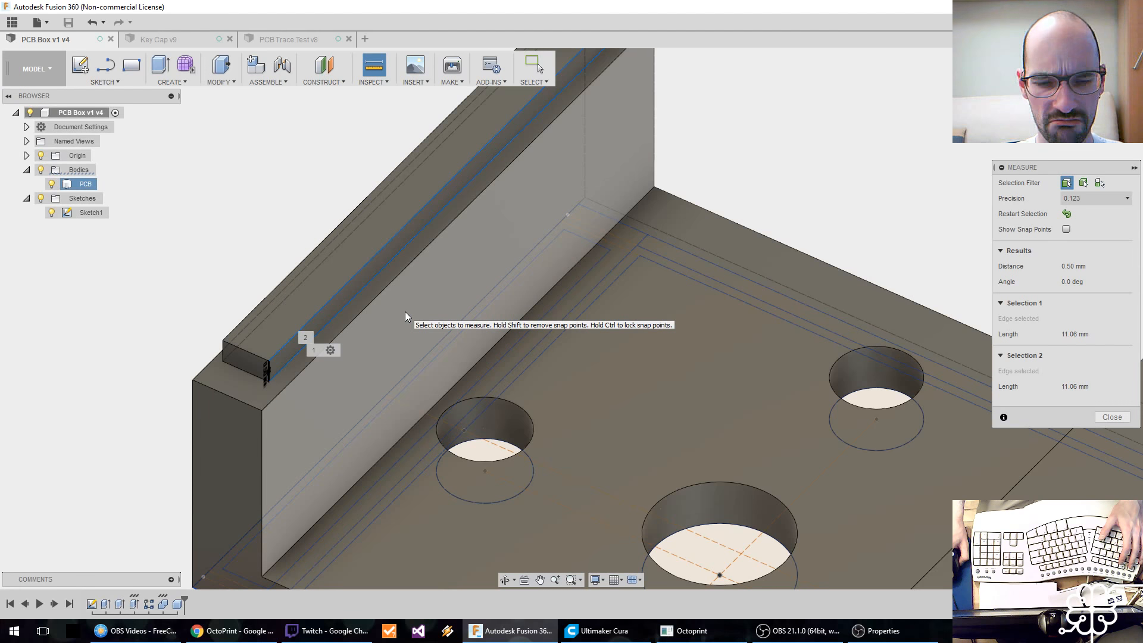
key("Escape")
scroll(406, 315, "down", 5)
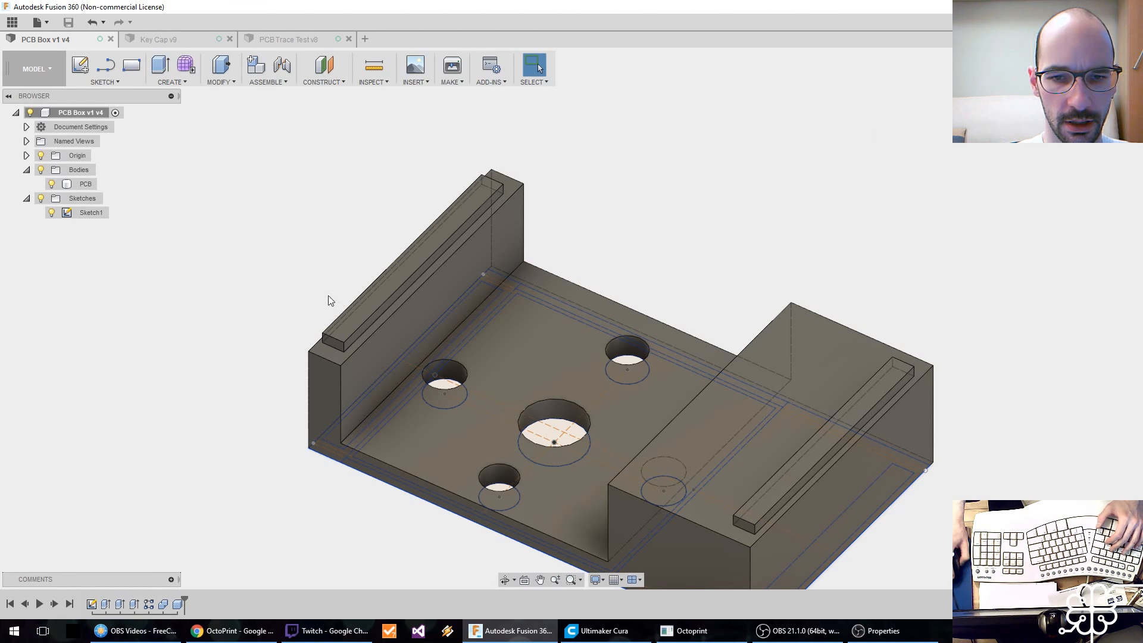
Step: Edit the extrude feature of the two raised ribs and set its distance to BoxDepth + 0.8 mm
left_click(352, 317)
right_click(133, 604)
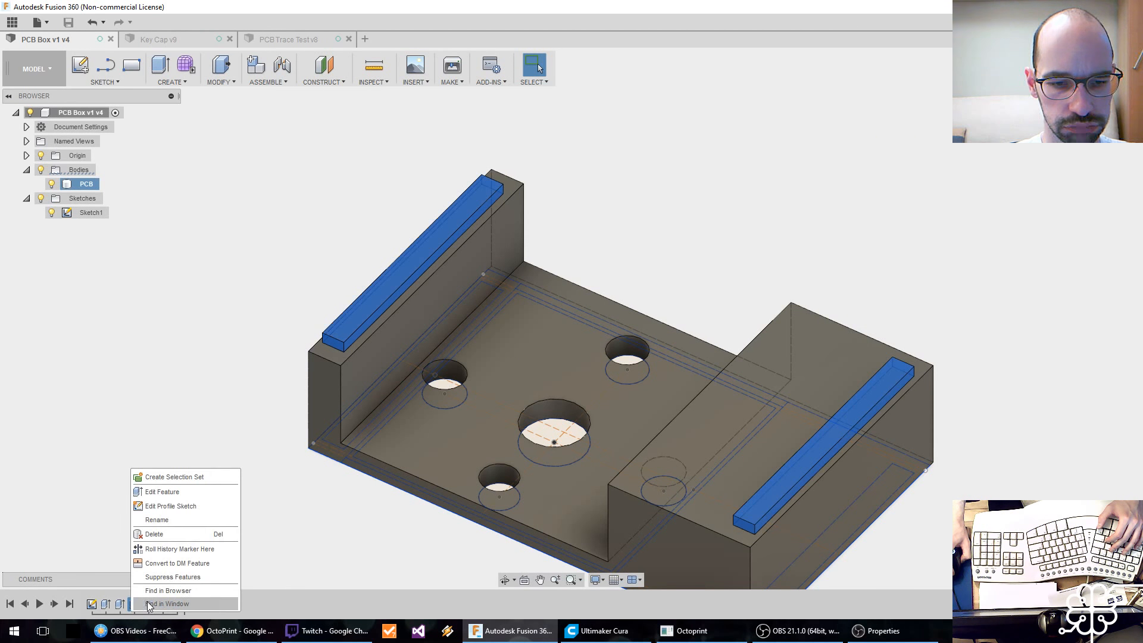
left_click(176, 491)
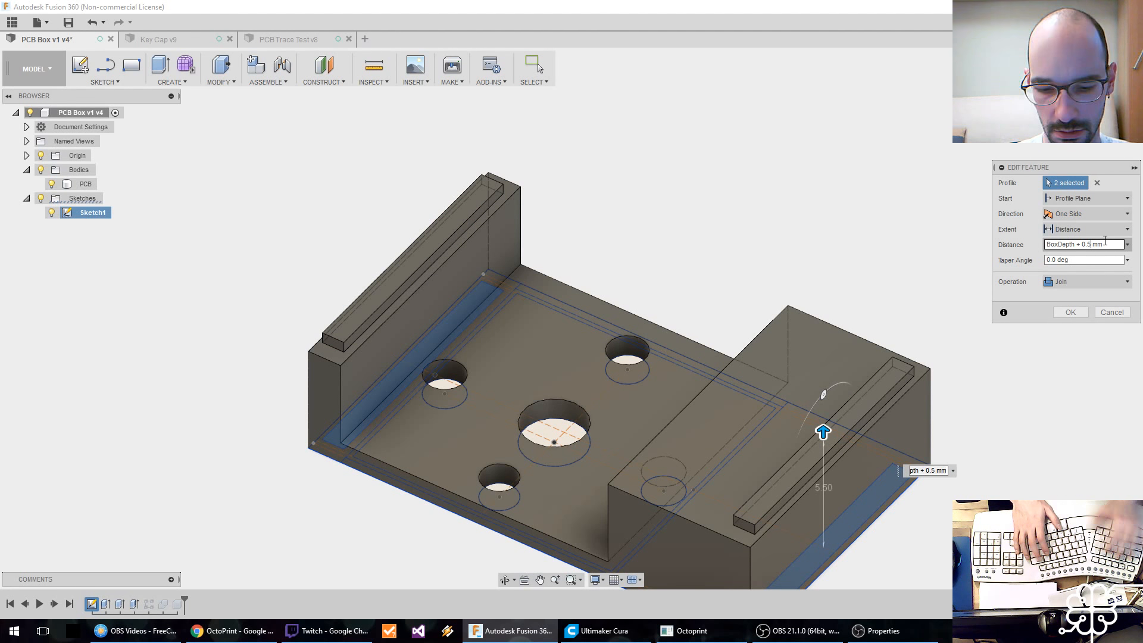
key("BackSpace")
type("8")
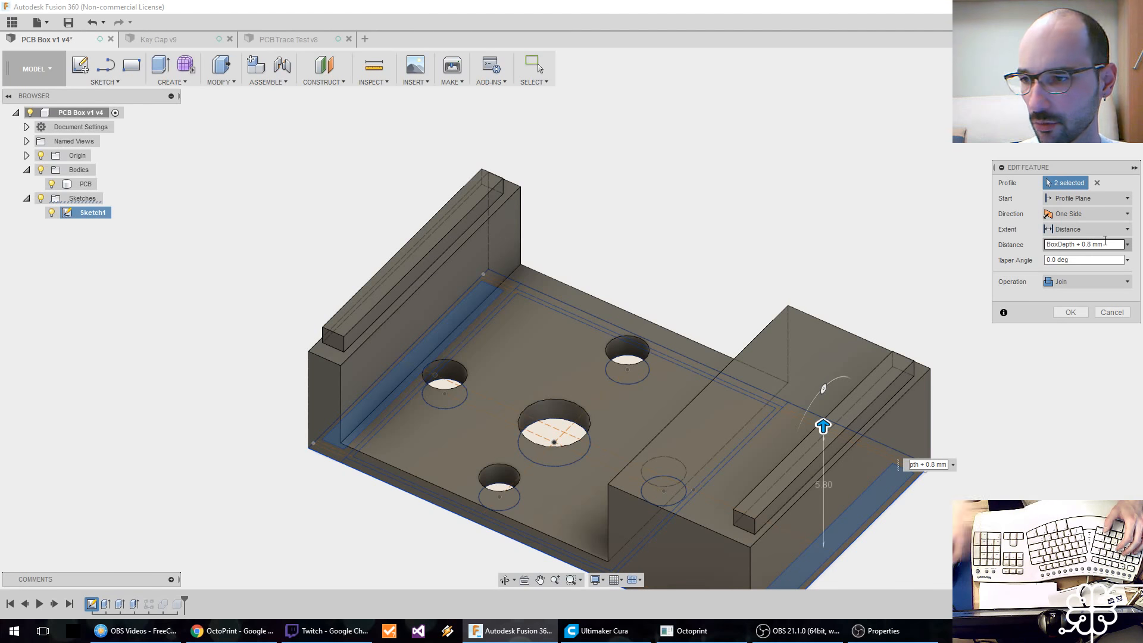
left_click(1070, 312)
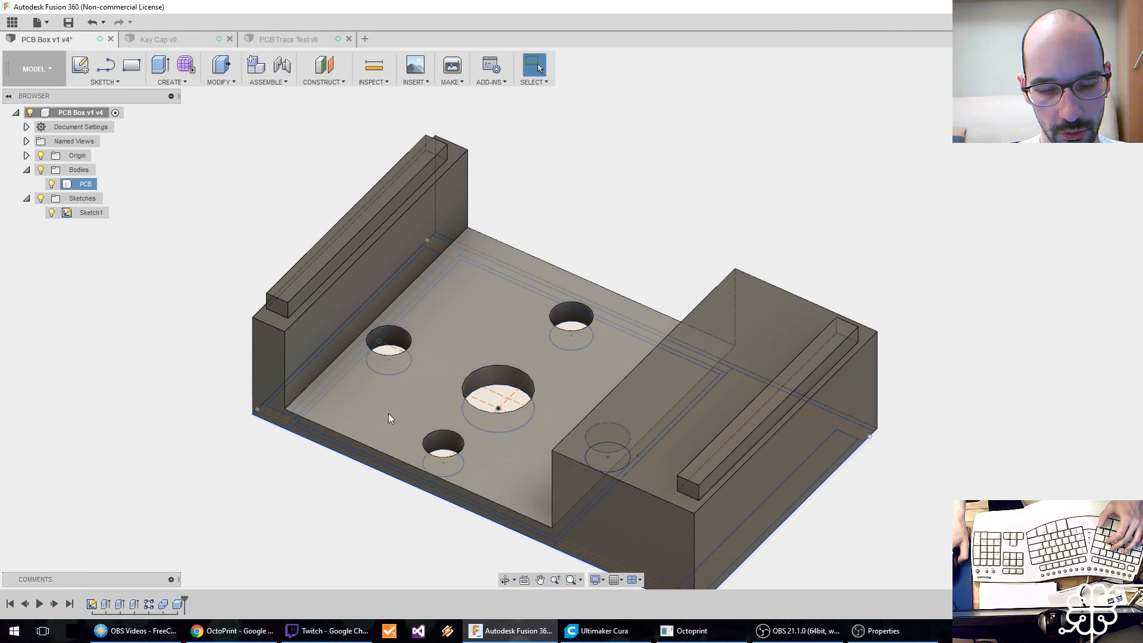
Step: Open the box's base sketch for editing at the thin end wall
double_click(91, 604)
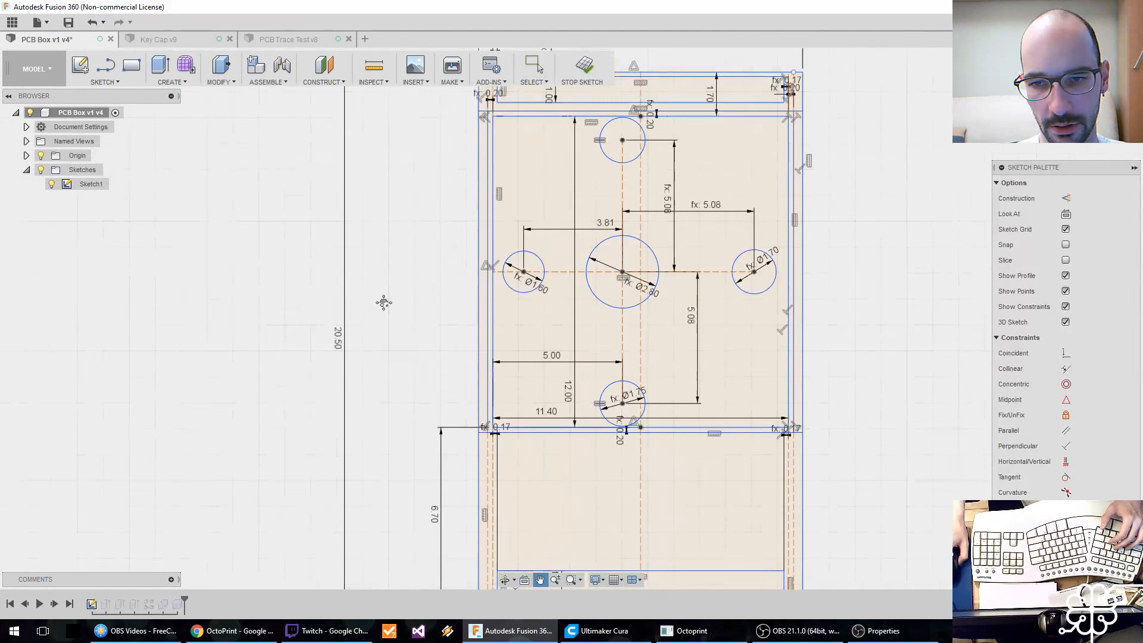
scroll(361, 294, "up", 3)
mouse_move(361, 294)
middle_mouse_down()
mouse_move(268, 334)
mouse_move(230, 387)
middle_mouse_up()
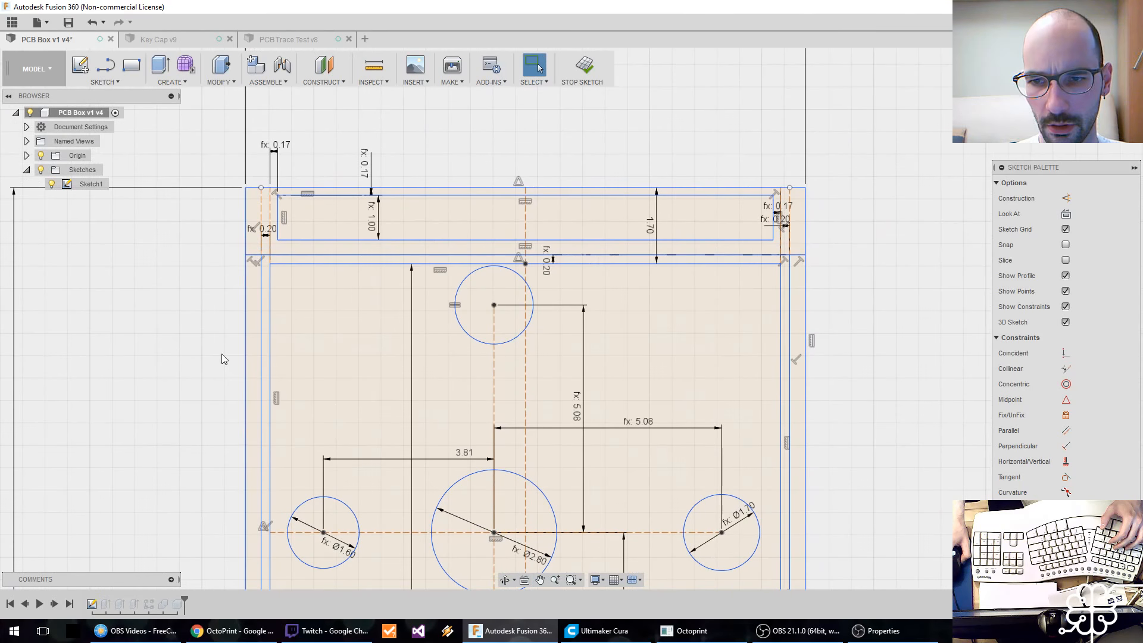
Step: Try a 2.2 mm thickness for the thin end wall, finish the sketch to check the body, and undo the change
double_click(656, 251)
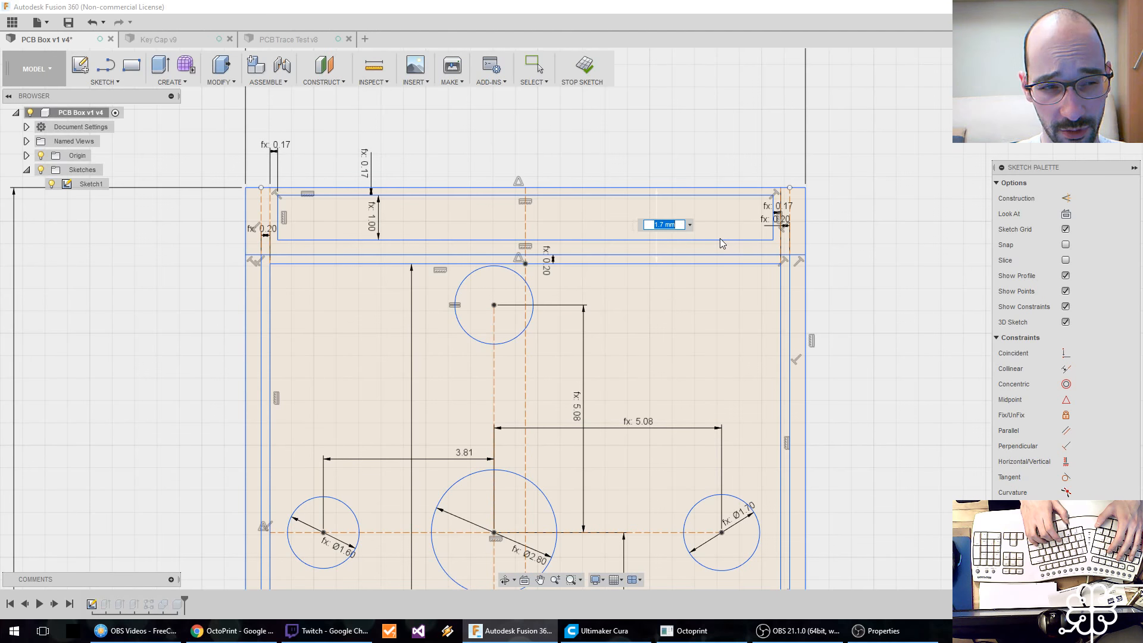
type("2.2")
key("Return")
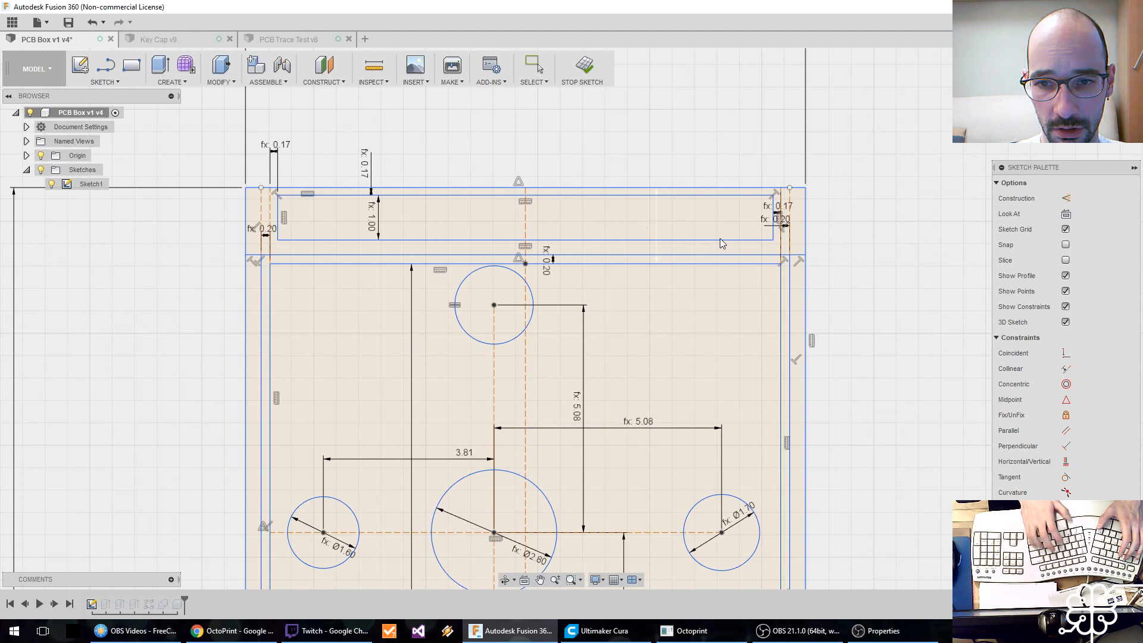
scroll(820, 376, "down", 5)
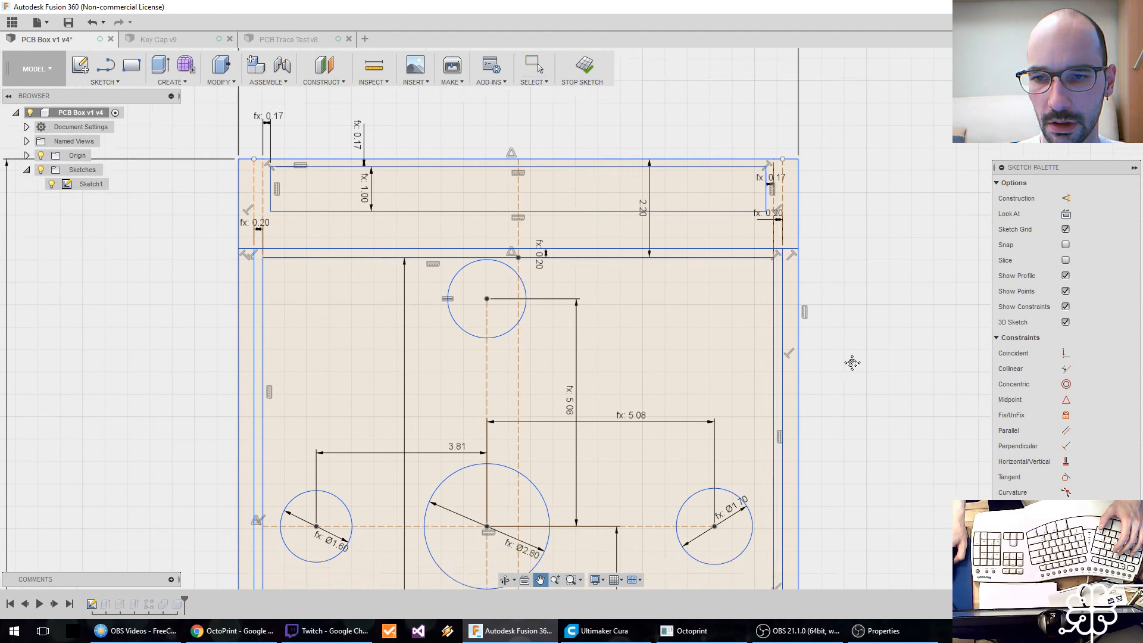
middle_click_drag(859, 407, 825, 362)
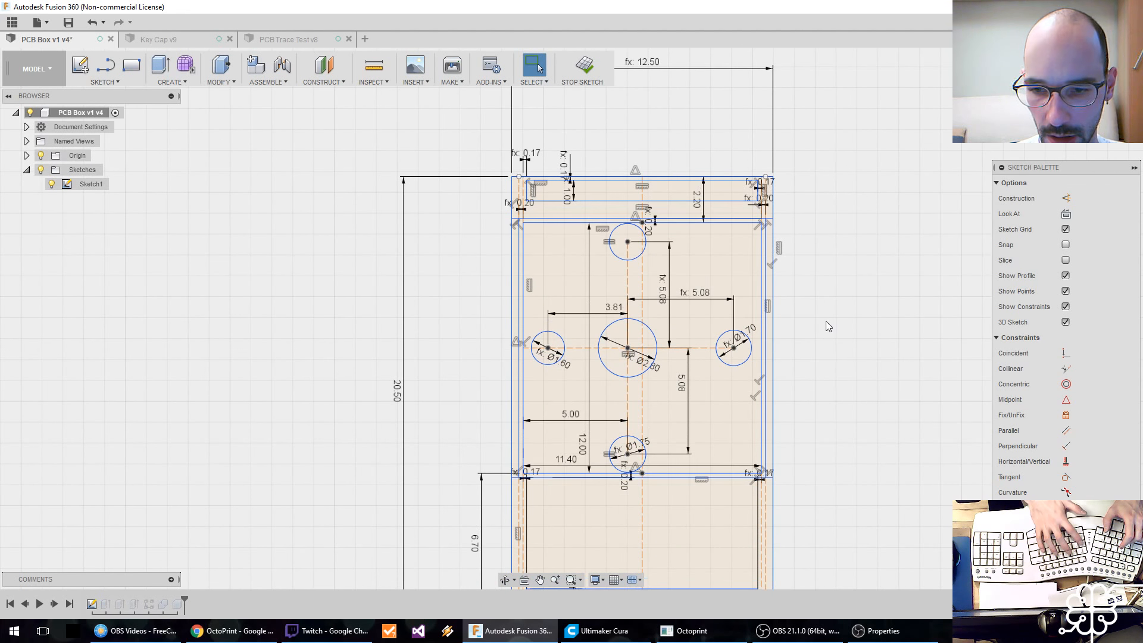
mouse_move(827, 320)
middle_mouse_down()
mouse_move(793, 272)
mouse_move(780, 281)
middle_mouse_up()
key("Return")
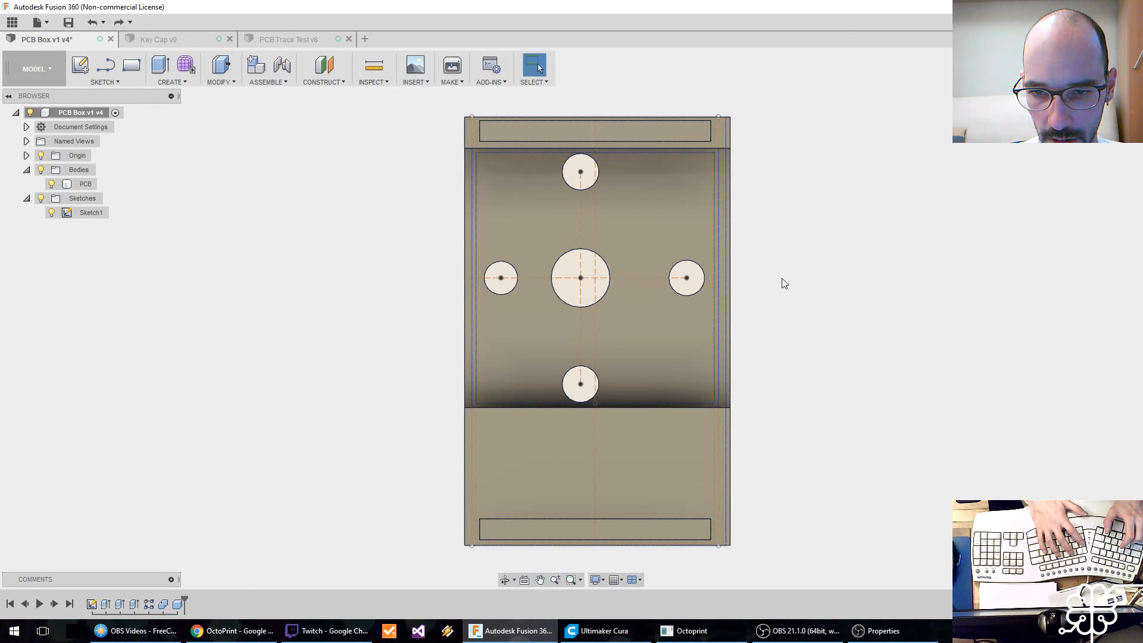
key("ctrl+z")
middle_click_drag(969, 126, 748, 299)
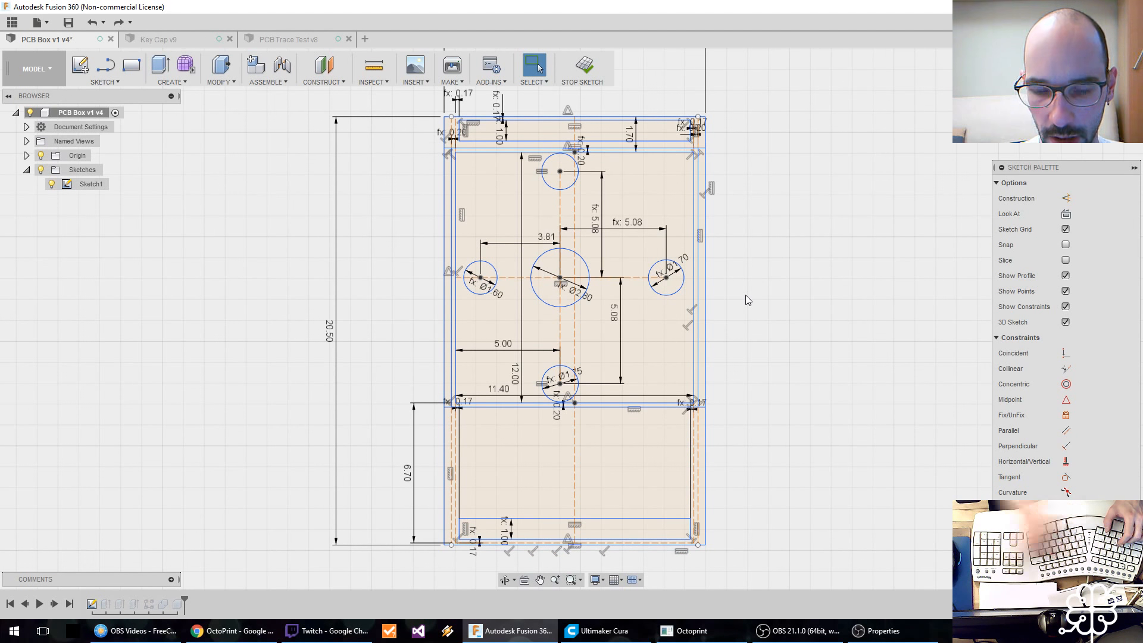
Step: Replace the 6.70 mm dimension with one from the lower rib's inner edge to the box's outer edge, accepting the offered value
scroll(438, 448, "up", 5)
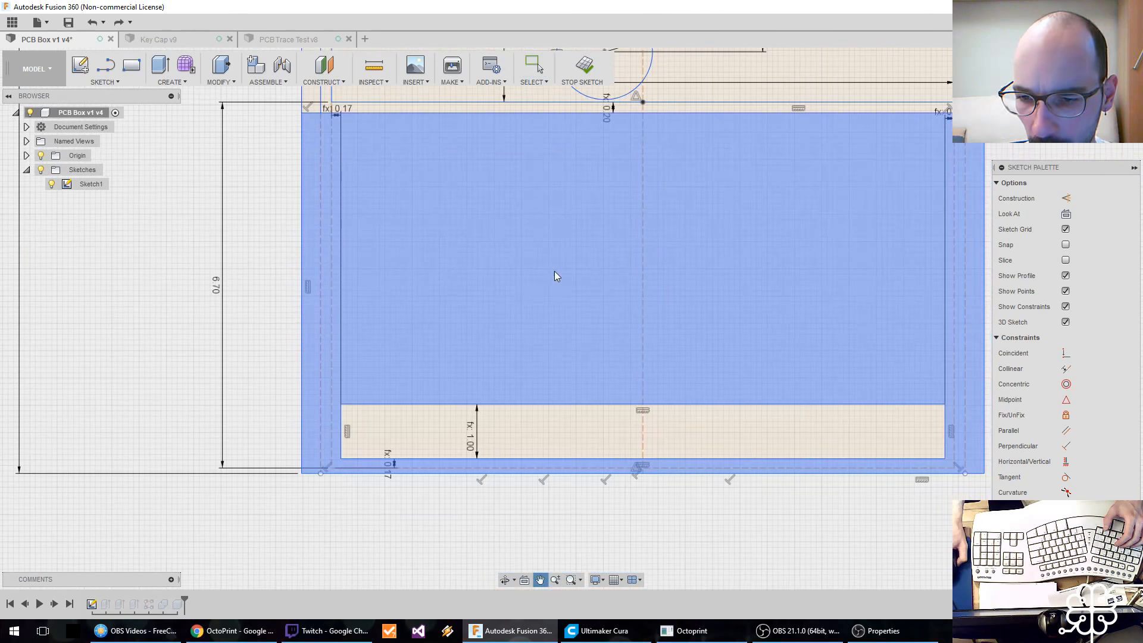
scroll(511, 287, "down", 1)
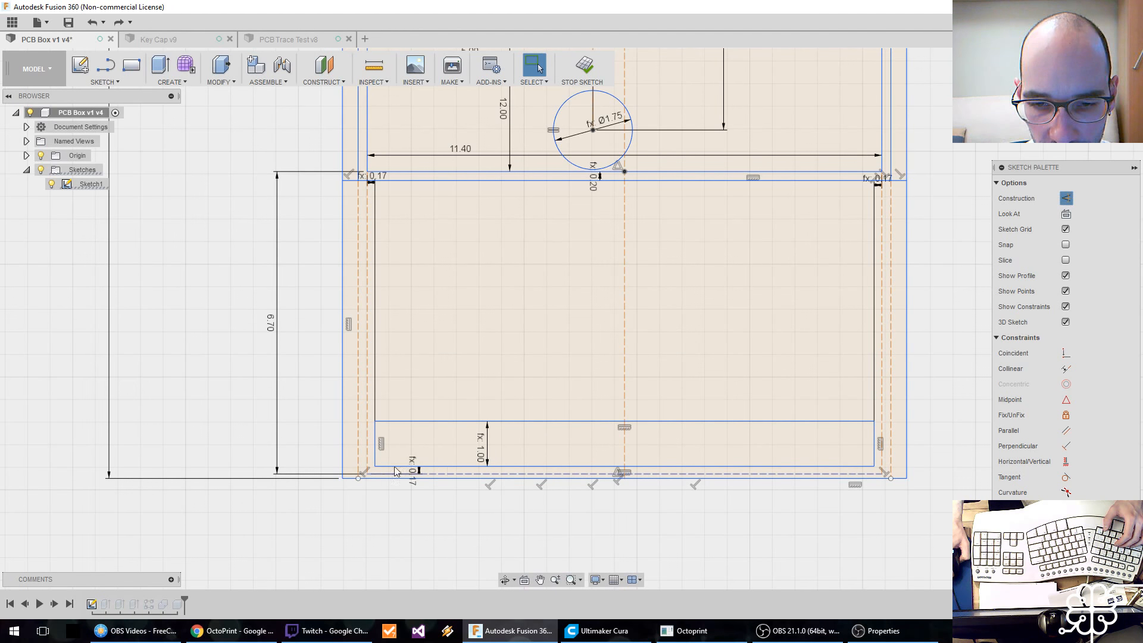
left_click(271, 332)
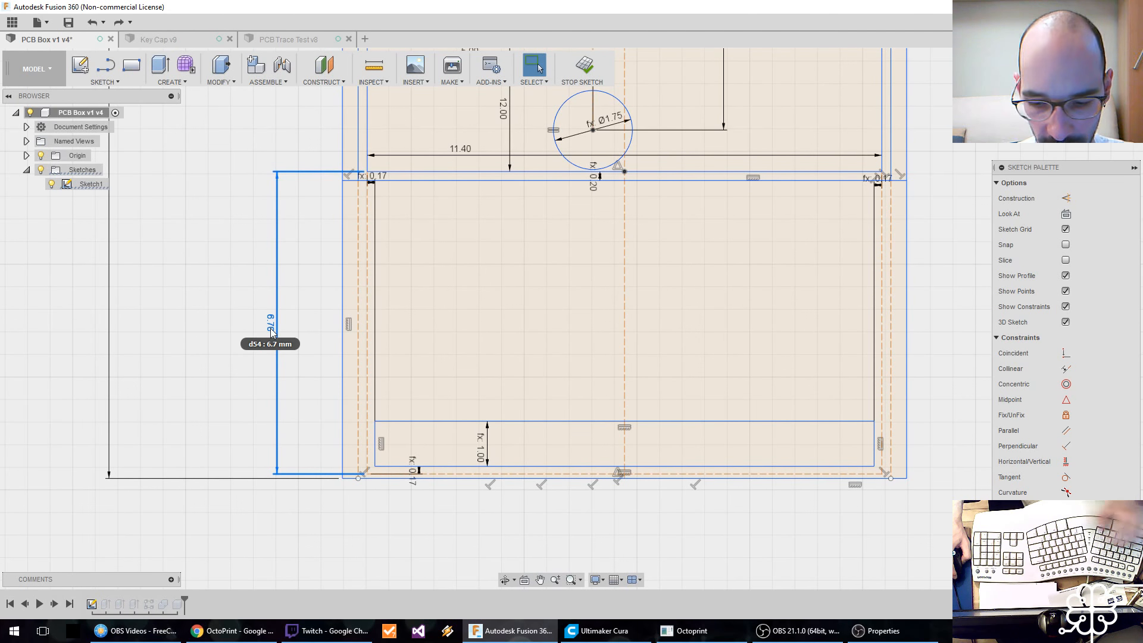
key("Delete")
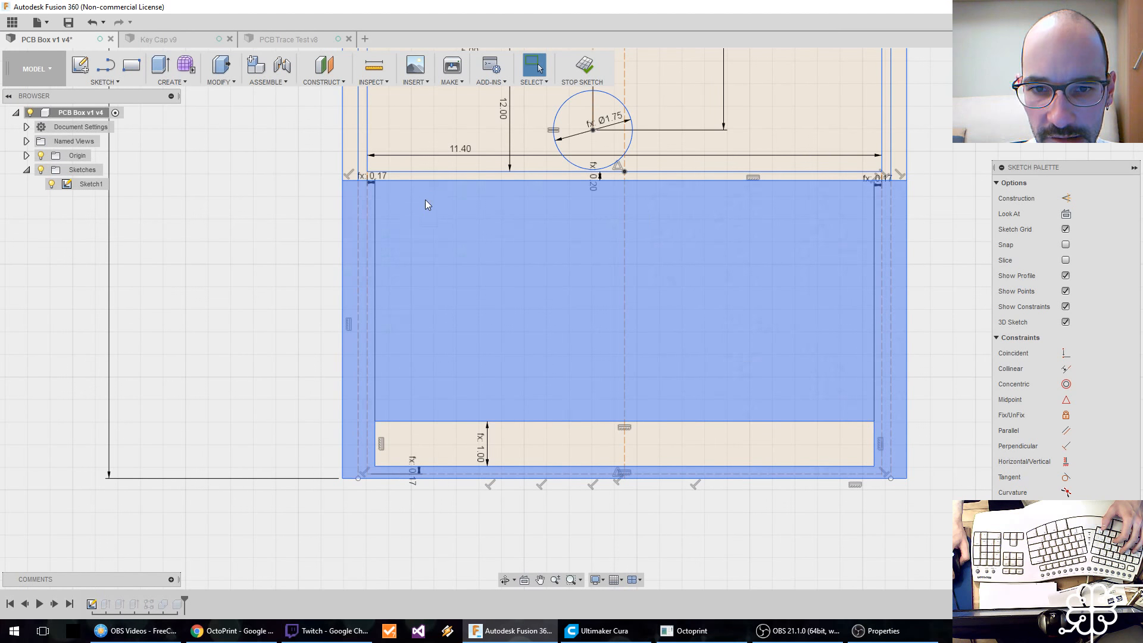
key("d")
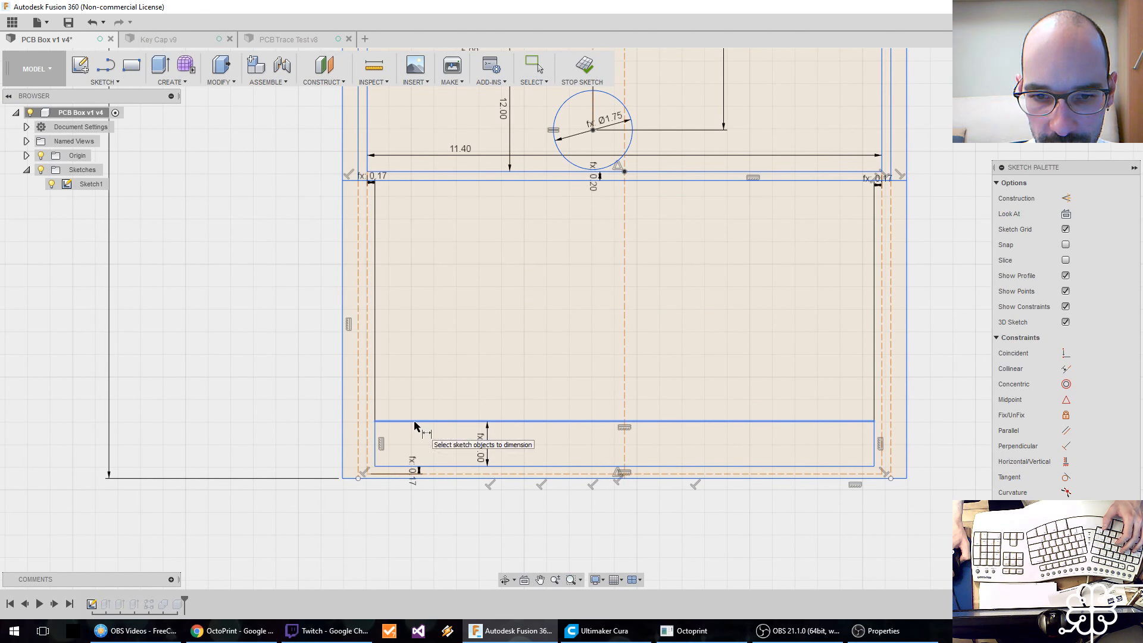
left_click(415, 422)
left_click(398, 477)
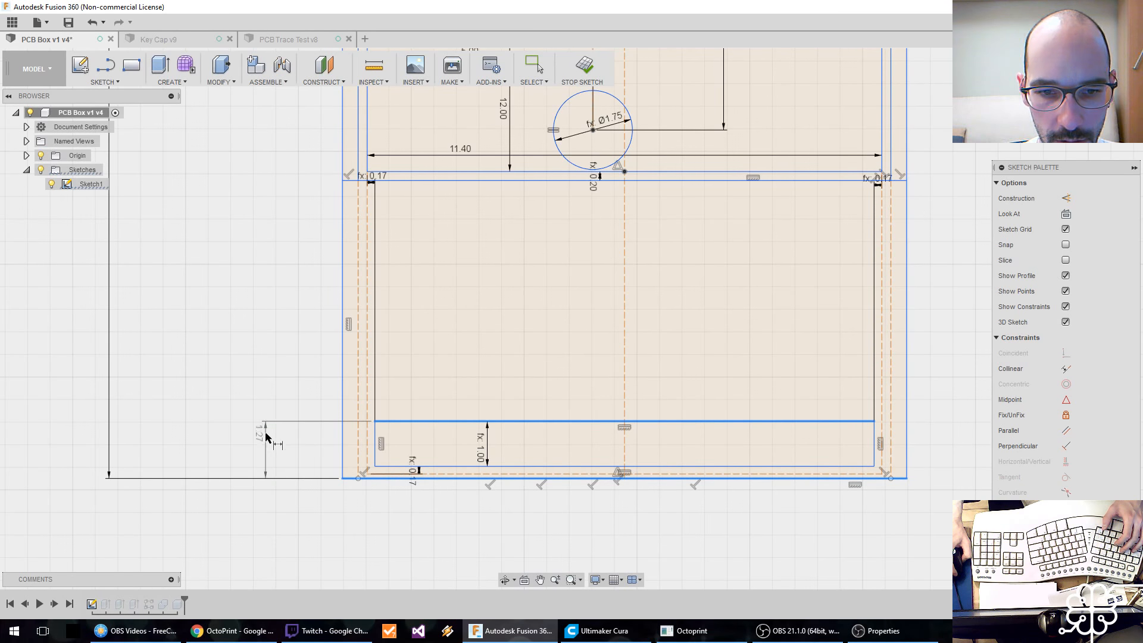
left_click(266, 437)
key("Return")
Step: Set the thickness dimension of the thin end wall at the sketch's upper end to 2.2 mm
scroll(282, 268, "down", 3)
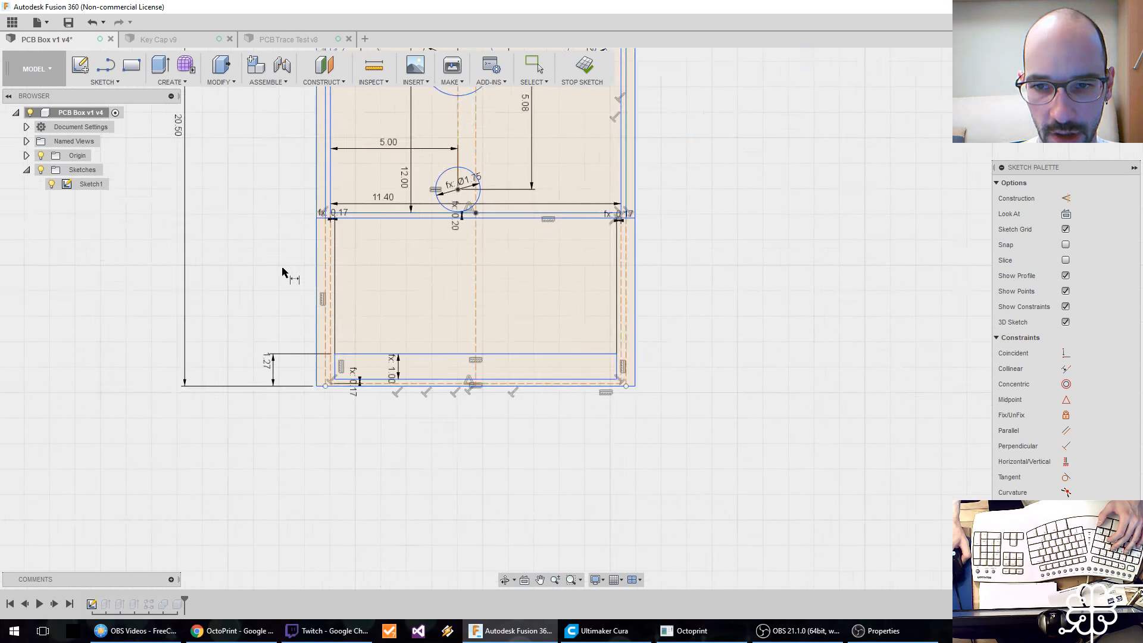
scroll(256, 363, "down", 4)
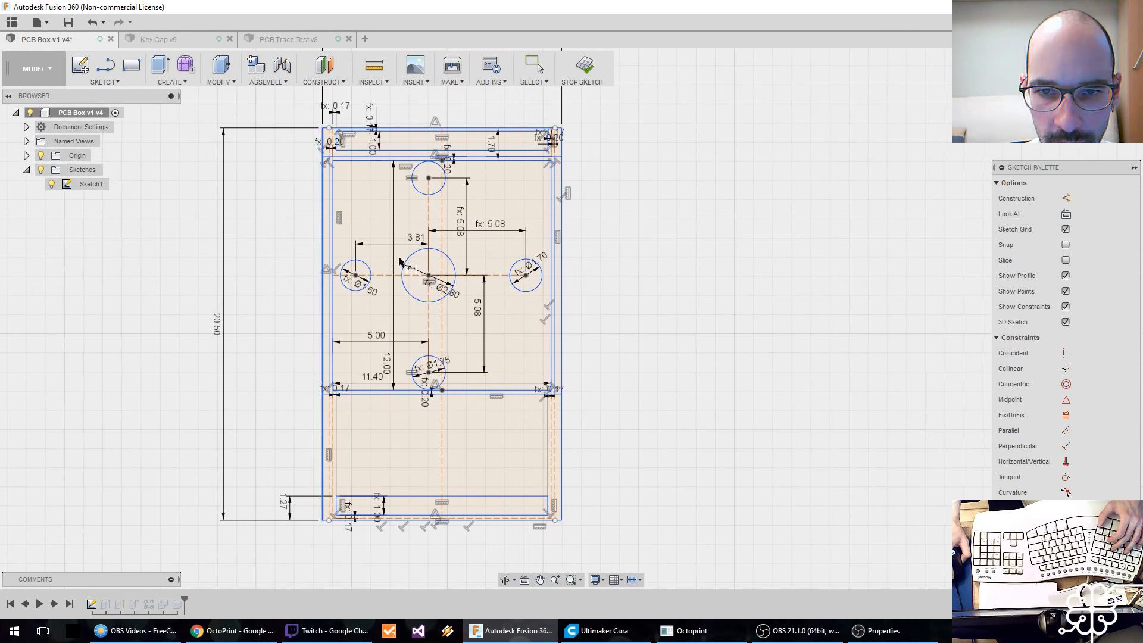
double_click(491, 143)
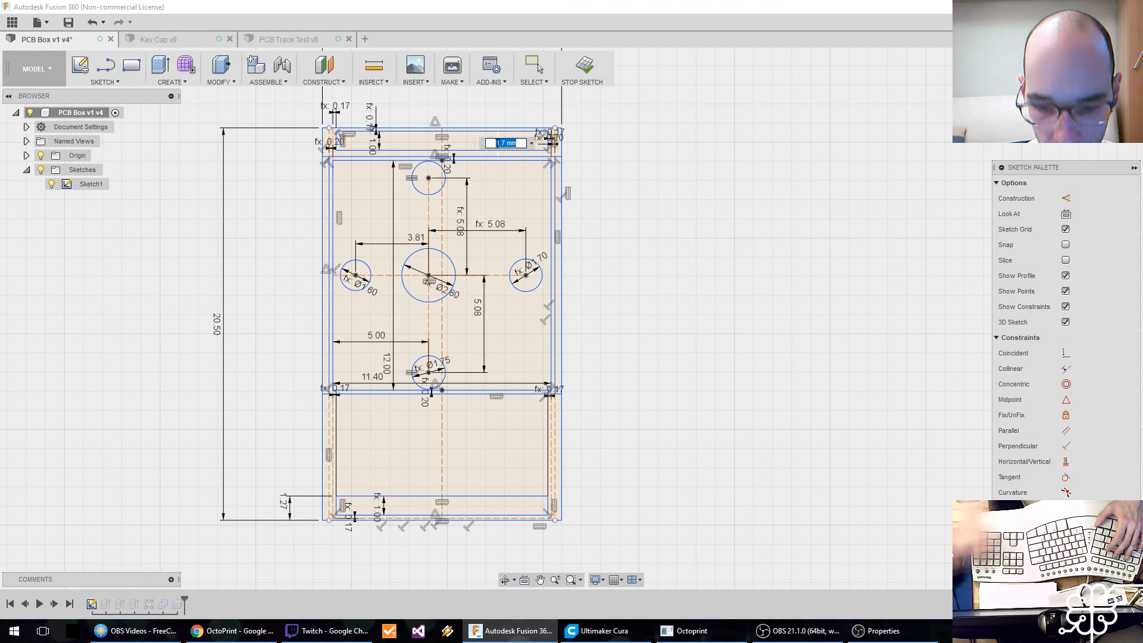
type("2.2")
key("Return")
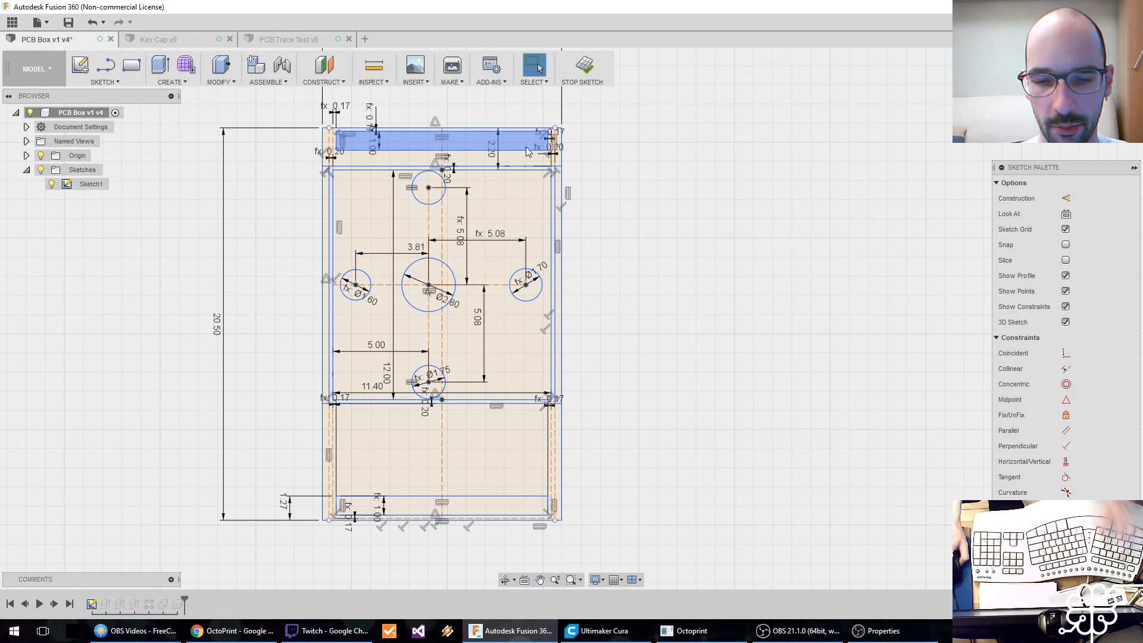
Step: Finish the base sketch and inspect the box body with its thickened end wall from several sides
left_click(583, 66)
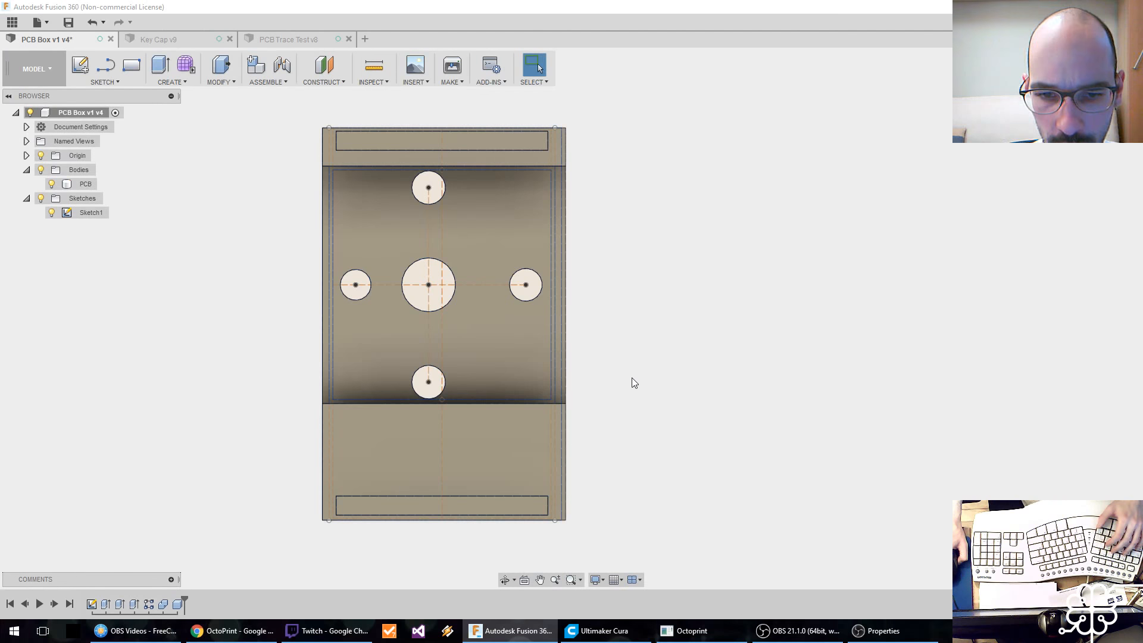
scroll(631, 379, "up", 1)
middle_click_drag(589, 408, 570, 375, "shift")
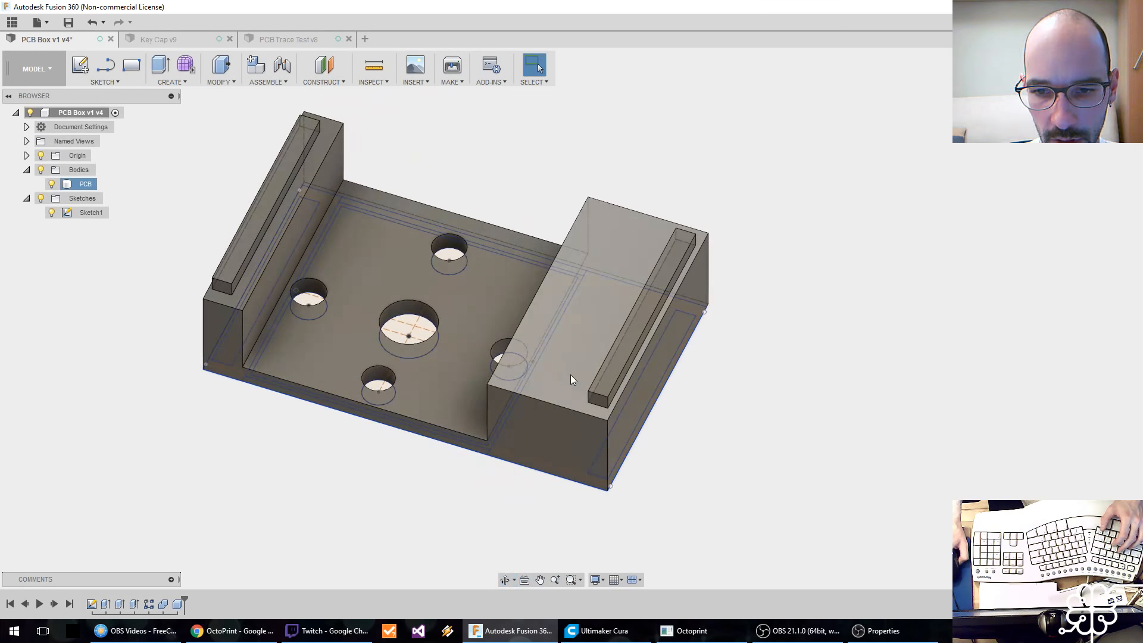
key("ctrl+z")
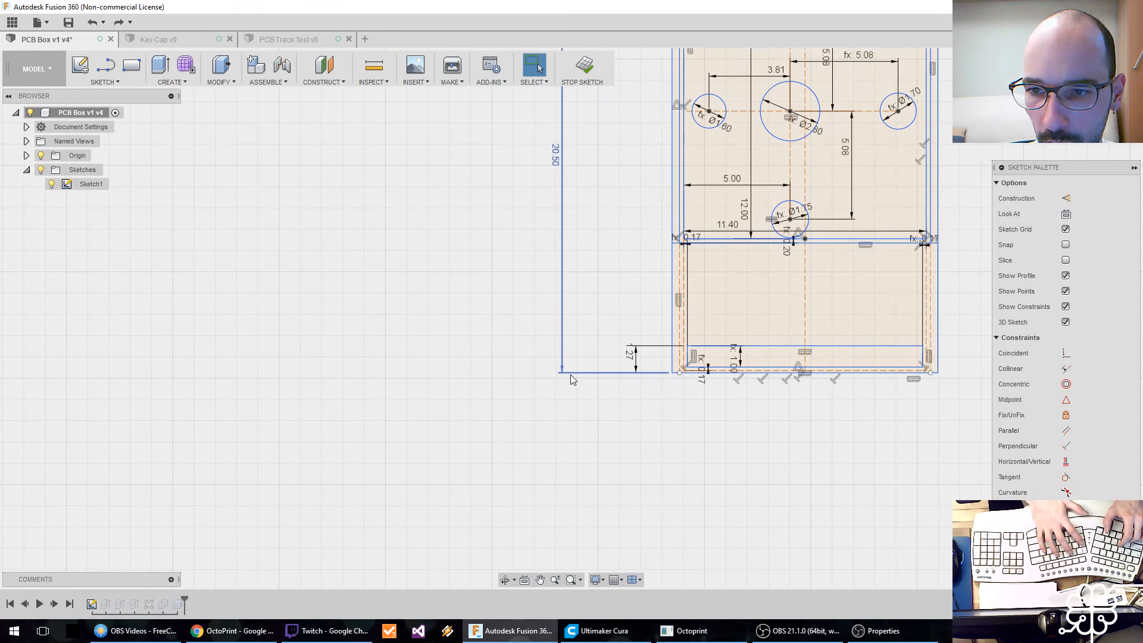
left_click(585, 67)
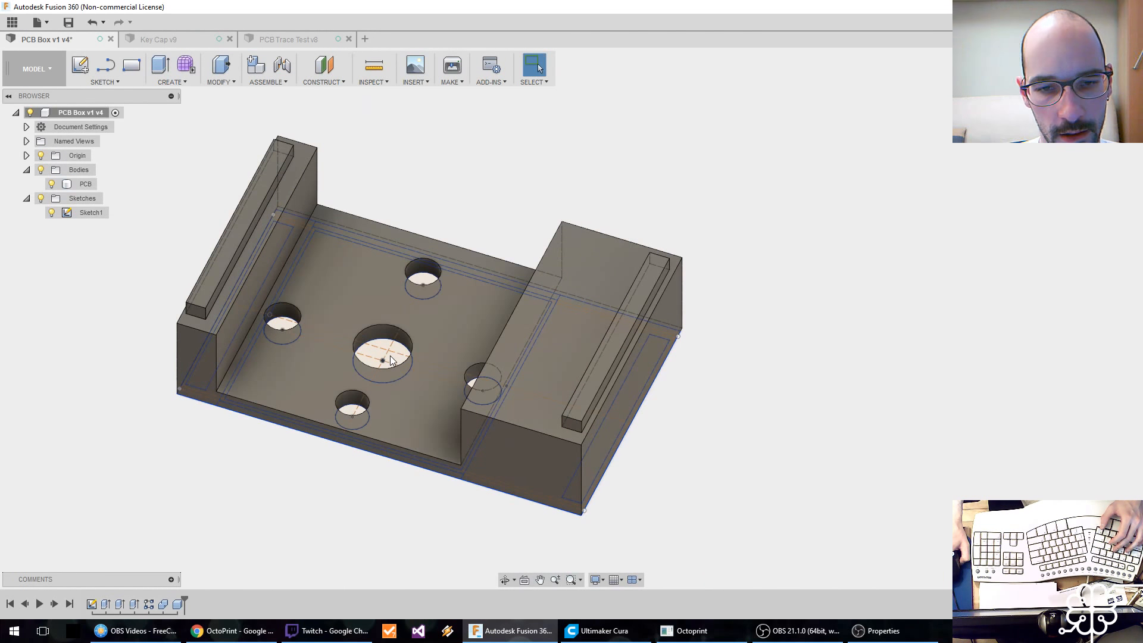
middle_click_drag(391, 360, 324, 430, "shift")
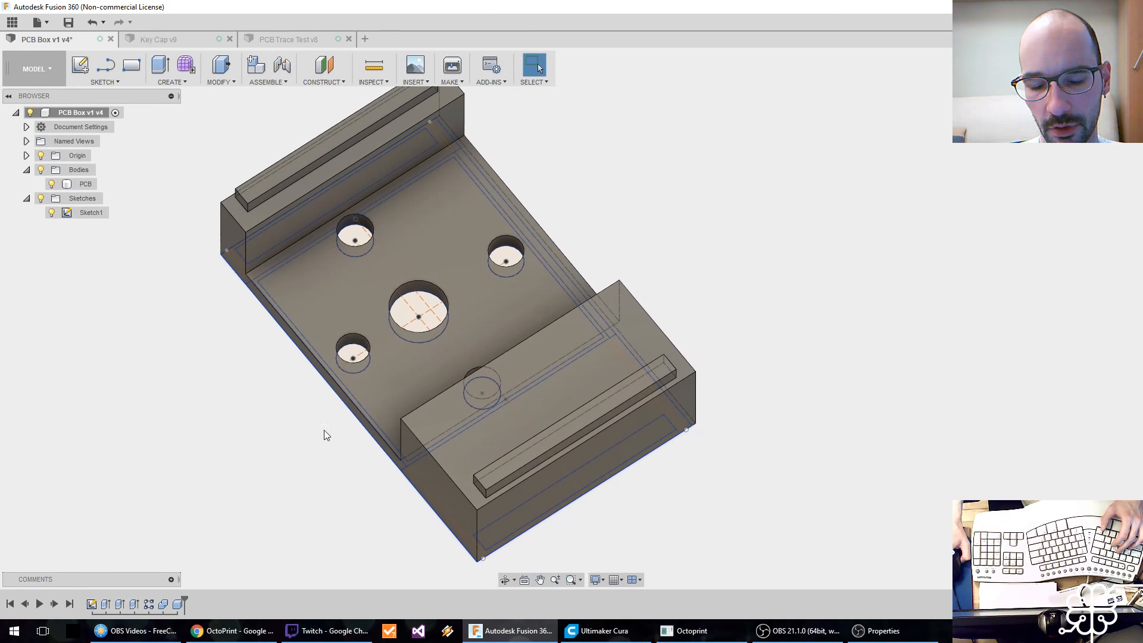
middle_click_drag(237, 398, 345, 305, "shift")
scroll(298, 331, "down", 1)
scroll(299, 331, "up", 2)
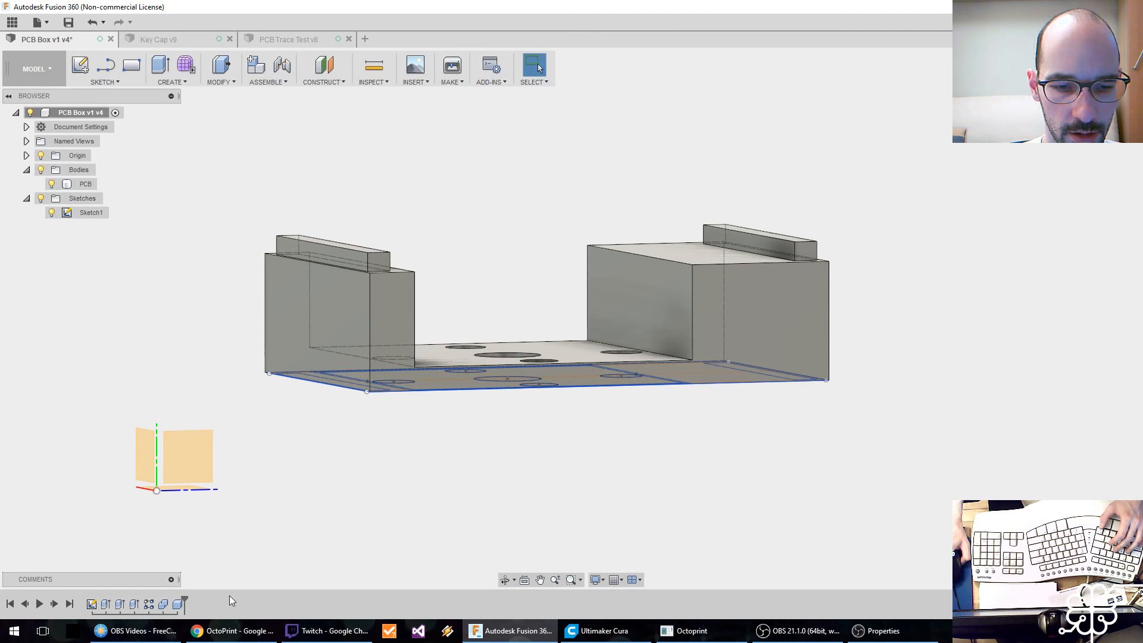
Step: Suppress the final box cut feature and roll the design history back to just after the third extrusion
right_click(176, 603)
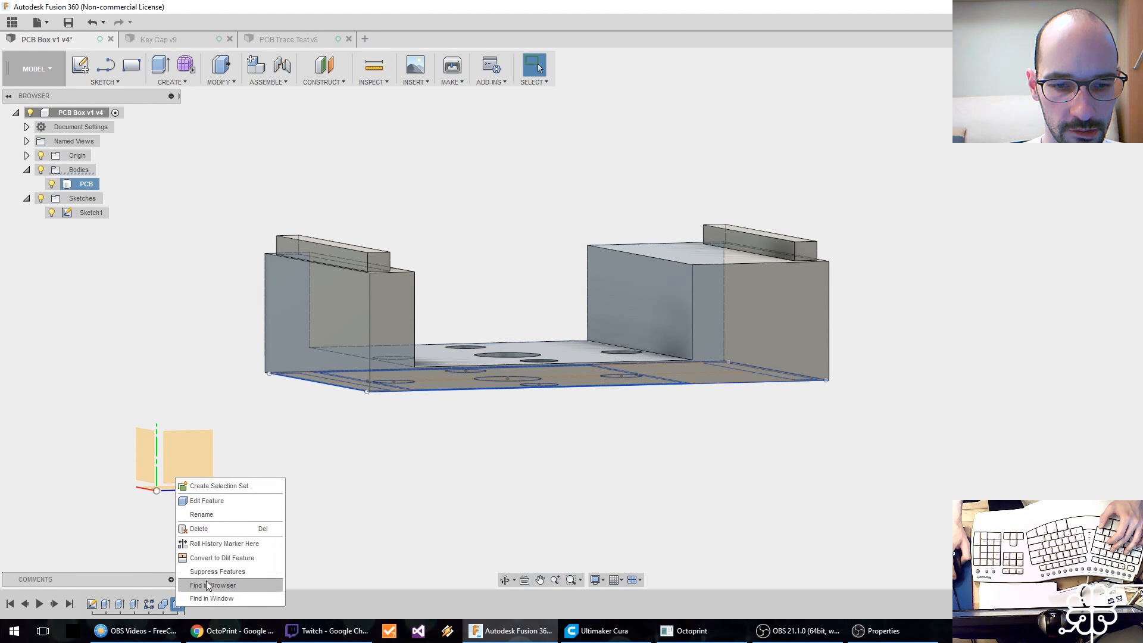
left_click(218, 568)
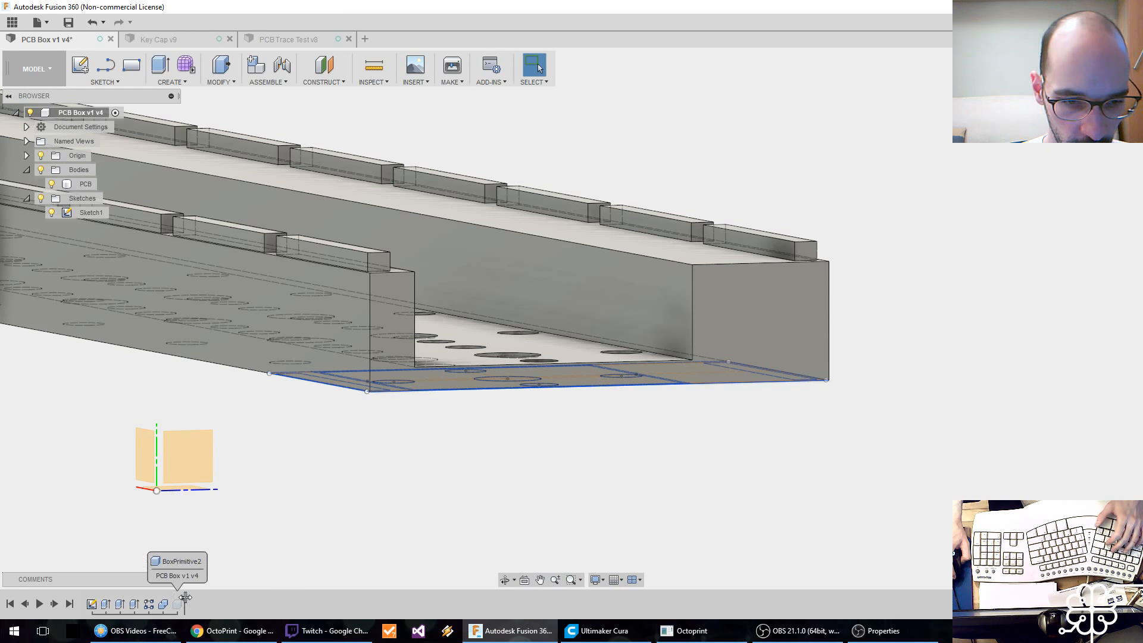
mouse_move(185, 597)
left_mouse_down()
mouse_move(110, 597)
mouse_move(134, 597)
left_mouse_up()
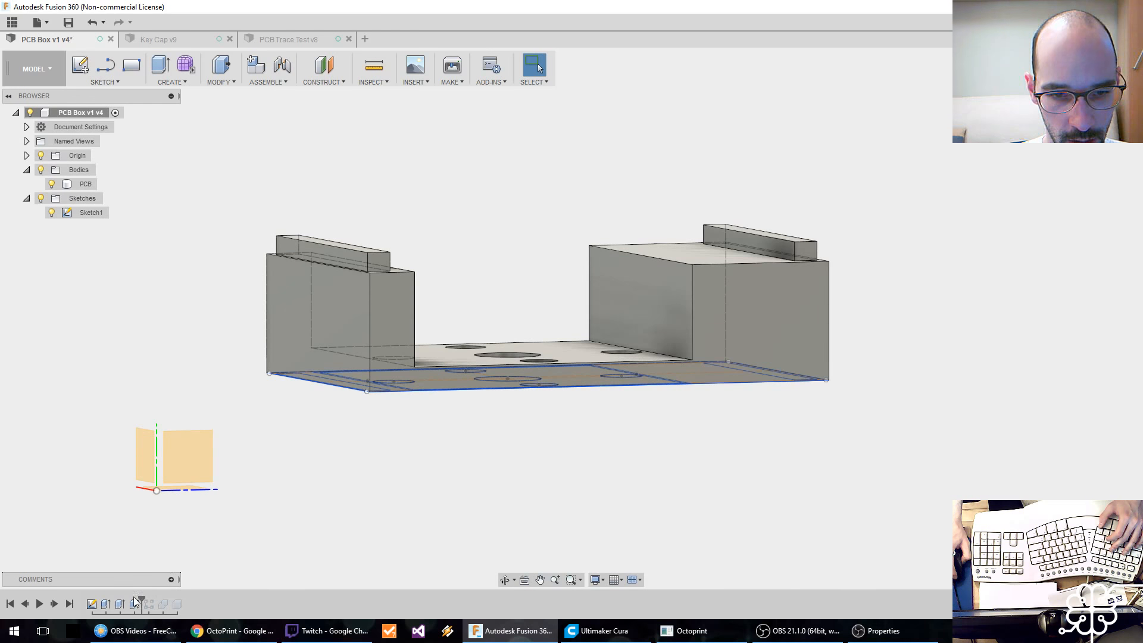
Step: Chamfer the lower outer edge of the thin end wall with an equal distance of 1 mm
middle_click_drag(370, 451, 349, 460)
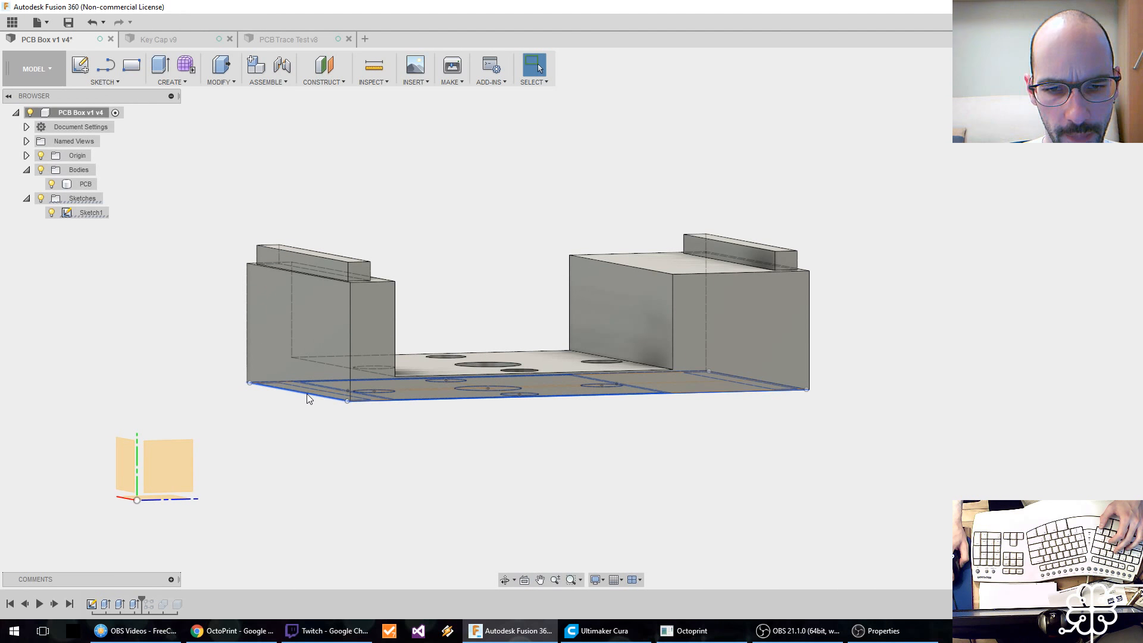
left_click(207, 82)
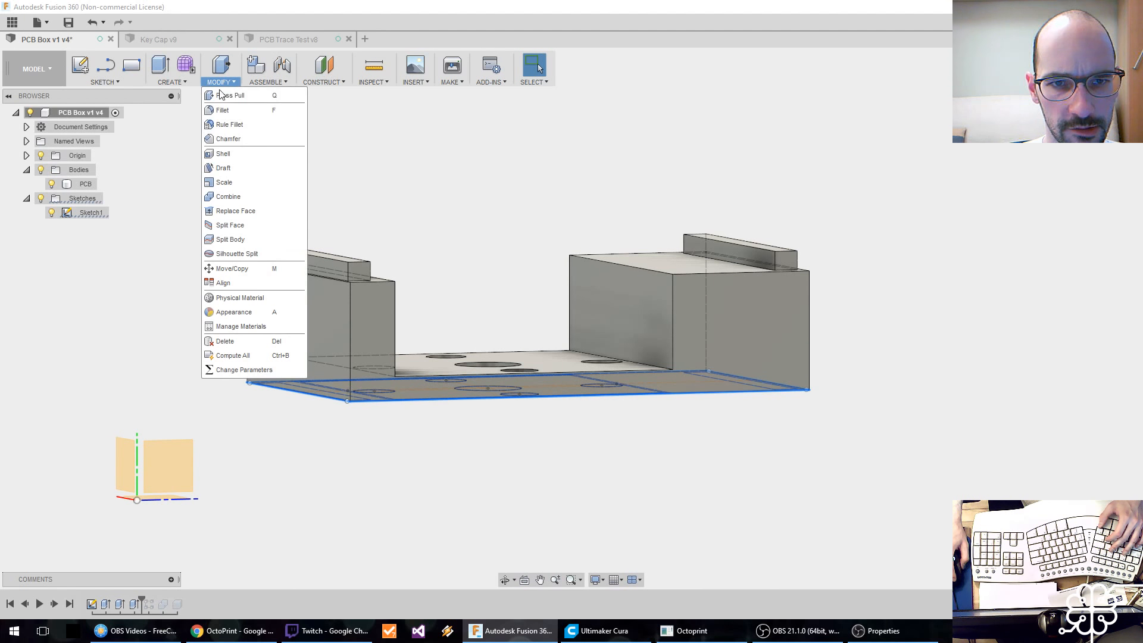
left_click(241, 127)
left_click(304, 395)
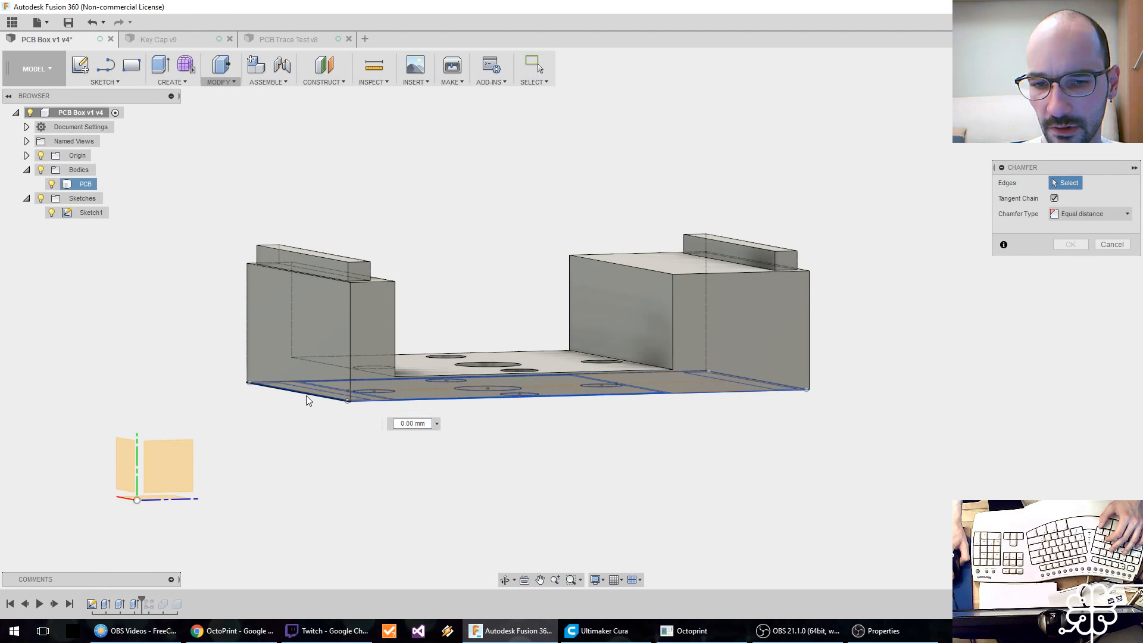
left_click_drag(302, 397, 315, 385)
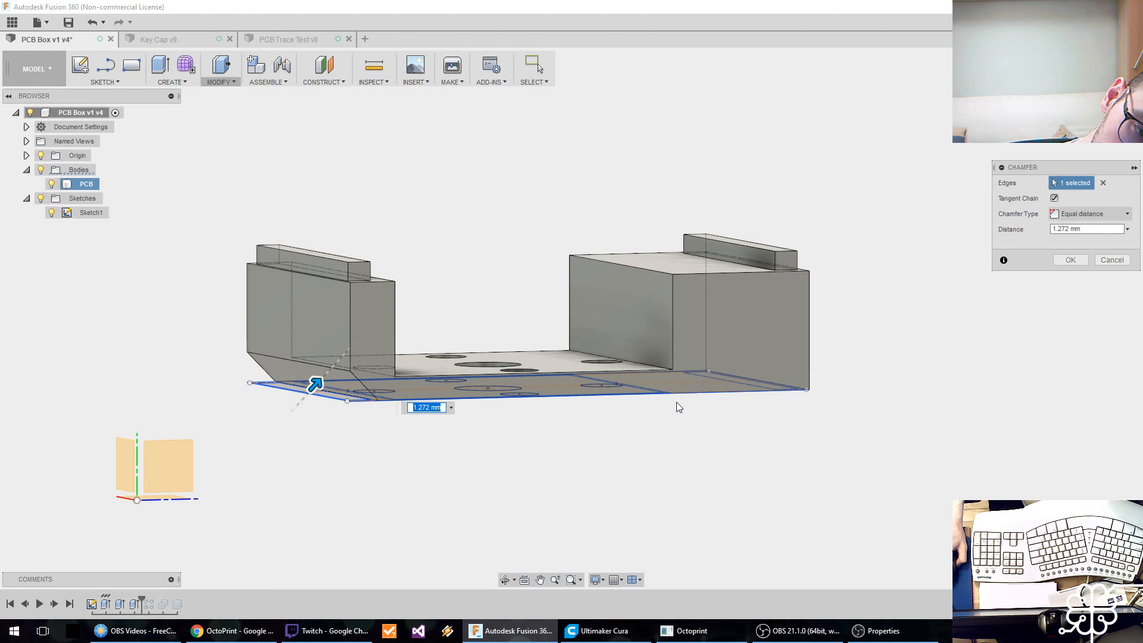
key("Return")
mouse_move(672, 398)
middle_mouse_down("shift")
mouse_move(556, 449)
mouse_move(524, 444)
mouse_move(534, 447)
middle_mouse_up("shift")
key("Escape")
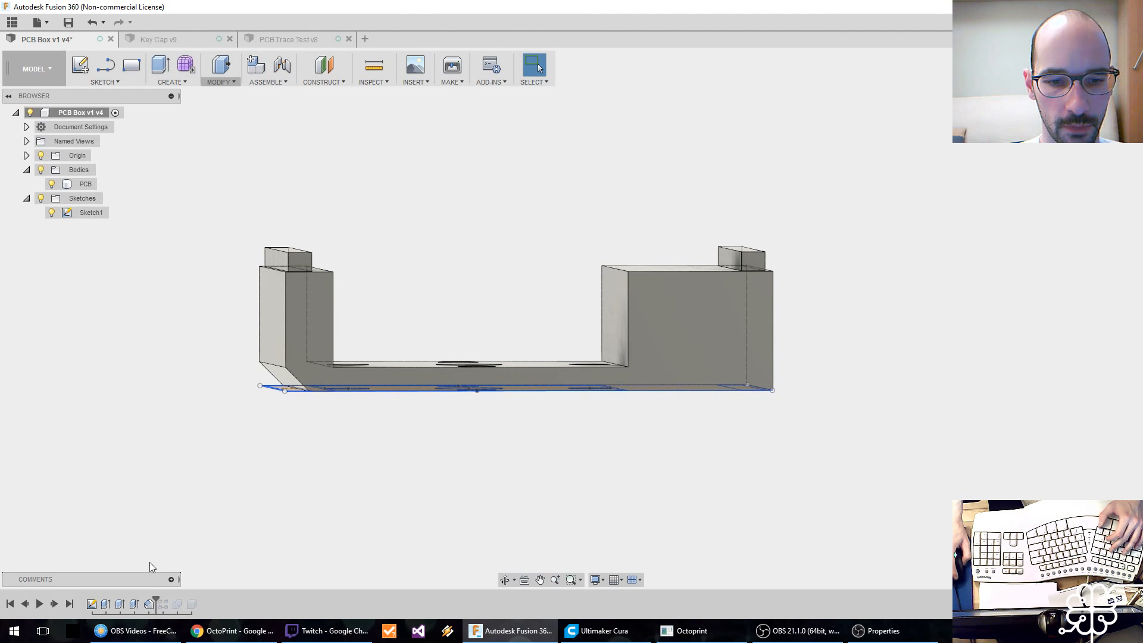
Step: Edit the end wall's chamfer and set its distance to 1.5 mm
right_click(154, 606)
left_click(185, 510)
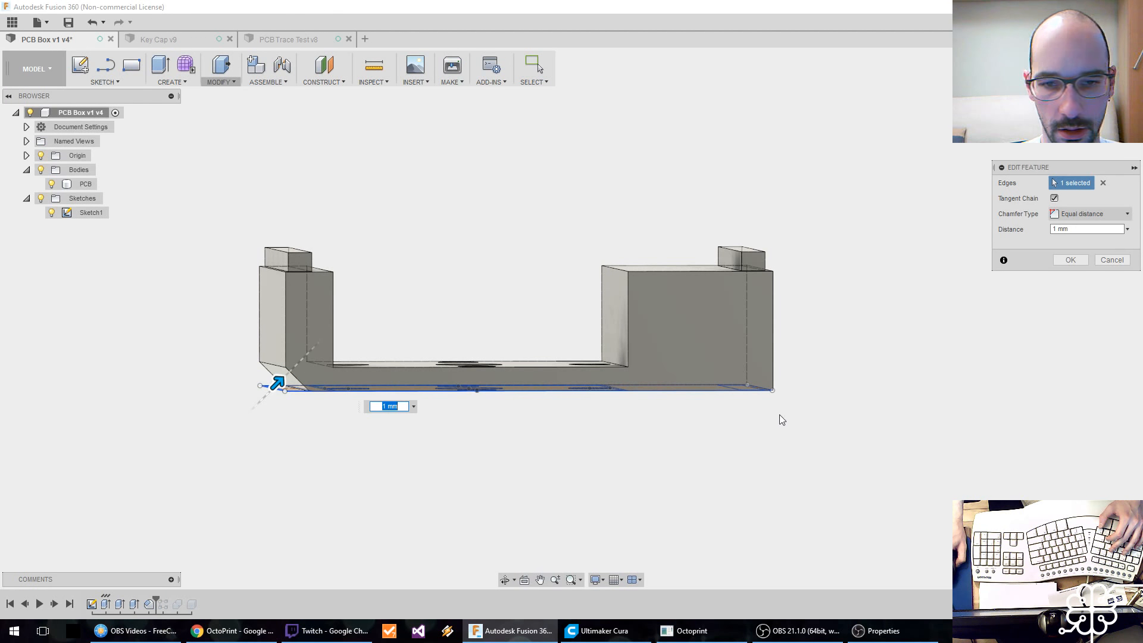
left_click_drag(277, 379, 284, 378)
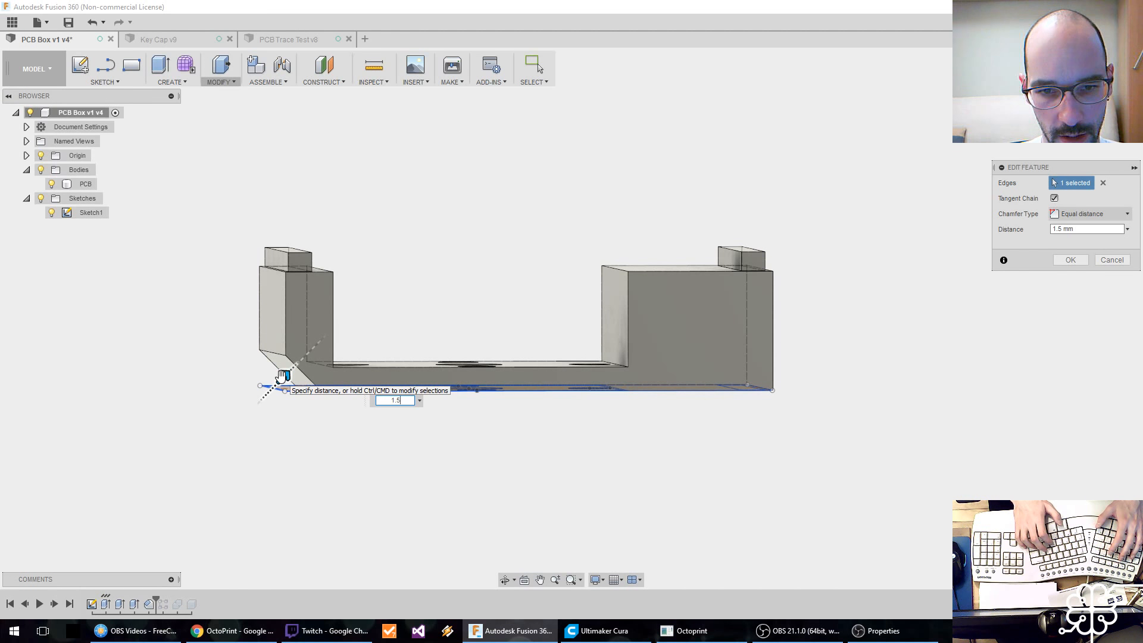
key("Return")
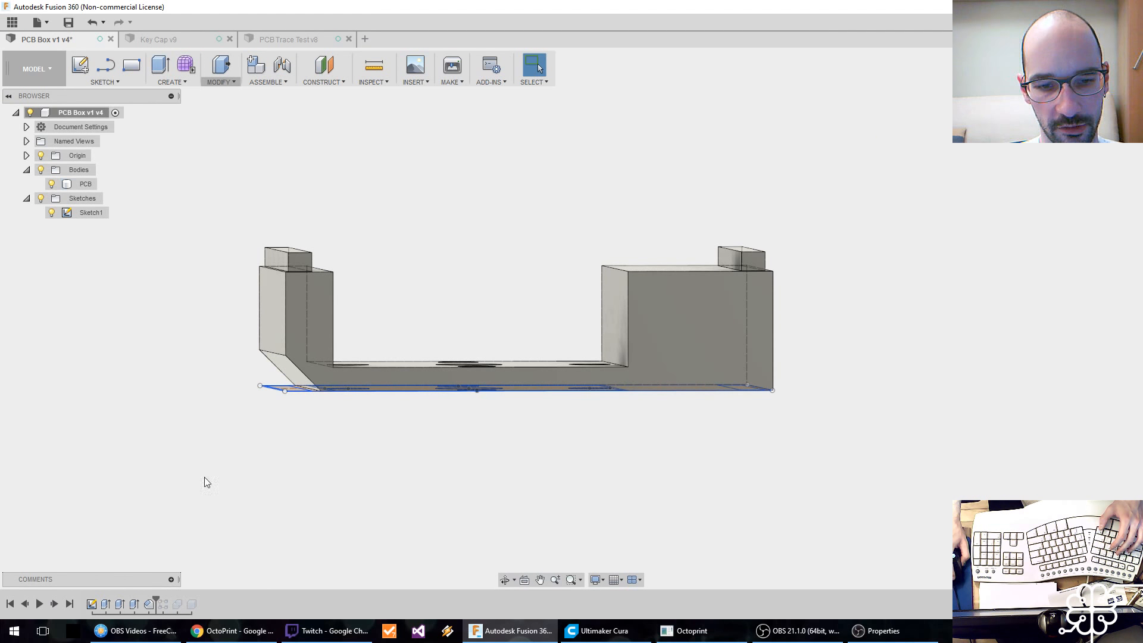
Step: Roll the design history forward to the end and hide all sketches to view the full patterned strip
left_click_drag(157, 595, 193, 595)
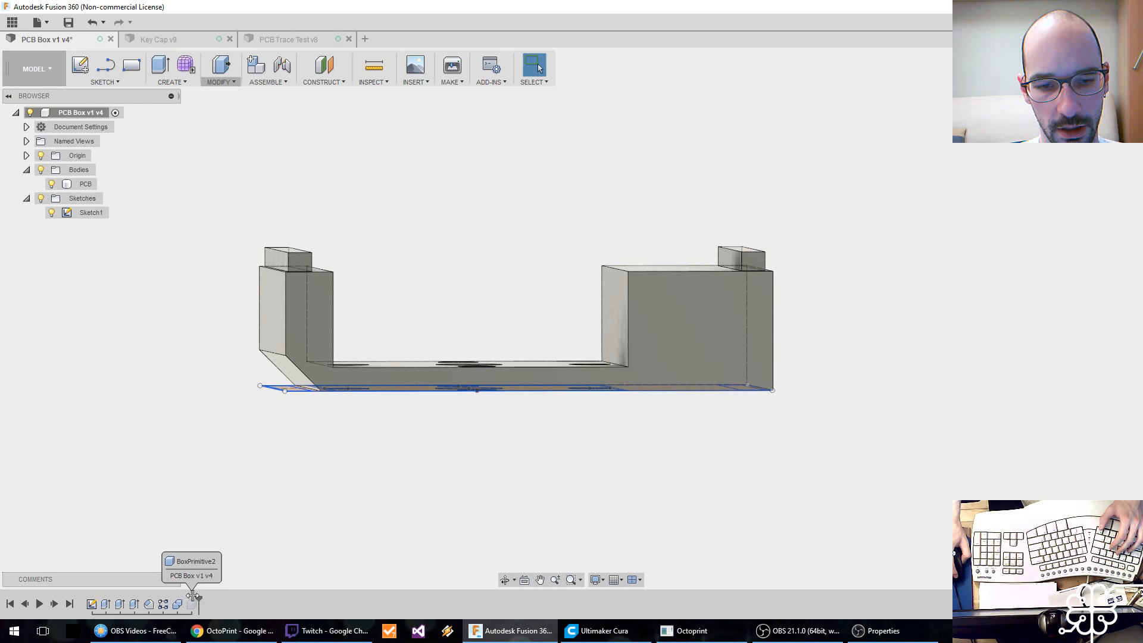
middle_click_drag(429, 476, 438, 448, "shift")
middle_click_drag(420, 444, 496, 485, "shift")
left_click(41, 198)
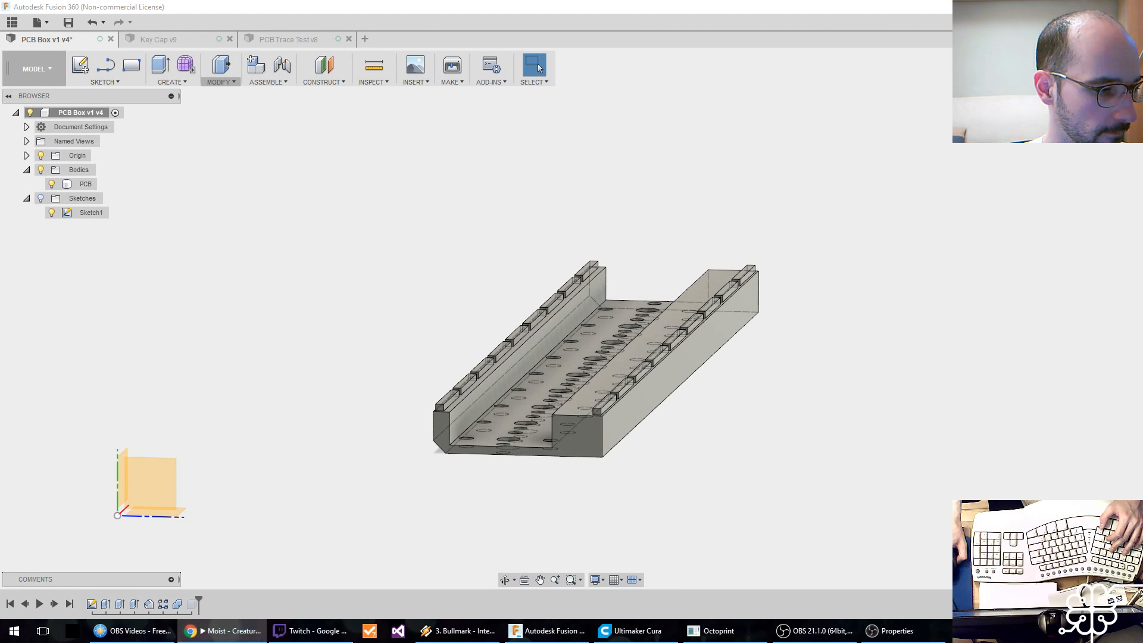
Step: Lower the computer's audio volume to 8
key("XF86AudioLowerVolume")
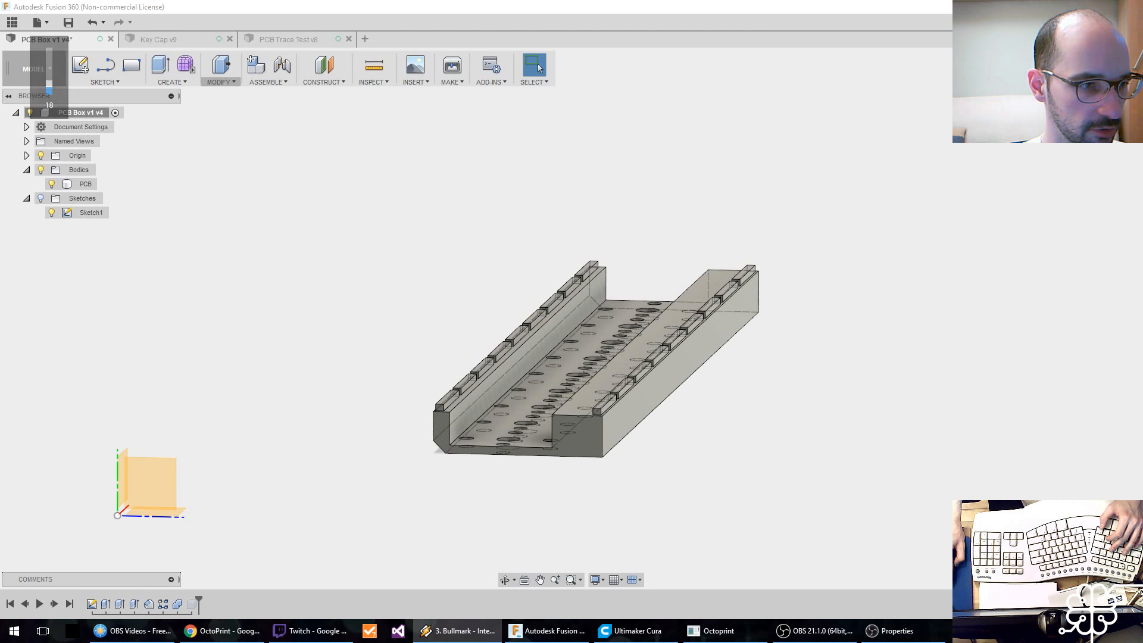
key("XF86AudioLowerVolume")
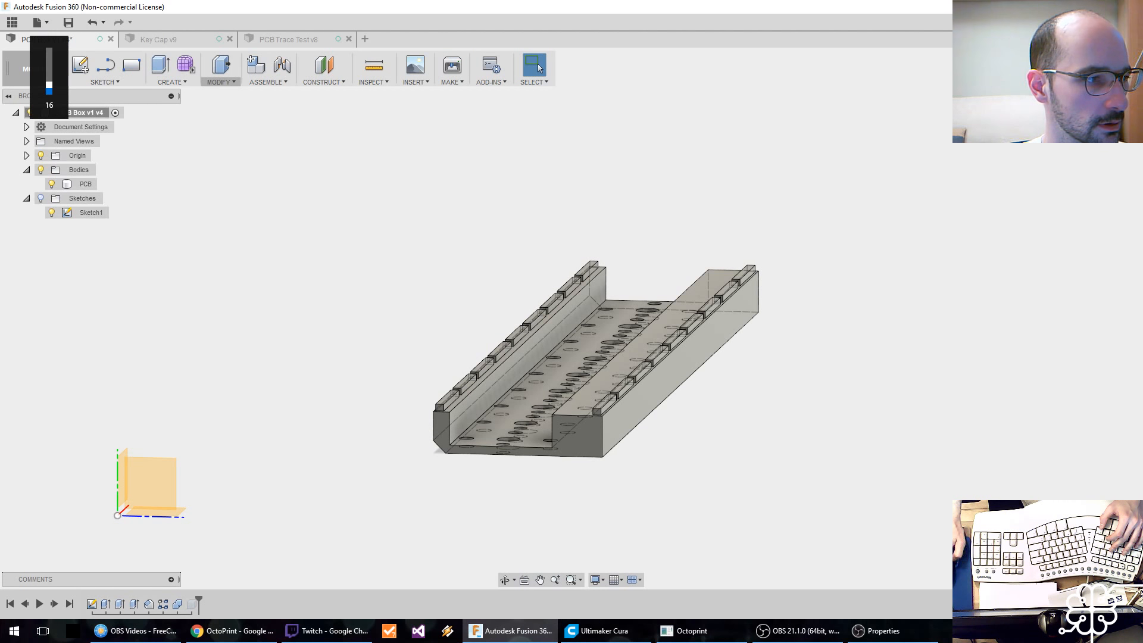
middle_click_drag(607, 375, 556, 398)
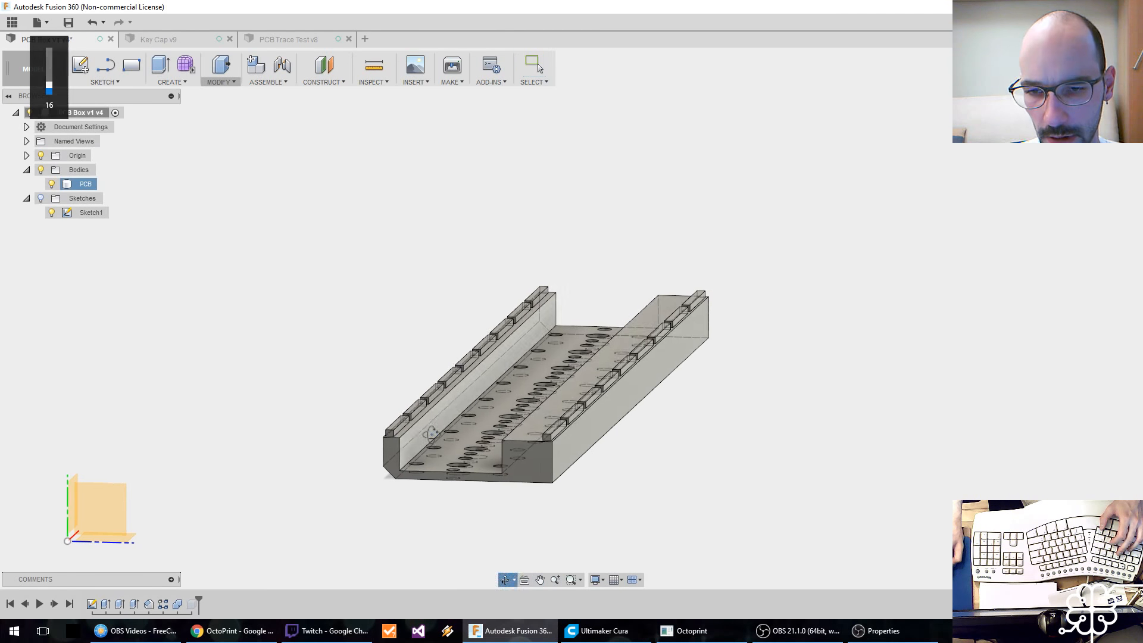
key("XF86AudioLowerVolume")
middle_click_drag(423, 388, 308, 456, "shift")
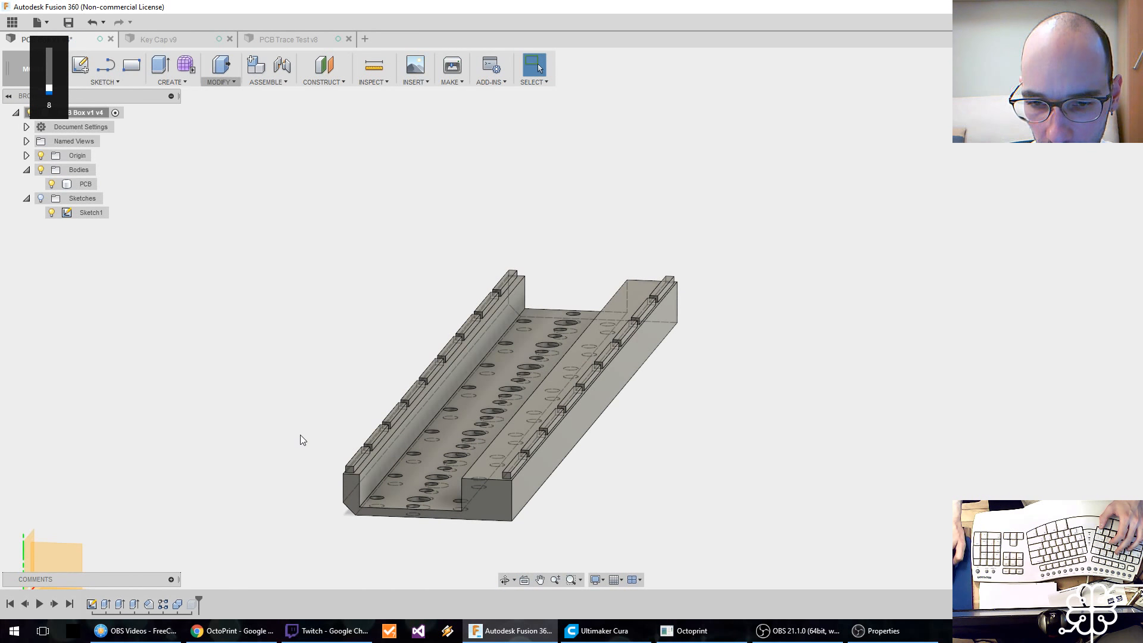
Step: Unsuppress the final box cut feature to trim the patterned strip to a single section
middle_click_drag(262, 491, 262, 418, "shift")
right_click(194, 605)
left_click(250, 574)
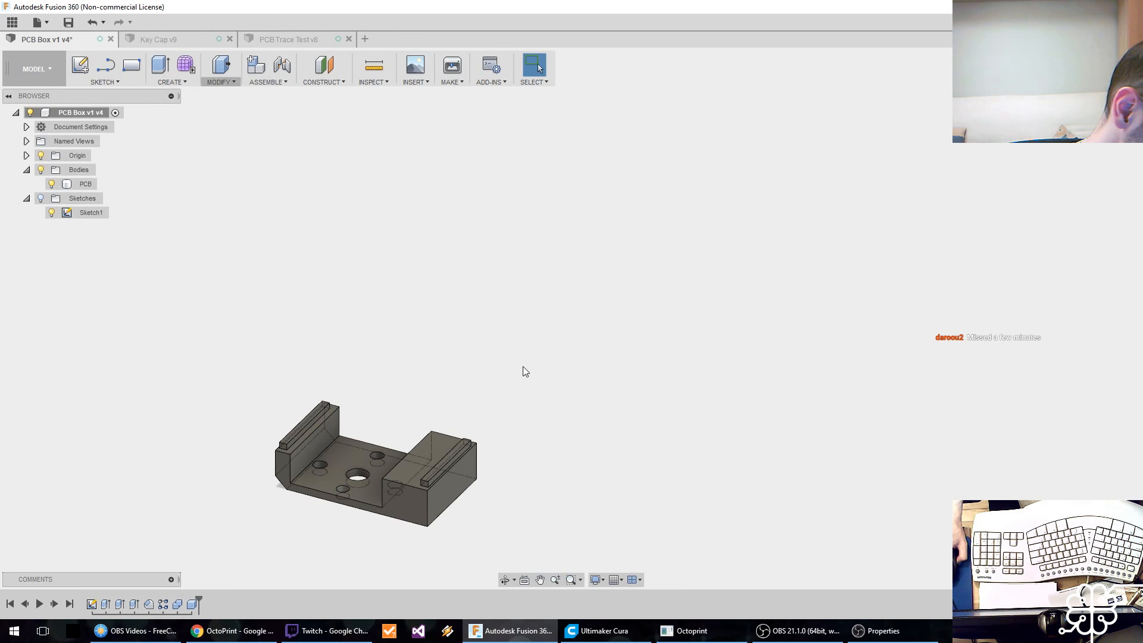
Step: Edit the final box cut, moving its near end inward so that two sections of the strip remain
right_click(193, 604)
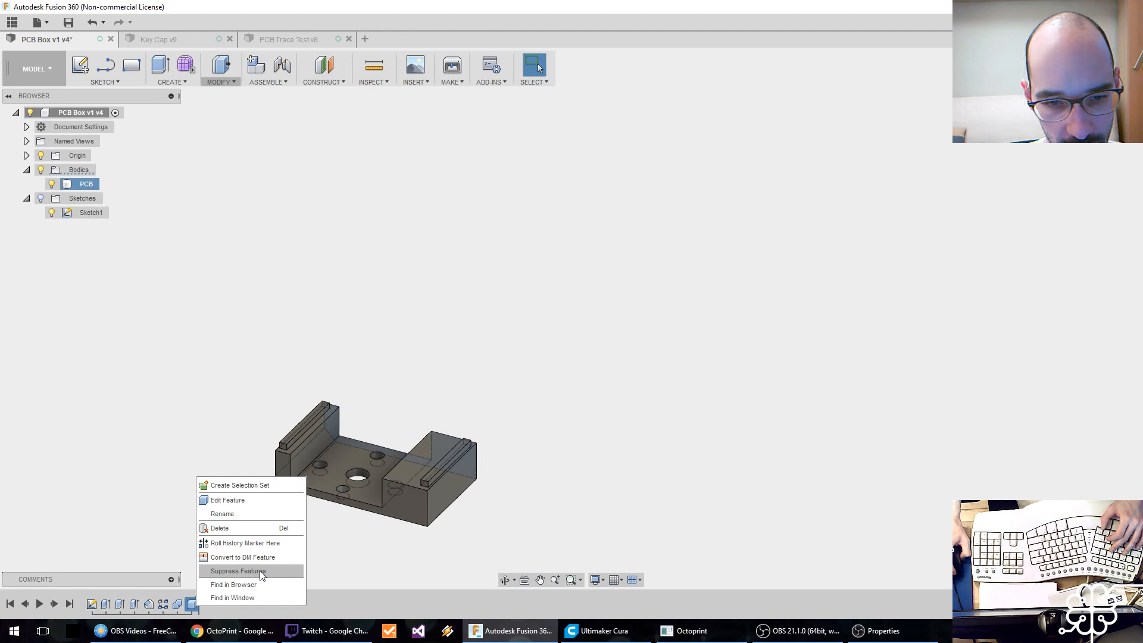
left_click(258, 501)
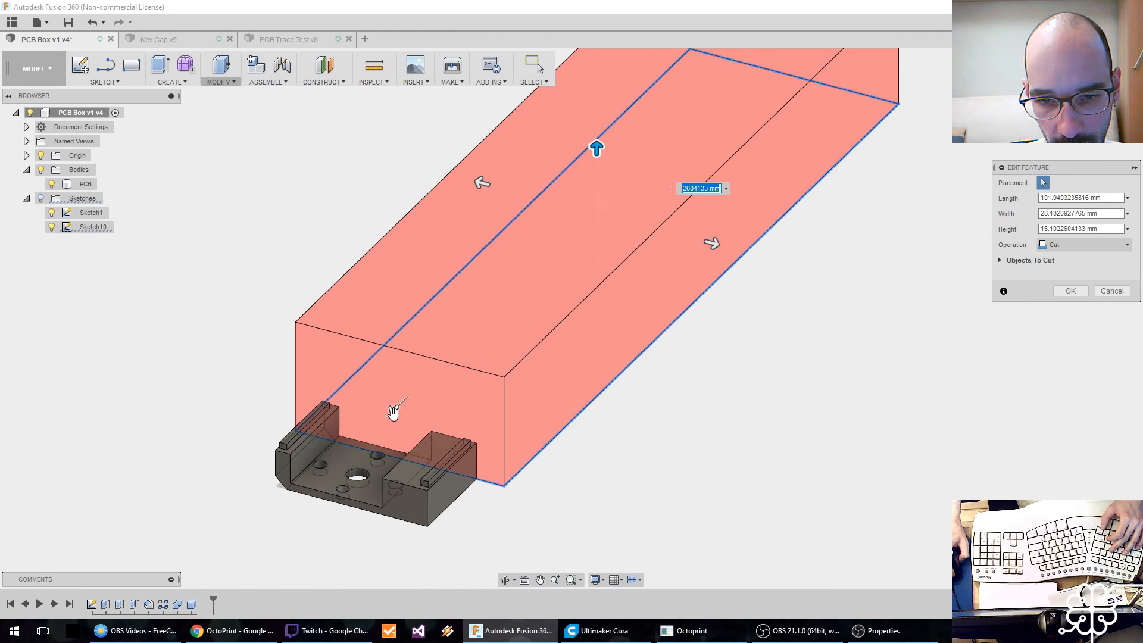
left_click_drag(393, 412, 442, 364)
left_click(1070, 291)
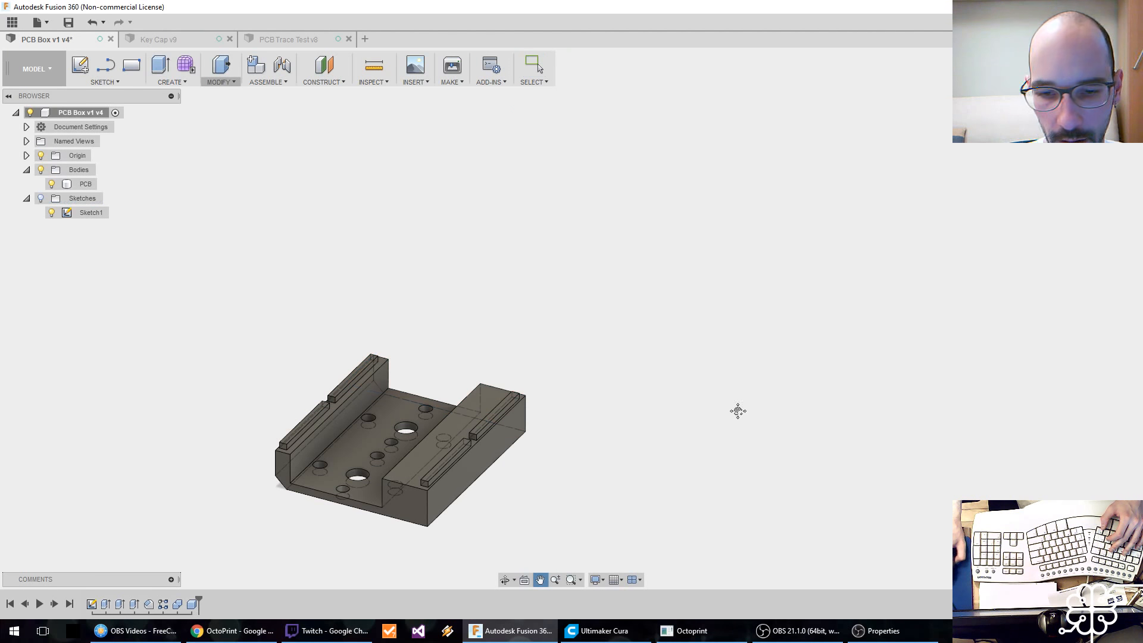
key("q")
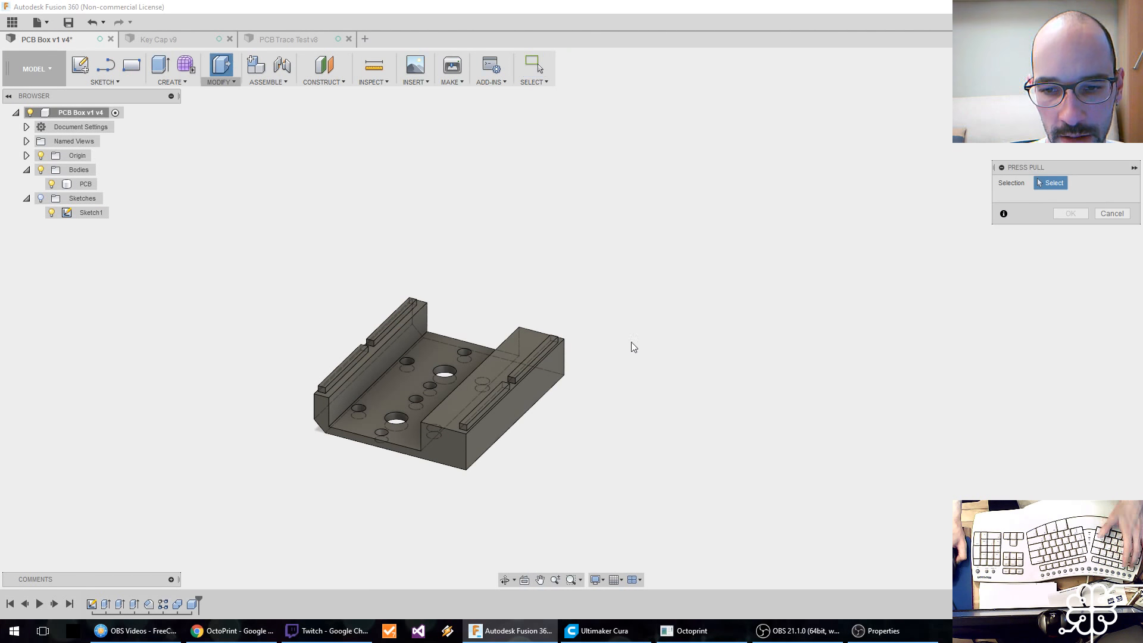
middle_click_drag(629, 344, 674, 388, "shift")
left_click(1108, 213)
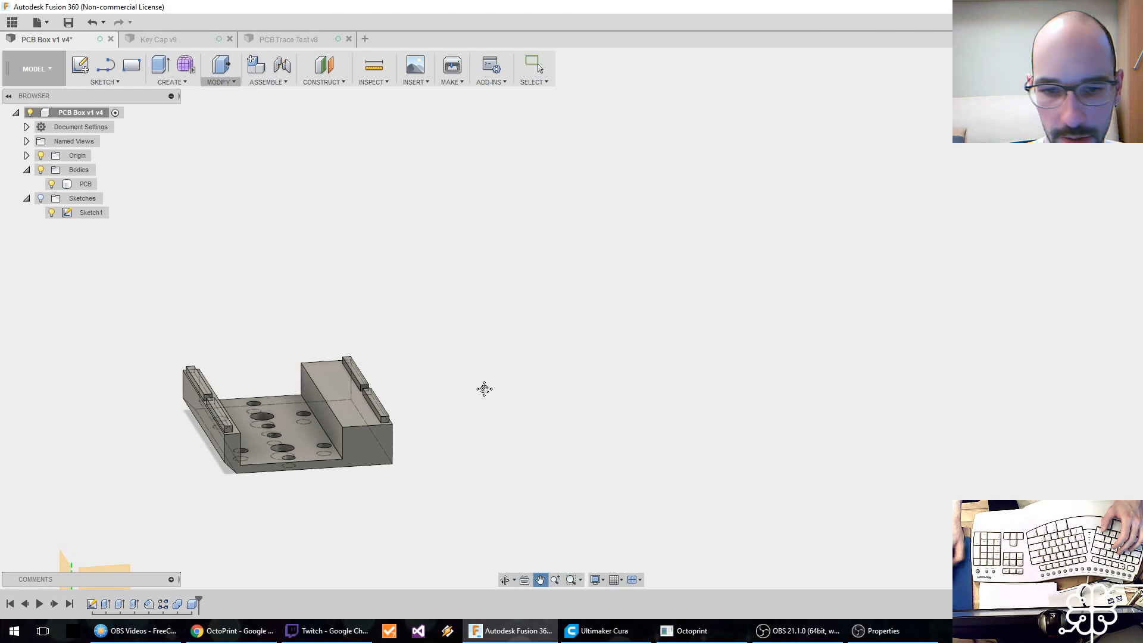
Step: Examine the chamfered face below the thin end wall and the two-section box from below, the side and above
middle_click_drag(484, 388, 413, 381, "shift")
scroll(431, 427, "up", 4)
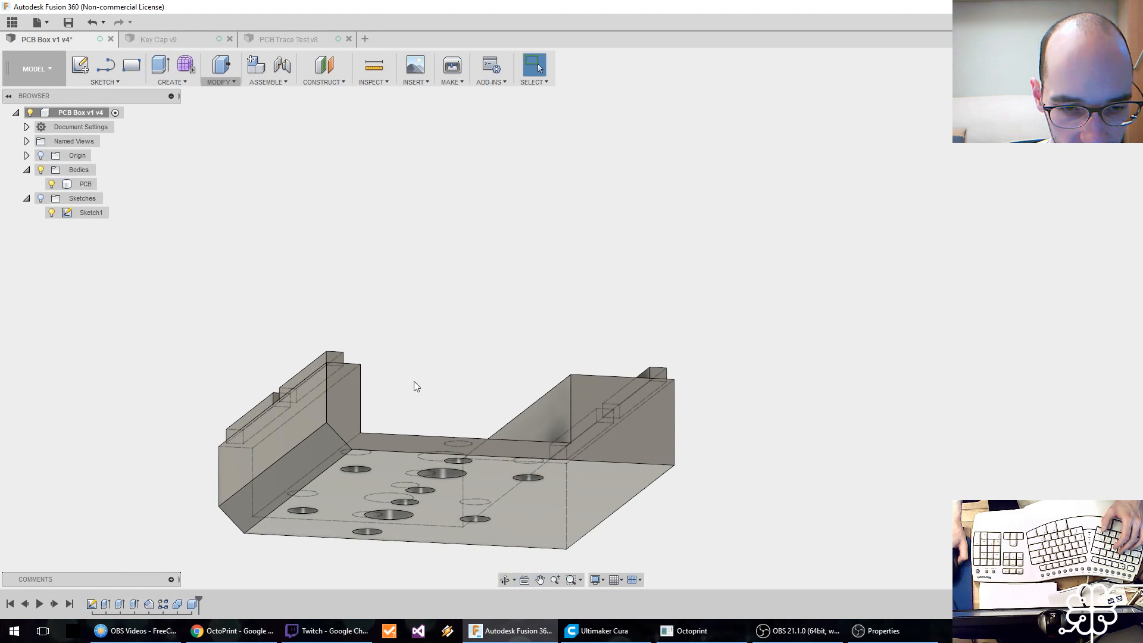
left_click(320, 448)
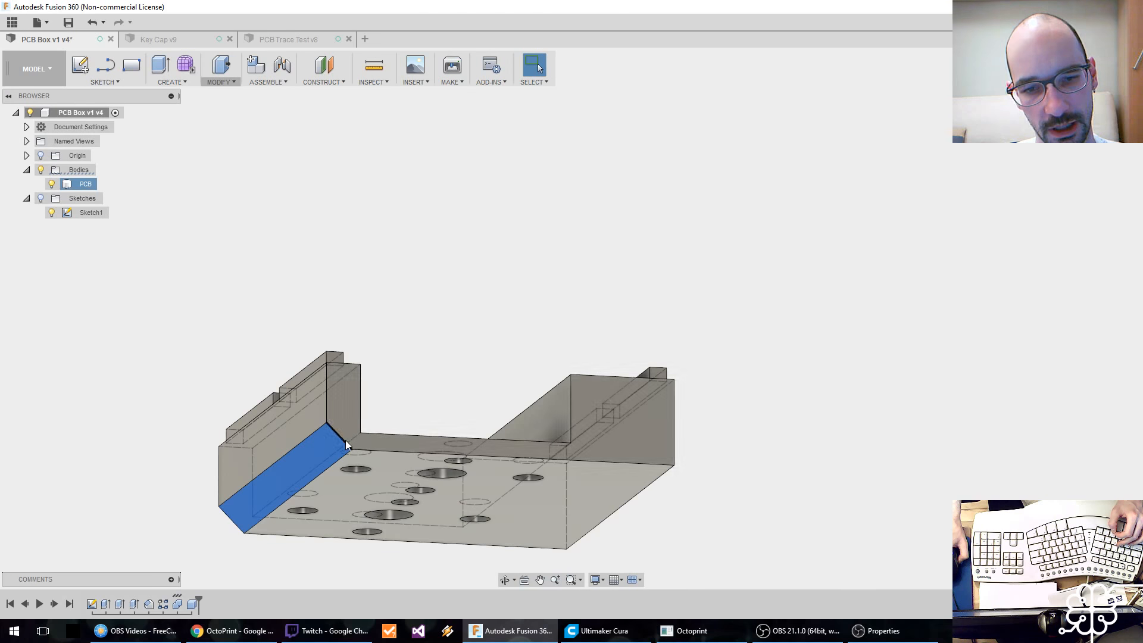
middle_click_drag(423, 426, 420, 429, "shift")
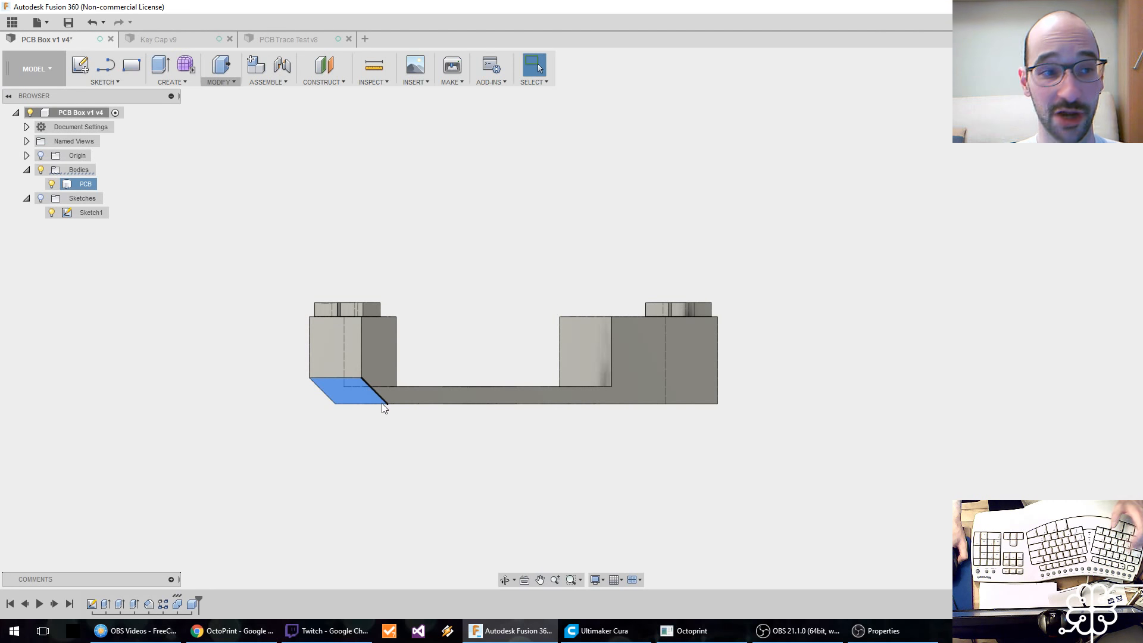
middle_click_drag(416, 441, 427, 442, "shift")
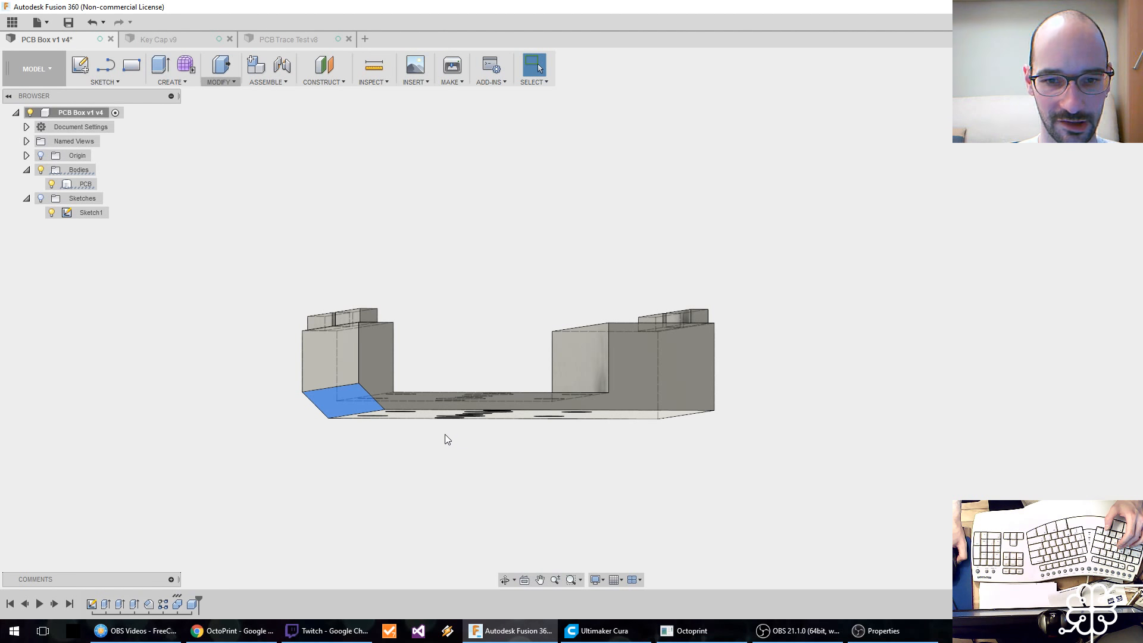
mouse_move(440, 437)
middle_mouse_down("shift")
mouse_move(411, 449)
mouse_move(431, 441)
middle_mouse_up("shift")
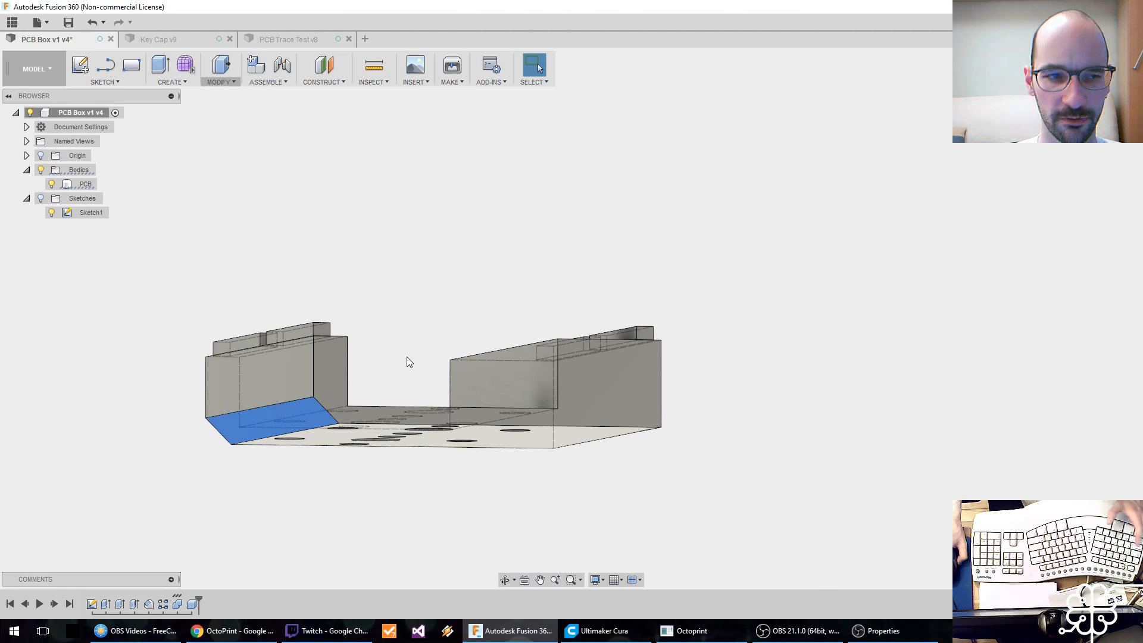
middle_click_drag(409, 359, 491, 468, "shift")
scroll(391, 401, "down", 3)
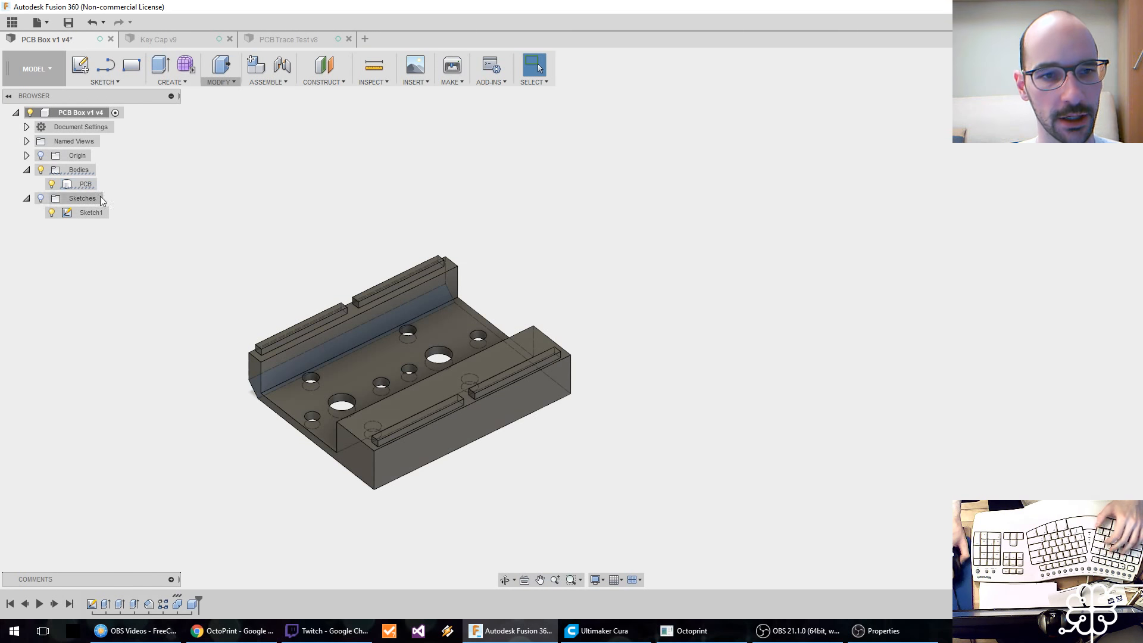
Step: Export the PCB body as an STL to the Kinesis Advantage ML folder, replacing the existing PCB.stl
right_click(86, 185)
left_click(183, 314)
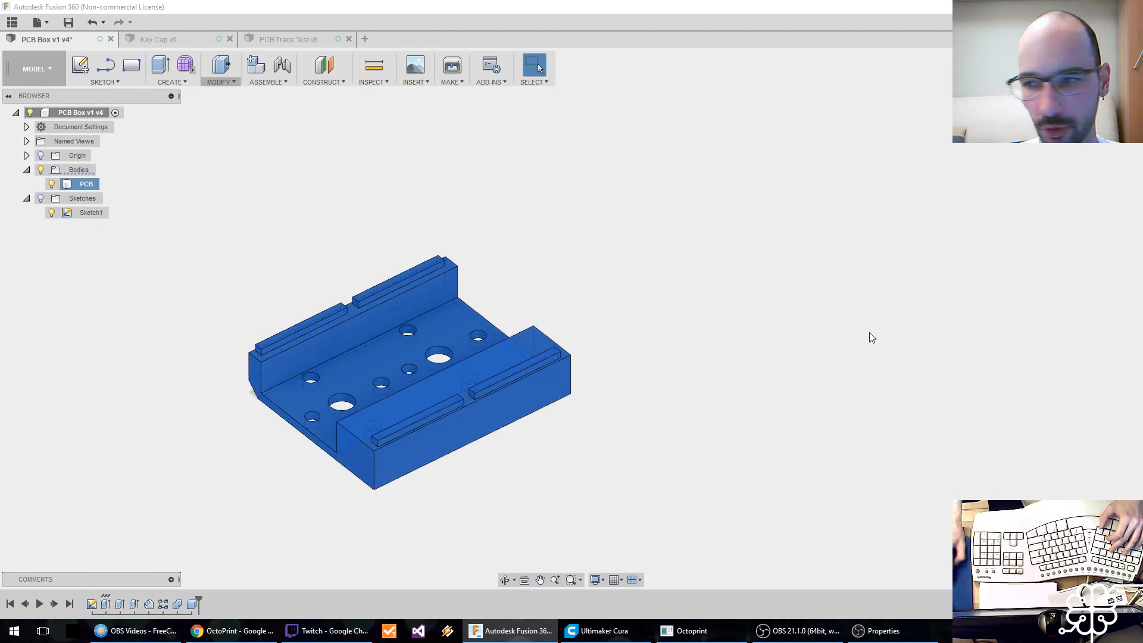
left_click(1070, 337)
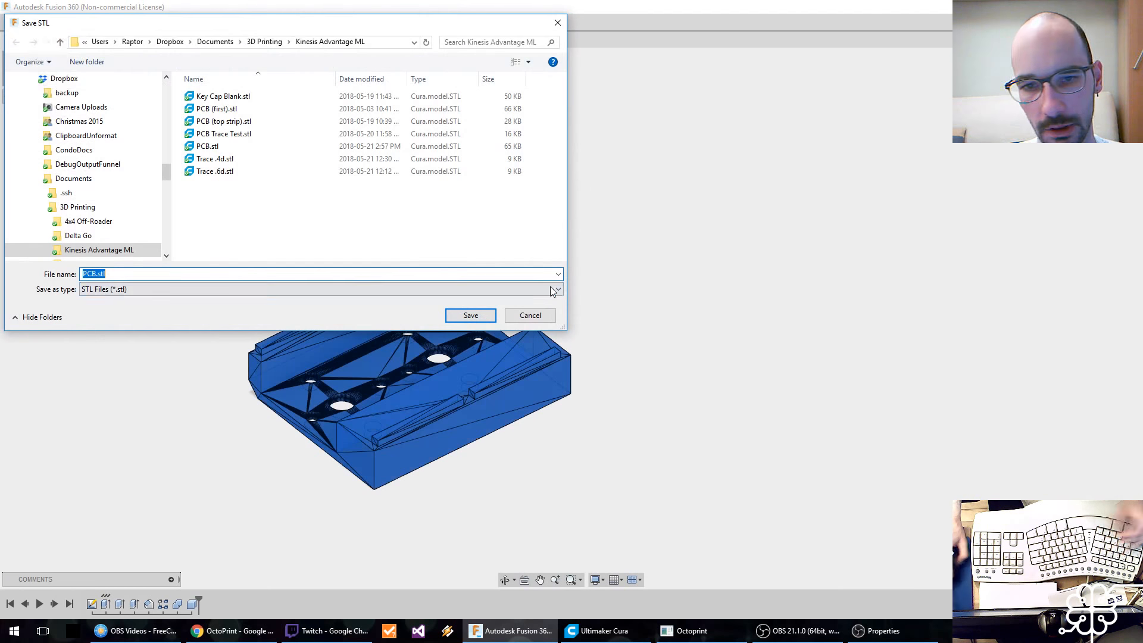
left_click(471, 315)
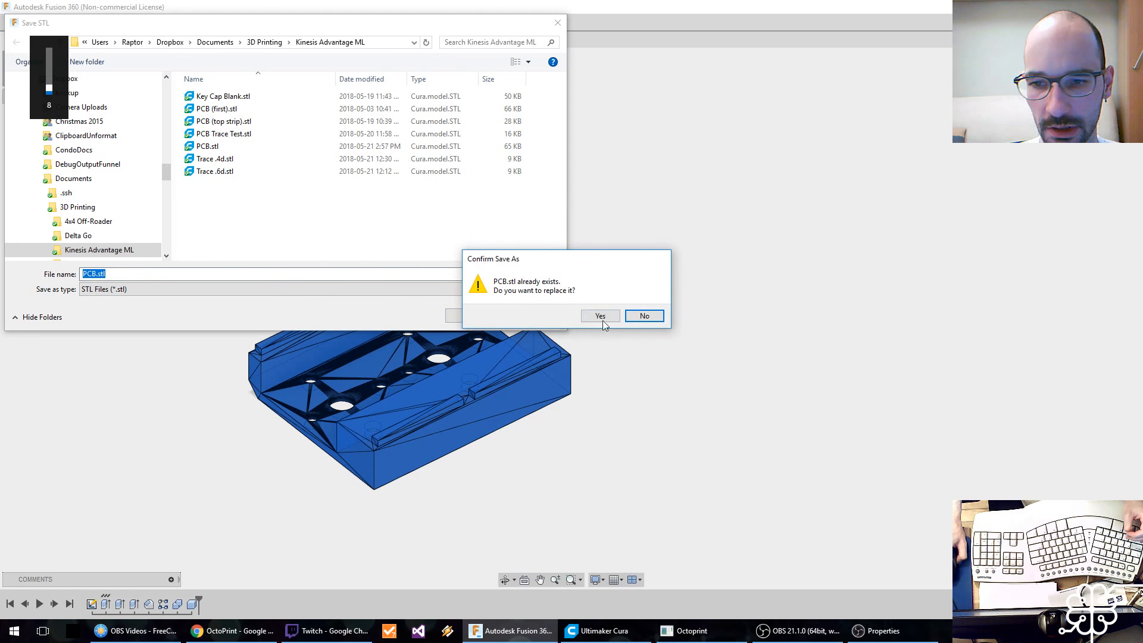
left_click(603, 316)
Step: Switch to Ultimaker Cura, delete the old model from the build plate and load the newly exported PCB.stl
left_click(580, 631)
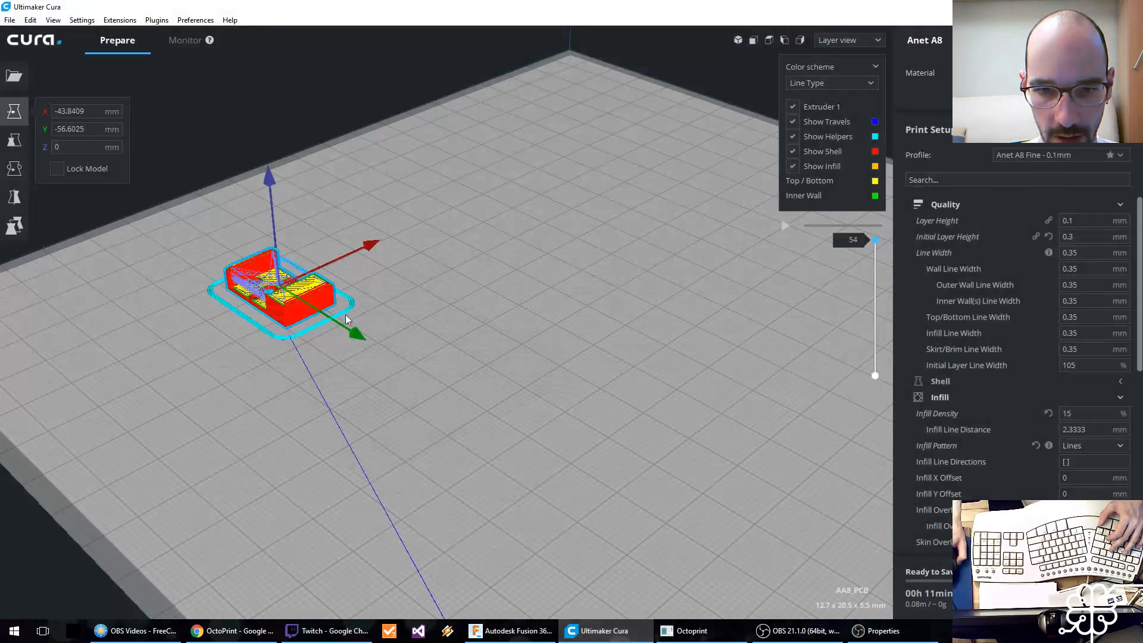
key("Delete")
left_click(14, 76)
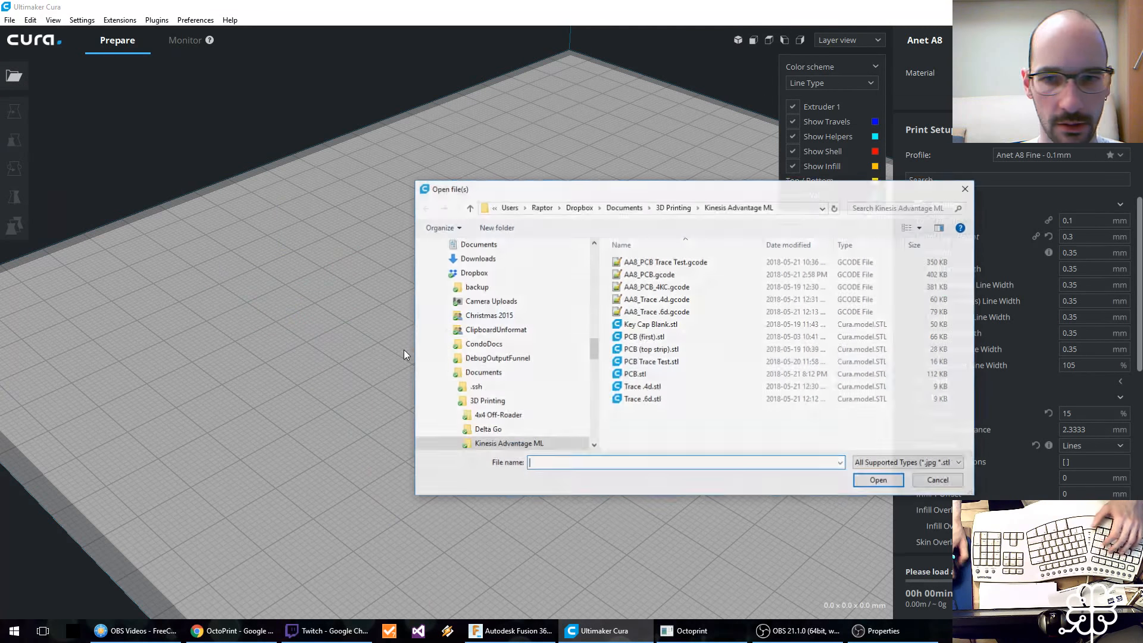
left_click(644, 377)
left_click(869, 485)
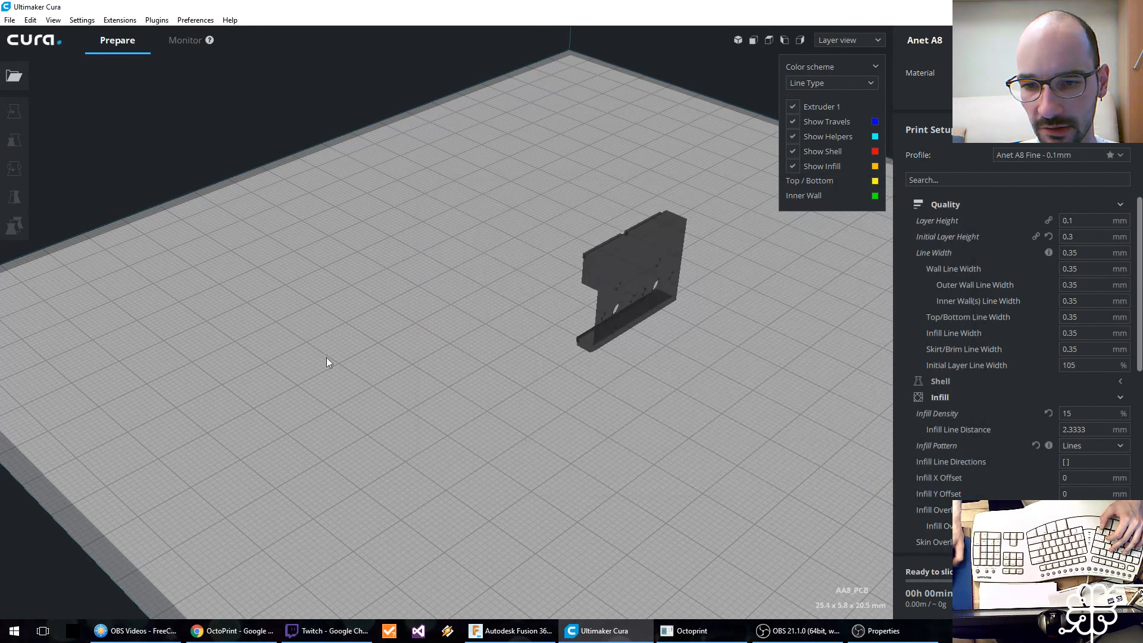
Step: Rotate the PCB model so its base lies flat and move it to about X -47.9, Y -54 mm on the plate
left_click(653, 287)
key("r")
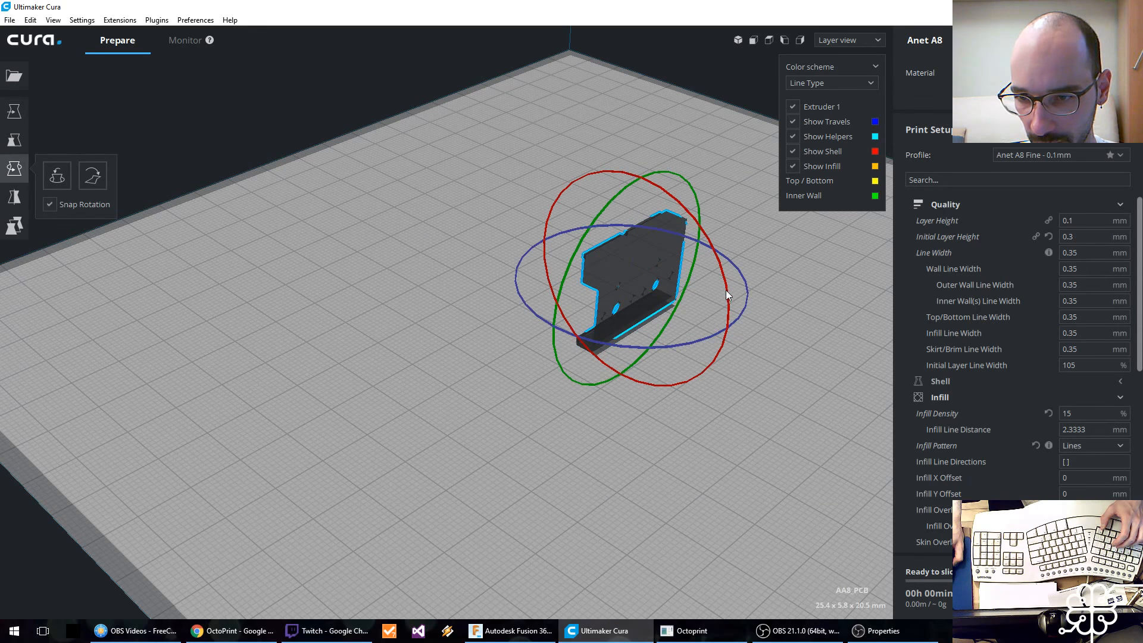
left_click_drag(726, 291, 618, 373)
key("t")
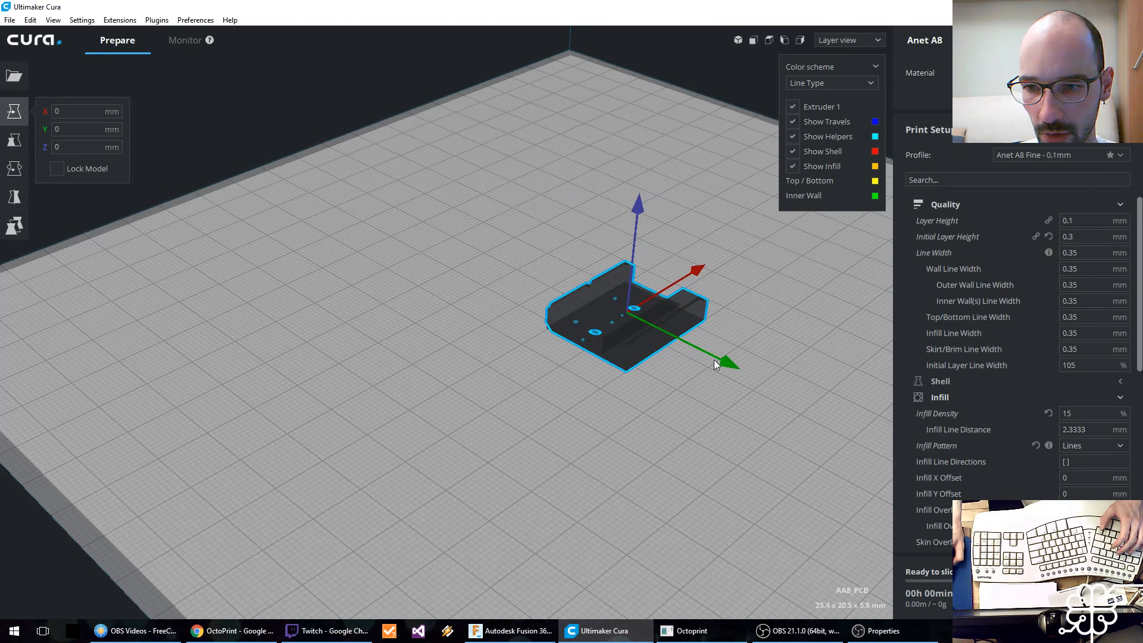
left_click_drag(666, 333, 284, 324)
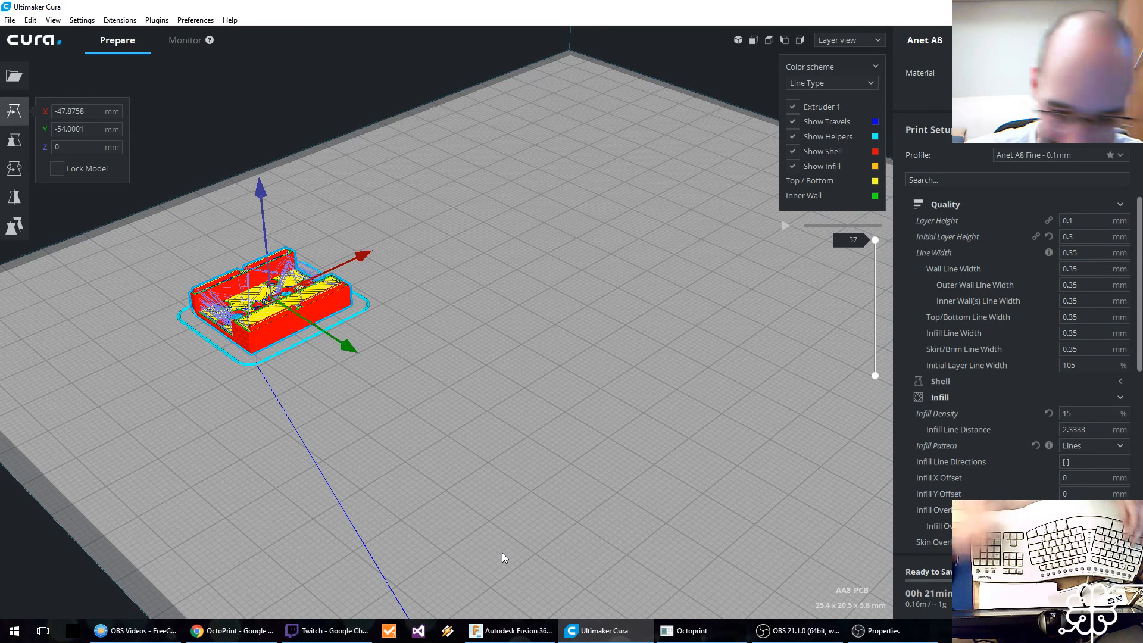
Step: Check the COM and LPT ports in the Windows Device Manager for the printer's serial connection
key("super+Pause")
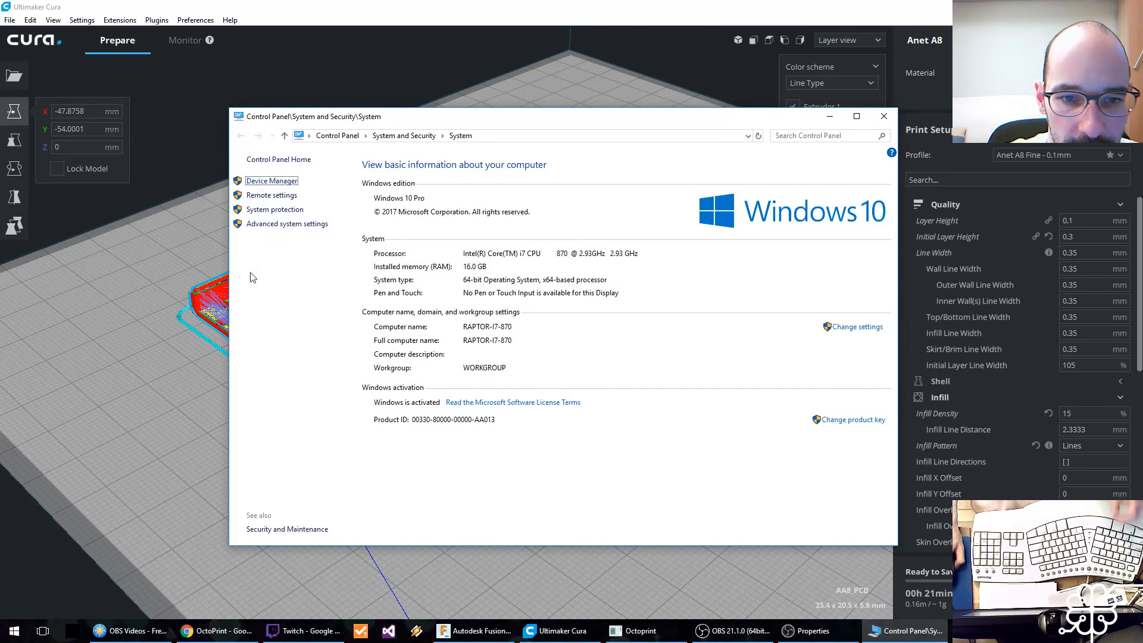
left_click(271, 184)
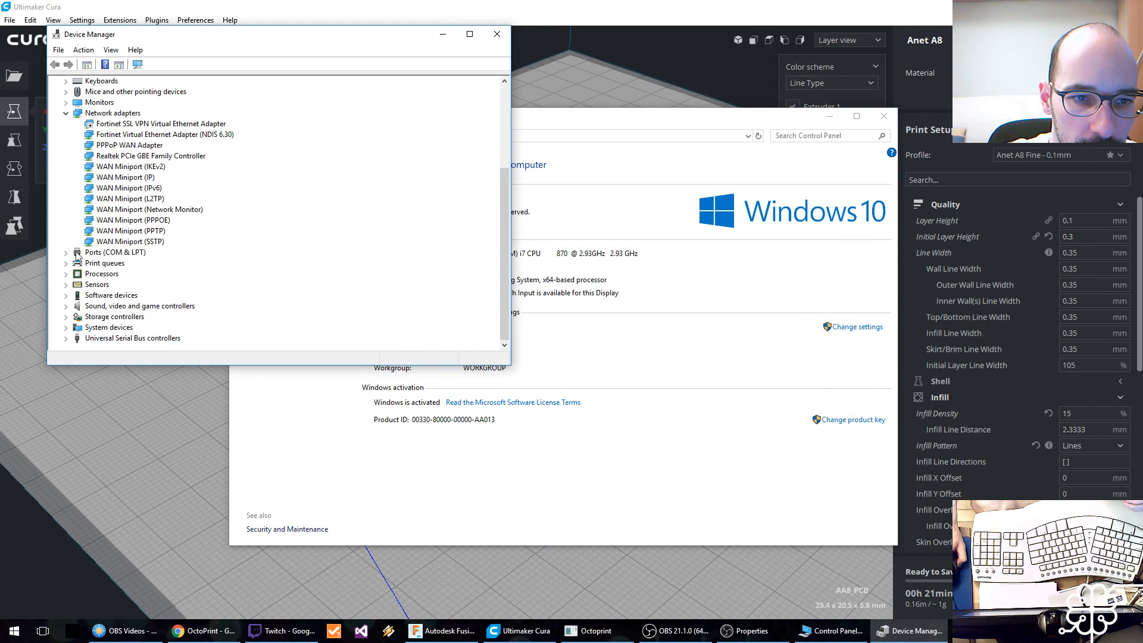
left_click(66, 252)
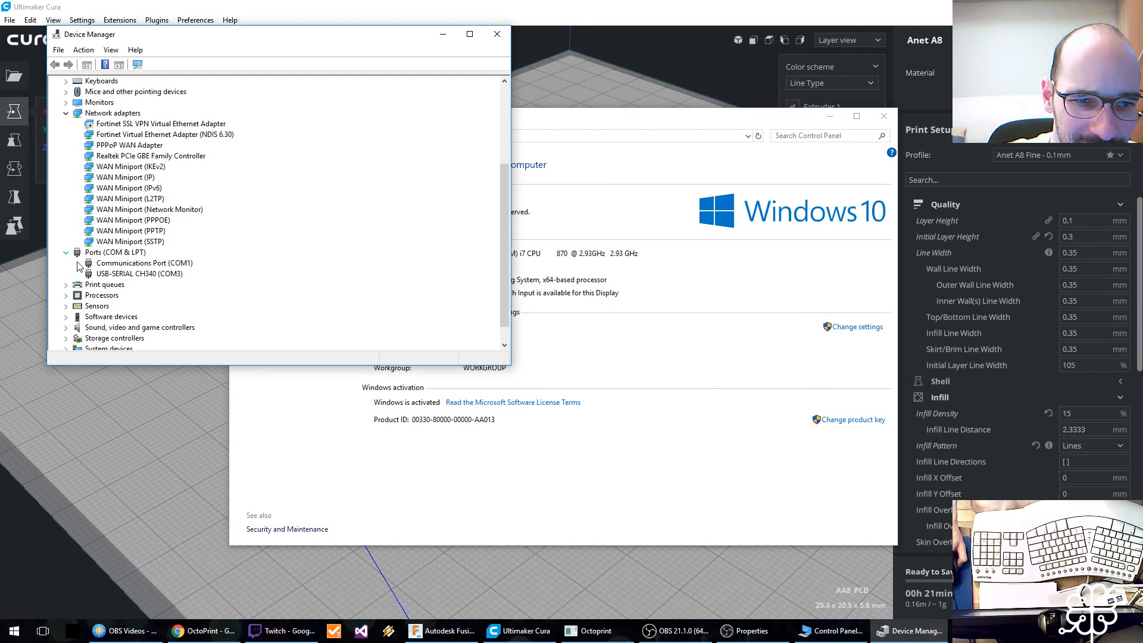
left_click(497, 34)
left_click(884, 115)
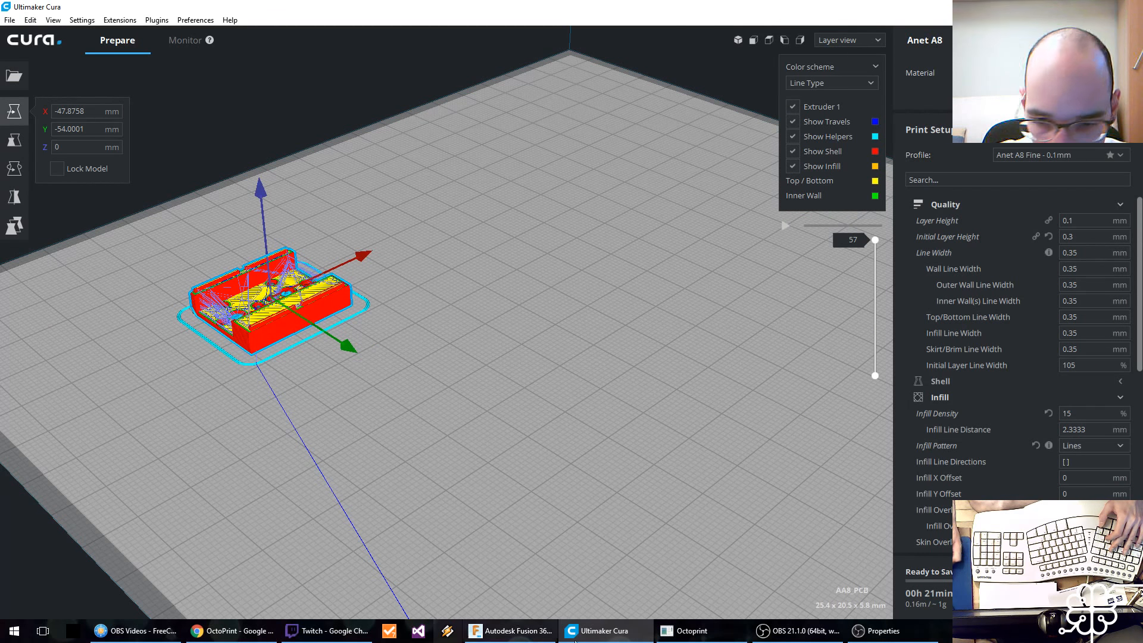
Step: Check the Octoprint server console, switch to the OctoPrint page in Chrome and connect to the printer
left_click(690, 630)
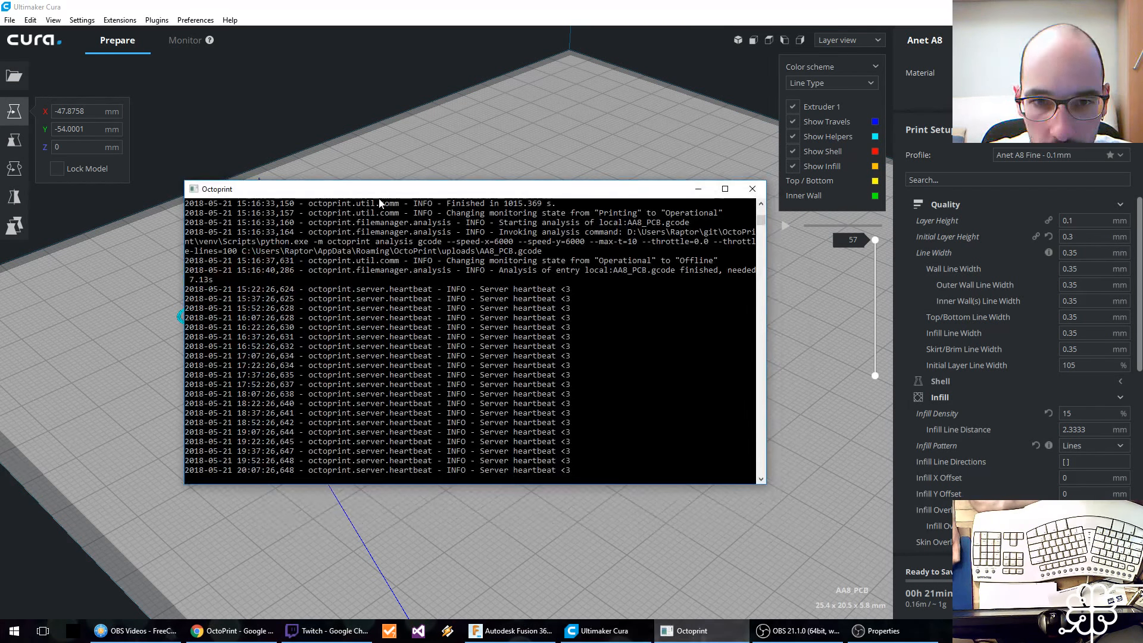
left_click(36, 405)
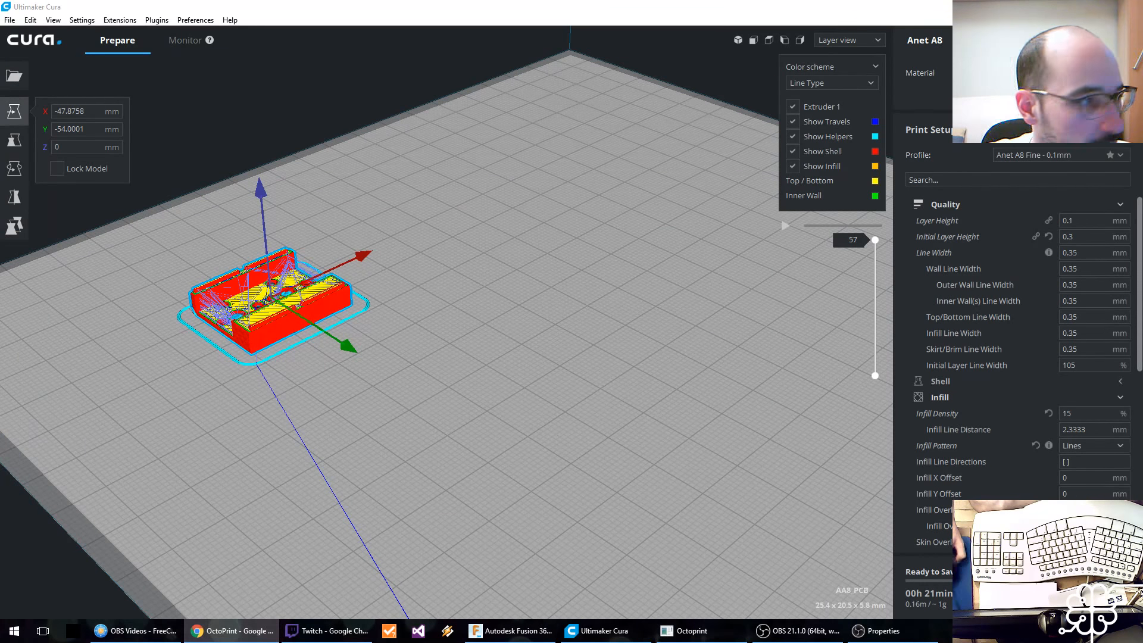
left_click(231, 631)
left_click_drag(385, 150, 298, 2)
left_click_drag(179, 9, 0, 178)
left_click(357, 273)
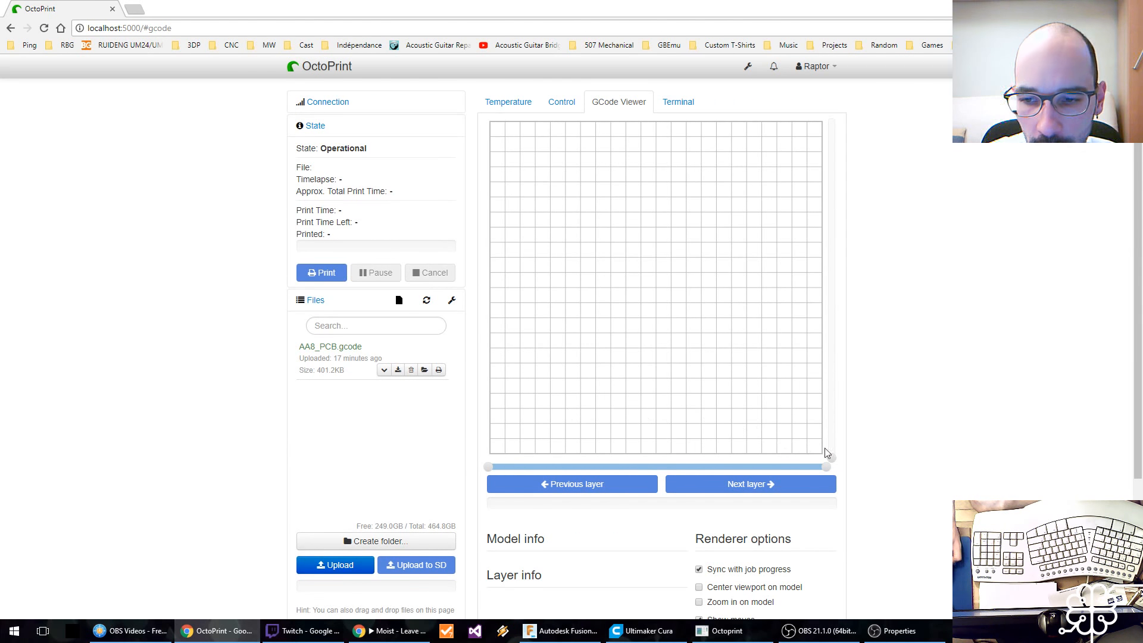
Step: Preheat the printer by setting the tool target to 195 °C and the bed target to 60 °C
left_click(507, 102)
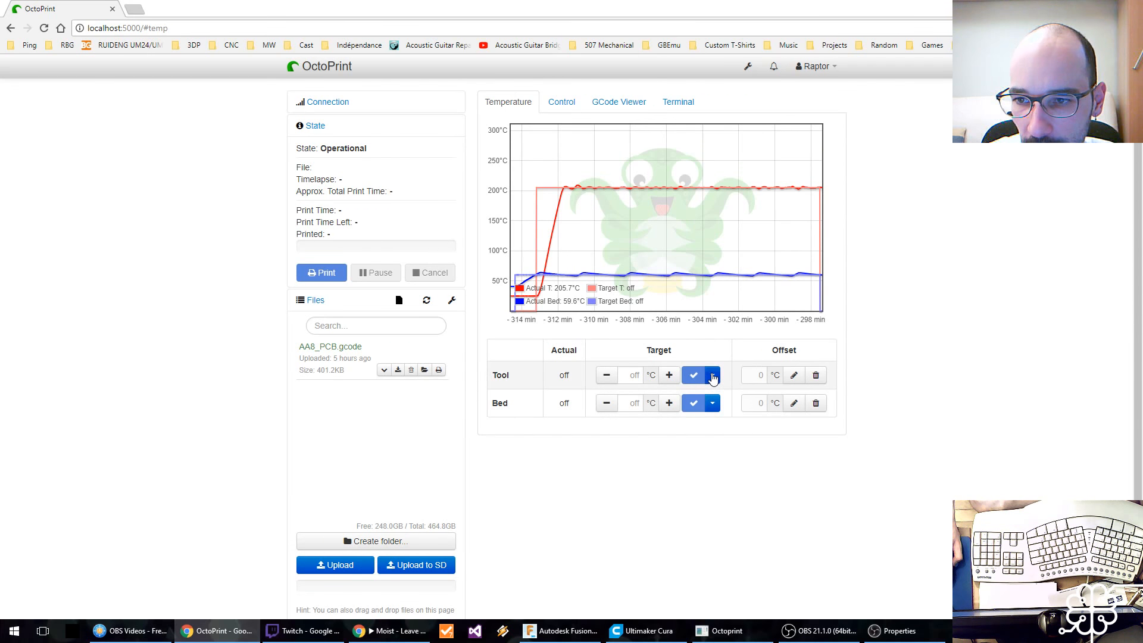
left_click(711, 375)
left_click(713, 440)
left_click(712, 403)
left_click(714, 467)
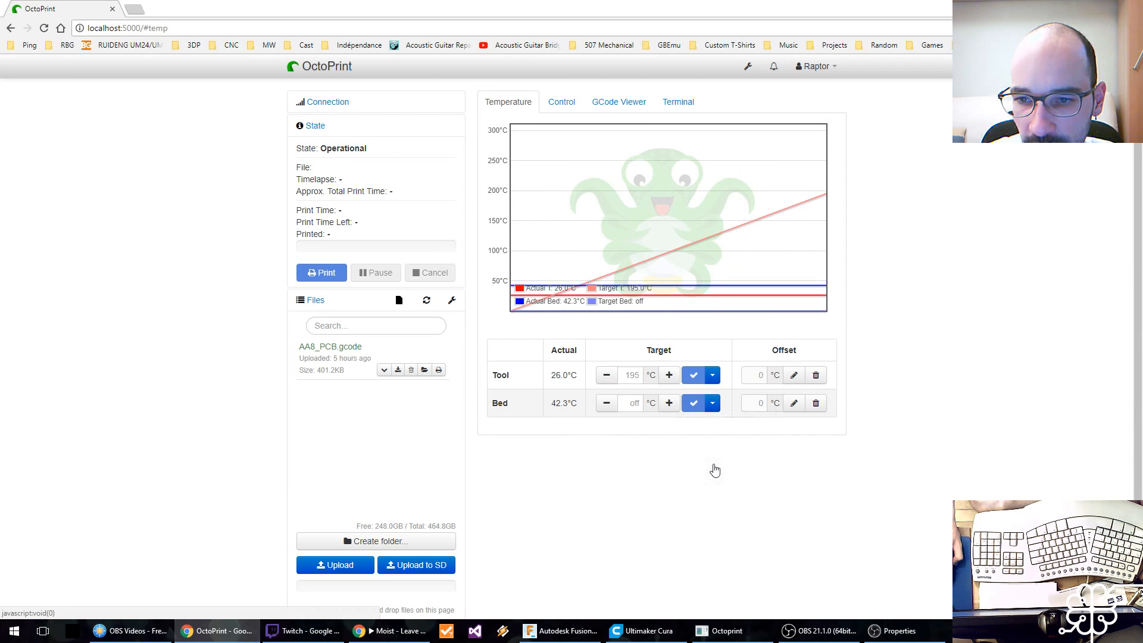
Step: Delete the old AA8_PCB.gcode from OctoPrint's file list and select AA8_PCB.gcode in the upload dialog
left_click(411, 369)
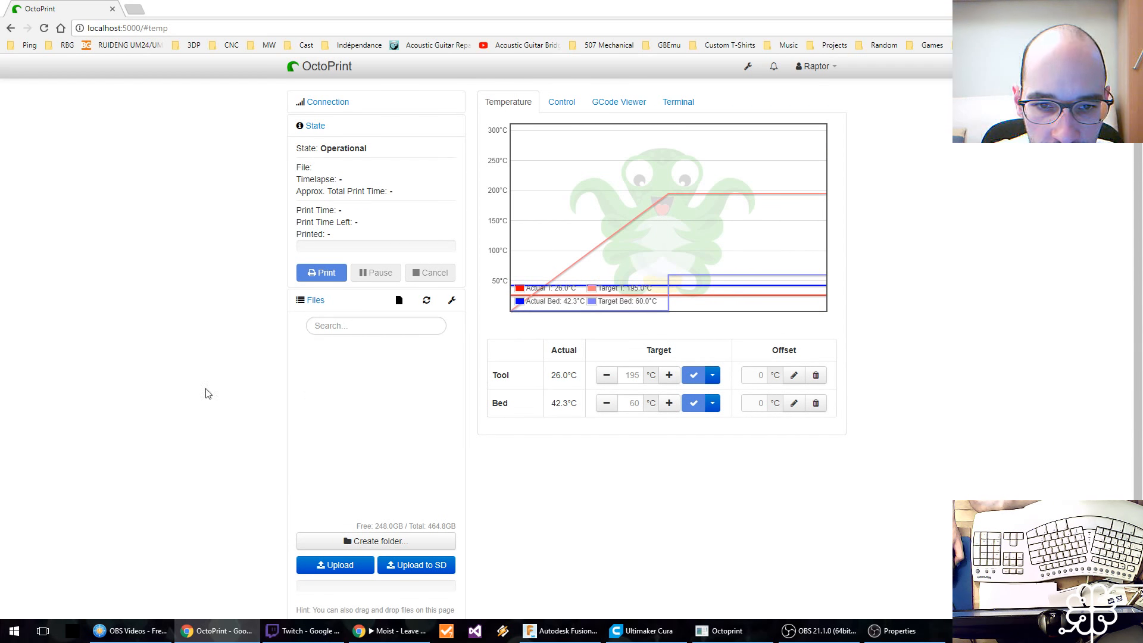
left_click(335, 565)
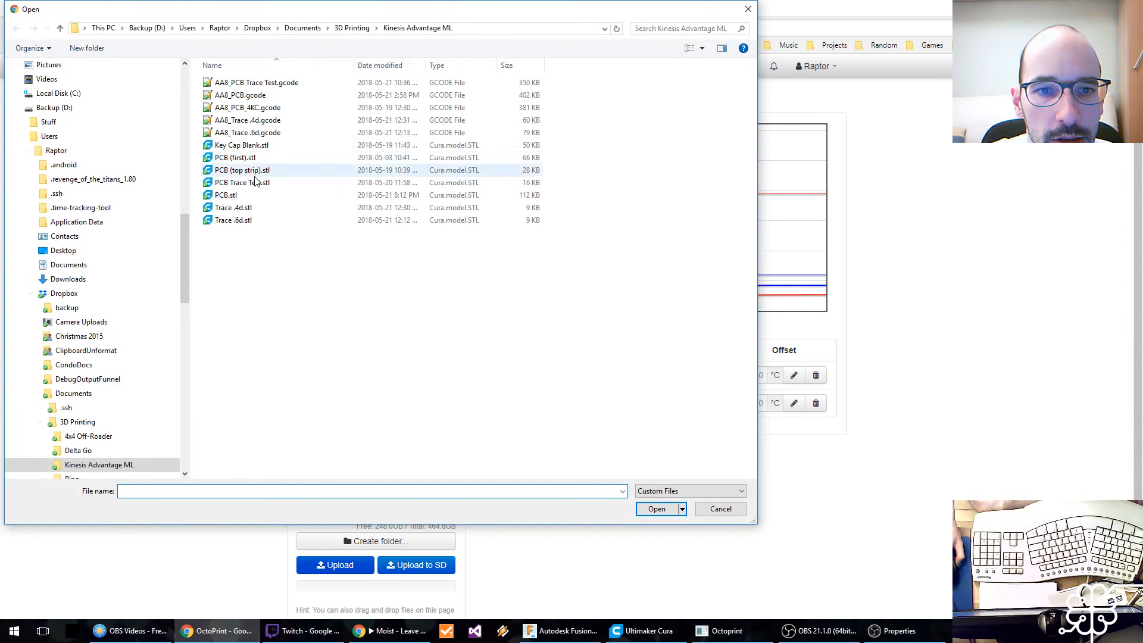
left_click(258, 97)
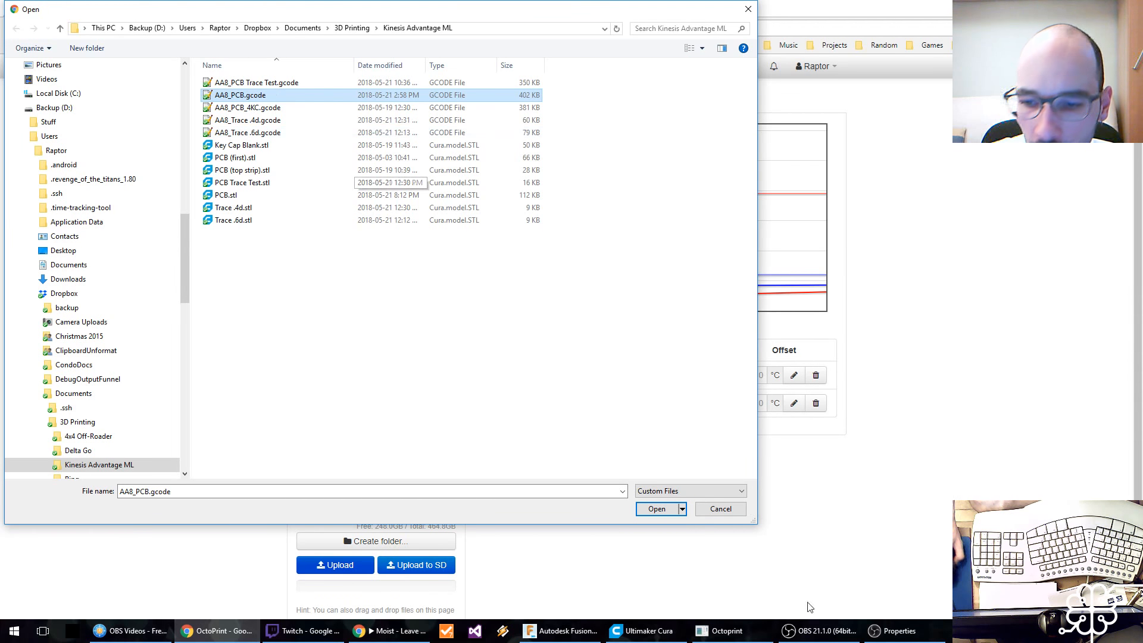
Step: Switch back to Cura and set the layer height to 0.2 mm
left_click(648, 630)
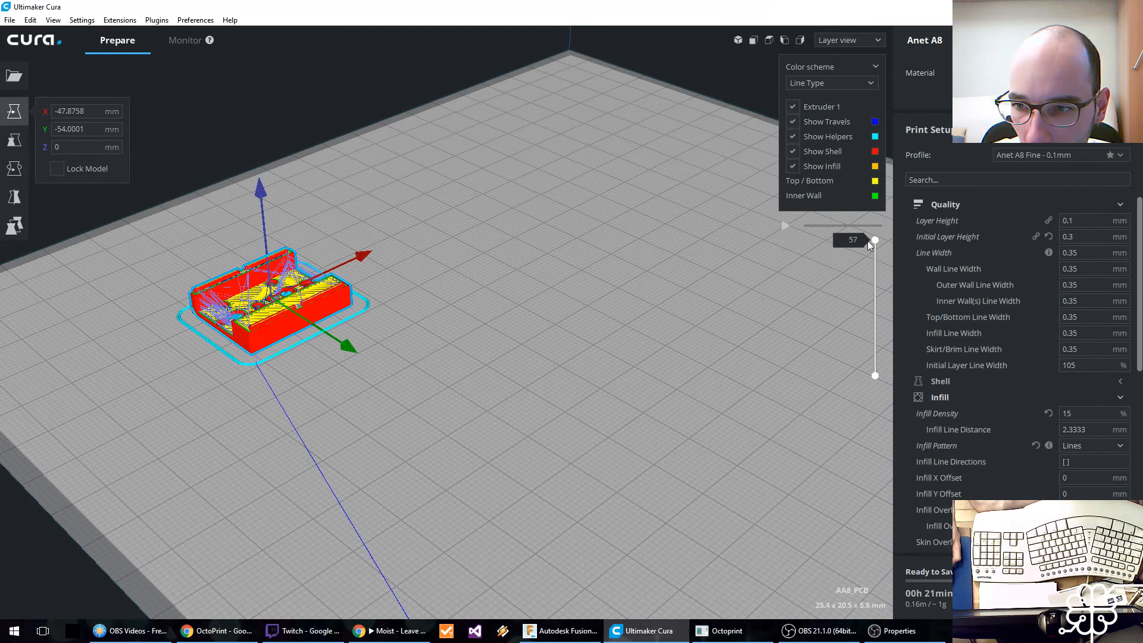
mouse_move(876, 245)
left_mouse_down()
mouse_move(855, 384)
mouse_move(870, 238)
left_mouse_up()
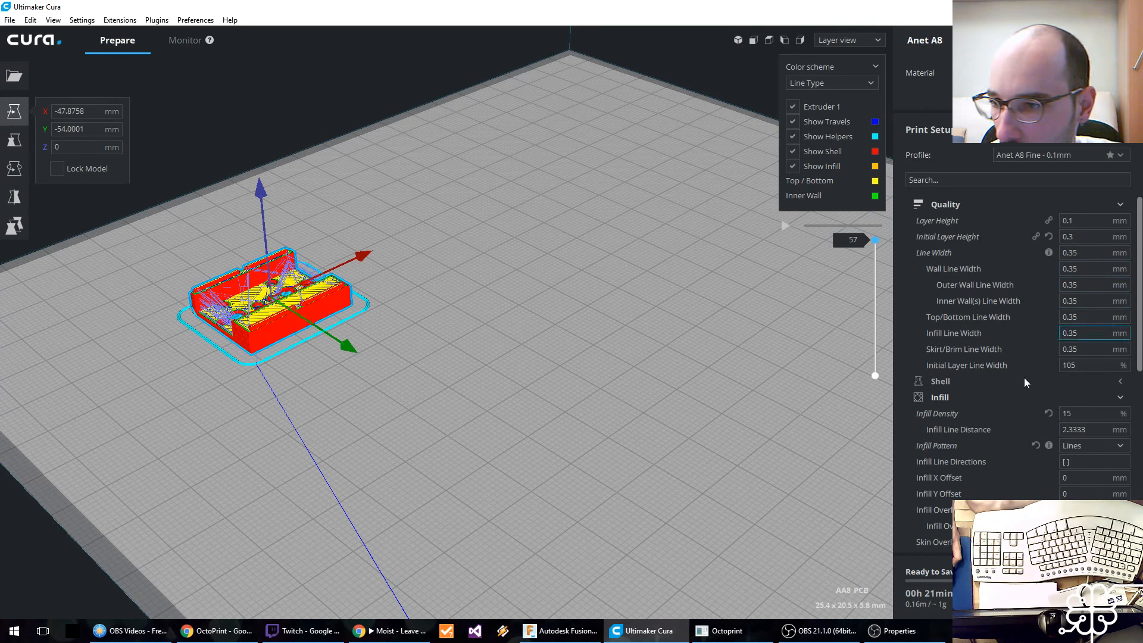
double_click(1082, 413)
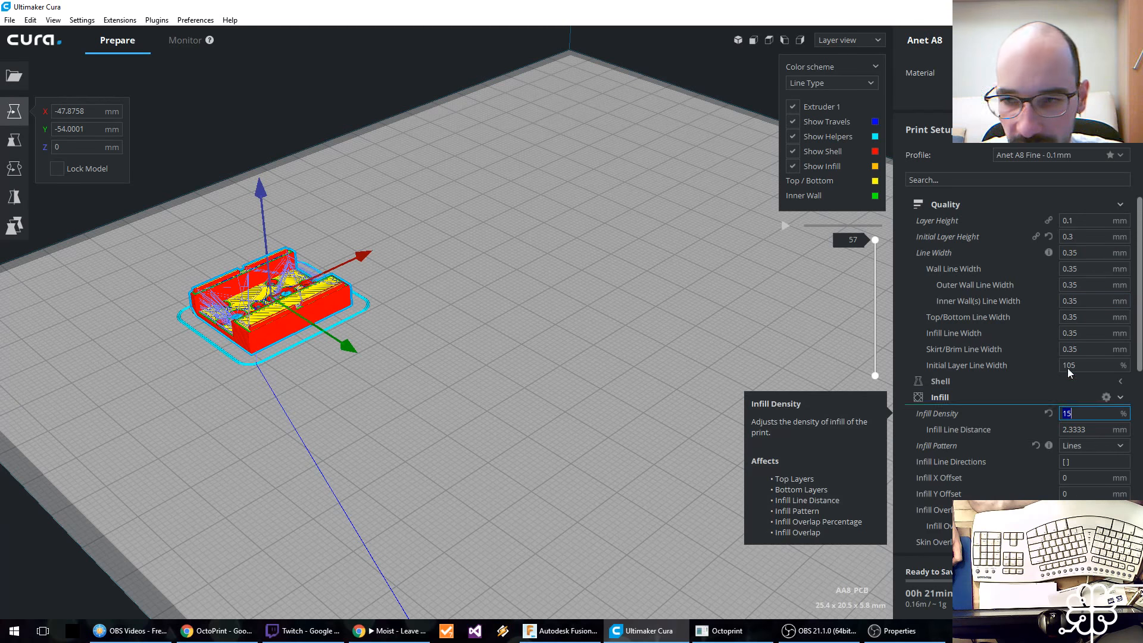
left_click(1077, 219)
key("BackSpace")
type("2")
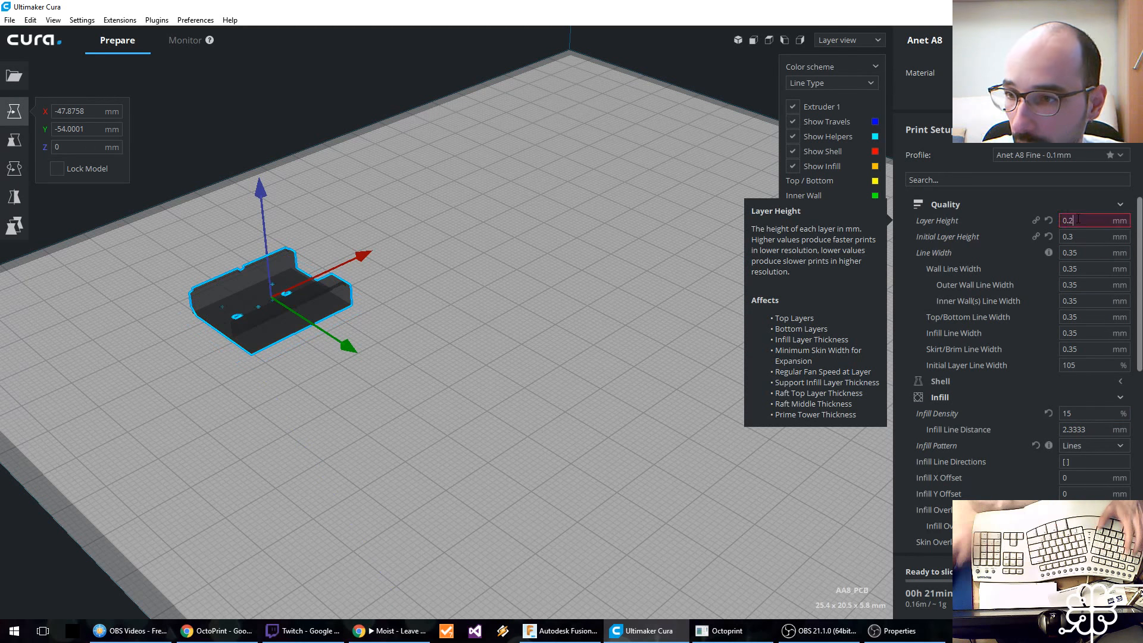
key("Tab")
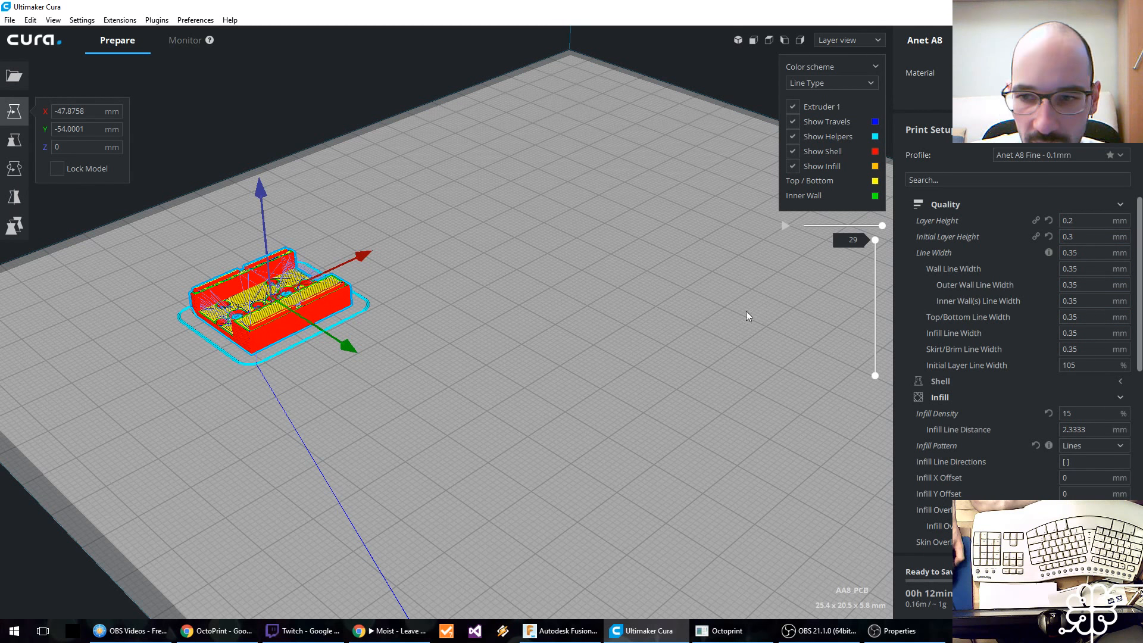
Step: Inspect the sliced layers up close and save the G-code over the existing AA8_PCB.gcode
left_click_drag(869, 259, 856, 234)
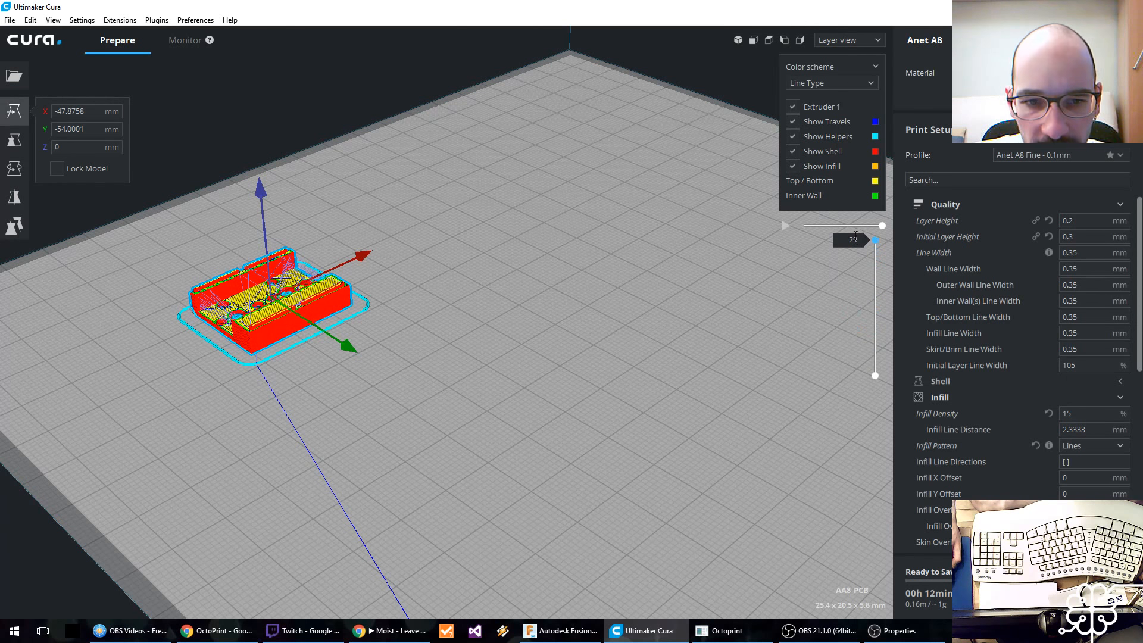
right_click_drag(333, 325, 232, 443)
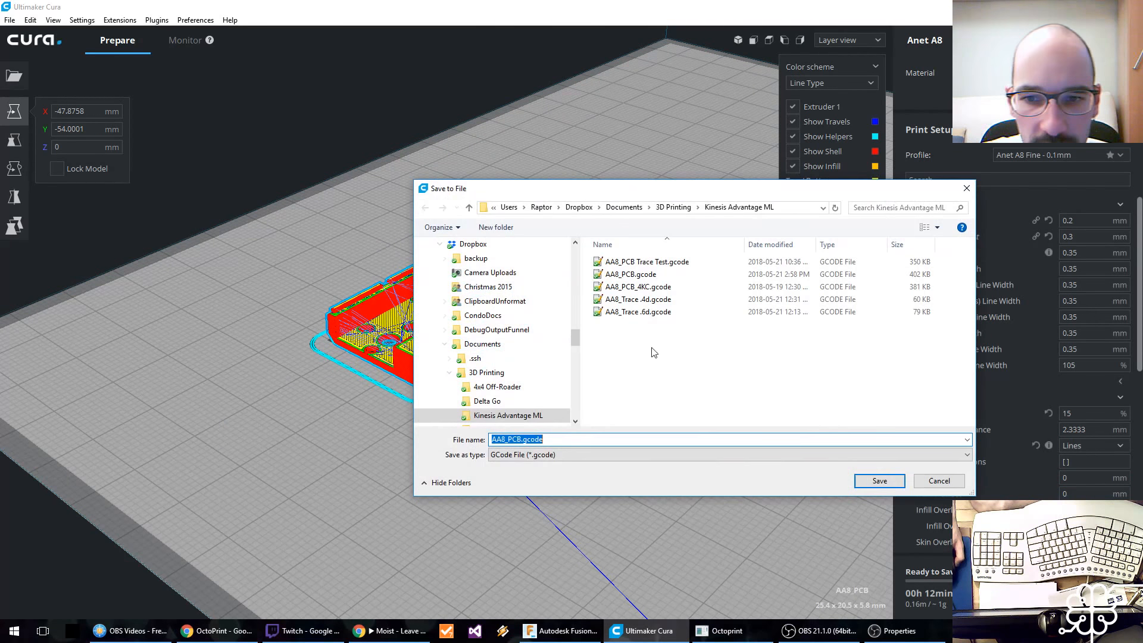
left_click(879, 480)
left_click(643, 326)
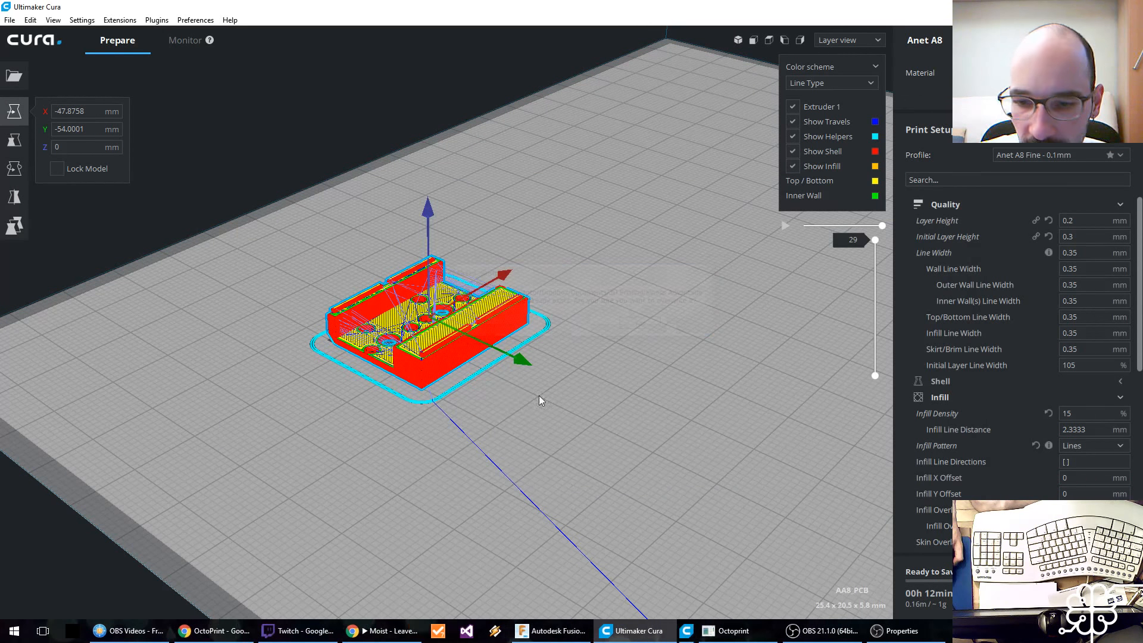
Step: Return to OctoPrint in Chrome and upload the new AA8_PCB.gcode
left_click(216, 630)
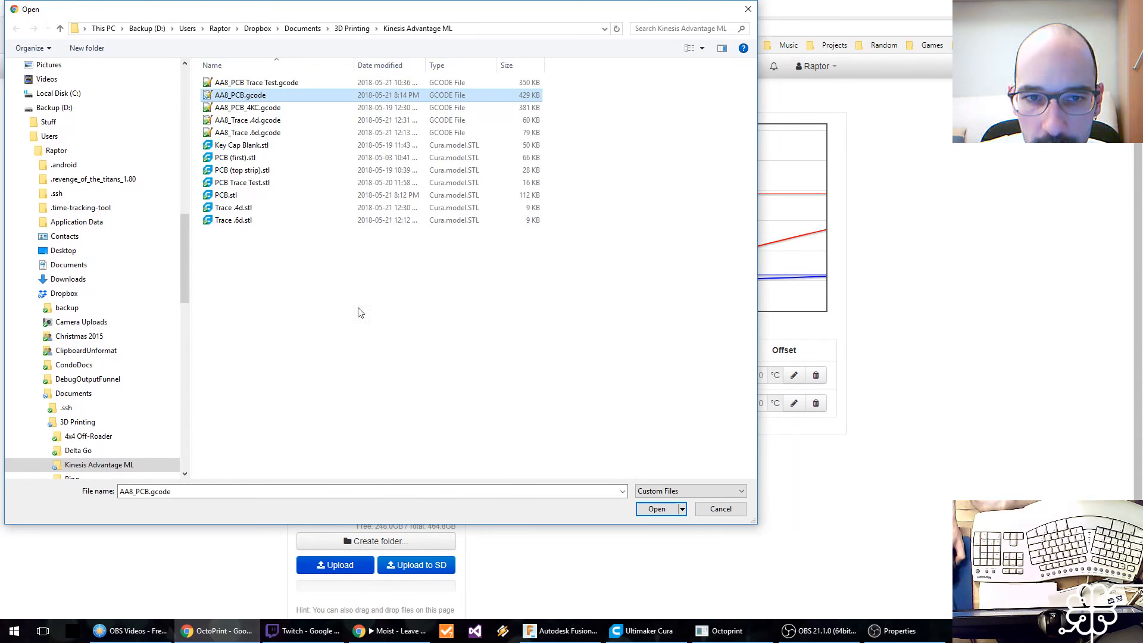
left_click(310, 95)
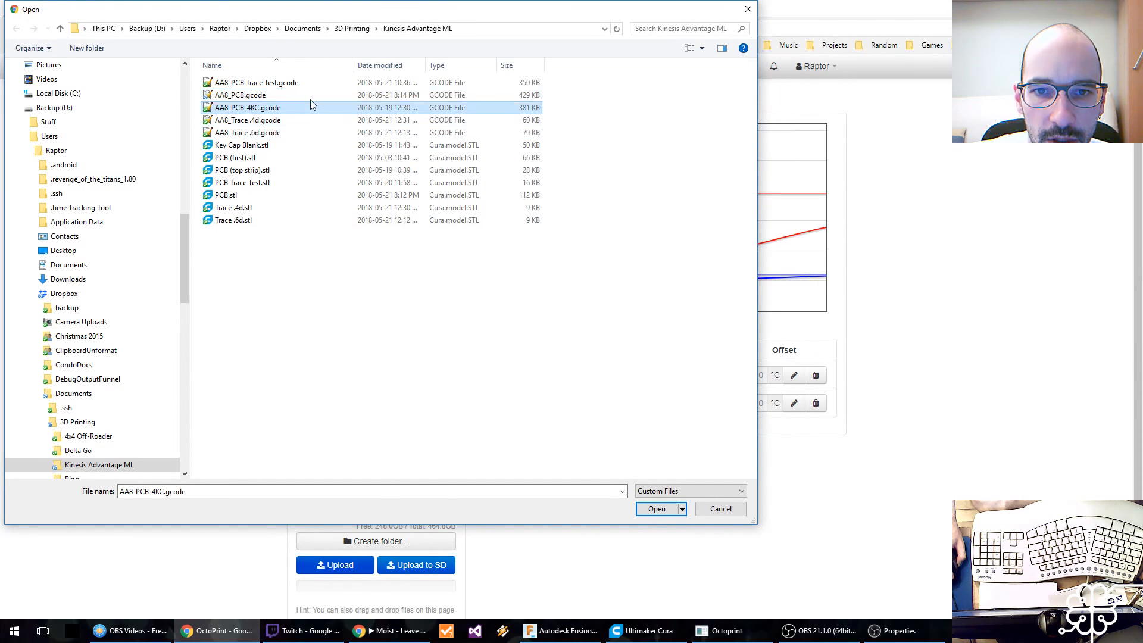
left_click(656, 509)
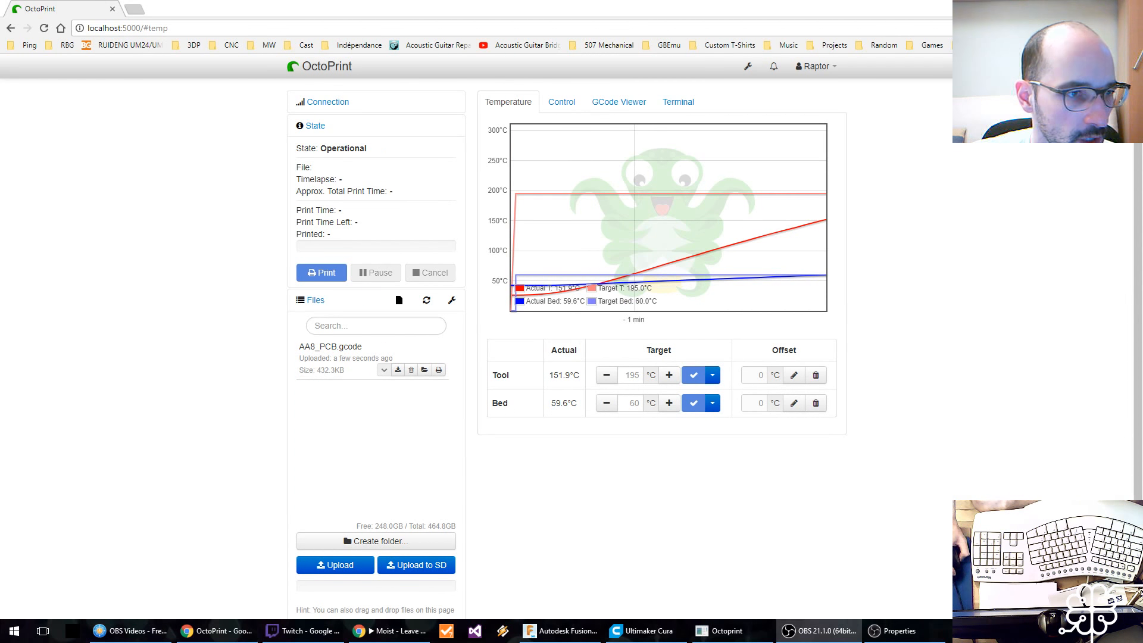
Step: Start printing AA8_PCB.gcode and check its toolpath in the G-code viewer and the printer temperatures
left_click(438, 372)
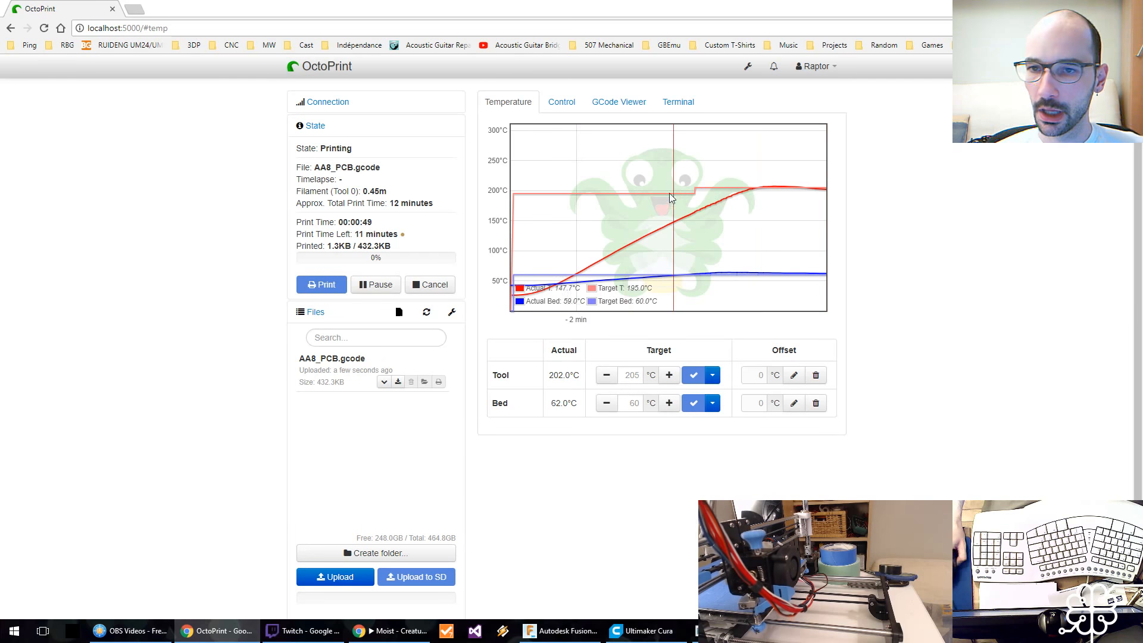
left_click(619, 102)
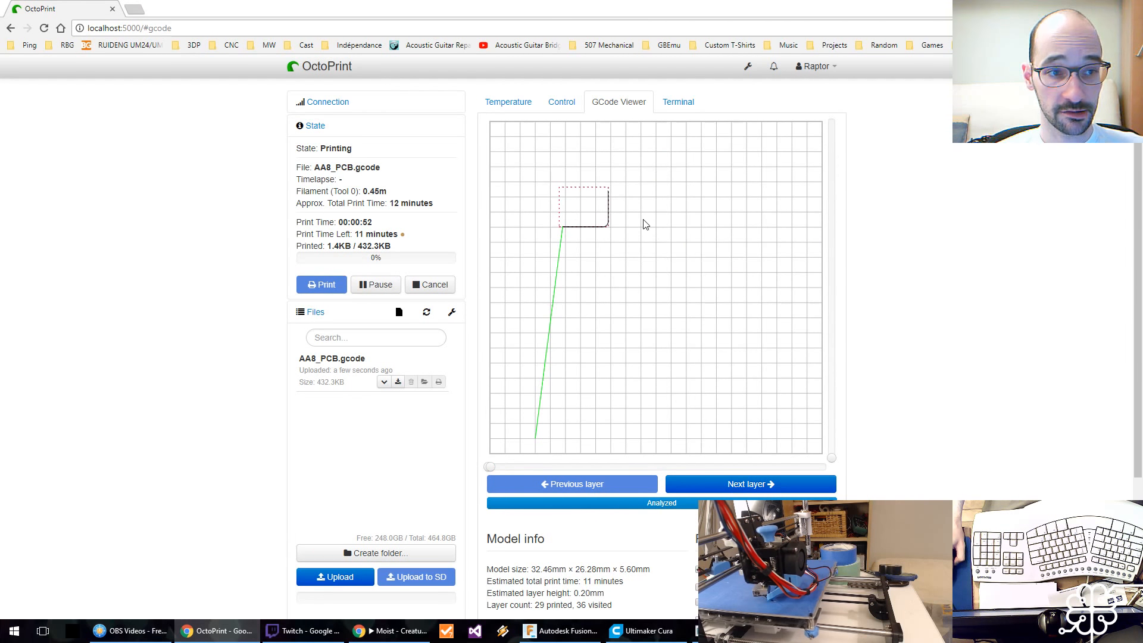
left_click(513, 104)
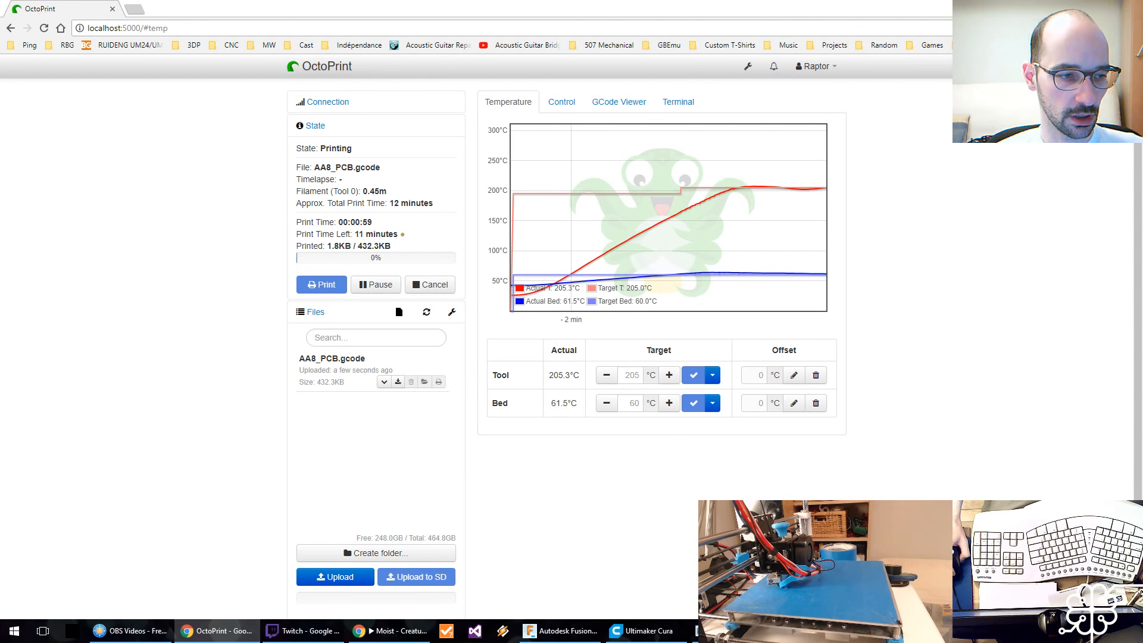
Step: Check the toolpath of the running AA8_PCB.gcode print in the G-code viewer
left_click(619, 103)
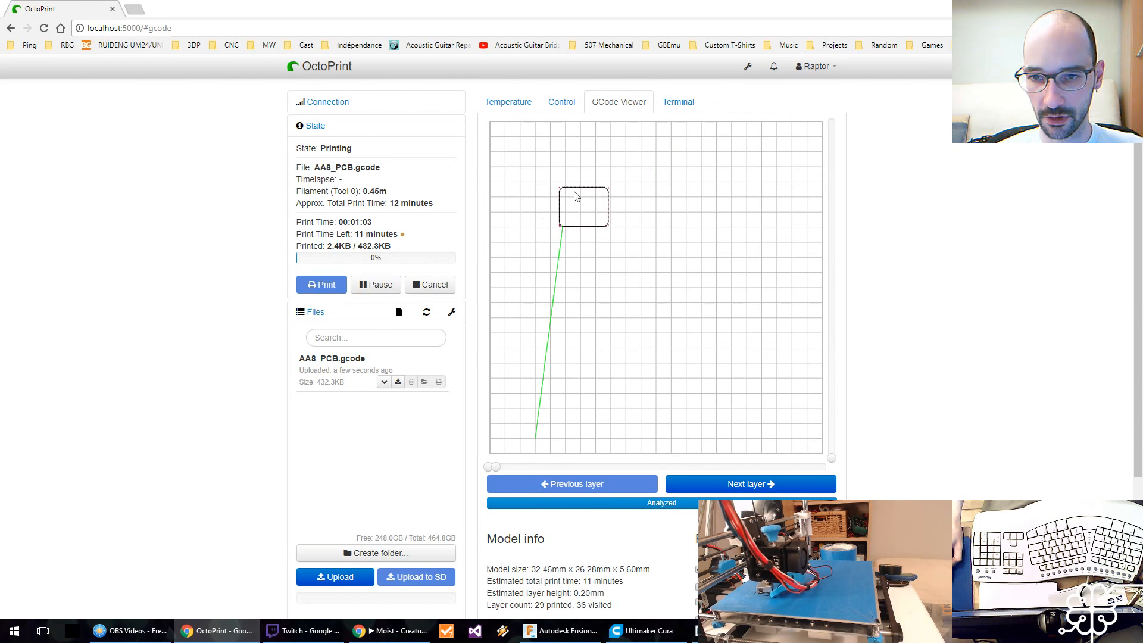
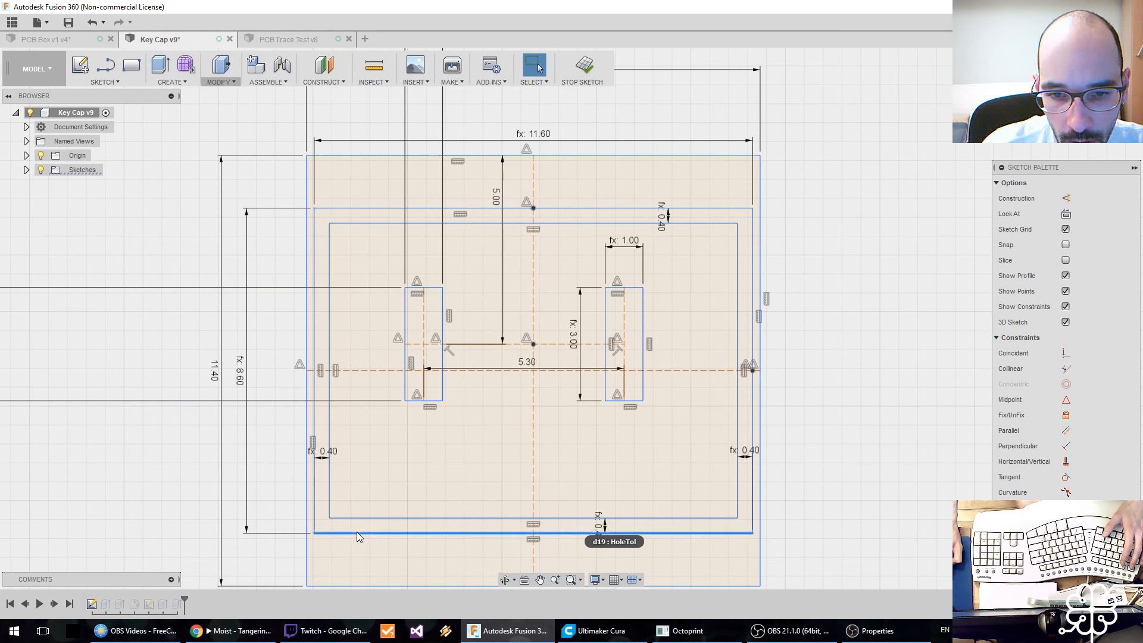
left_click(321, 478)
key("Escape")
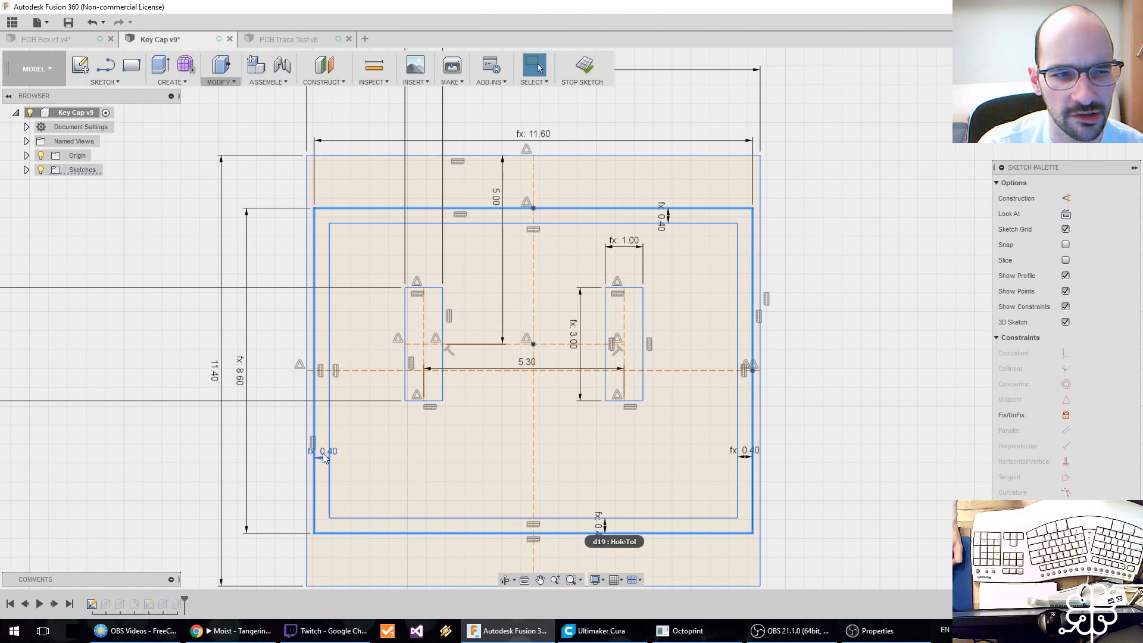
double_click(324, 456)
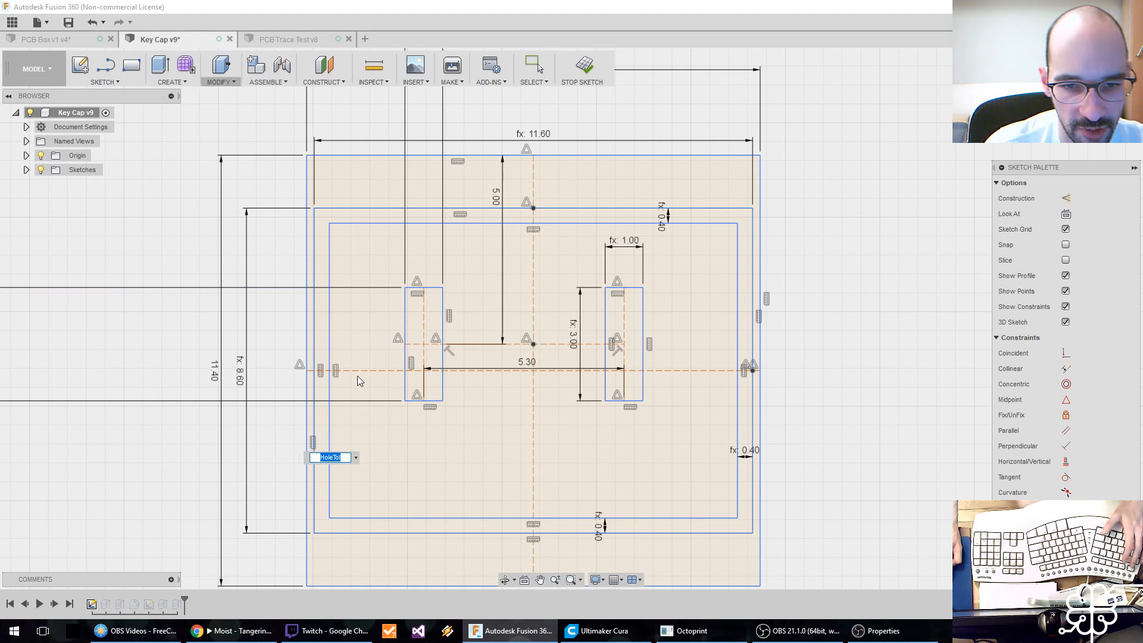
key("Escape")
Step: Set the HoleTol user parameter of the Key Cap design to 0.7 mm and finish the sketch
left_click(220, 82)
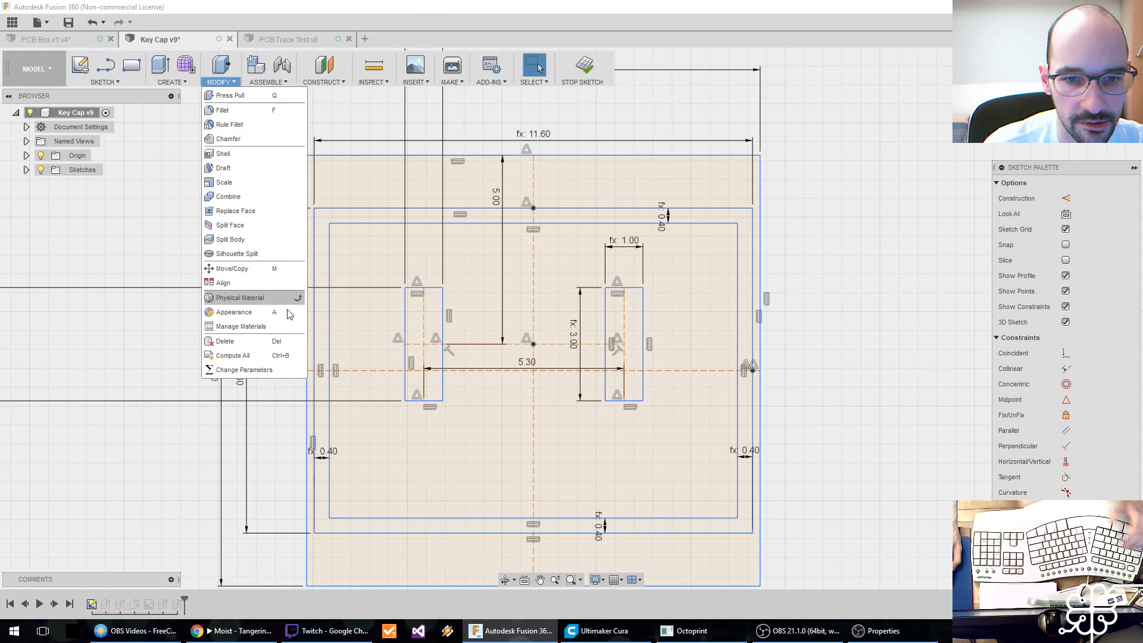
left_click(260, 373)
double_click(333, 201)
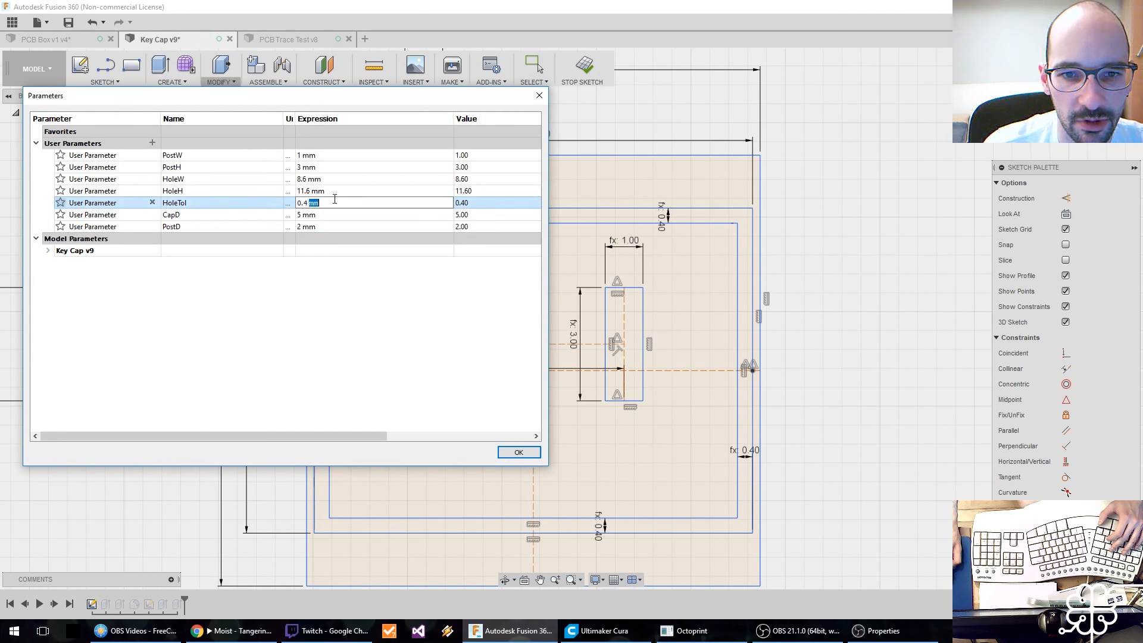
key("Left")
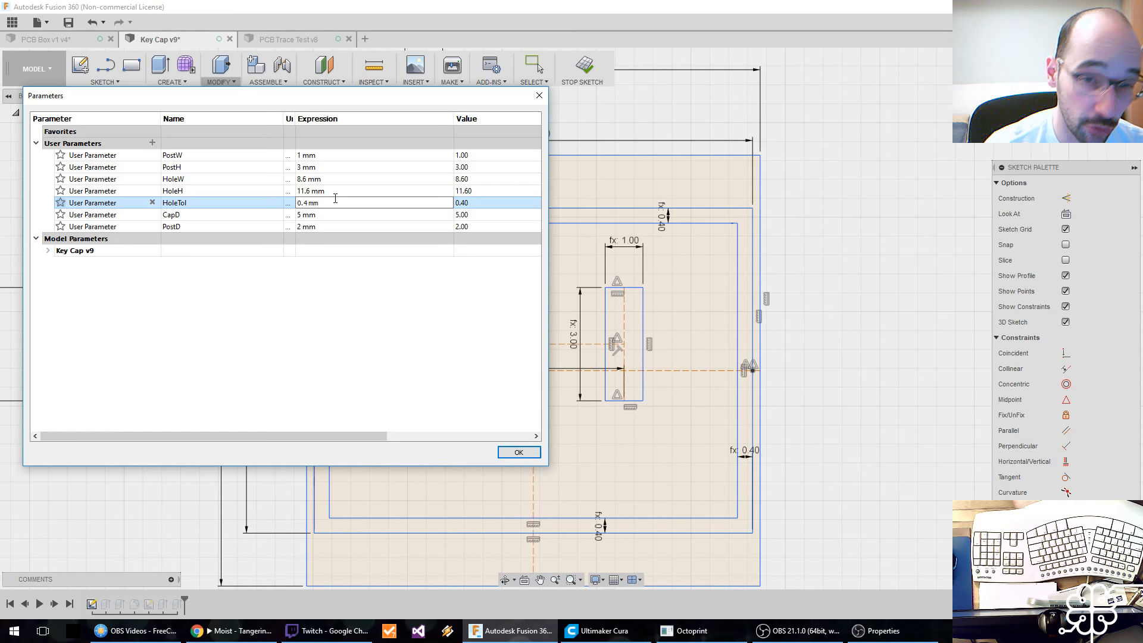
key("Delete")
type("7")
key("Return")
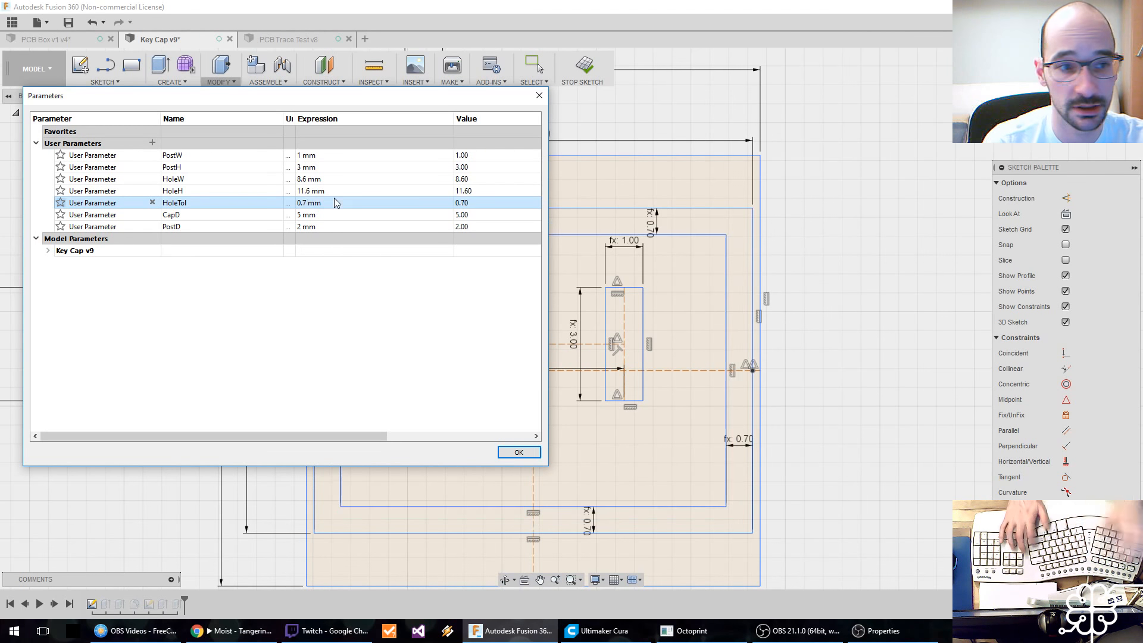
left_click(519, 452)
left_click(583, 65)
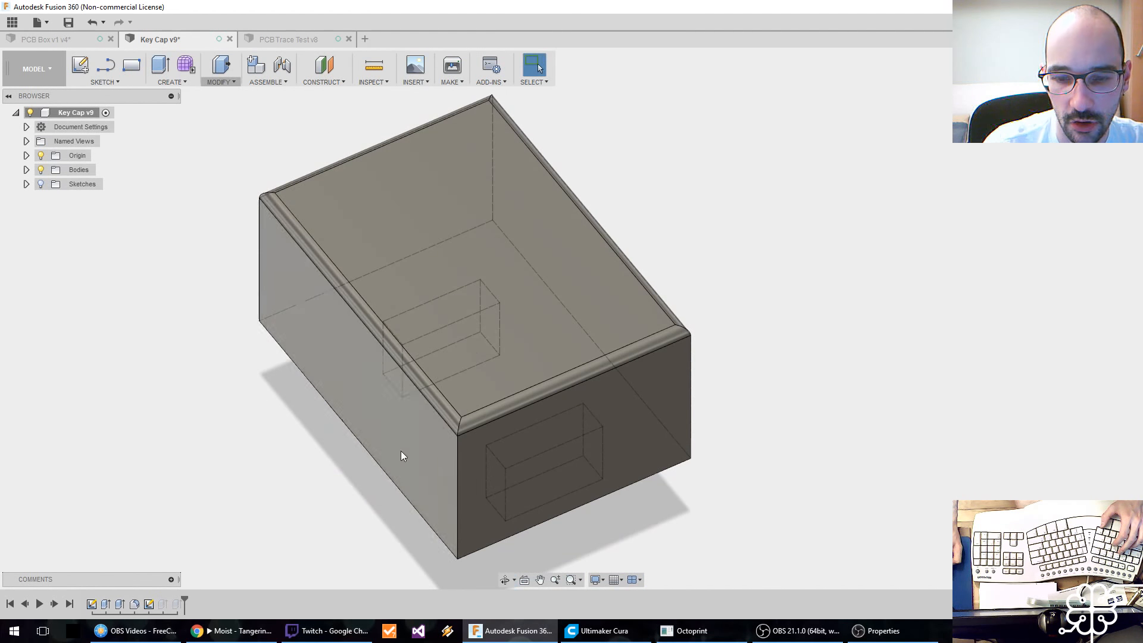
Step: Suppress the edge feature around the key cap's top rim and save the design
scroll(312, 434, "up", 4)
scroll(335, 395, "down", 4)
middle_click_drag(341, 476, 369, 408)
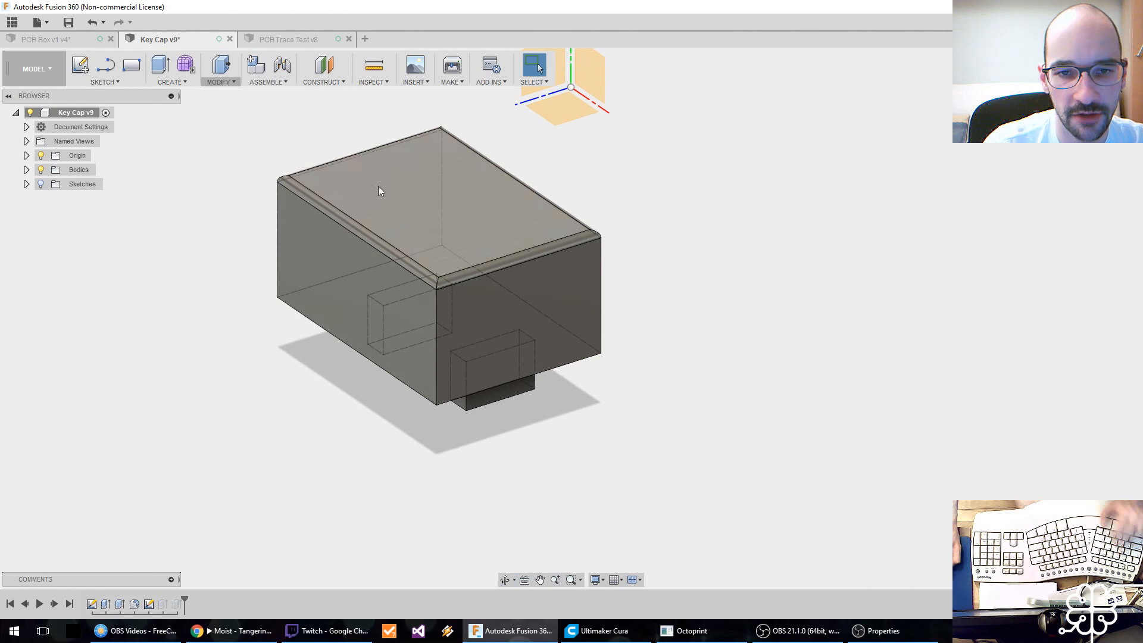
middle_click_drag(584, 253, 527, 318)
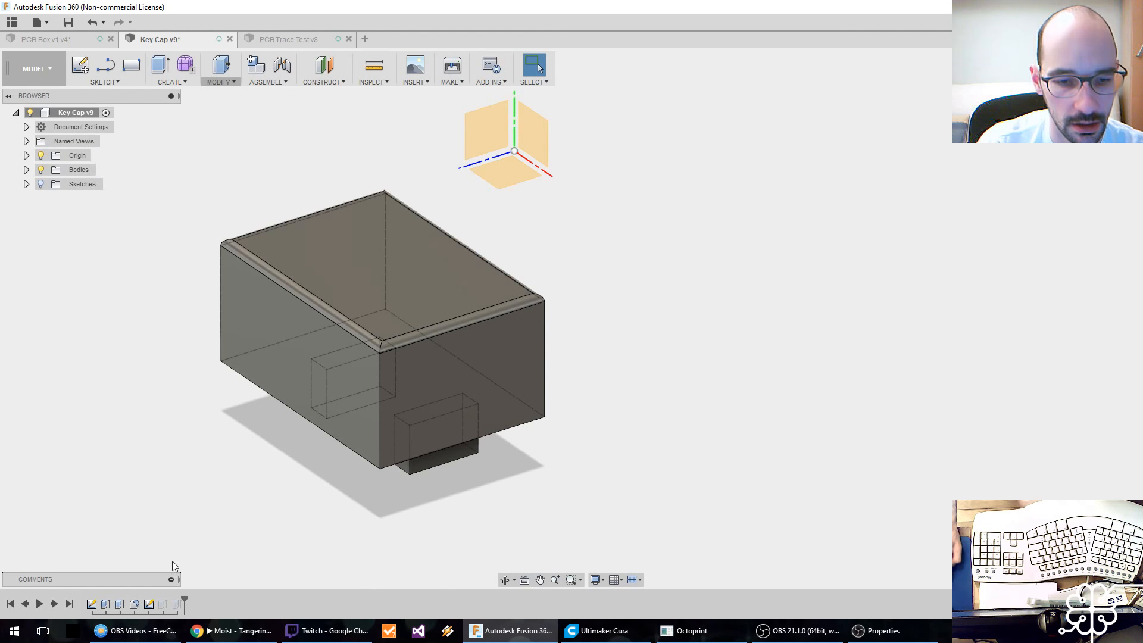
right_click(134, 606)
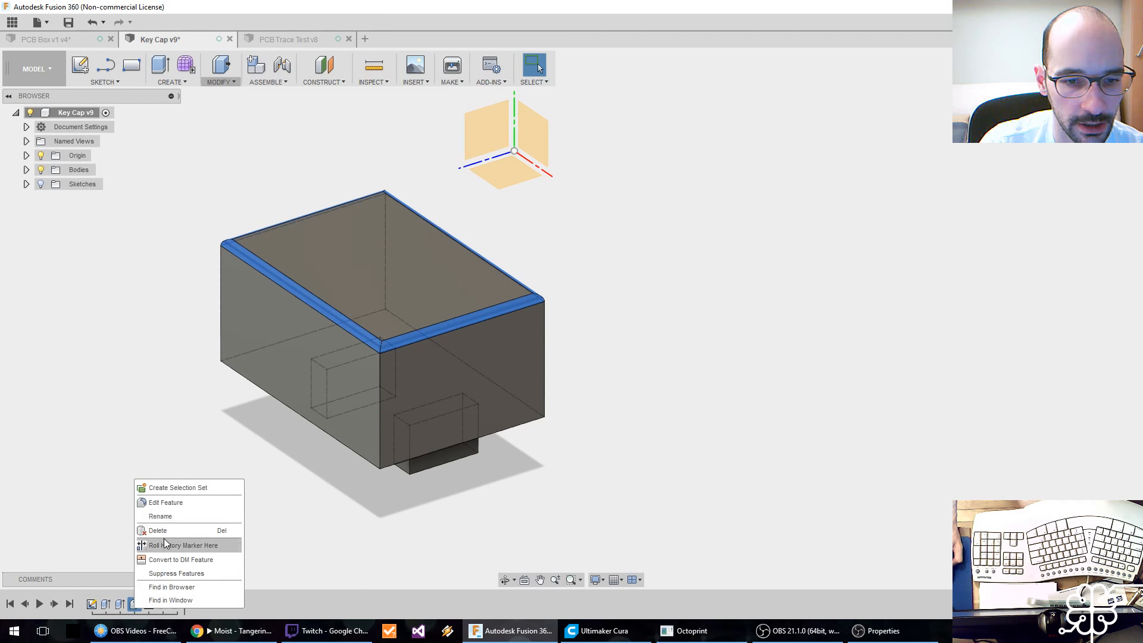
left_click(176, 573)
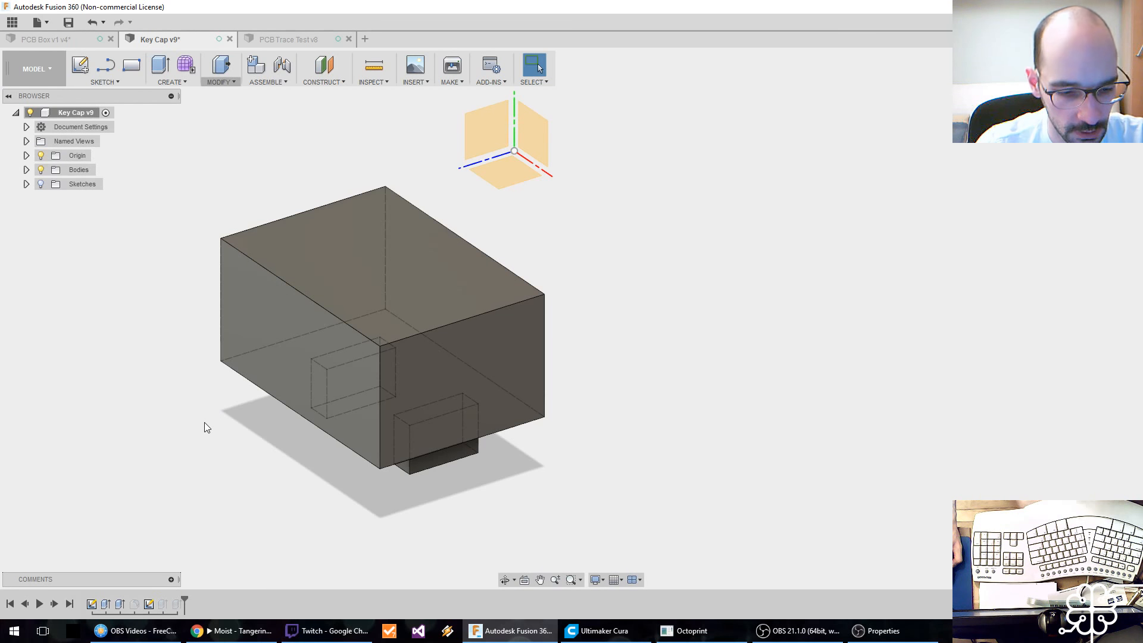
key("ctrl+s")
left_click(553, 323)
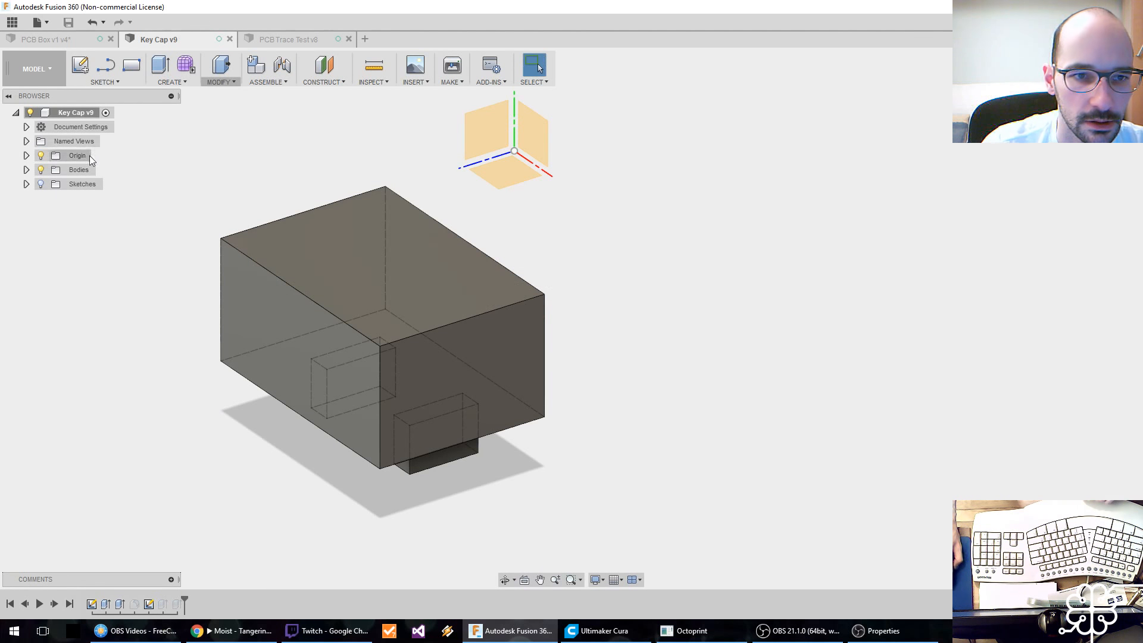
Step: Export the Key Cap body as a binary, high-refinement STL named Key Cap.stl in the Kinesis Advantage ML folder
left_click(27, 170)
right_click(92, 189)
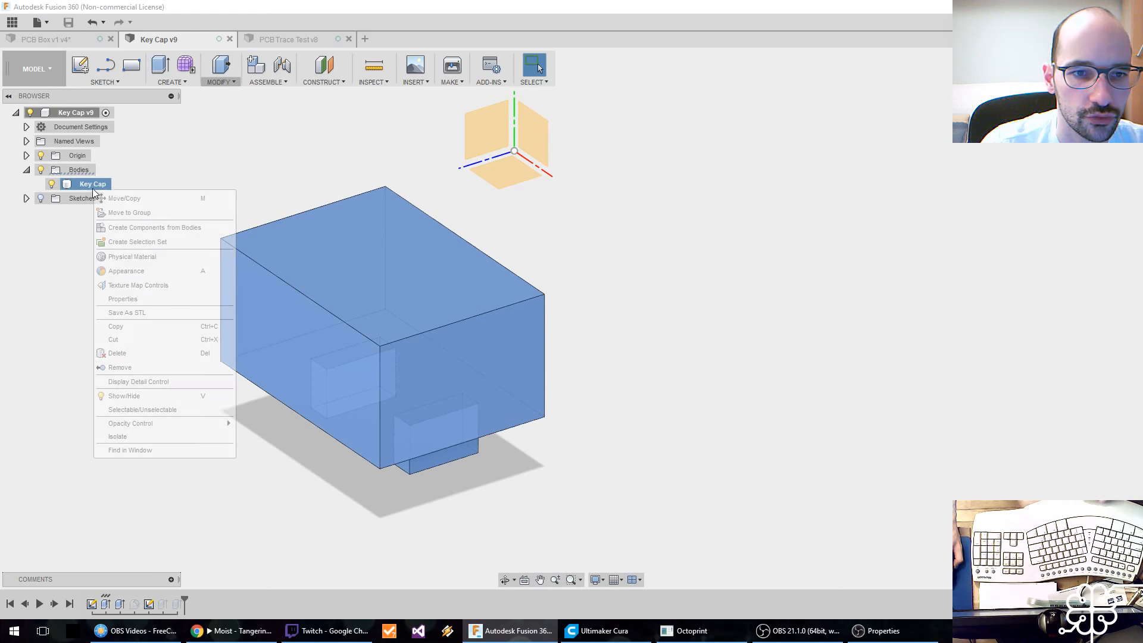
left_click(171, 315)
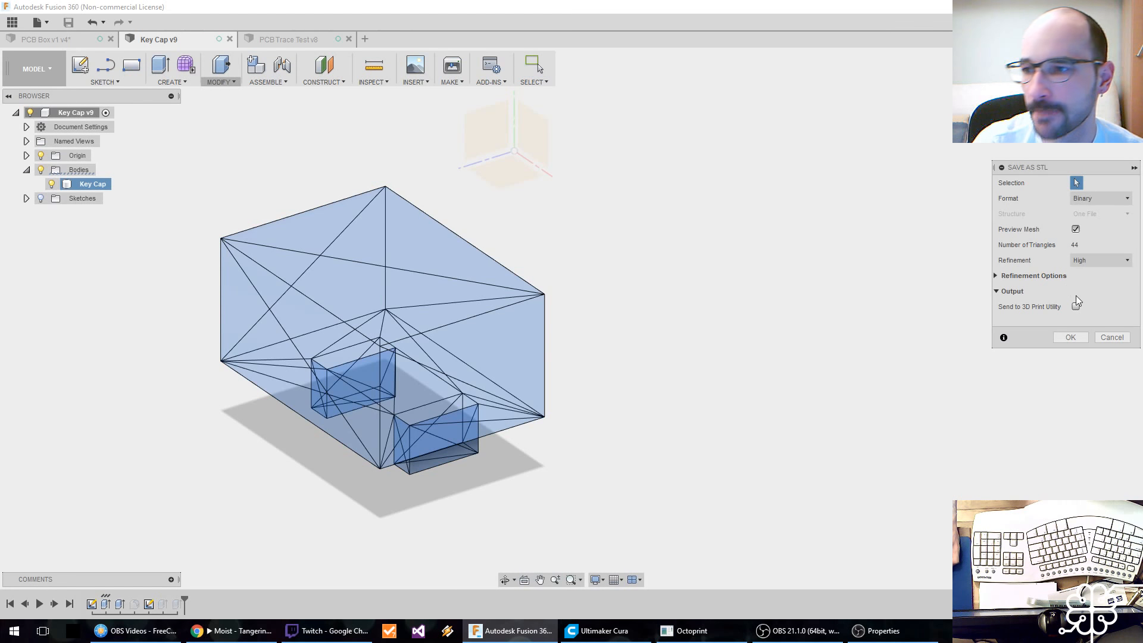
left_click(1070, 336)
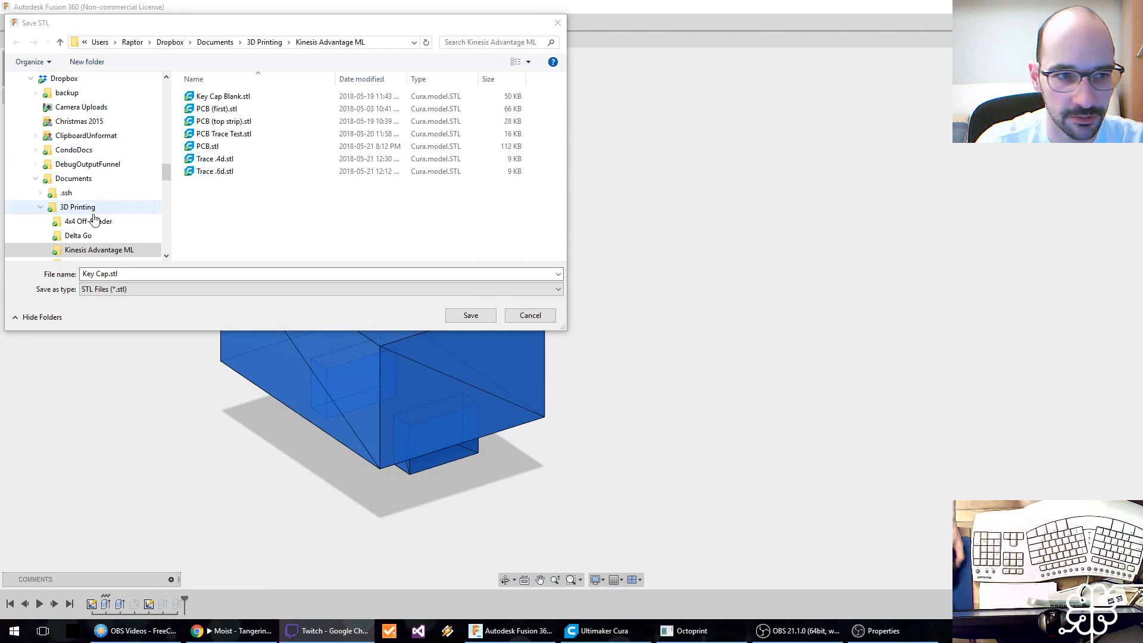
left_click(470, 315)
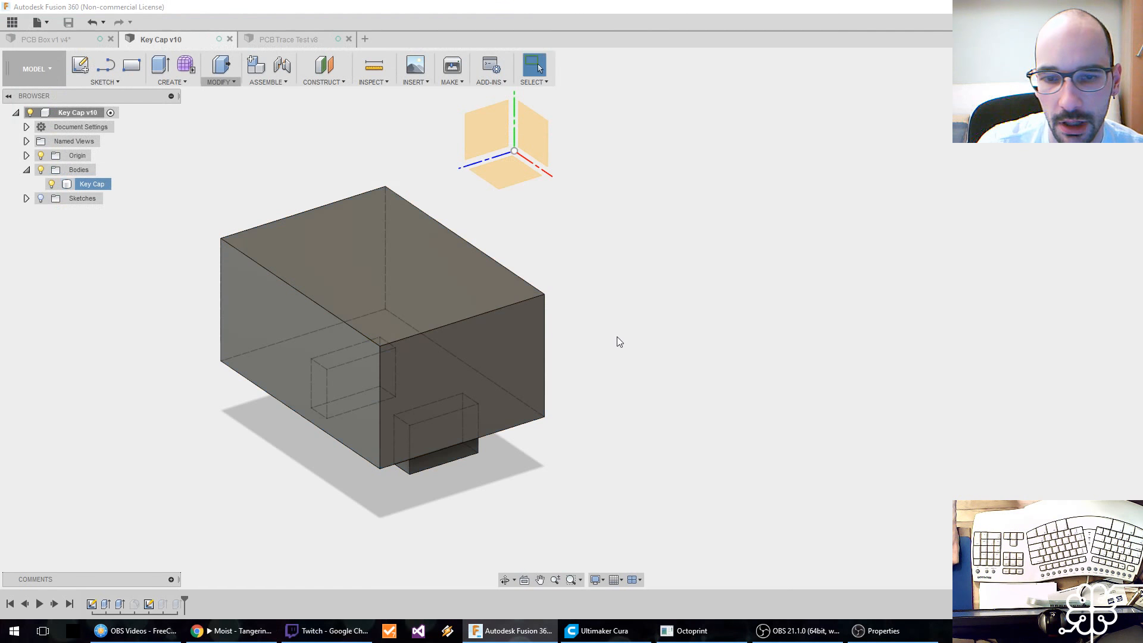
Step: Switch to Cura and replace the PCB model on the build plate with Key Cap.stl
left_click(597, 631)
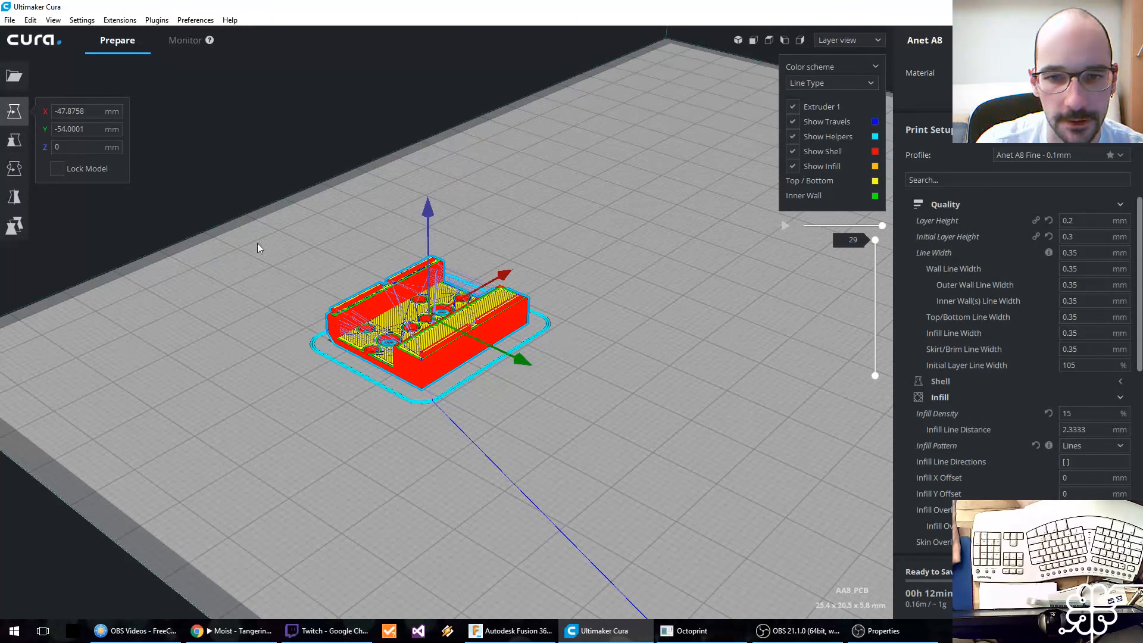
key("Delete")
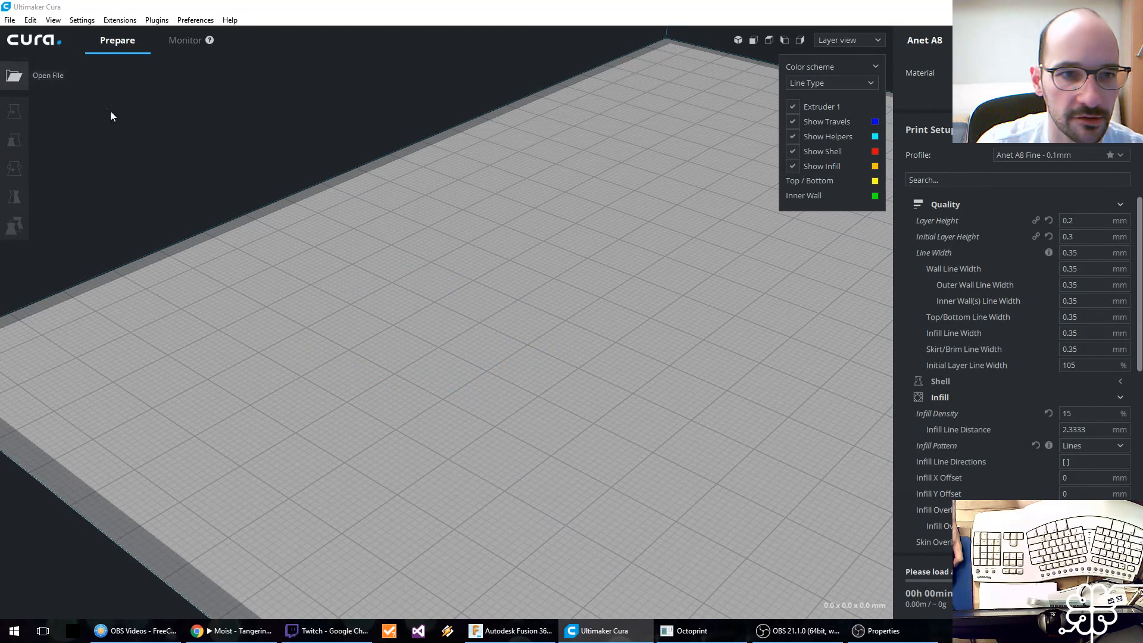
left_click(14, 75)
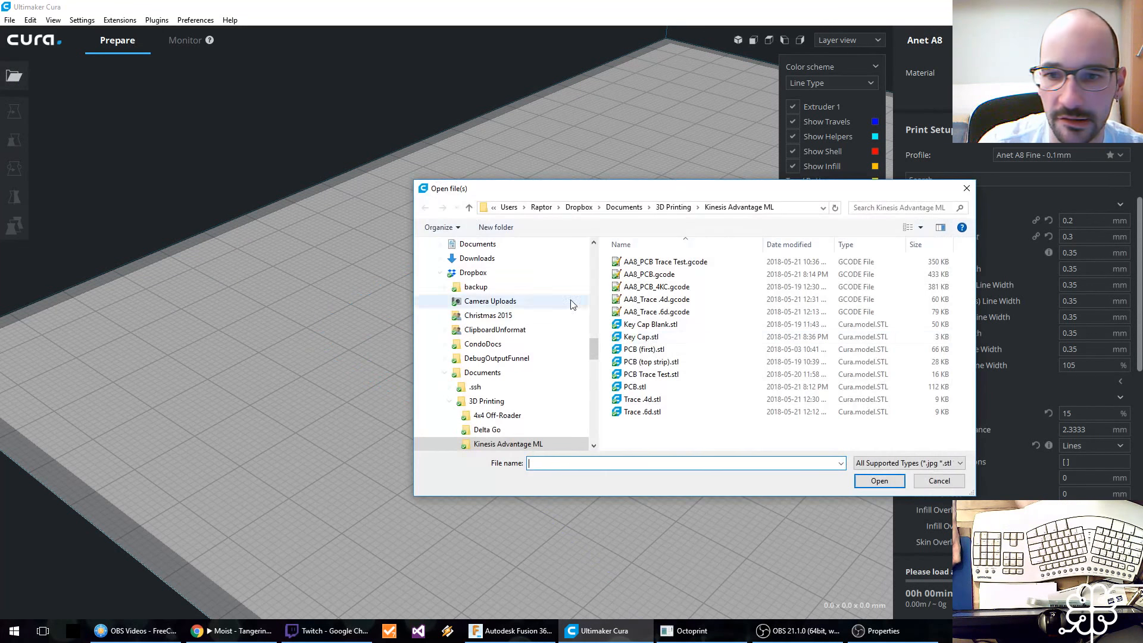
left_click(655, 337)
key("Return")
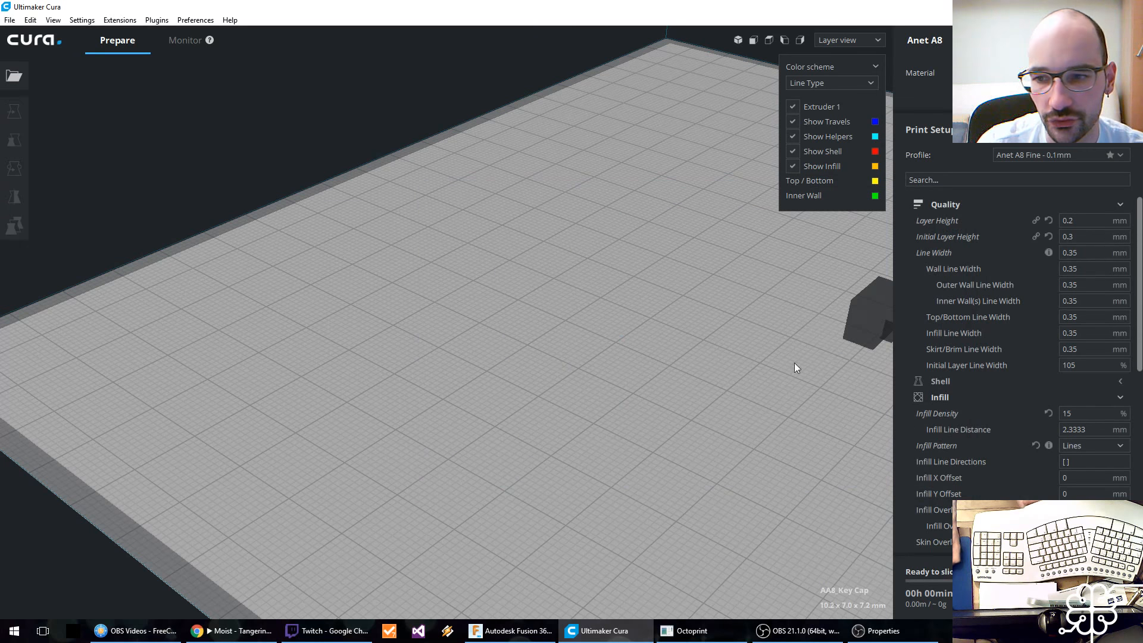
Step: Rotate the key cap 90° about the X axis so its posts point up, and multiply it to three caps
middle_click_drag(776, 362, 340, 365)
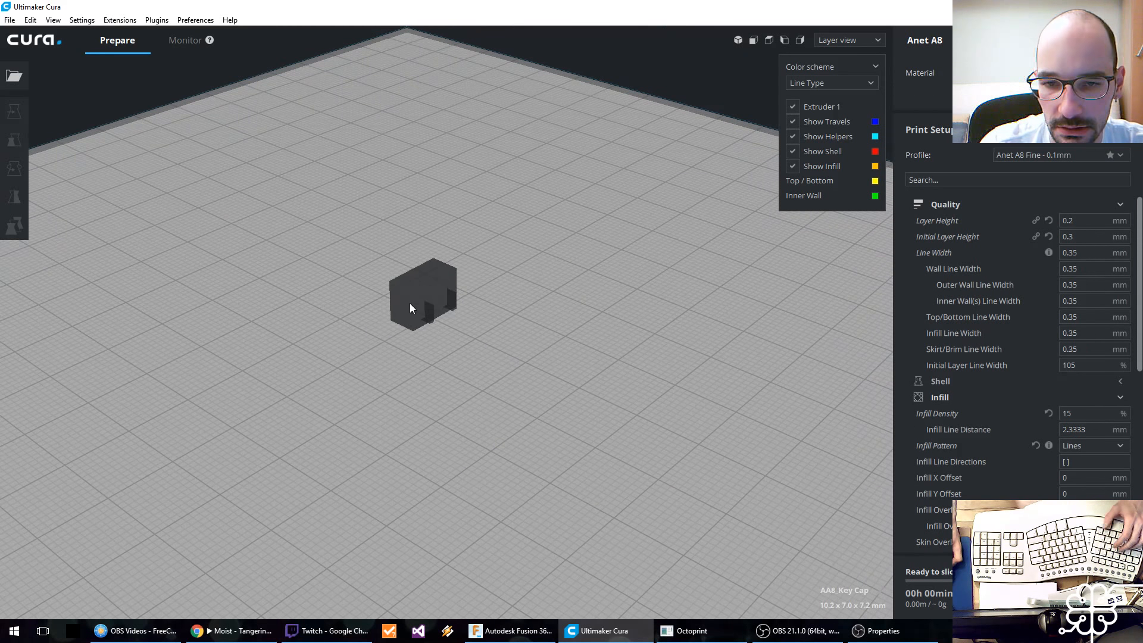
left_click(411, 303)
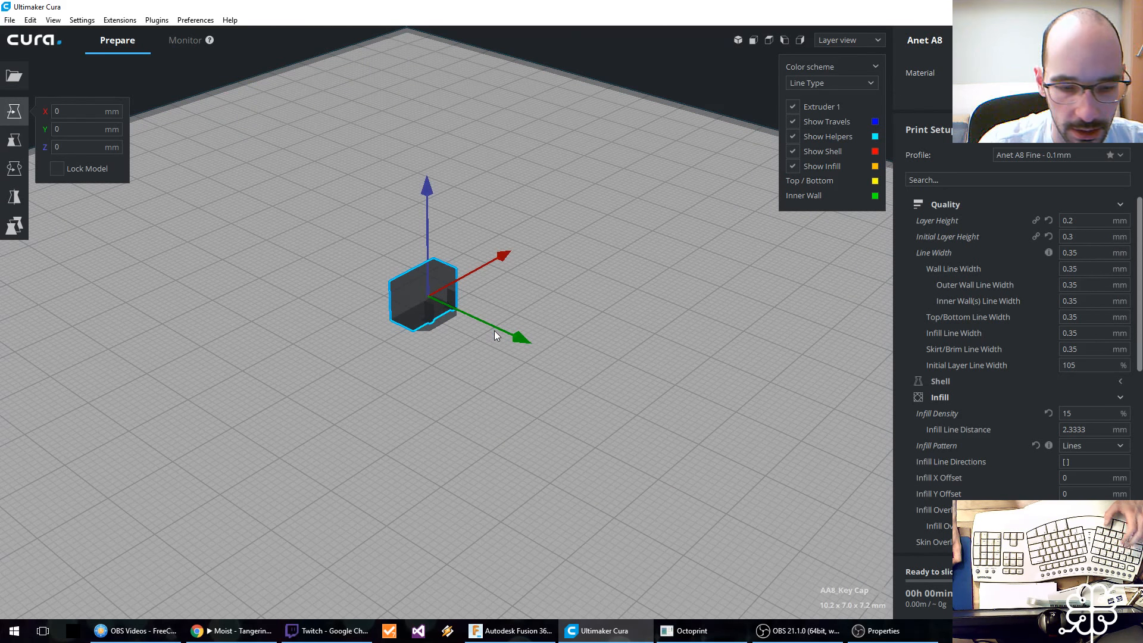
key("r")
left_click_drag(517, 333, 424, 231)
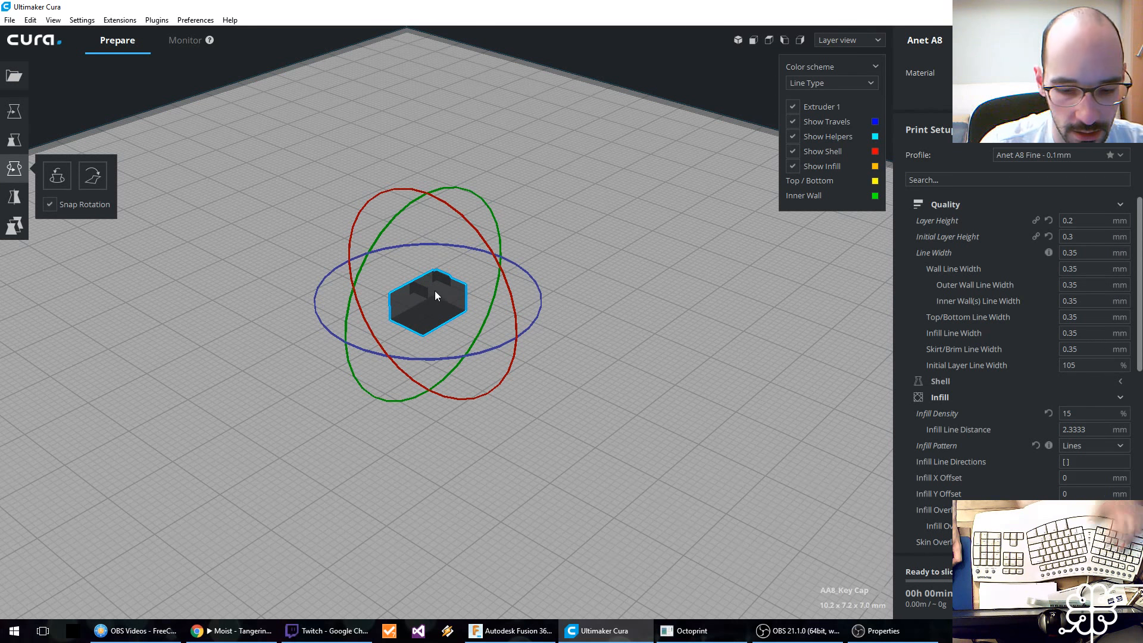
key("ctrl+m")
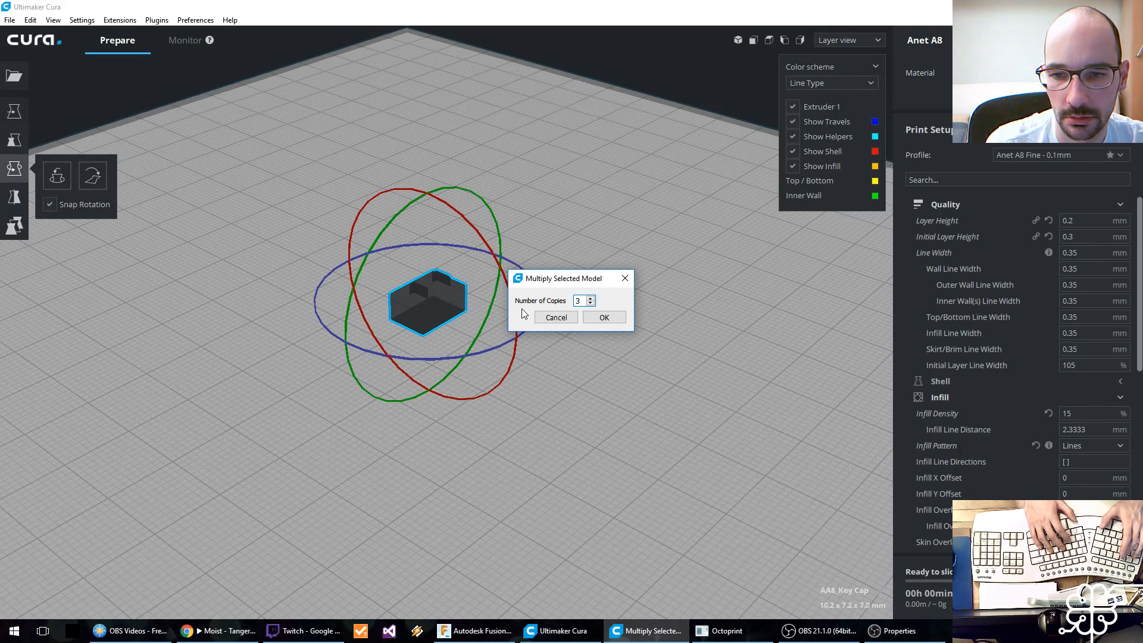
key("Return")
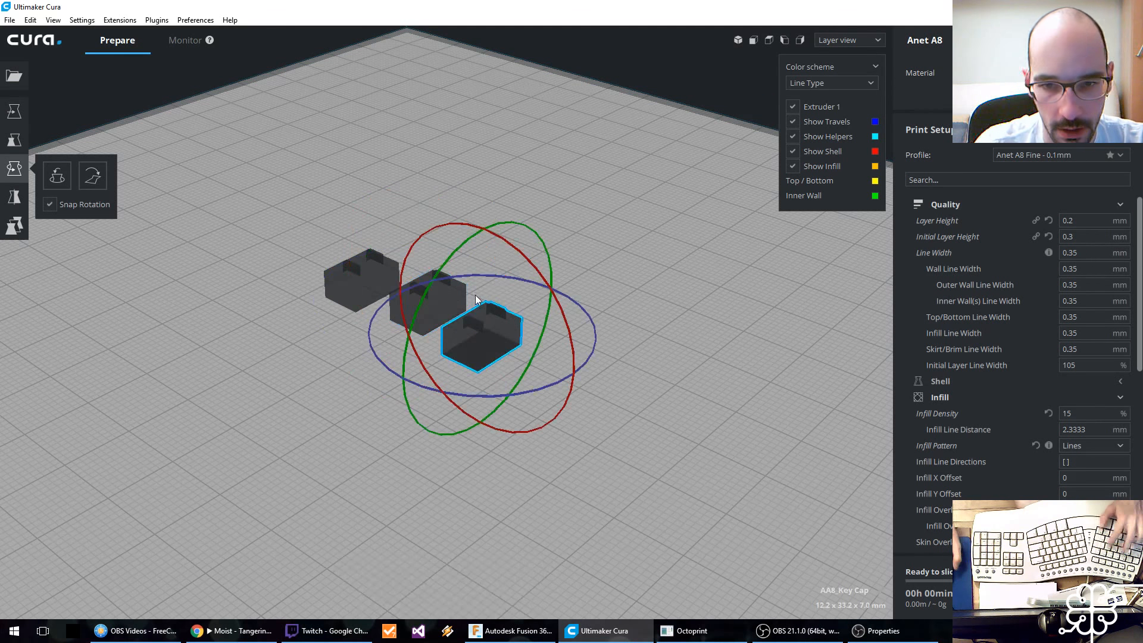
Step: Move all three key caps together to about X -52 mm, Y -64 mm on the build plate
key("ctrl+a")
key("t")
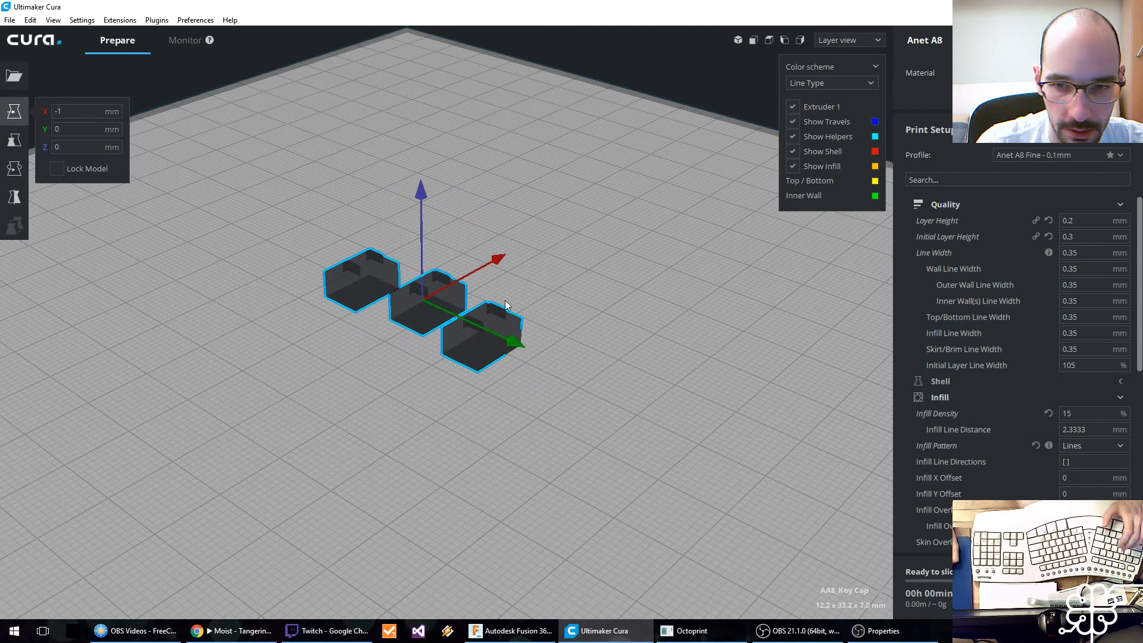
left_click_drag(513, 340, 200, 251)
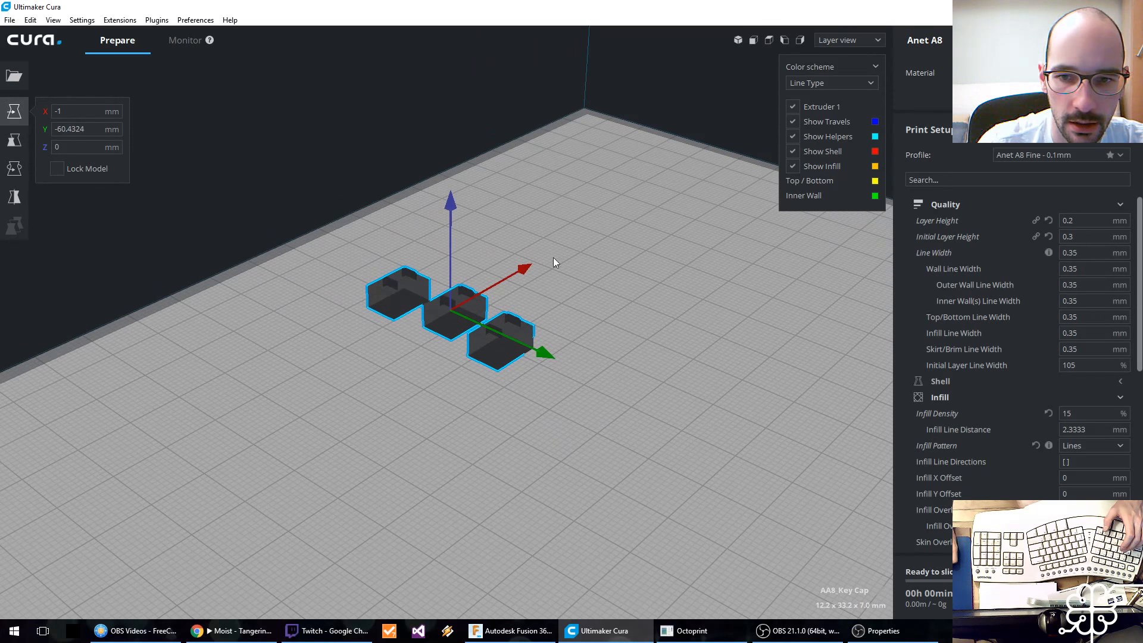
left_click_drag(529, 268, 199, 427)
middle_click_drag(439, 381, 534, 384)
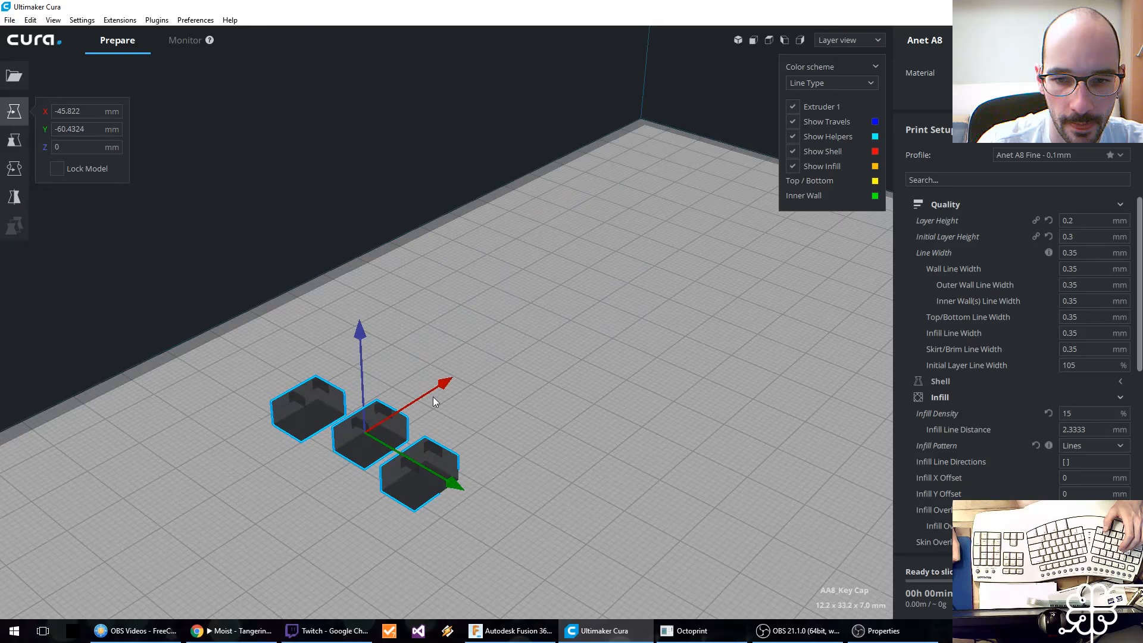
left_click_drag(433, 400, 389, 470)
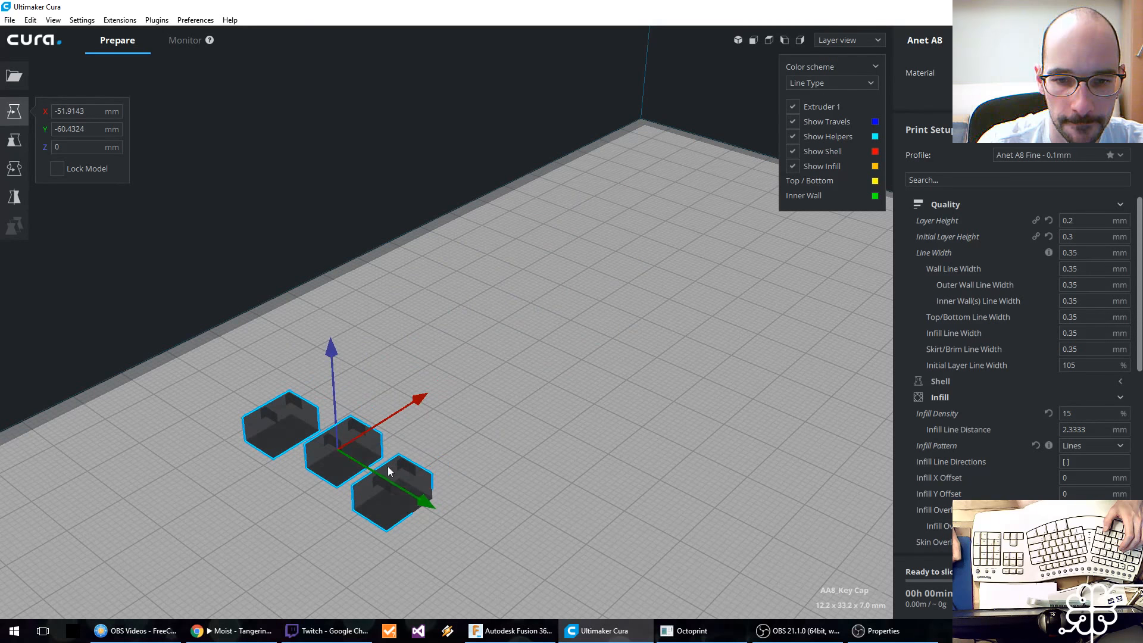
left_click_drag(421, 506, 405, 490)
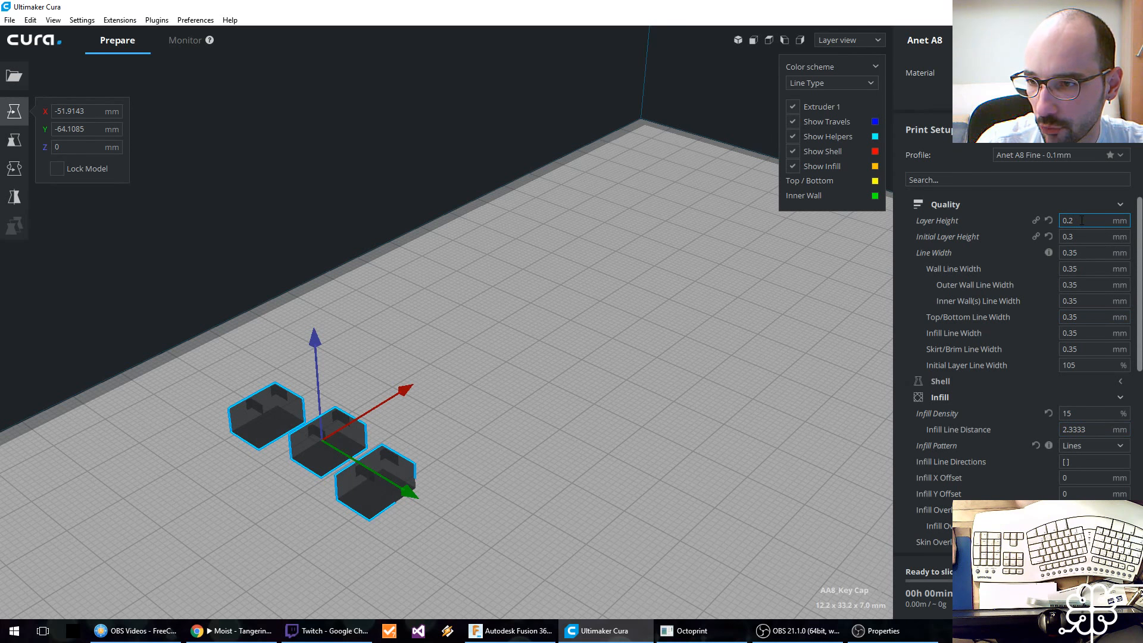
Step: Set the layer height to 0.3 mm and open the initial layer height for editing
mouse_move(1082, 220)
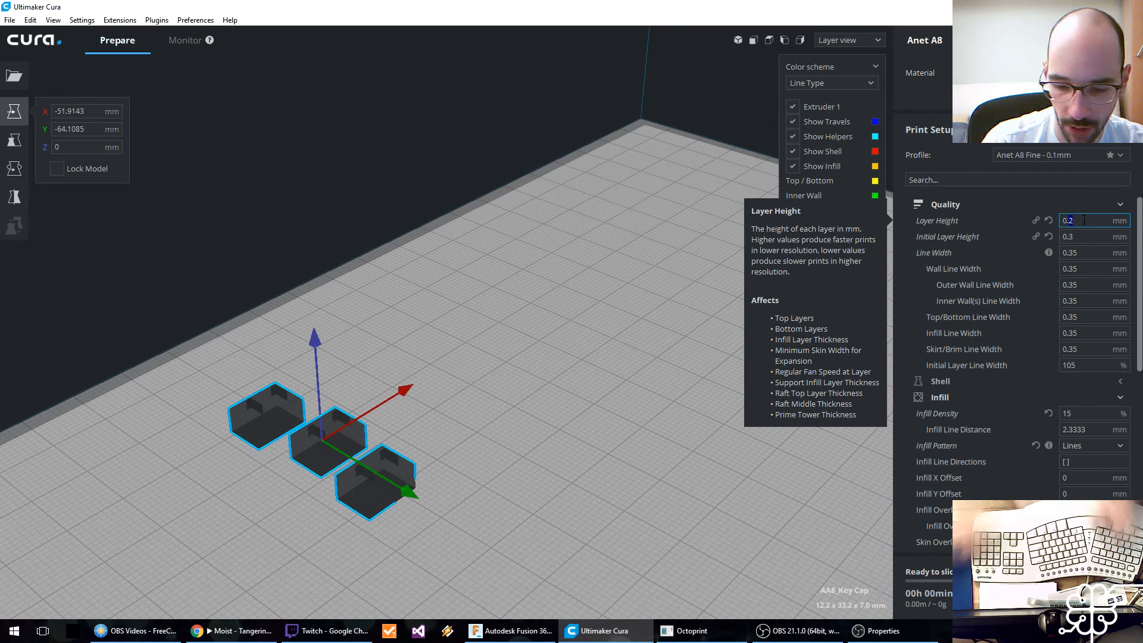
type("2")
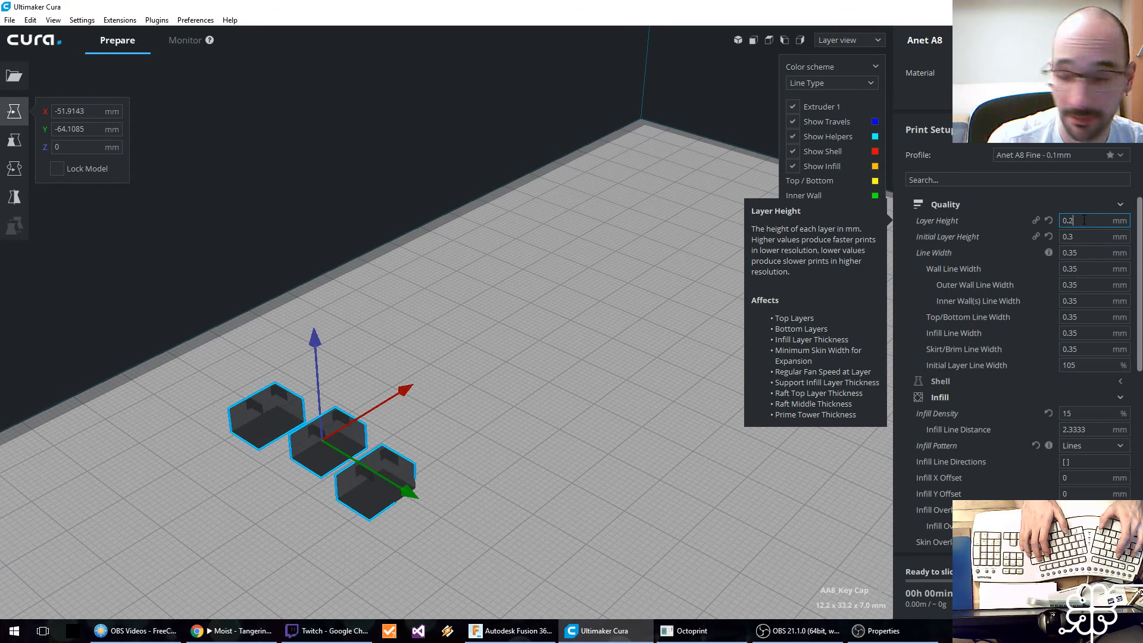
key("BackSpace")
type("3")
double_click(1084, 236)
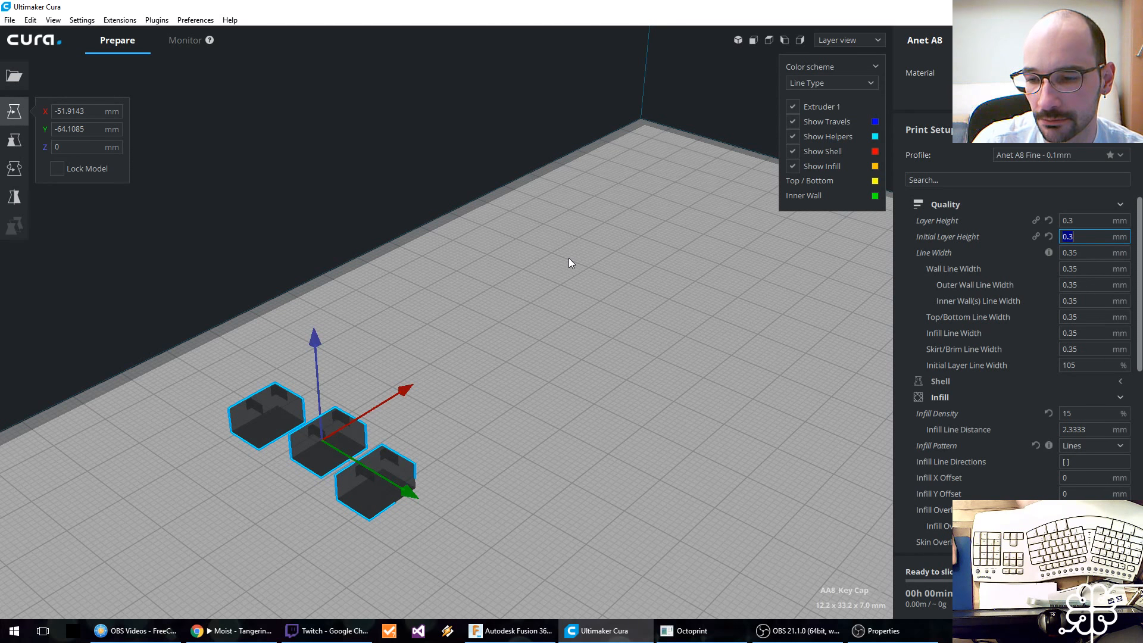
Step: Slice the three key caps with the 0.3 mm initial layer height and save the result as AA8_Key Cap.gcode in the Kinesis Advantage ML folder
key("XF86AudioLowerVolume")
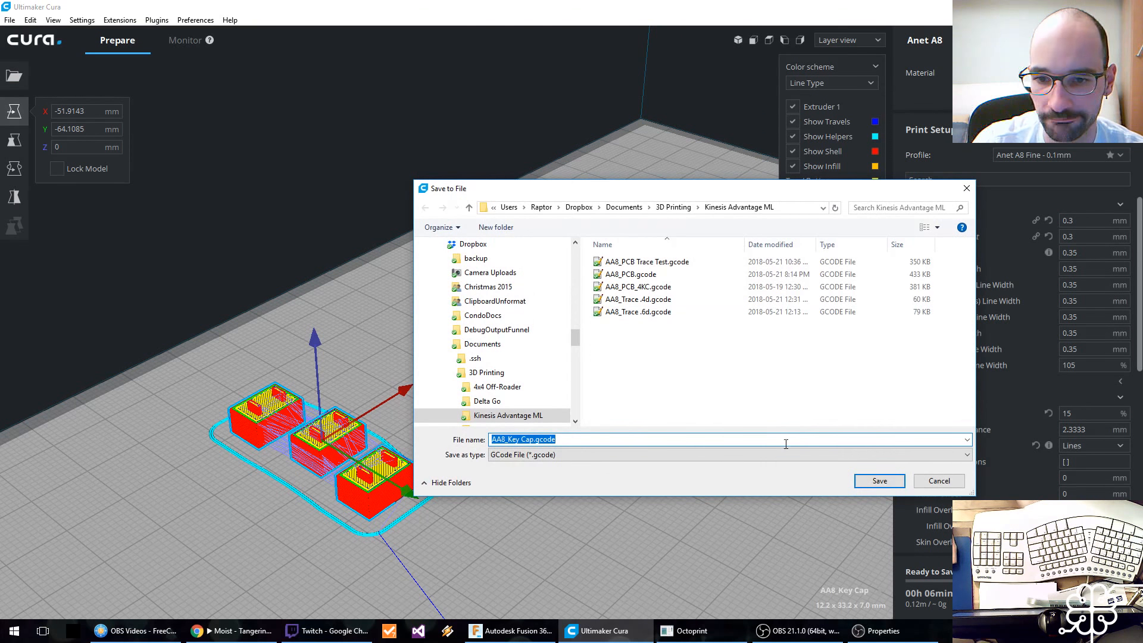
left_click(877, 481)
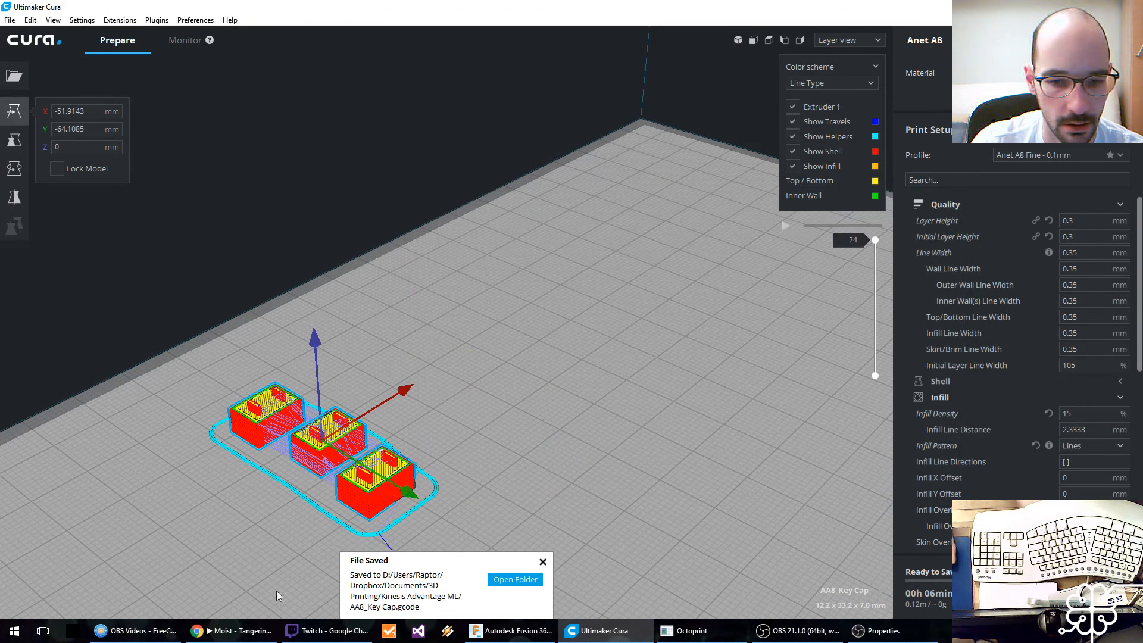
Step: Switch to OctoPrint, delete AA8_PCB.gcode from the file list, and upload AA8_Key Cap.gcode
middle_click(229, 631)
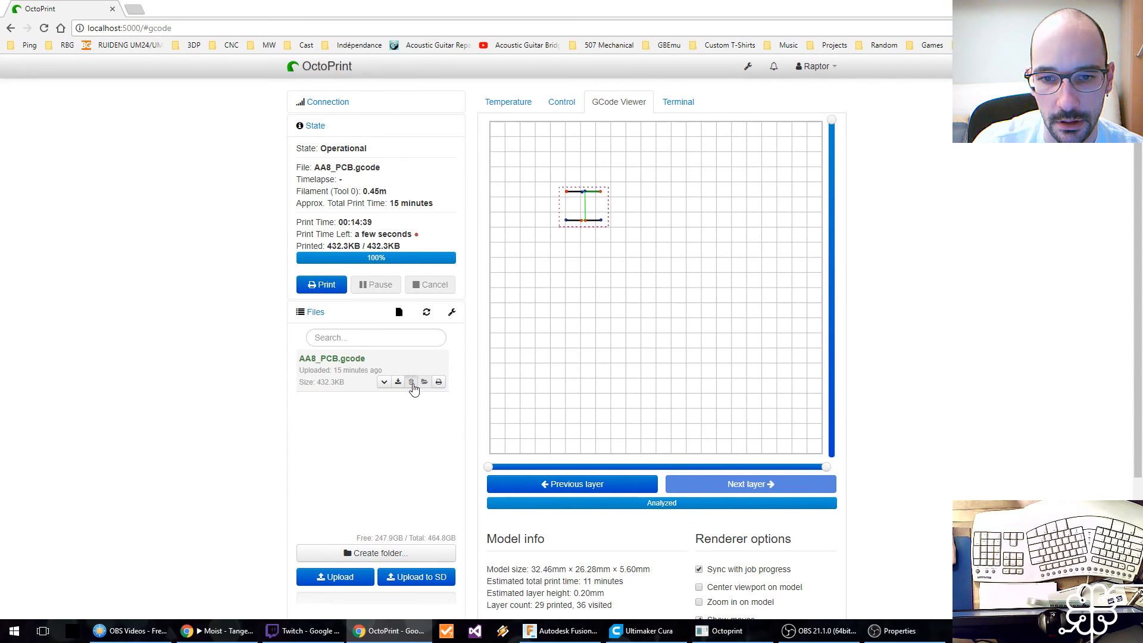
left_click(412, 382)
left_click(333, 564)
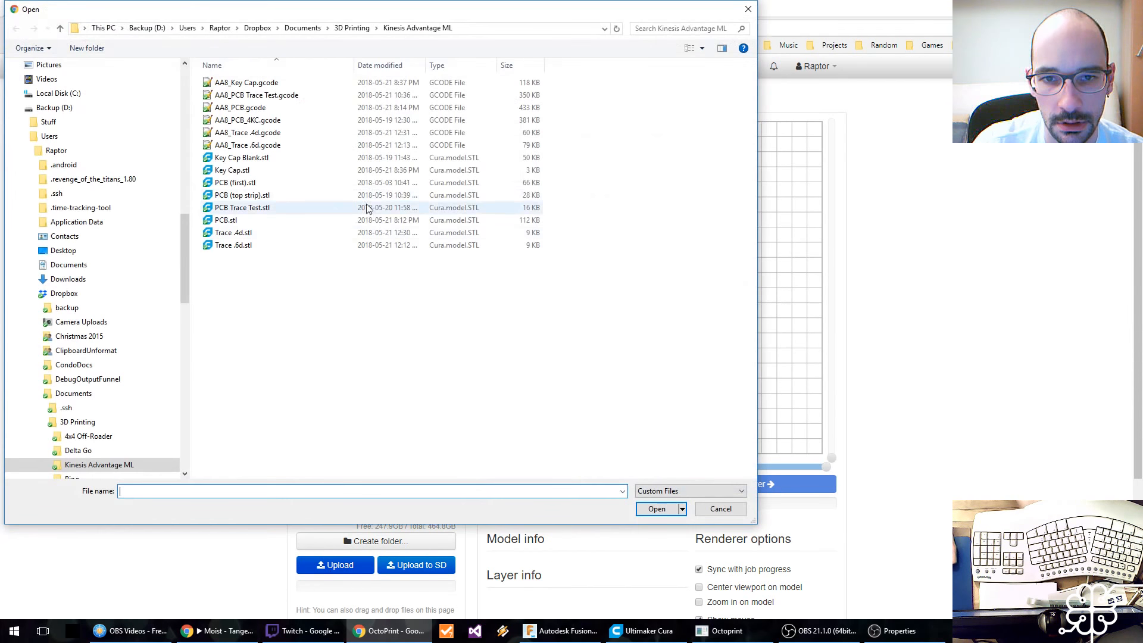
left_click(292, 83)
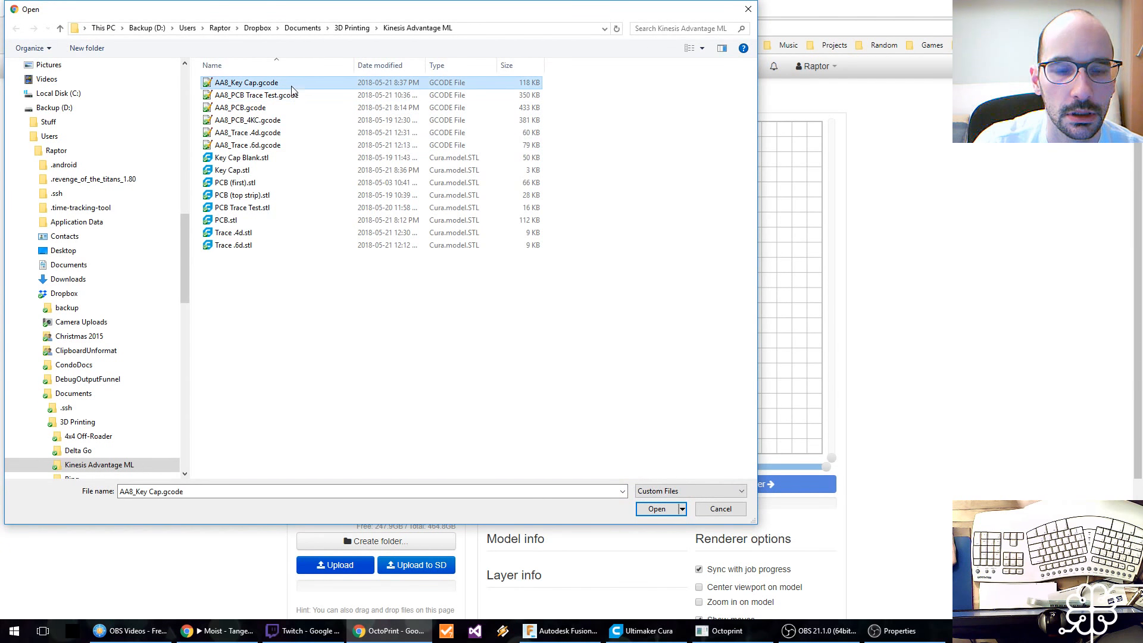
left_click(657, 509)
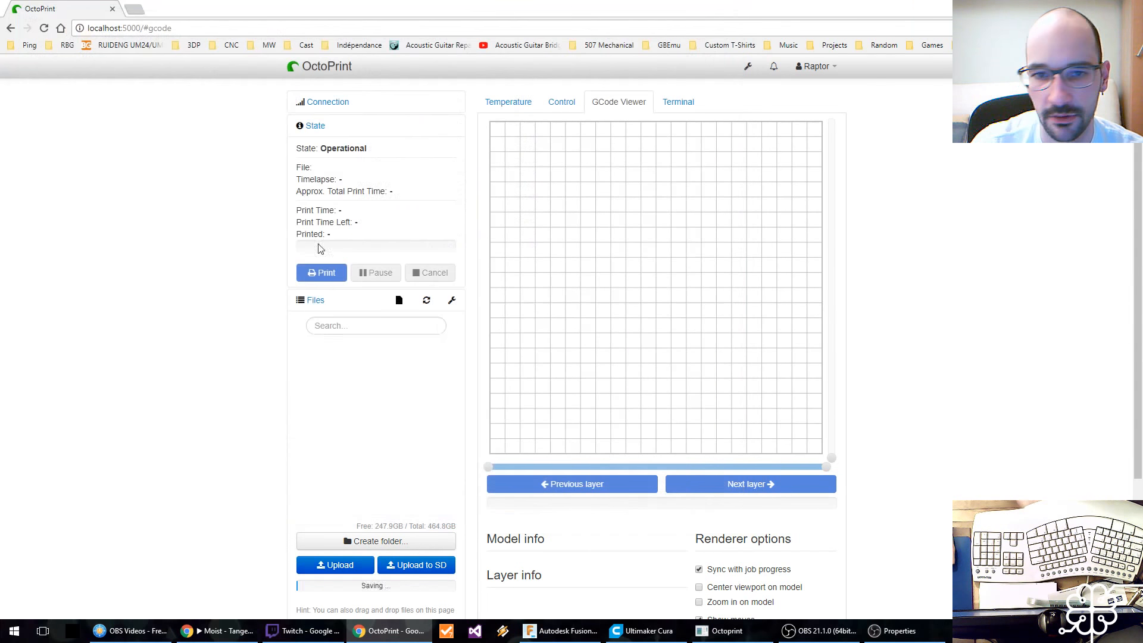
Step: Preheat the tool to 195 °C and the bed to the 60 °C PLA preset, and load AA8_Key Cap.gcode for printing
left_click(509, 102)
left_click(712, 375)
left_click(724, 434)
left_click(712, 403)
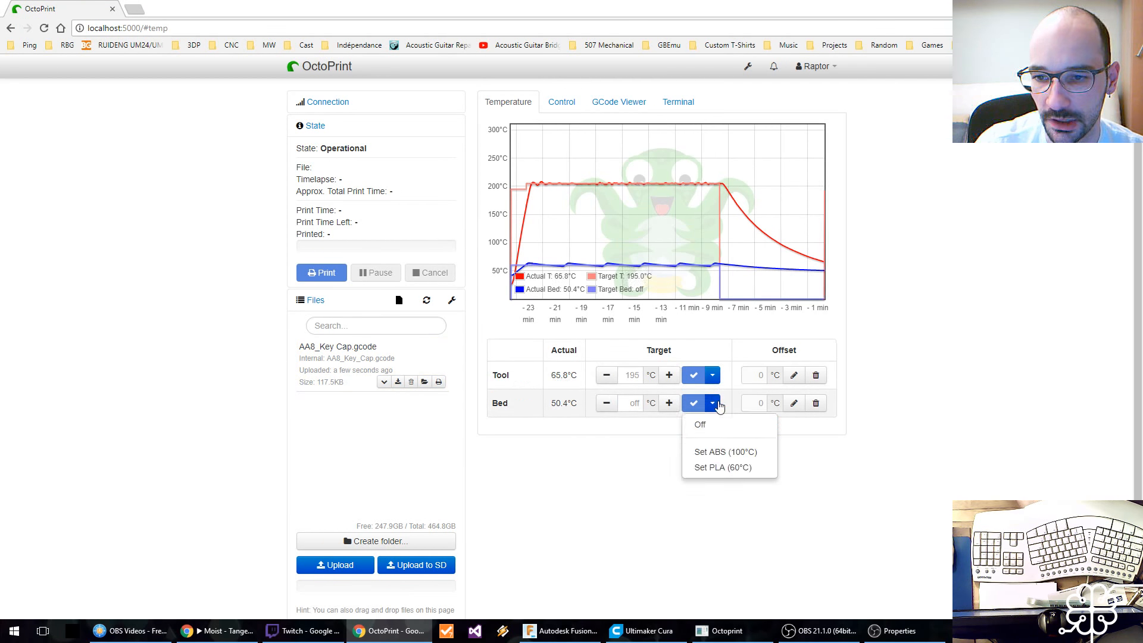
left_click(718, 467)
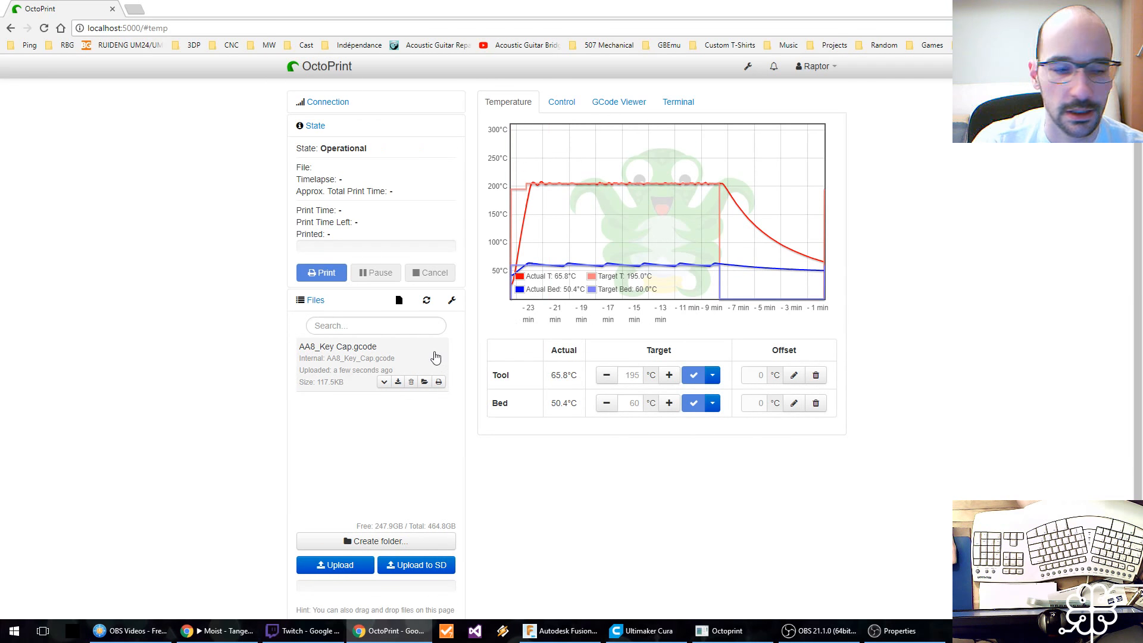
left_click(425, 382)
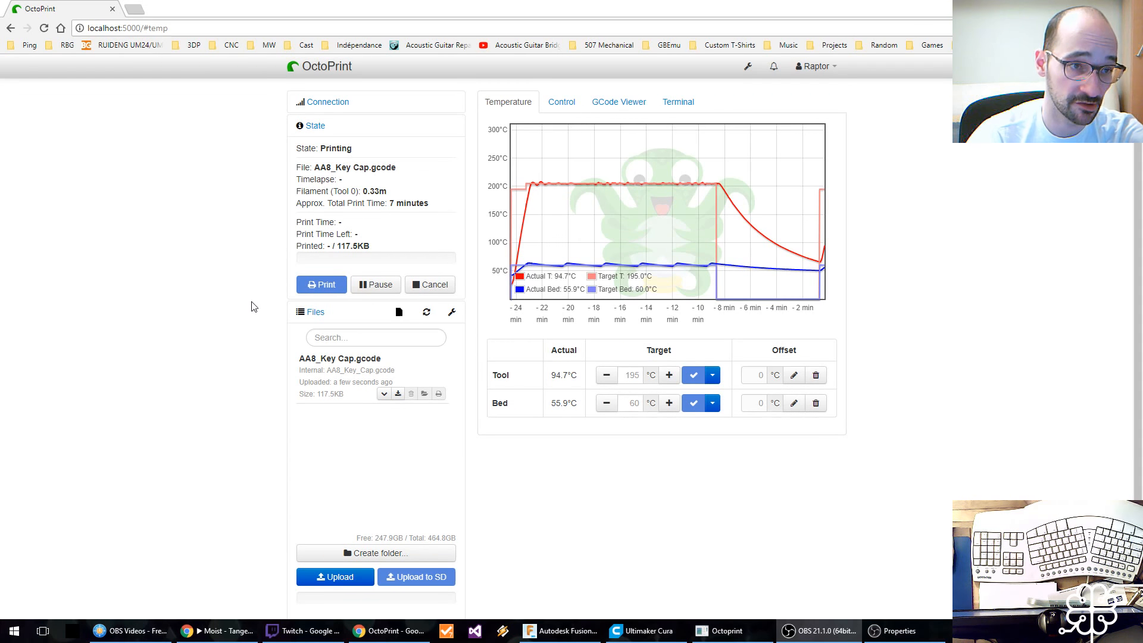
Step: Review the infill and printing temperature settings for the key caps in Cura
left_click(650, 631)
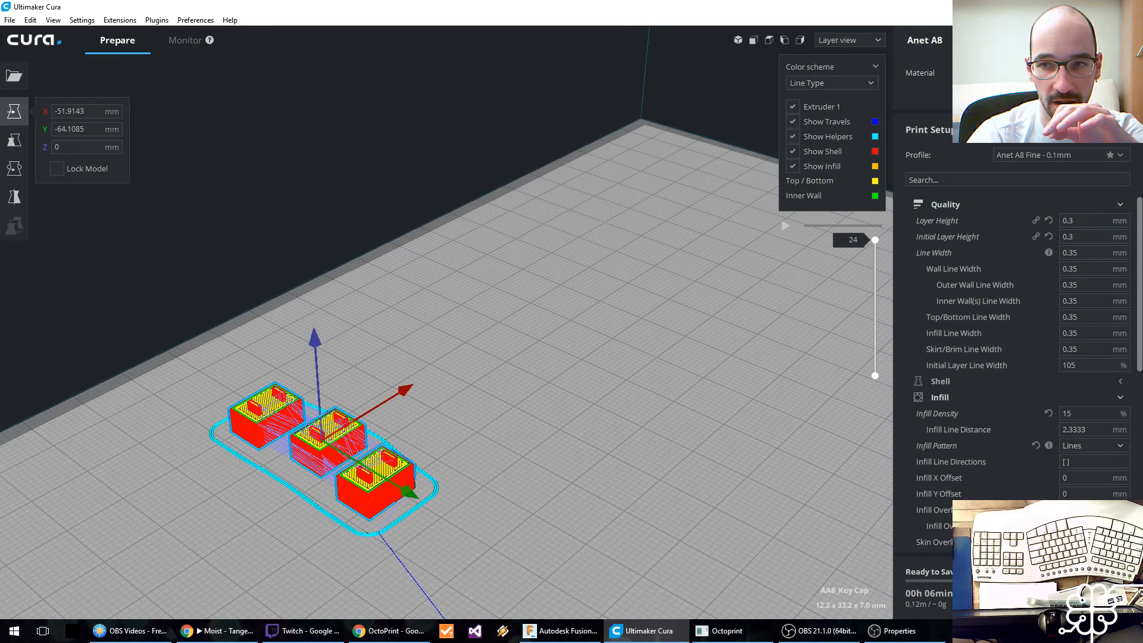
key("alt+Tab")
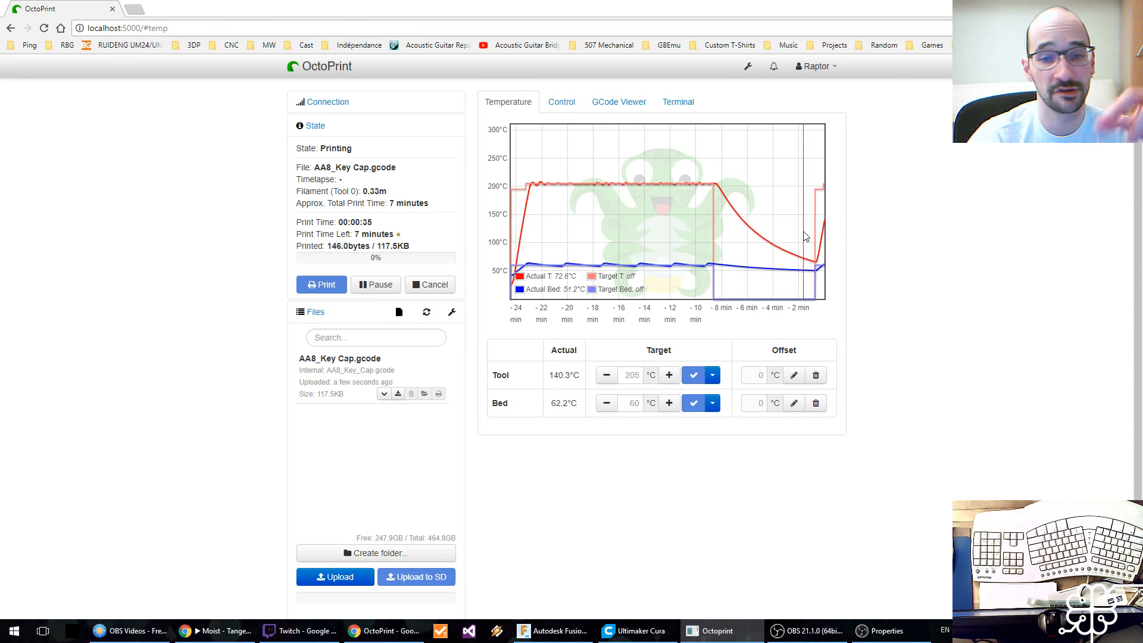
scroll(942, 458, "down", 10)
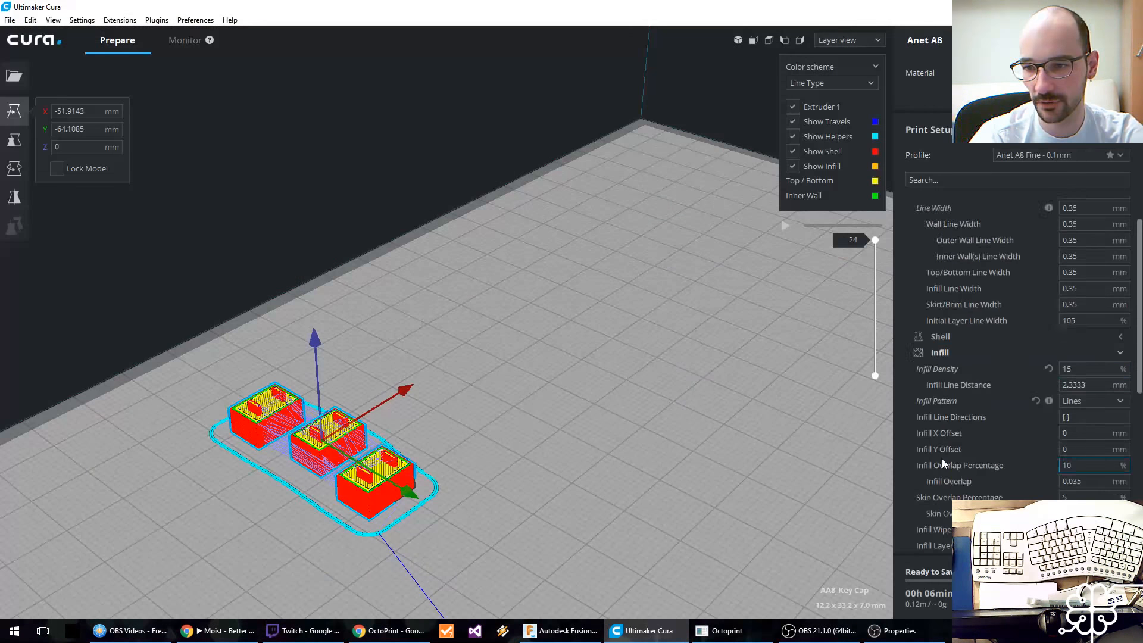
left_click(945, 430)
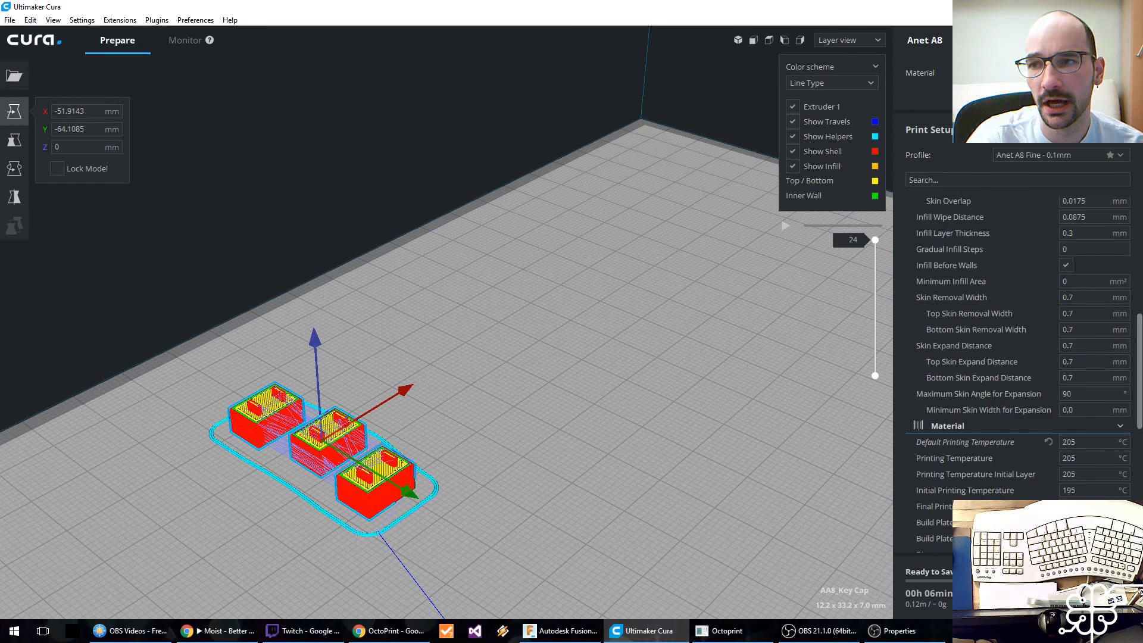
left_click(640, 632)
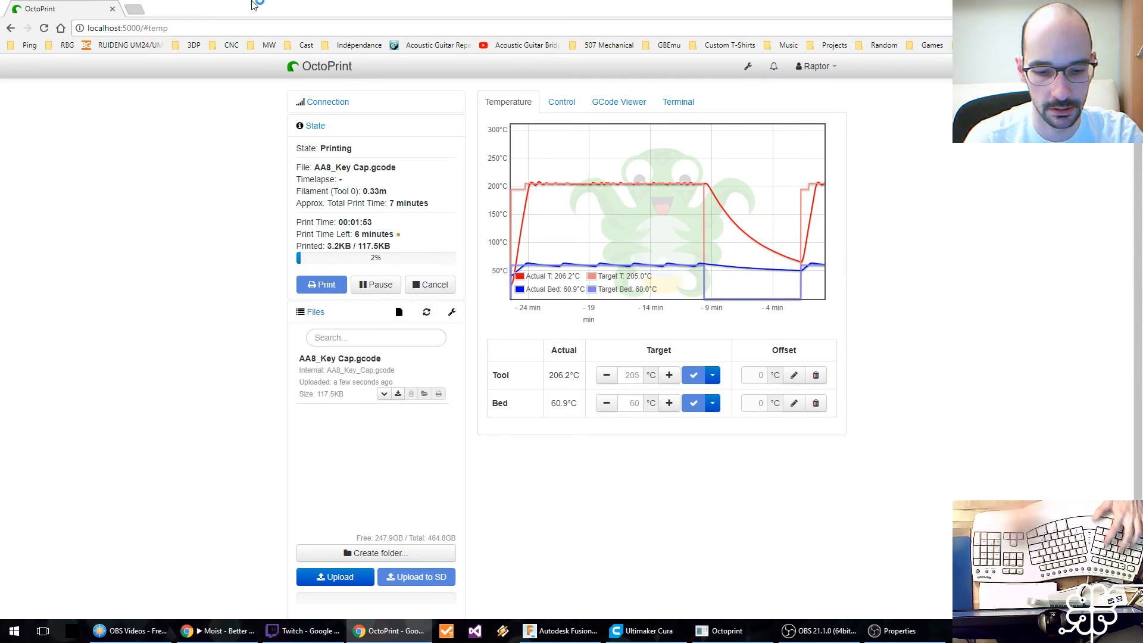
Step: Open photos.google.com in a new browser tab and open the first of today's photos of the blue circuit strip
key("ctrl+t")
type("photos.google.com")
key("Return")
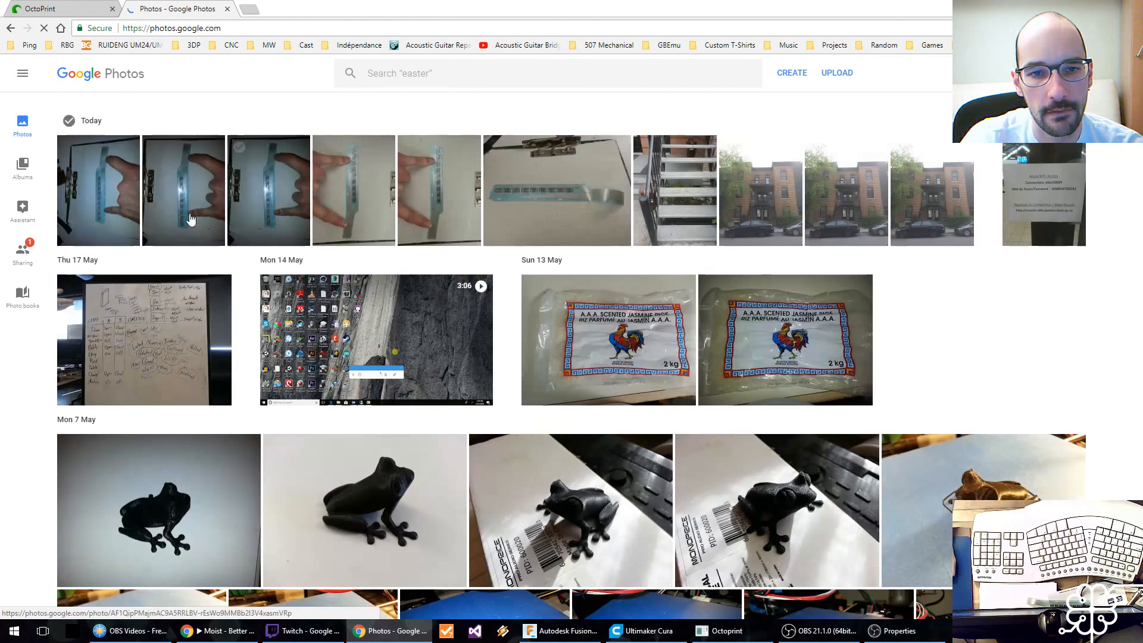
left_click(114, 205)
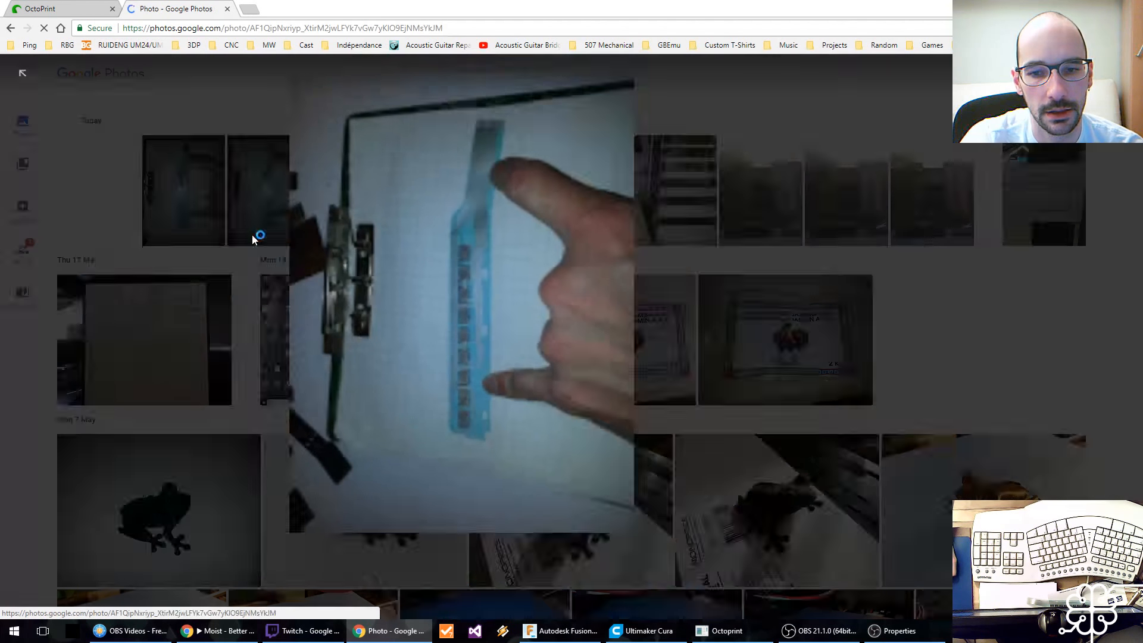
Step: Compare today's photos of the circuit strip to pick the clearest shot of its traces beside the fingers
key("Right")
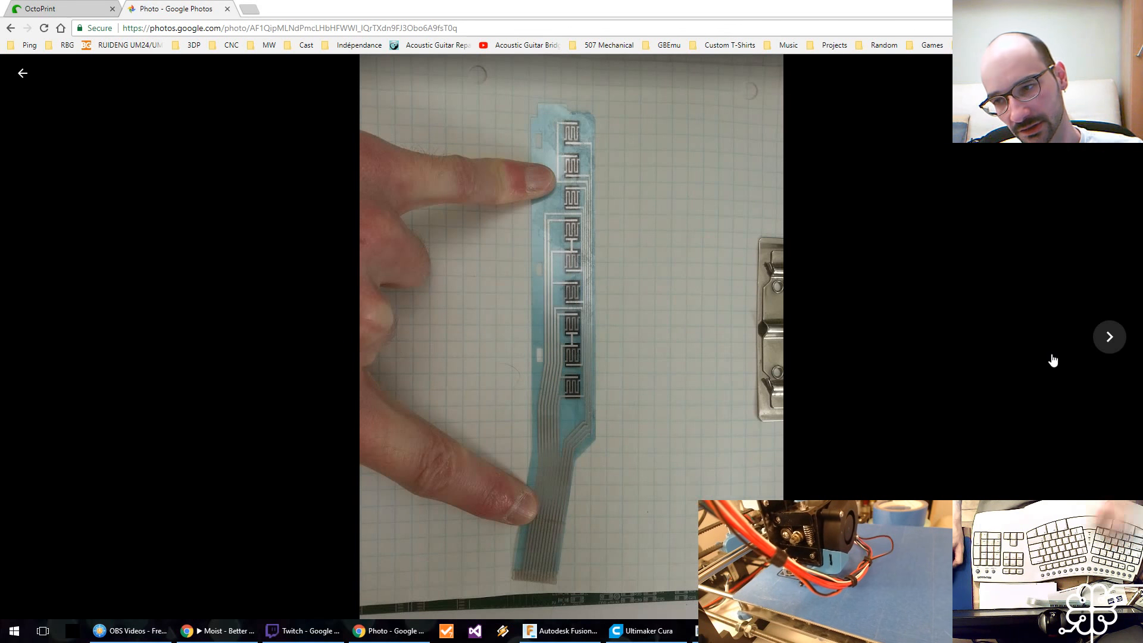
key("Right")
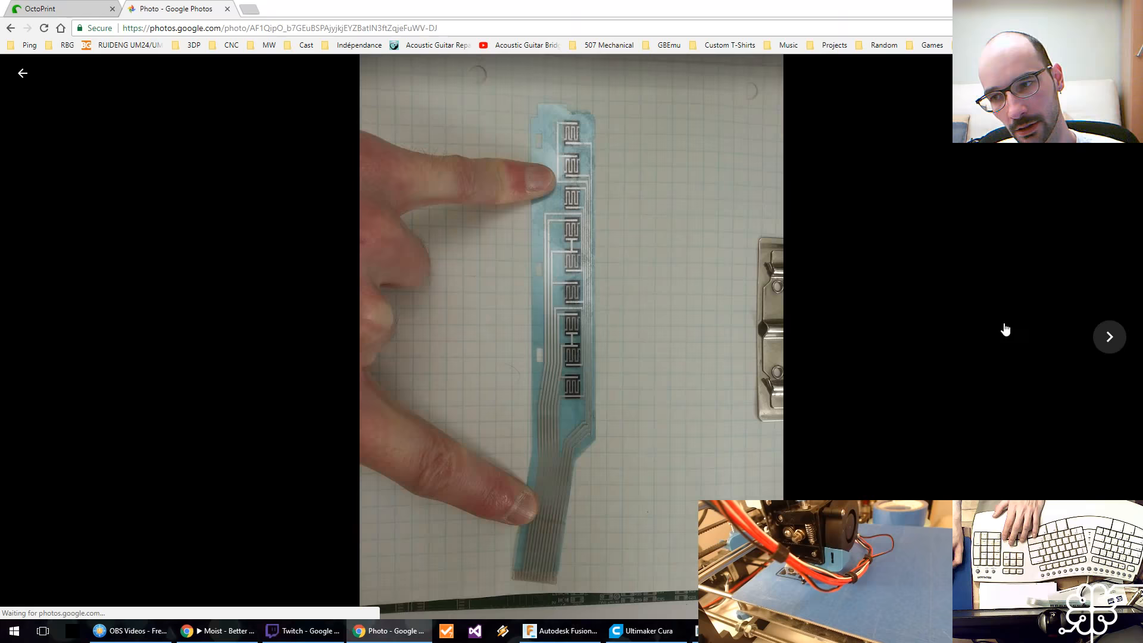
left_click(1107, 342)
left_click(1107, 342)
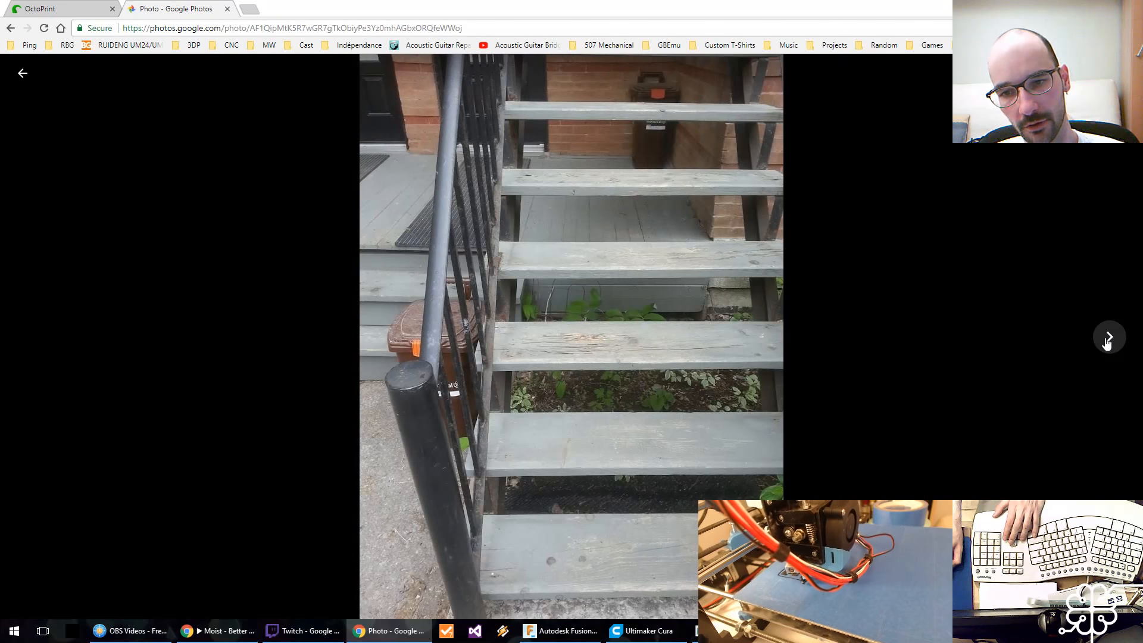
key("Left")
key("Left")
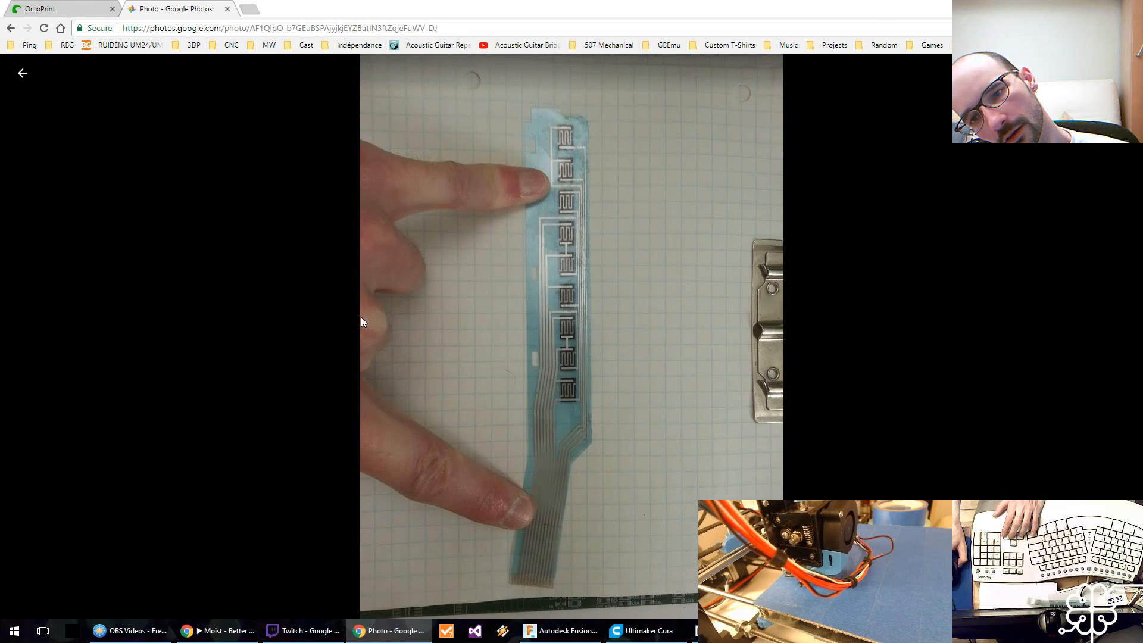
key("Left")
key("Left")
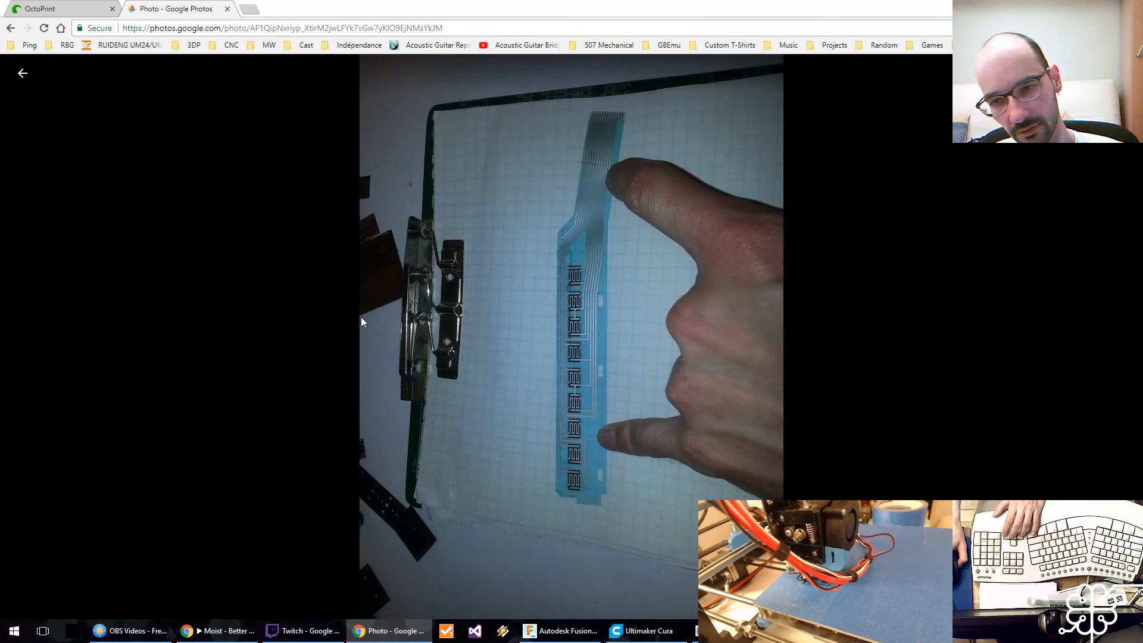
key("Left")
key("Left")
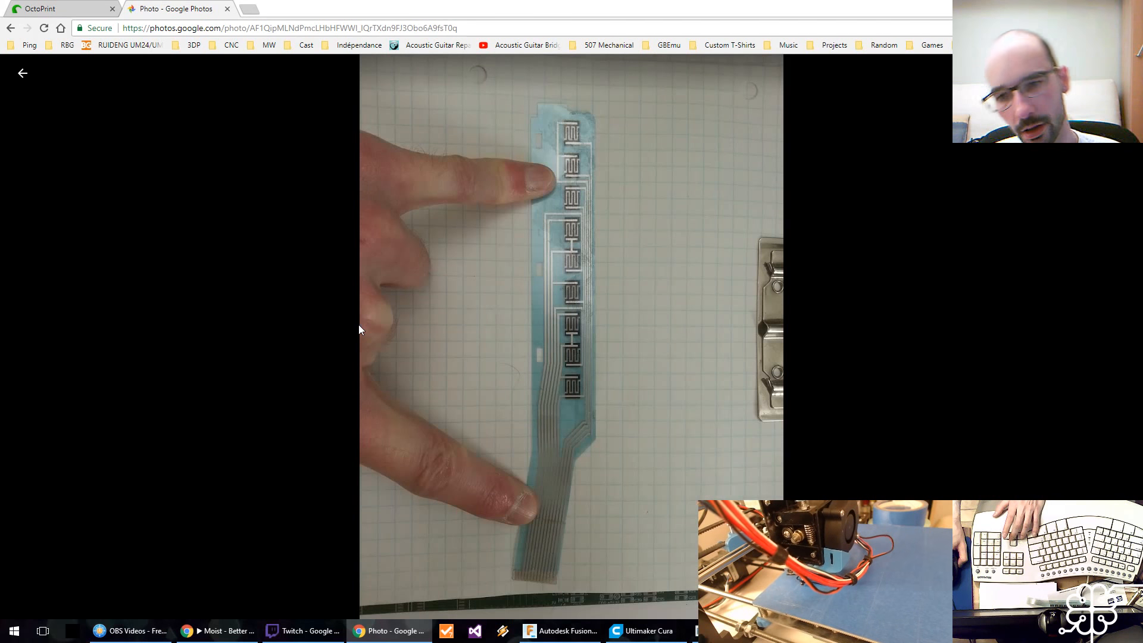
key("Left")
key("Left")
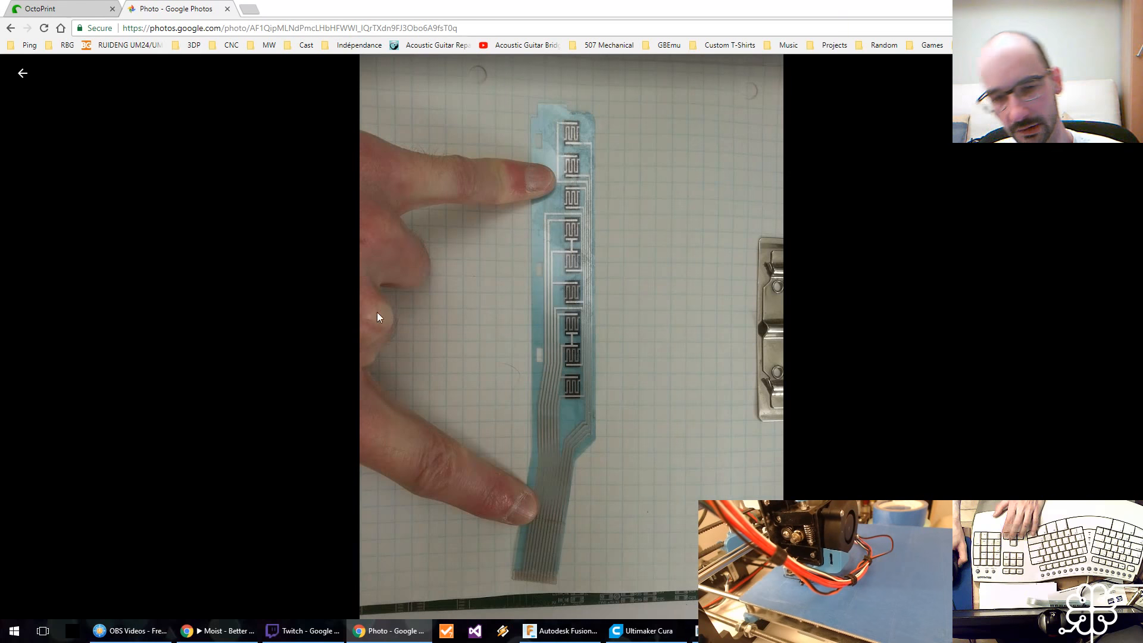
Step: Download the displayed circuit strip photo as 20180521_202908.jpg into Dropbox > Documents > 3D Printing > Kinesis Advantage ML
left_click(1122, 73)
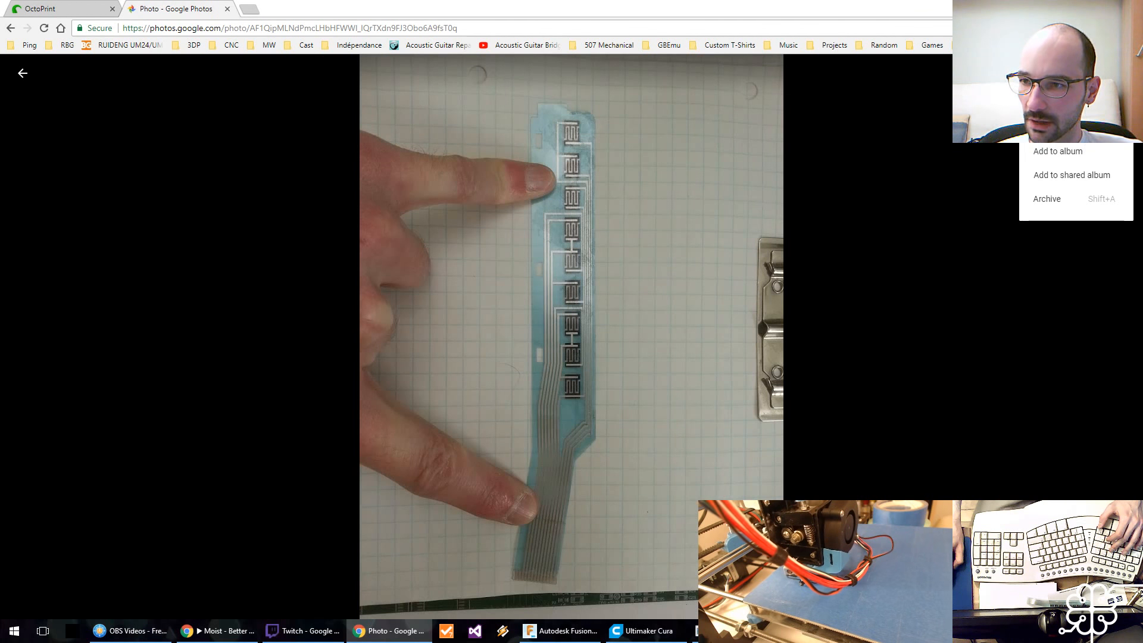
key("shift+d")
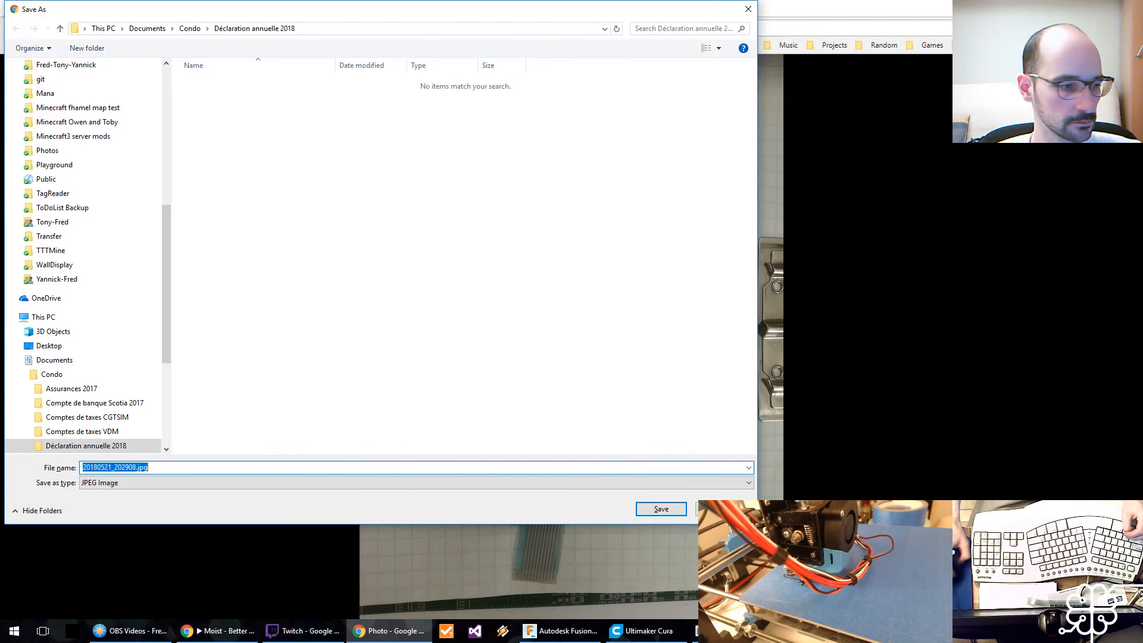
left_click(225, 159)
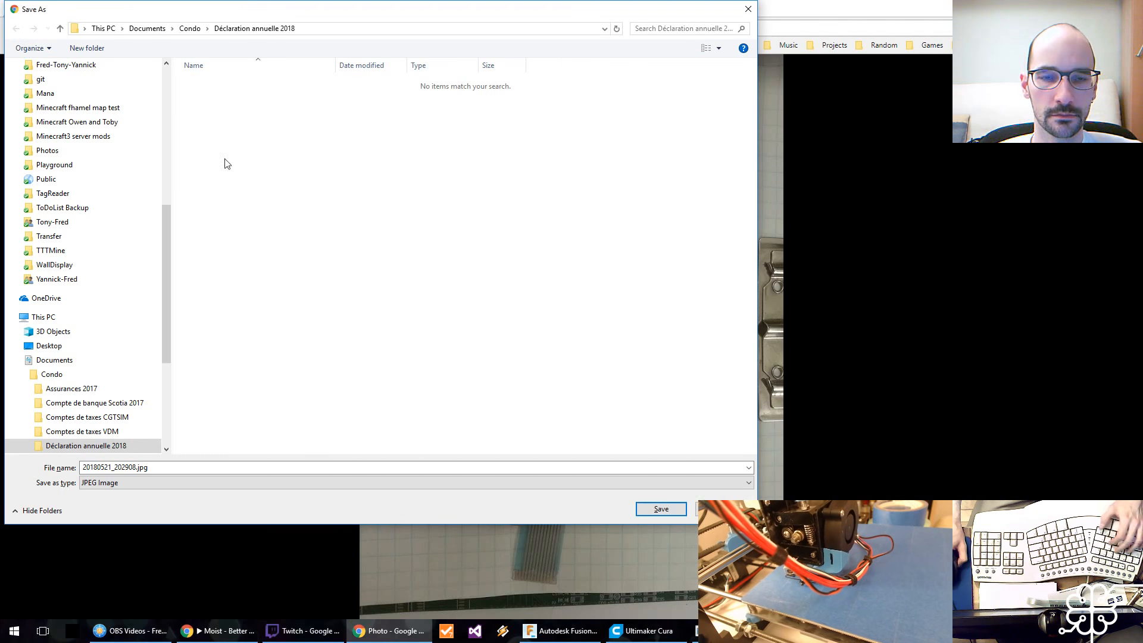
left_click_drag(169, 241, 169, 115)
left_click(84, 68)
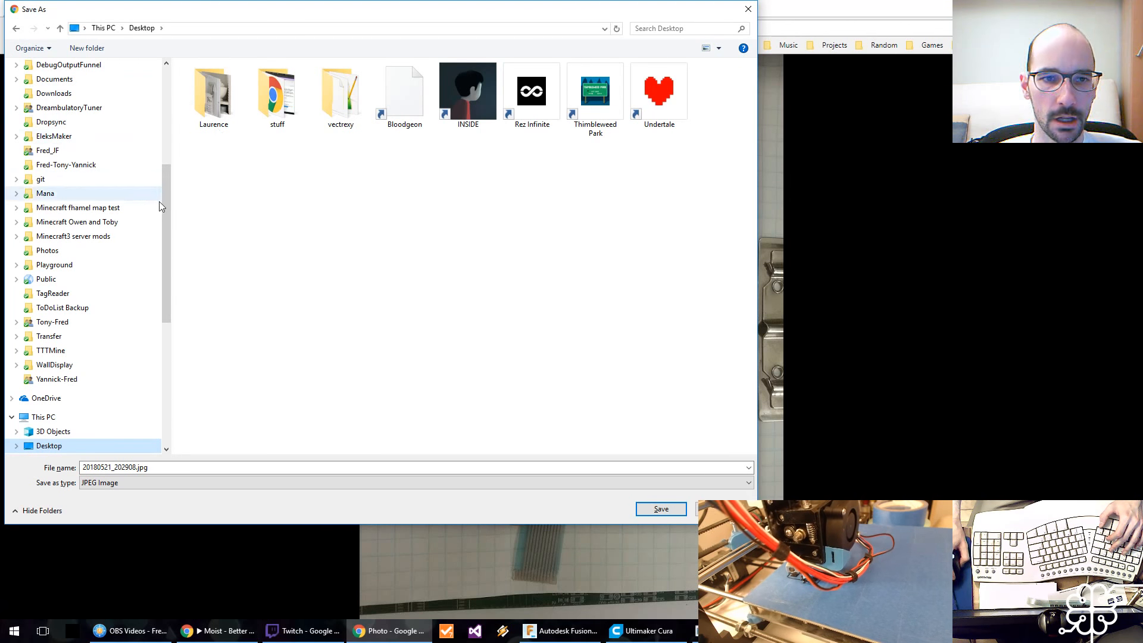
left_click_drag(163, 205, 159, 115)
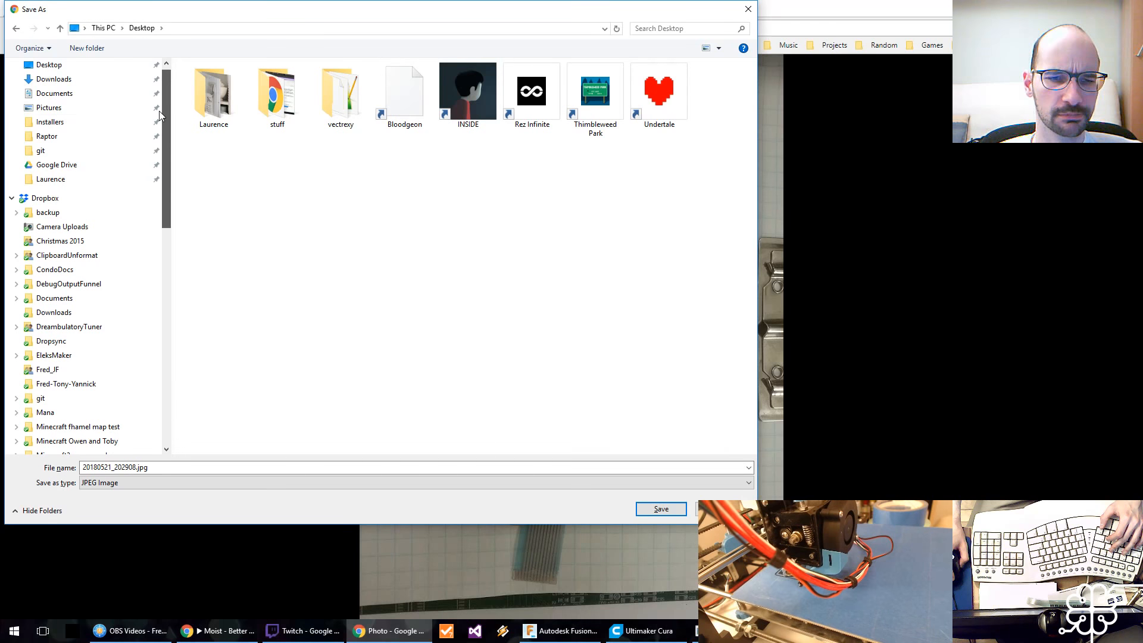
left_click(74, 198)
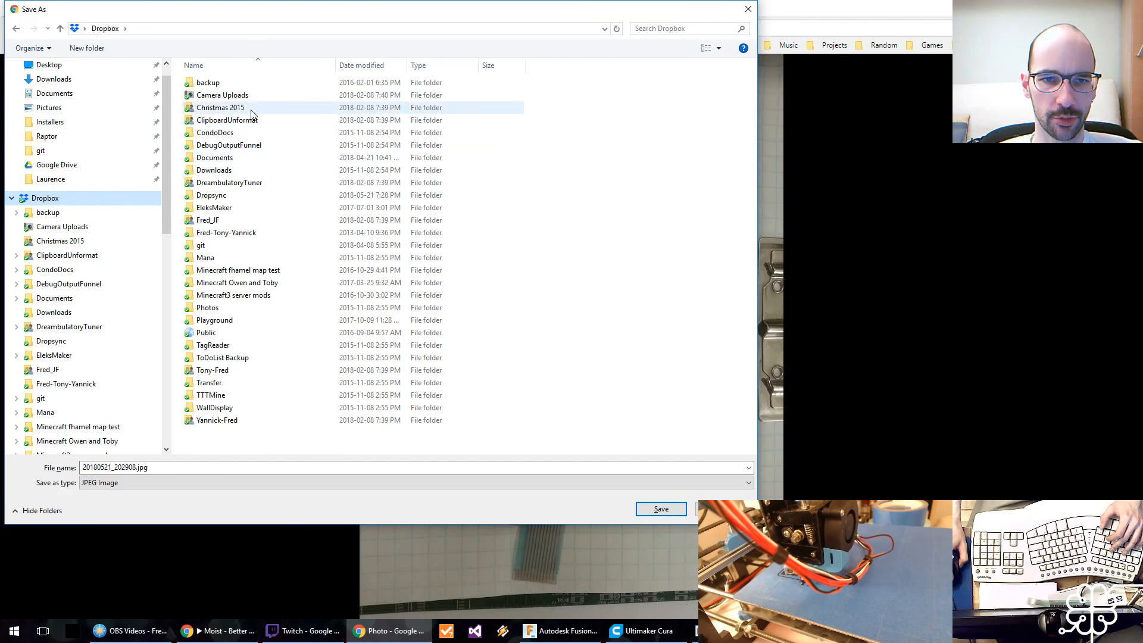
double_click(256, 157)
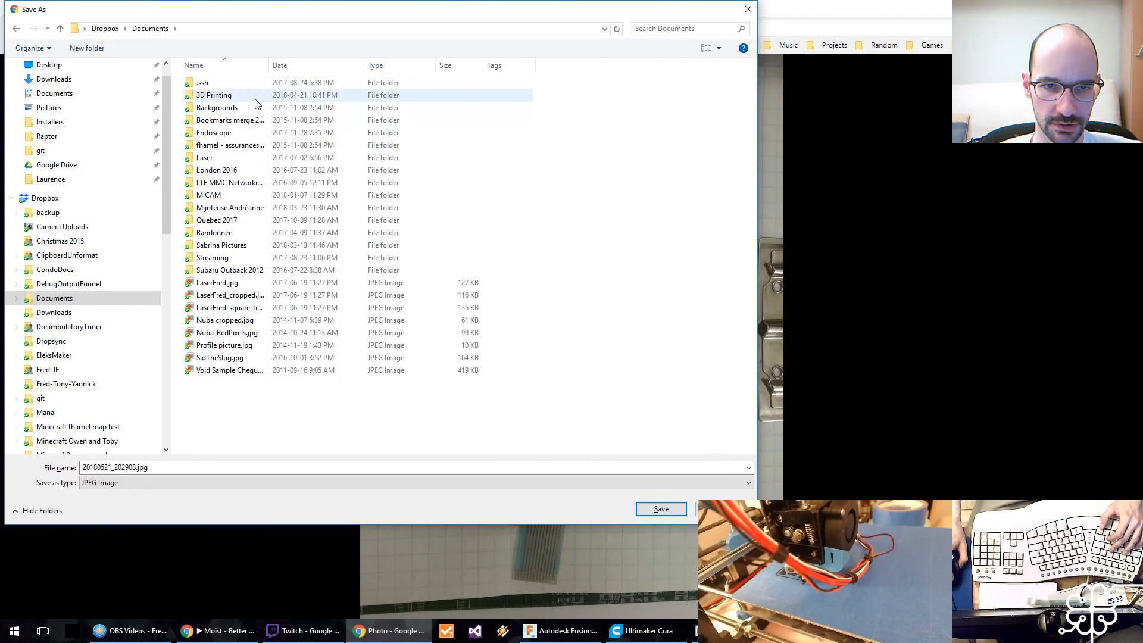
double_click(255, 96)
double_click(255, 108)
left_click(210, 468)
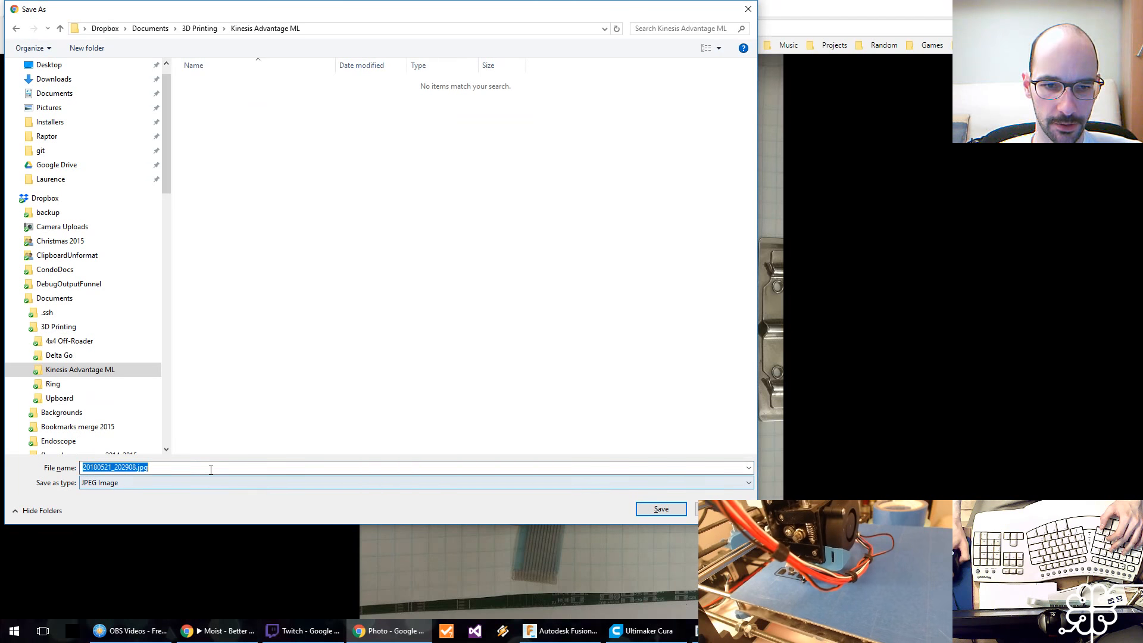
left_click(658, 508)
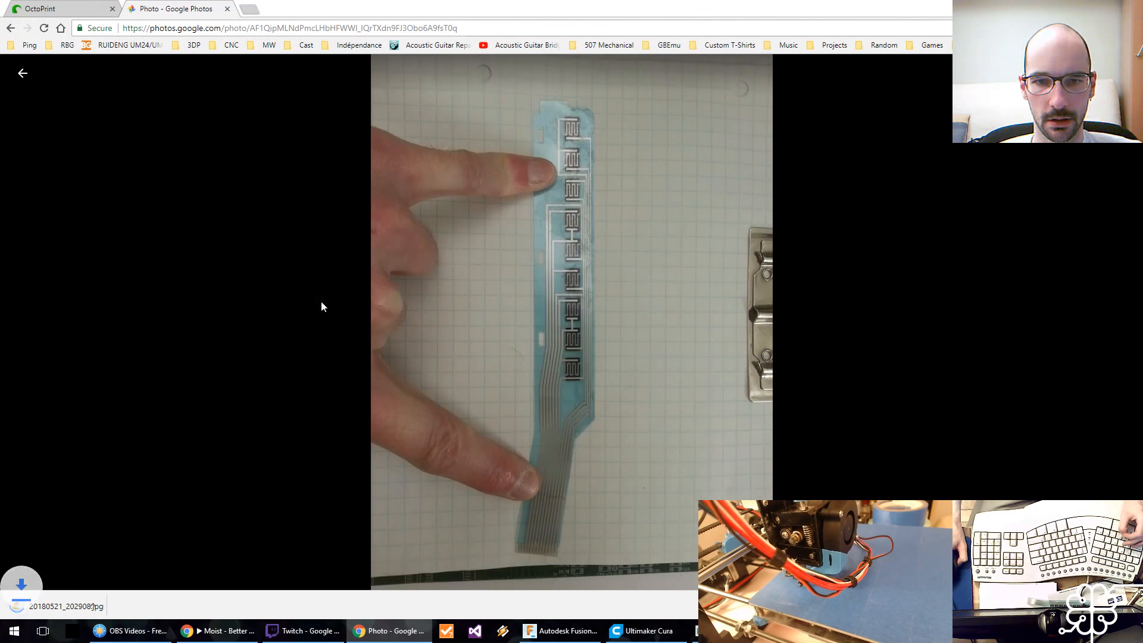
Step: Switch to paint.net by searching for it among the installed programs and launching the desktop app
key("alt+Tab")
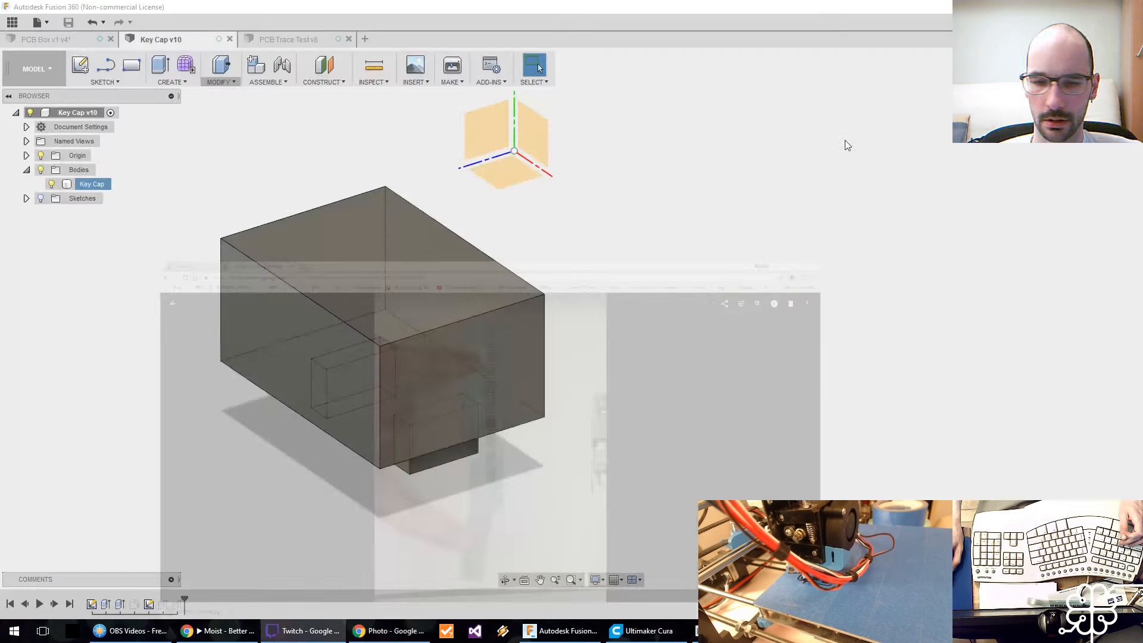
key("super+d")
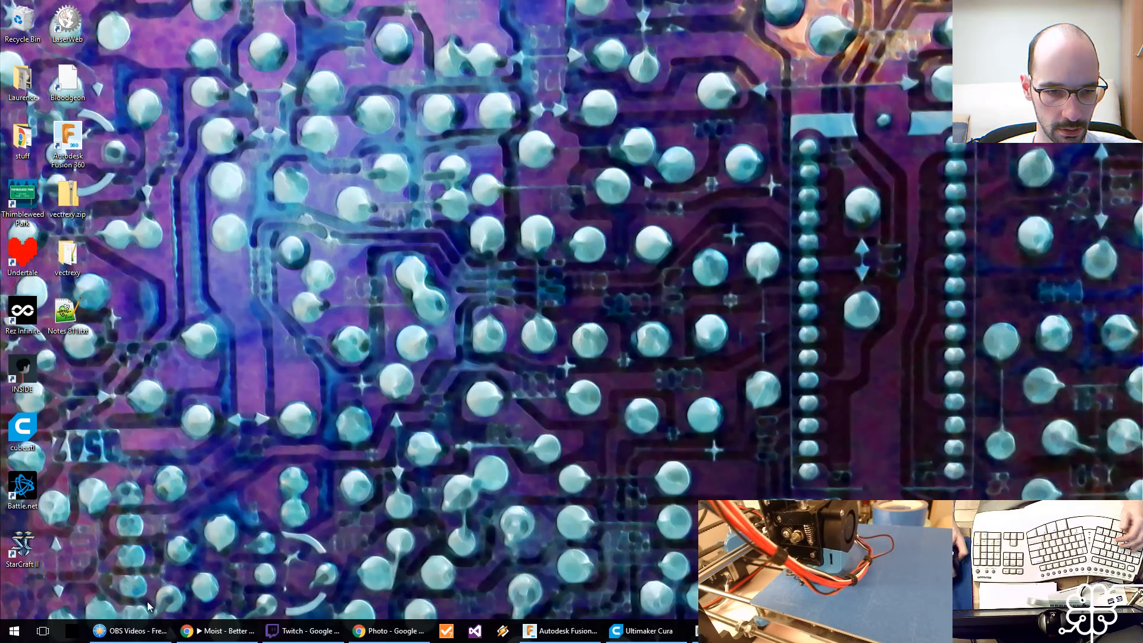
left_click(15, 631)
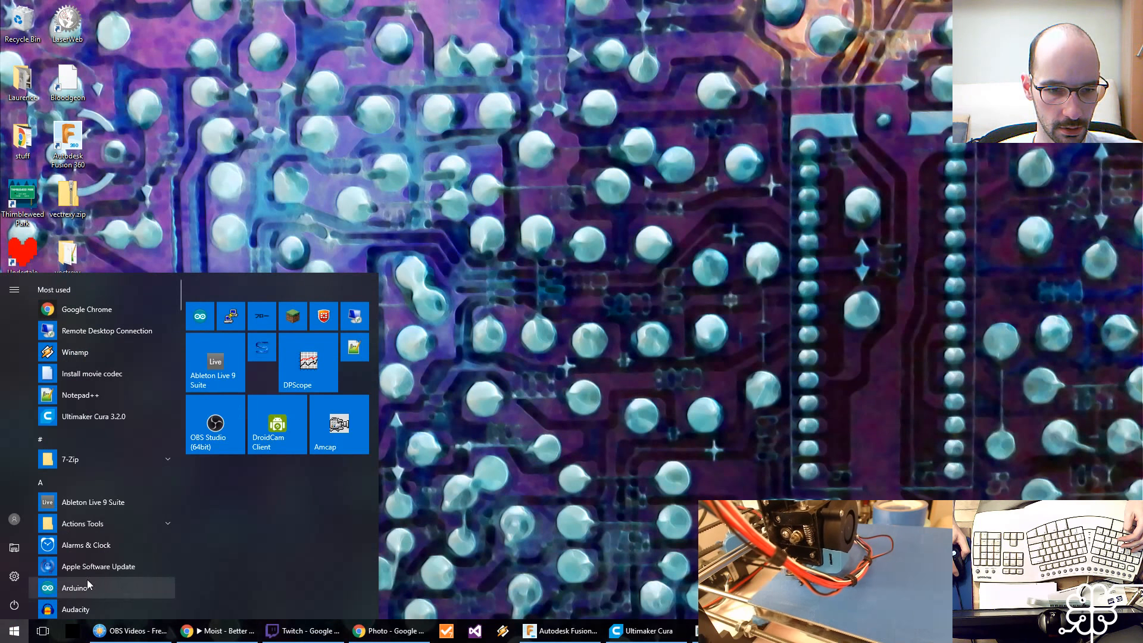
left_click(651, 482)
key("super")
type("painet.net")
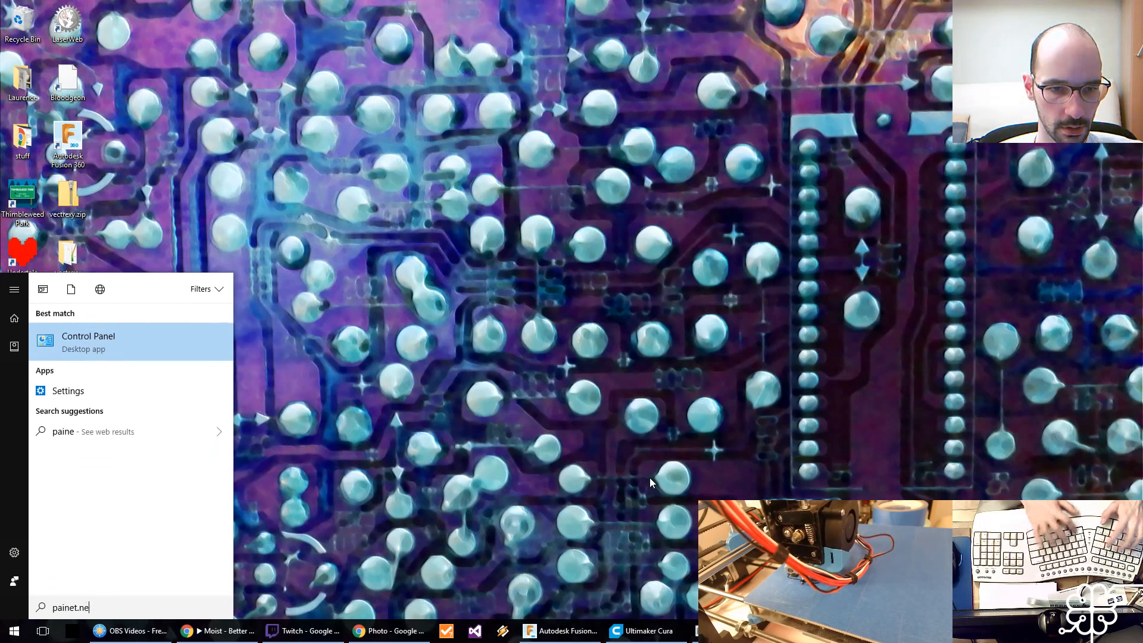
key("BackSpace")
key("BackSpace")
key("BackSpace")
key("BackSpace")
key("BackSpace")
key("BackSpace")
type("t")
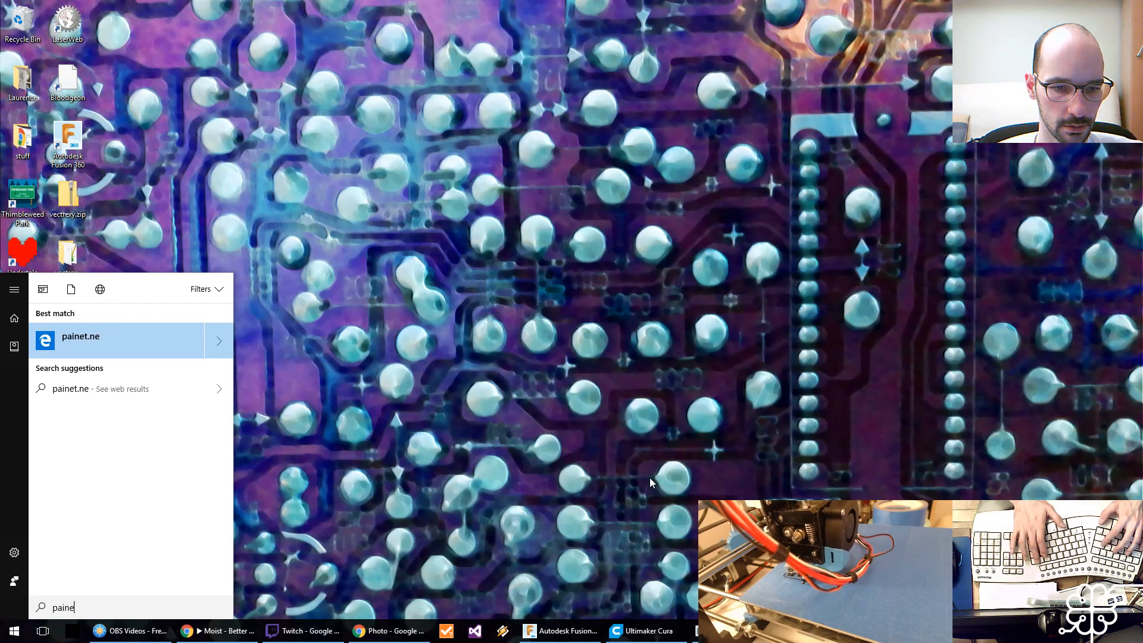
type(".net")
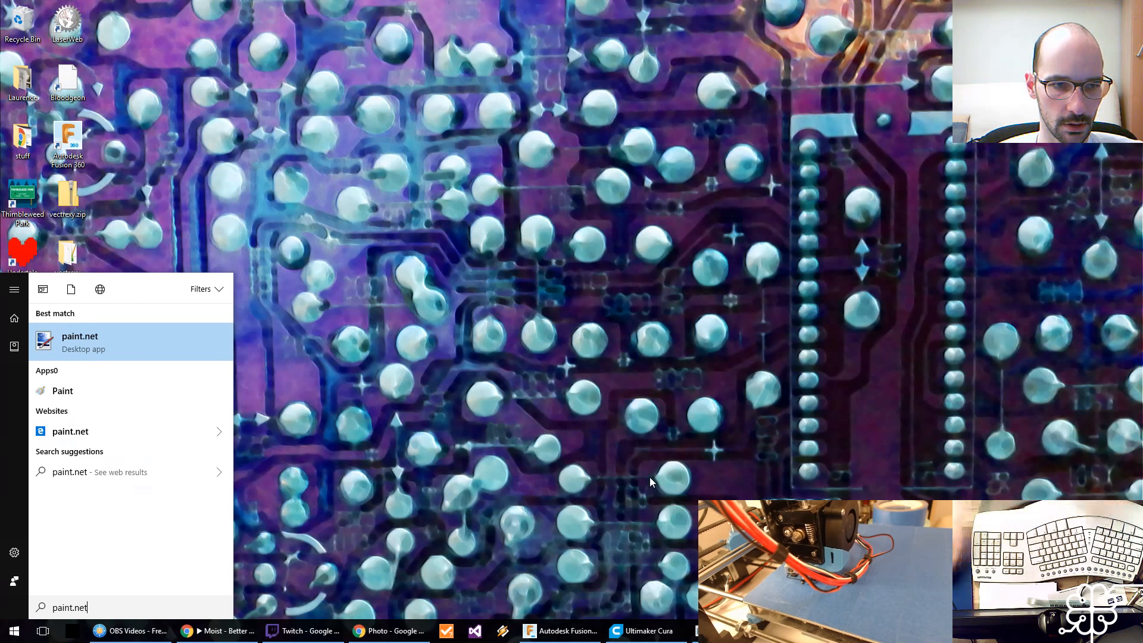
key("Return")
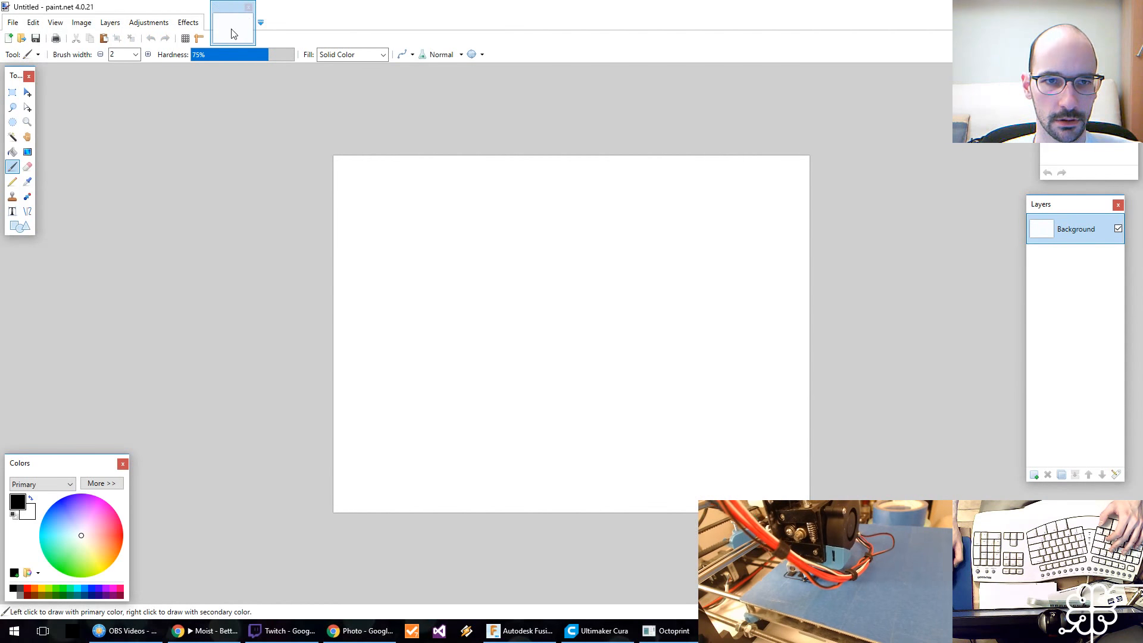
Step: Open the photo 20180521_202908.jpg from Dropbox > Documents > 3D Printing > Kinesis Advantage ML
left_click(23, 37)
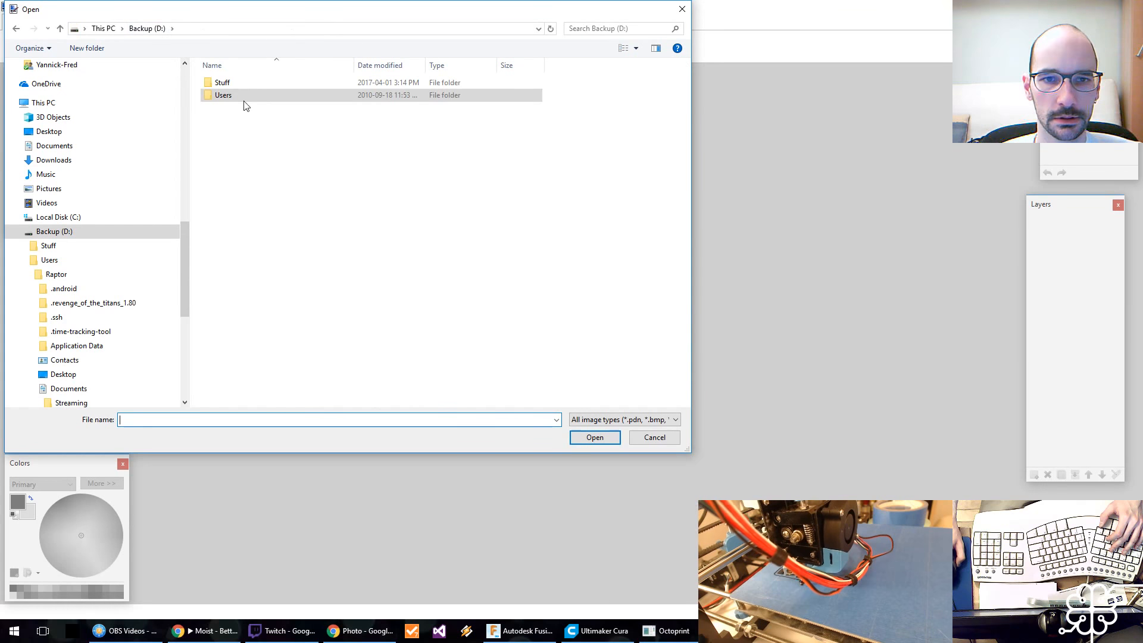
left_click(17, 235)
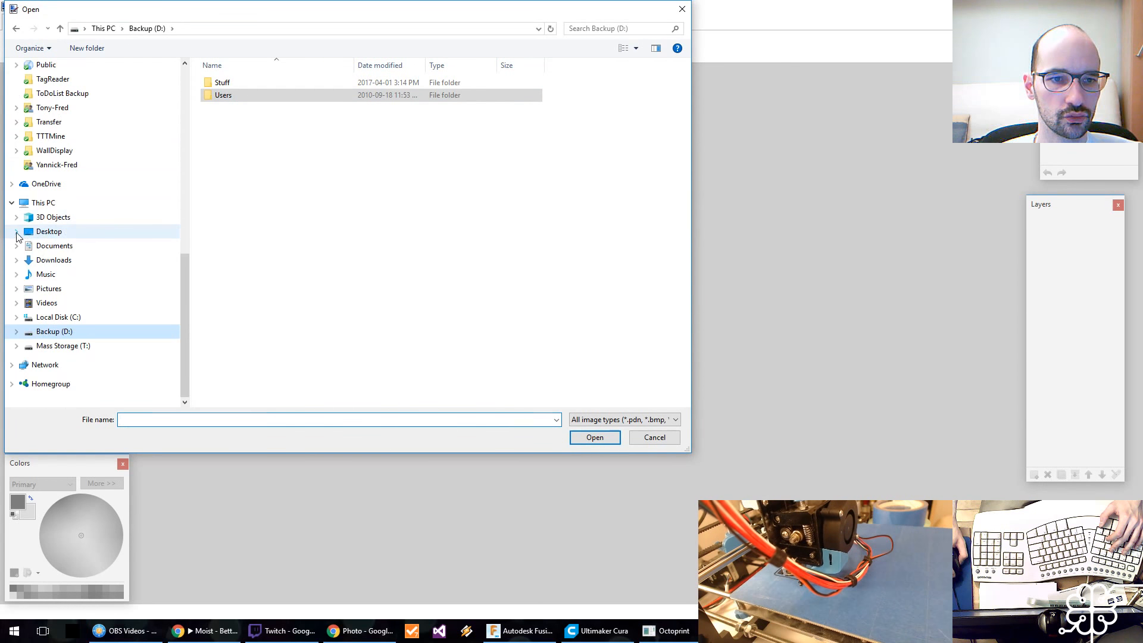
scroll(75, 295, "up", 15)
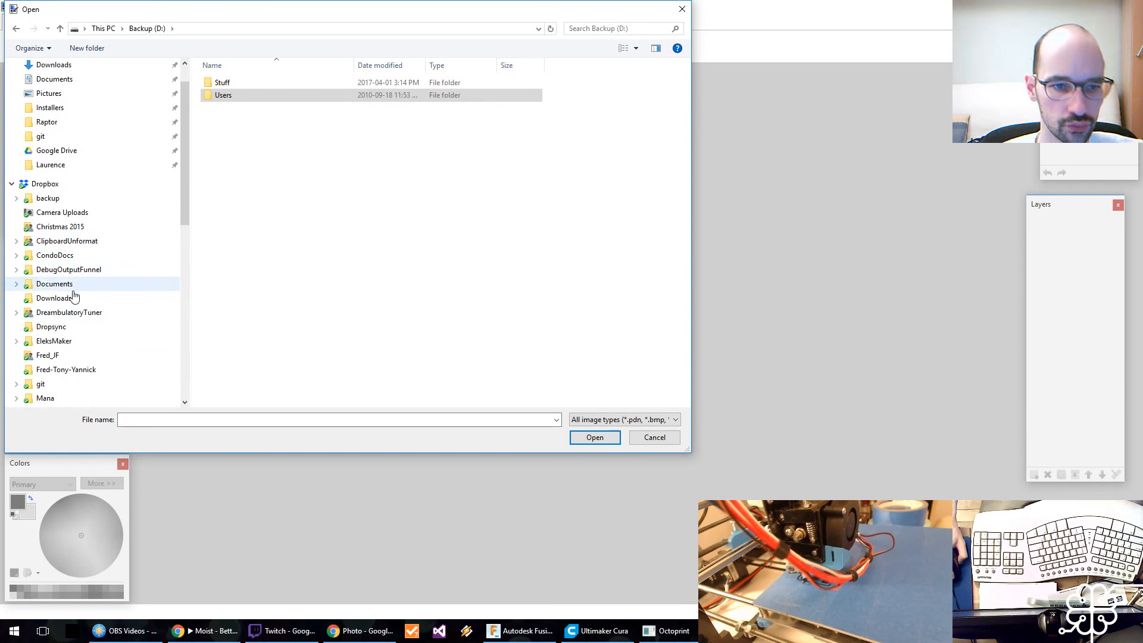
left_click(74, 296)
left_click(67, 285)
key("XF86AudioLowerVolume")
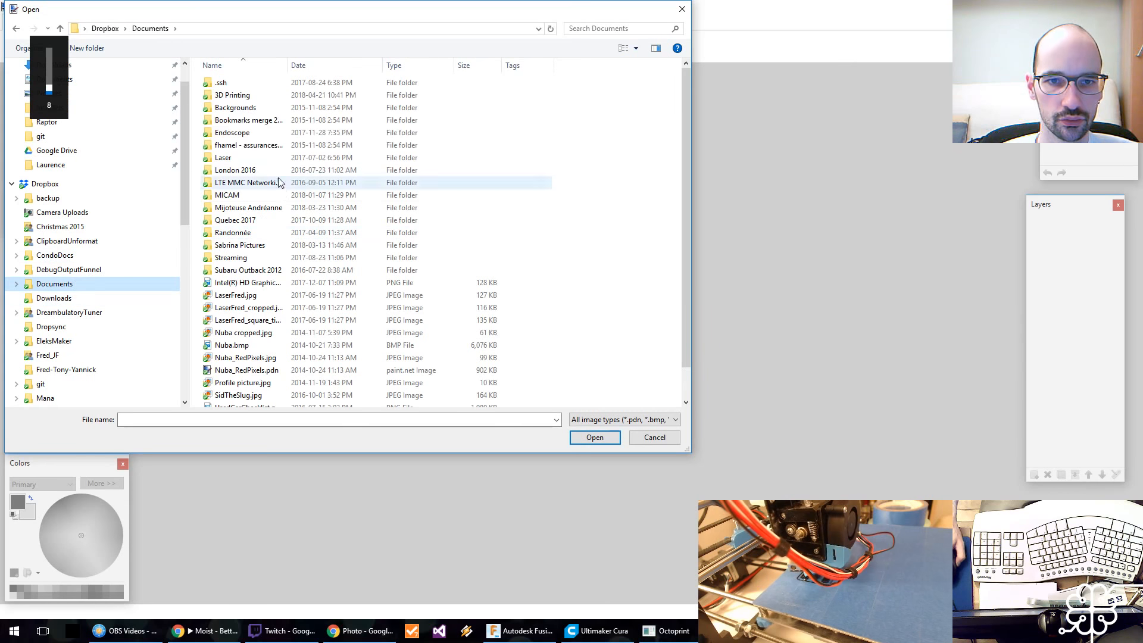
double_click(232, 96)
double_click(241, 107)
left_click(234, 104)
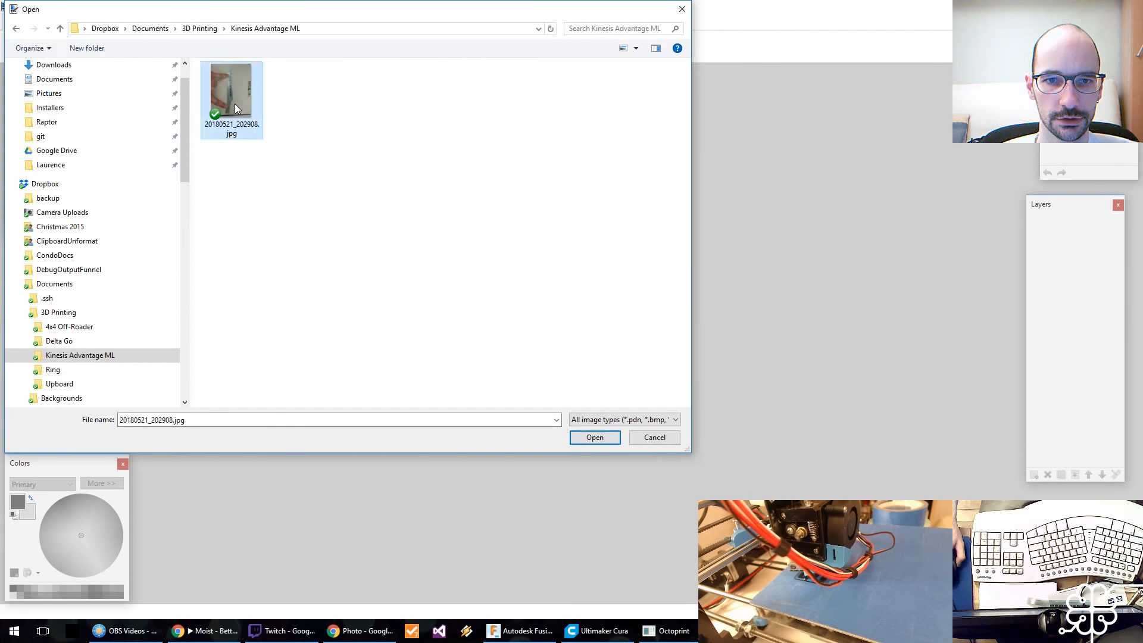
double_click(235, 103)
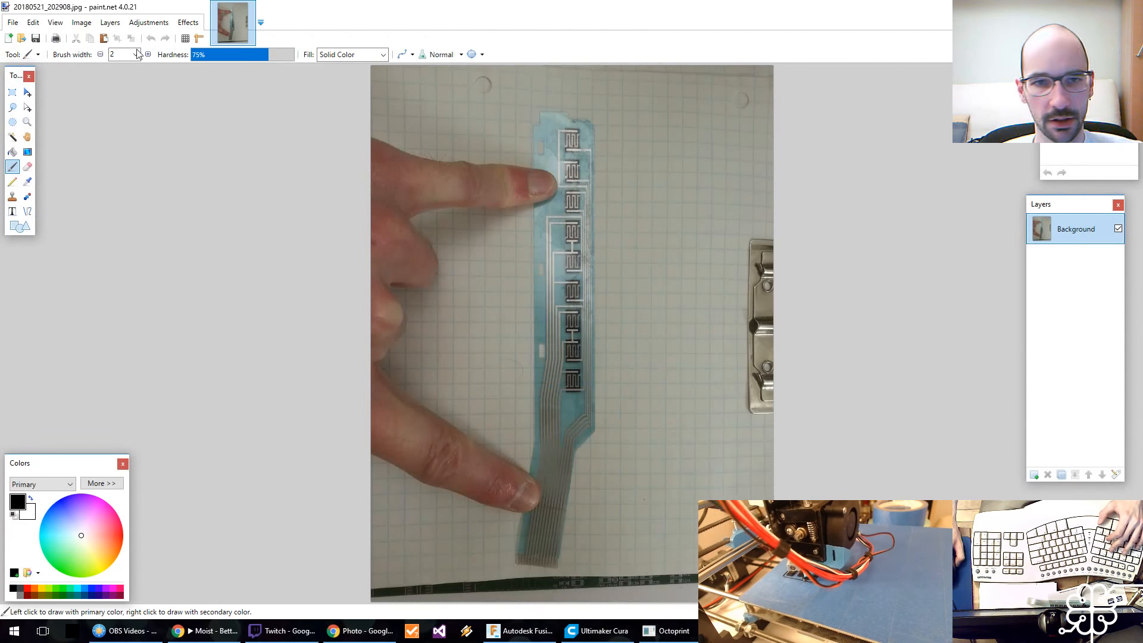
left_click(82, 22)
left_click(107, 117)
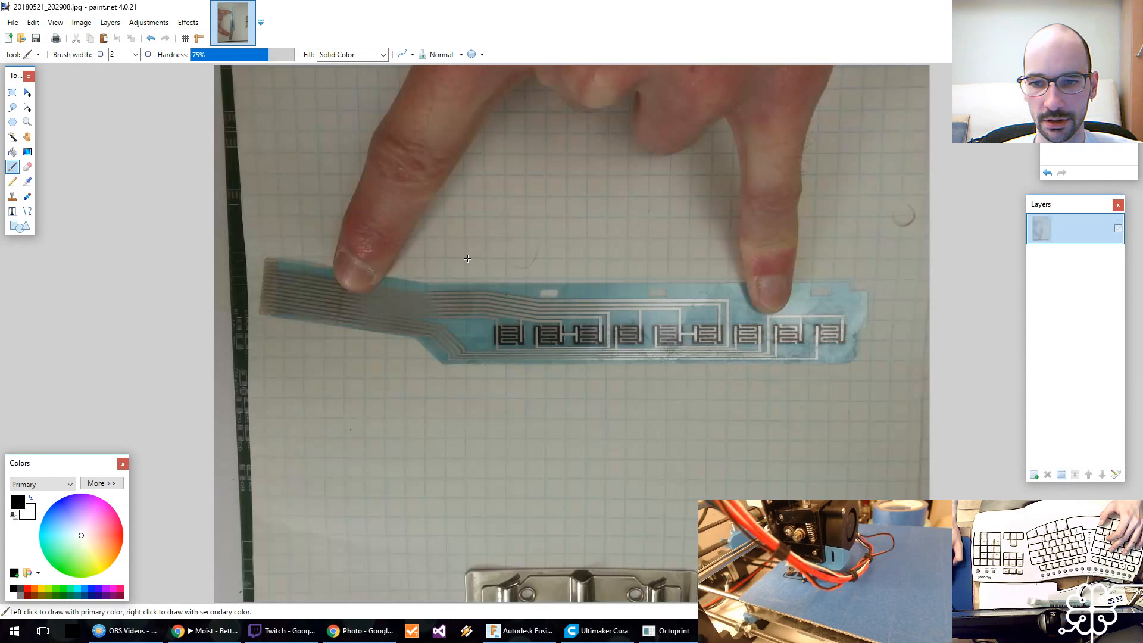
key("ctrl+z")
Step: Rotate the photo 90° counter-clockwise and crop it to the area around the blue circuit strip
left_click(79, 25)
left_click(123, 130)
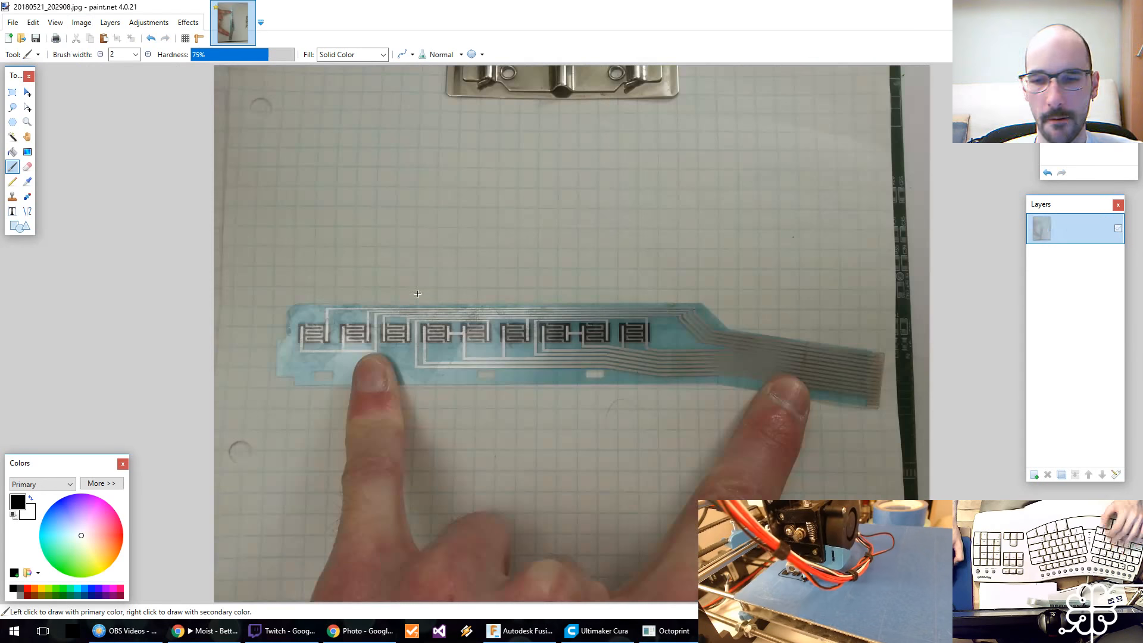
key("s")
mouse_move(259, 267)
left_mouse_down()
mouse_move(262, 280)
mouse_move(900, 457)
left_mouse_up()
key("ctrl+shift+x")
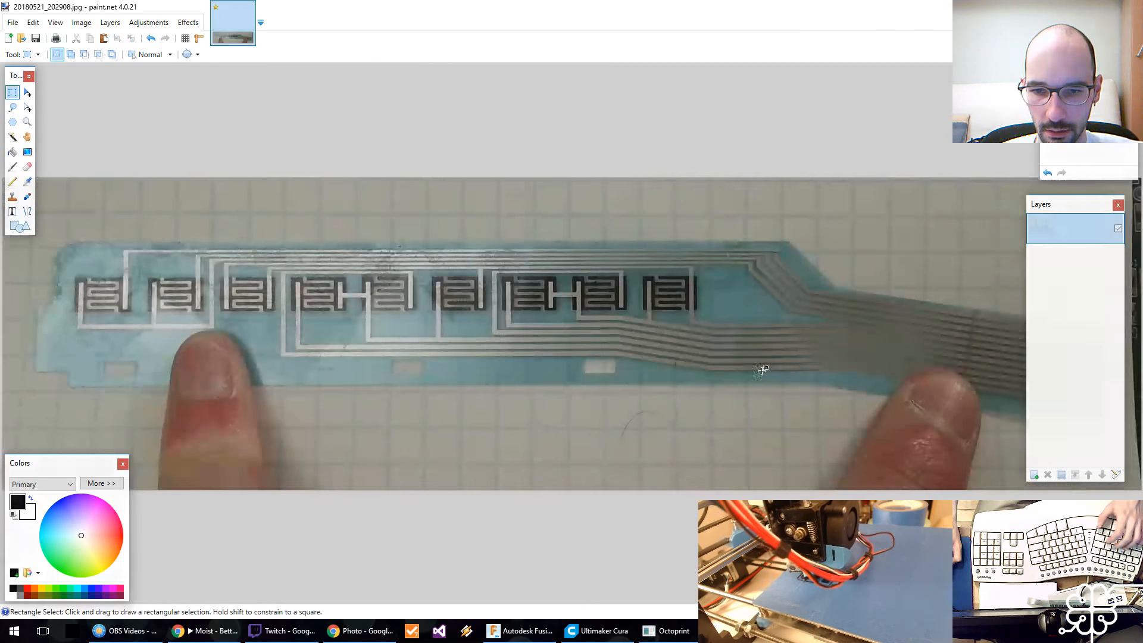
Step: Add a new layer above the photo and set up the Paint Bucket with Image sampling and a red primary color
left_click_drag(1067, 207, 1076, 304)
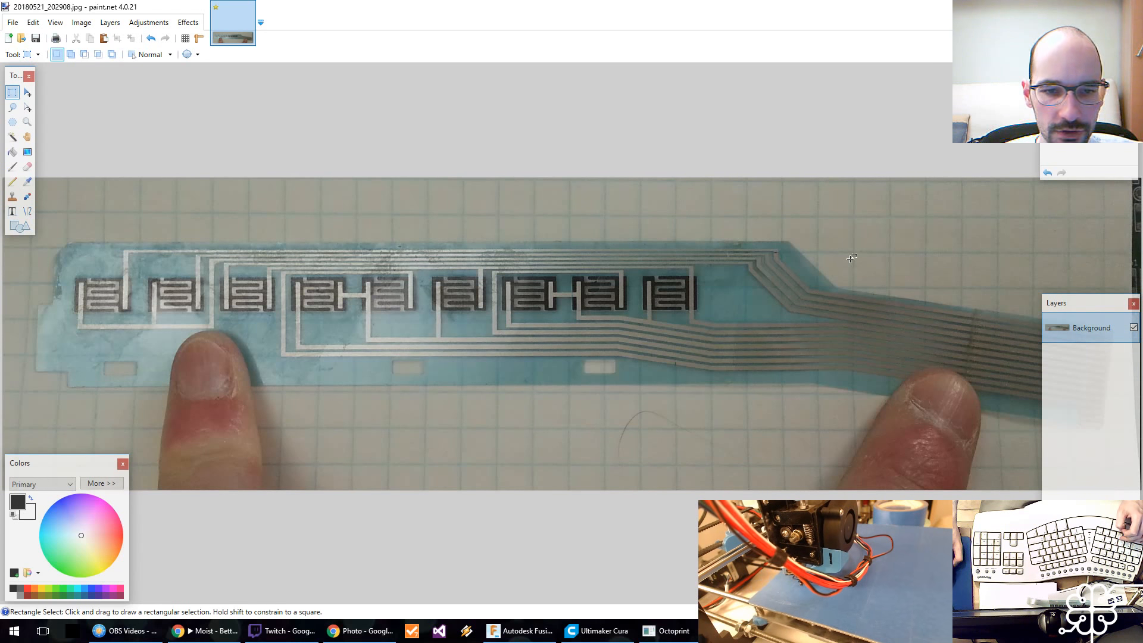
key("ctrl+shift+n")
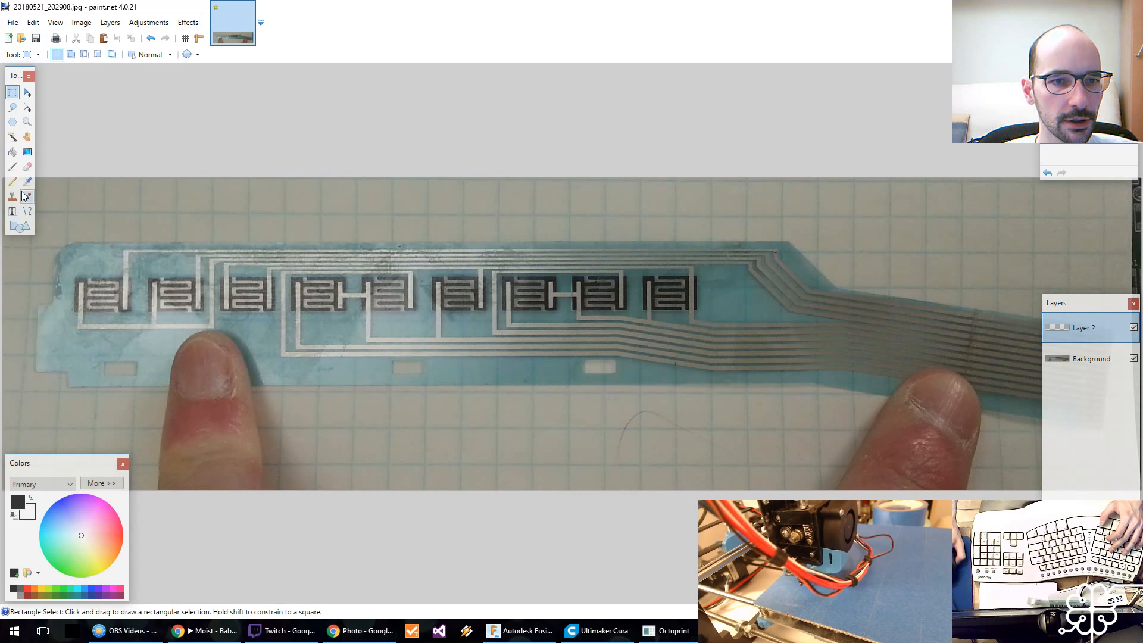
left_click(12, 152)
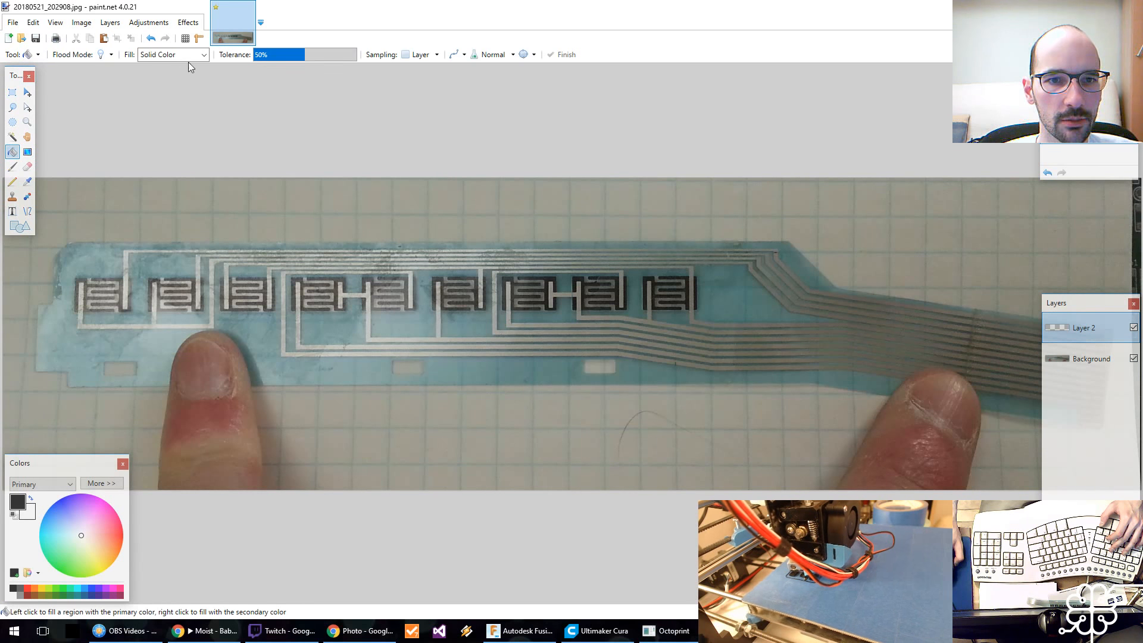
left_click(437, 54)
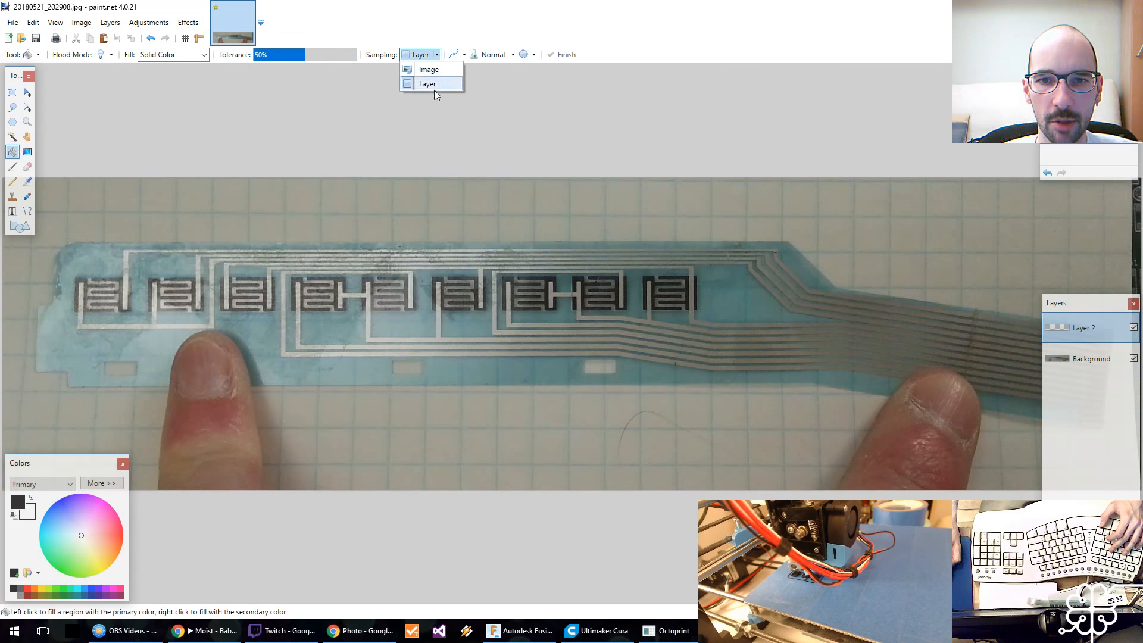
left_click(429, 69)
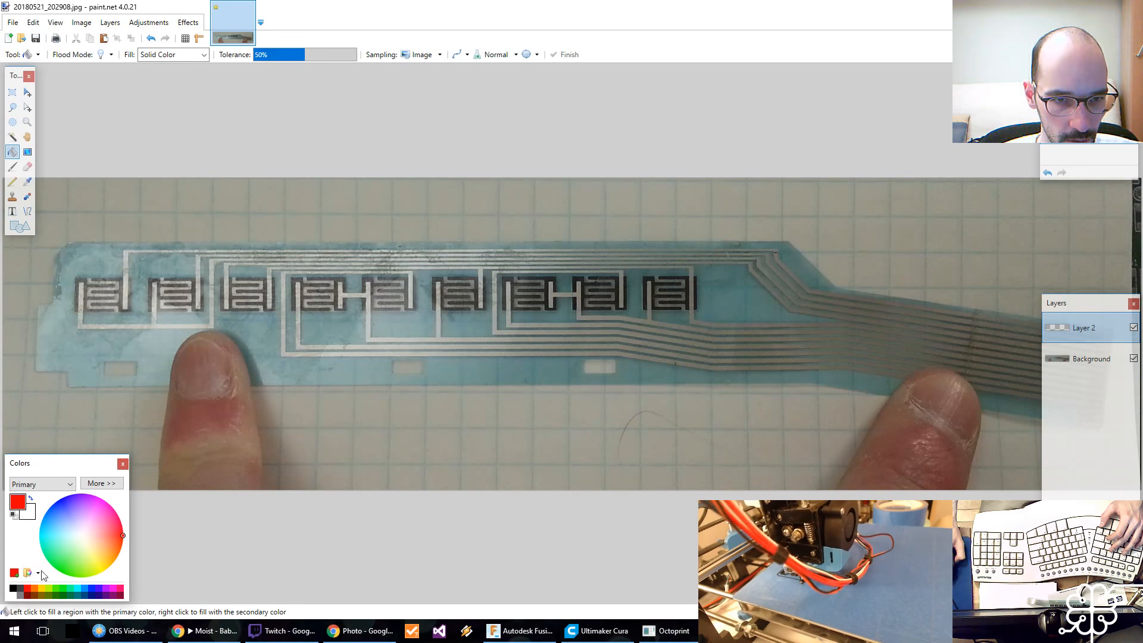
Step: Try flood-filling the strip's silver traces in red at tolerances from 50% down to 9%, and undo the fills
left_click(160, 385)
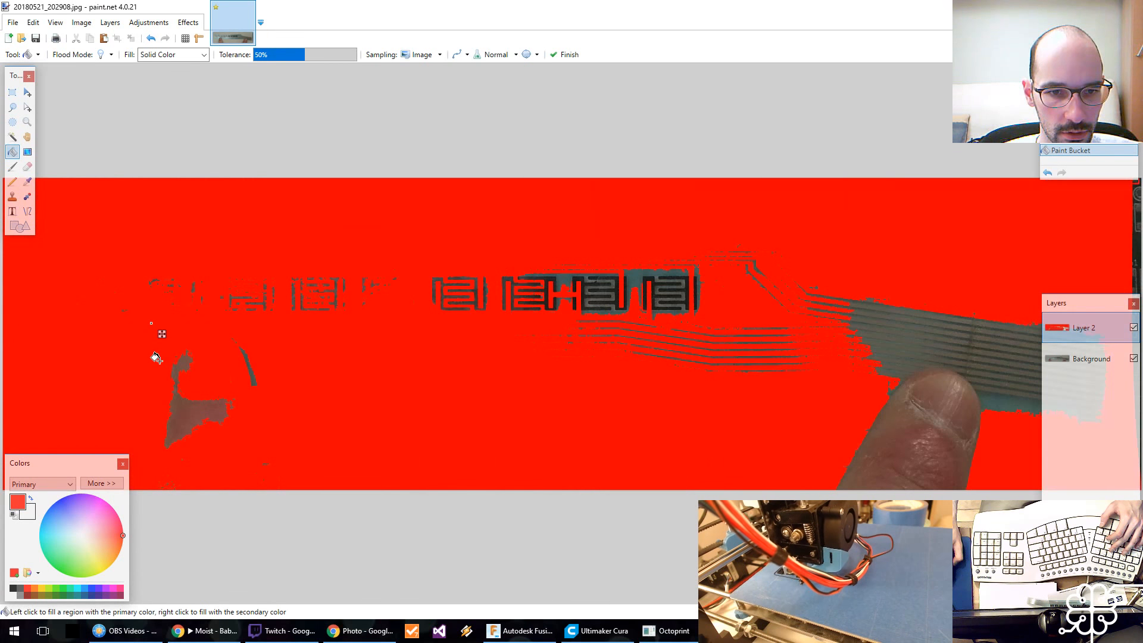
key("ctrl+z")
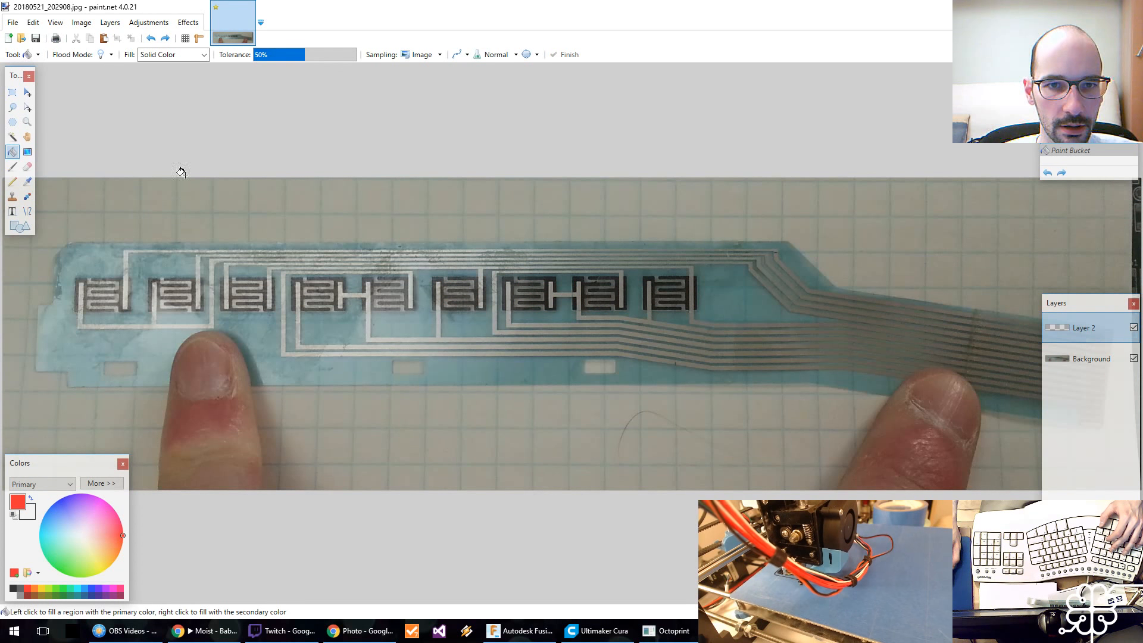
left_click(156, 326)
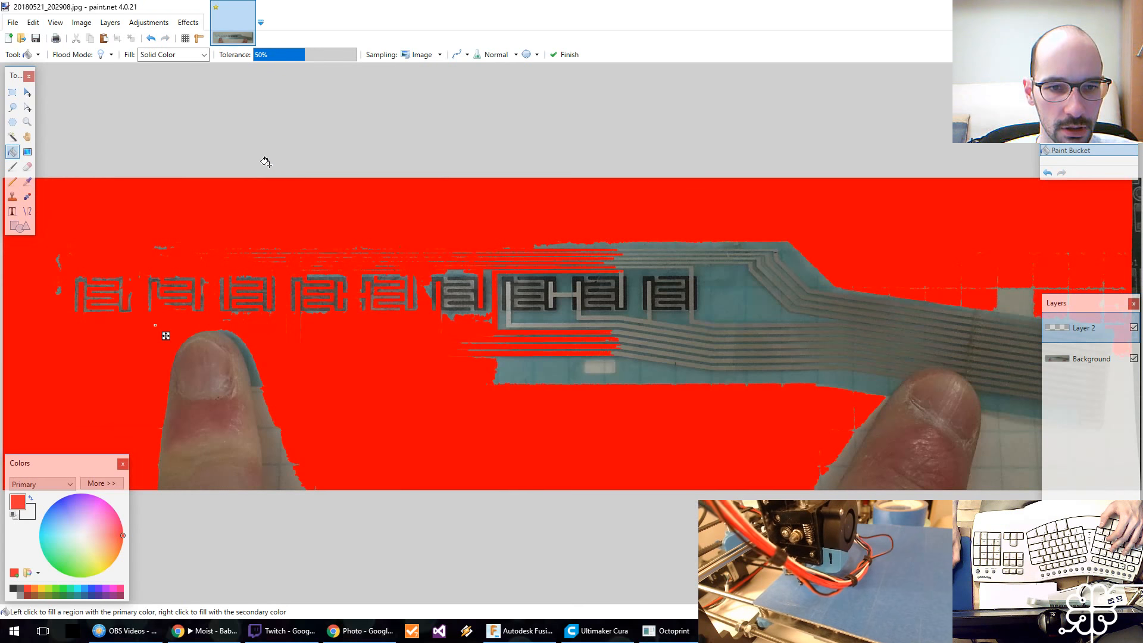
left_click_drag(275, 61, 271, 62)
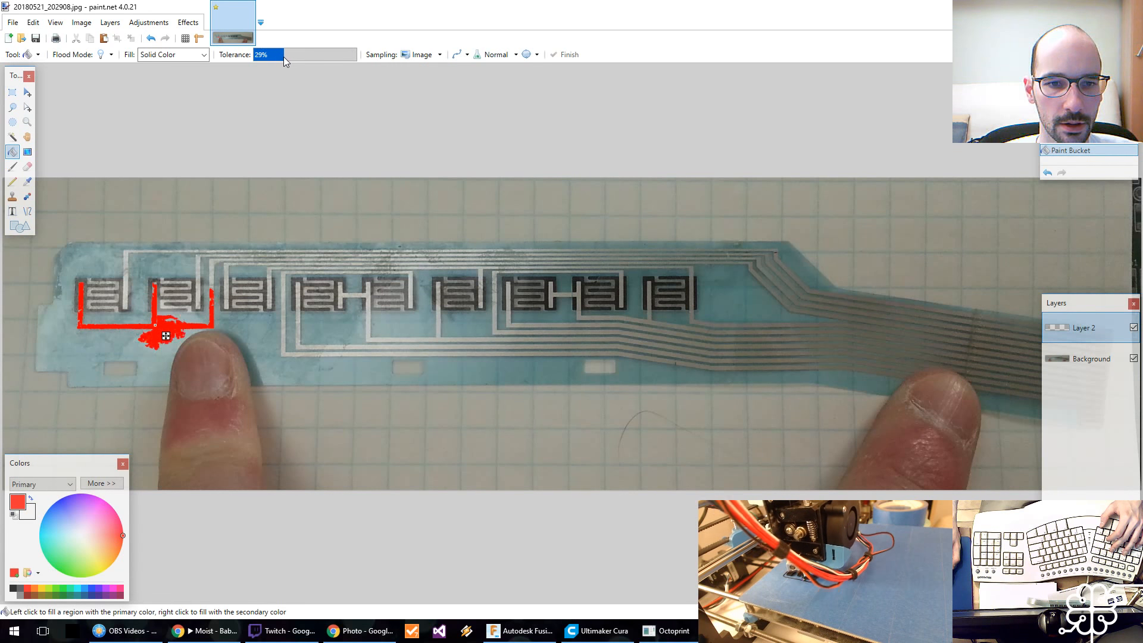
left_click_drag(287, 61, 277, 62)
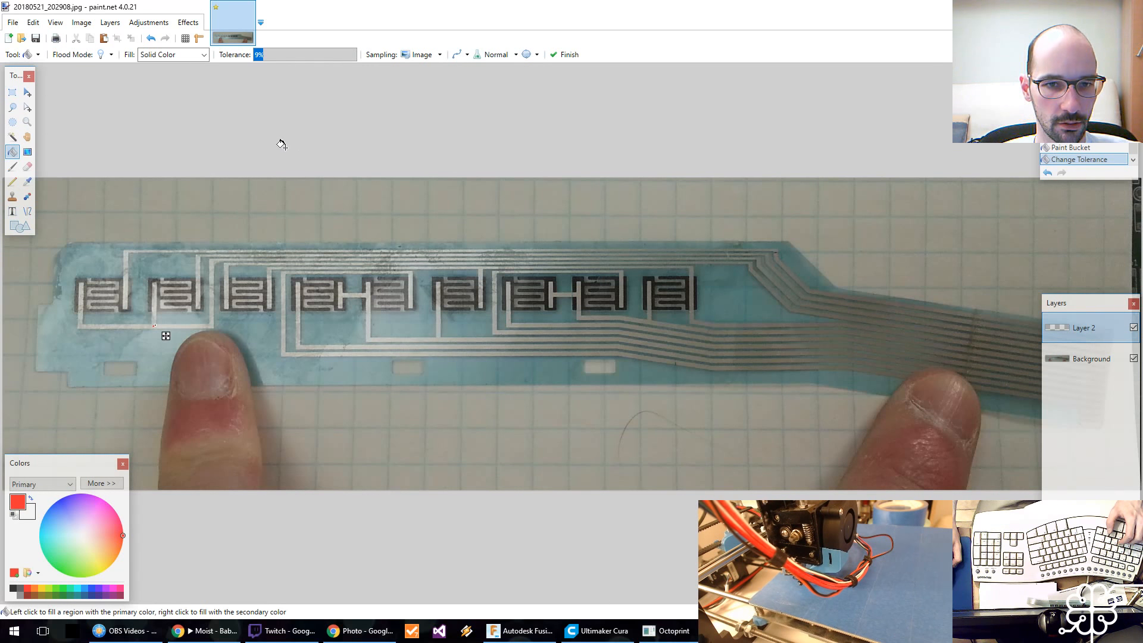
type("50")
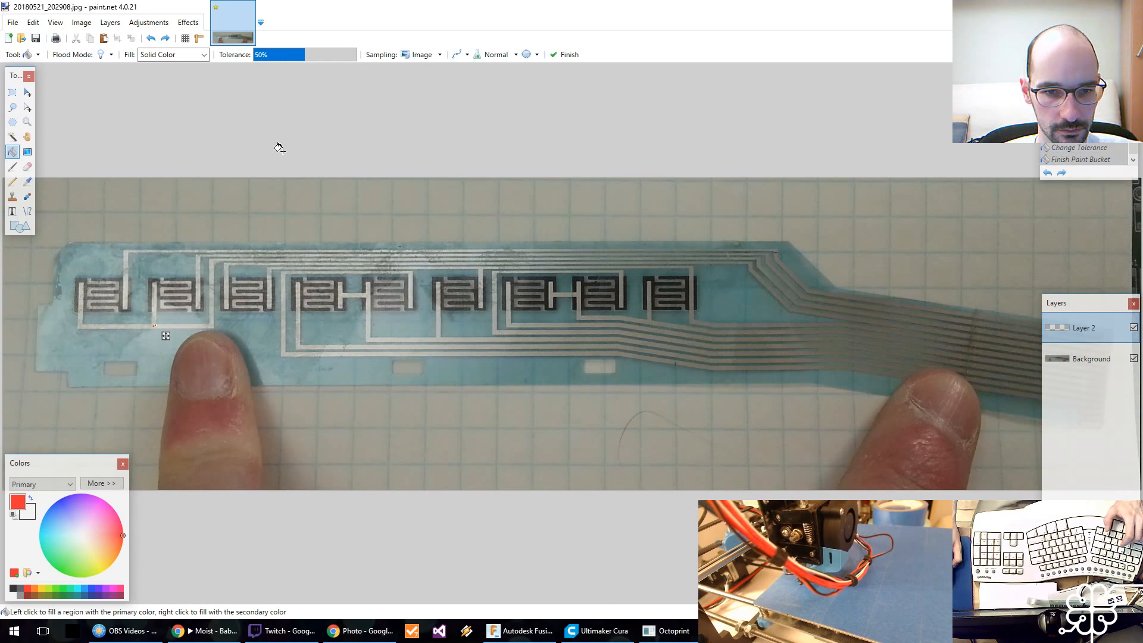
key("Return")
key("ctrl+z")
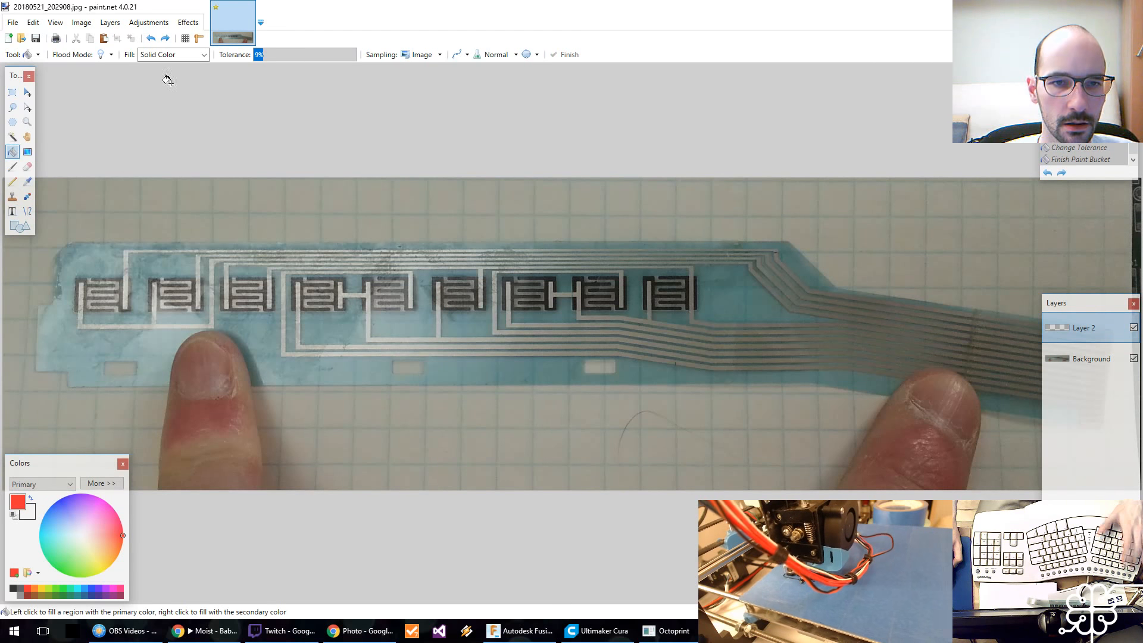
left_click(111, 28)
left_click(110, 25)
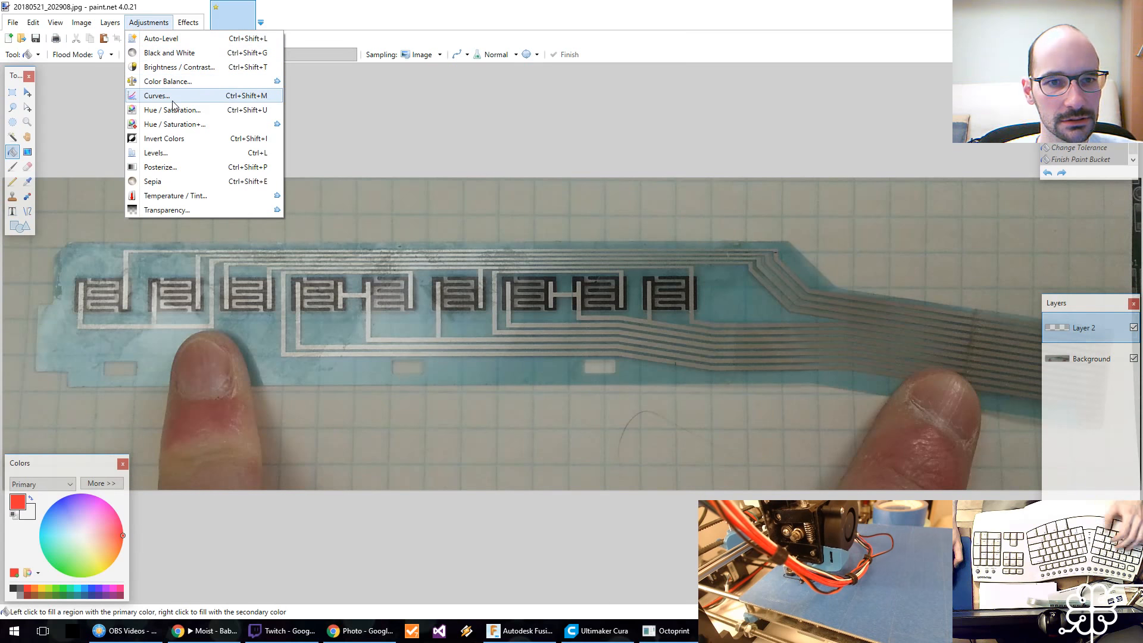
left_click(173, 66)
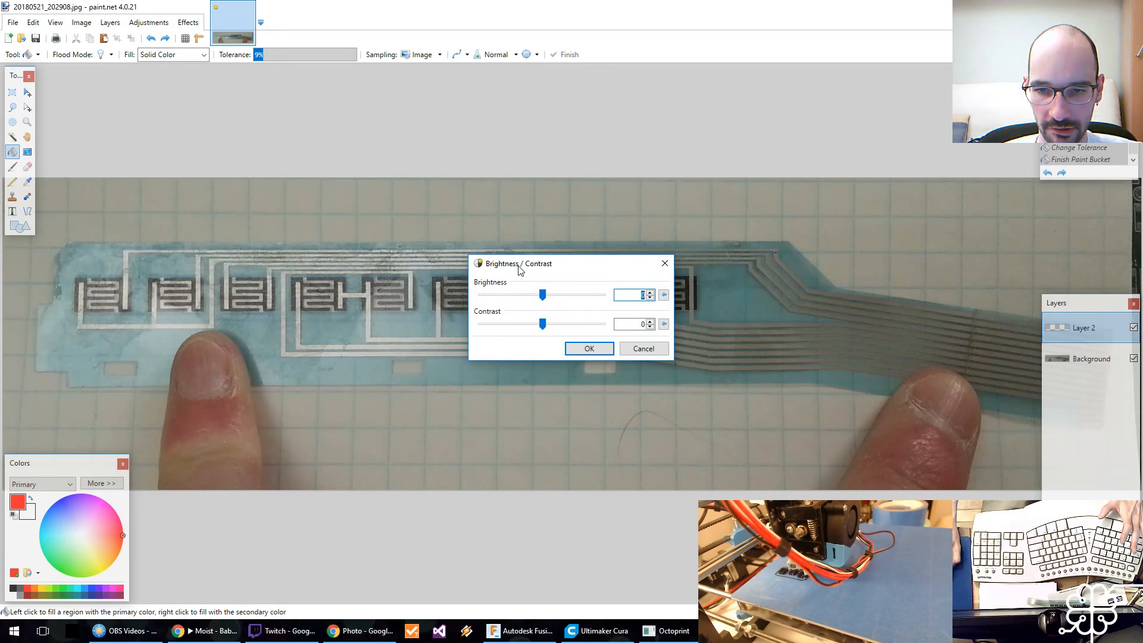
left_click_drag(522, 264, 405, 443)
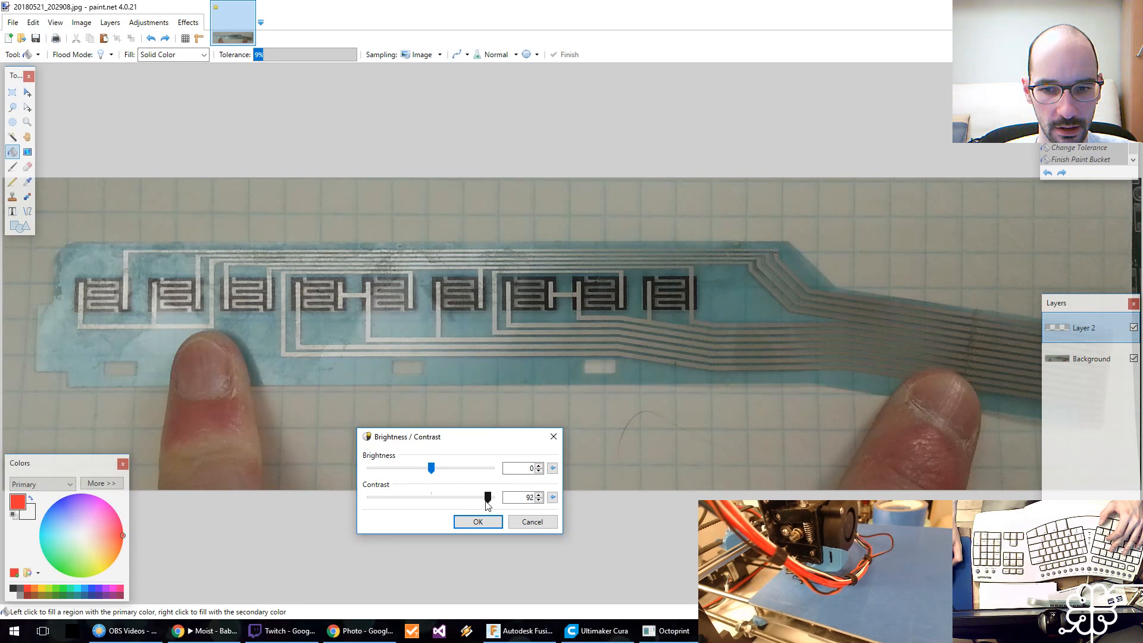
left_click(518, 522)
Step: Try contrast values of 70 and 24 on the Background layer with Brightness / Contrast, and cancel the adjustment
left_click(1091, 358)
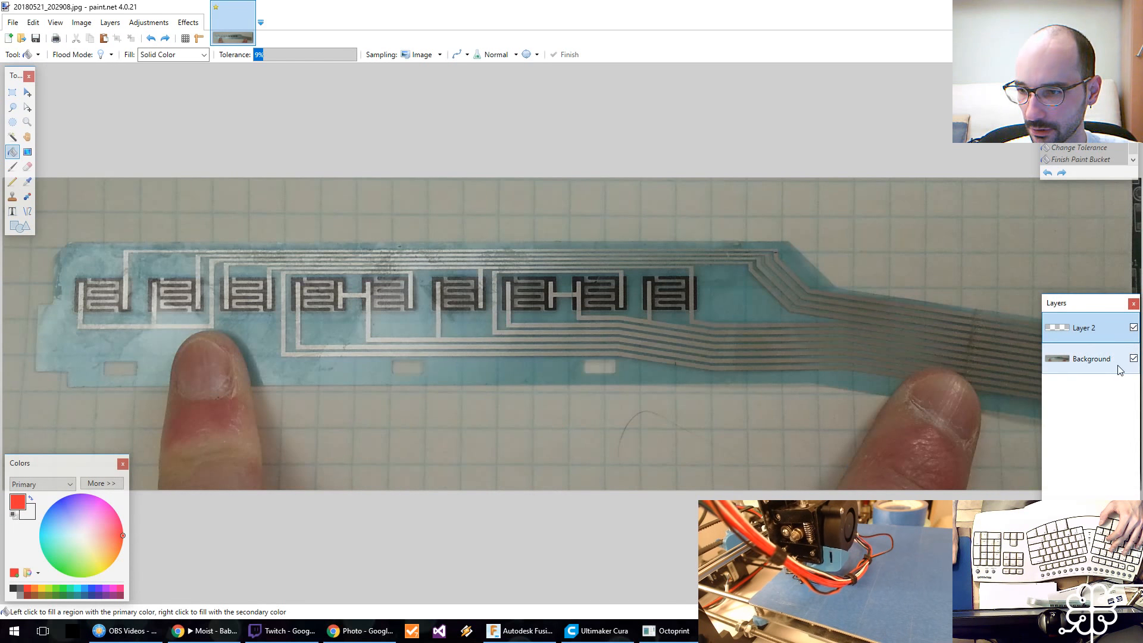
left_click(81, 22)
mouse_move(110, 22)
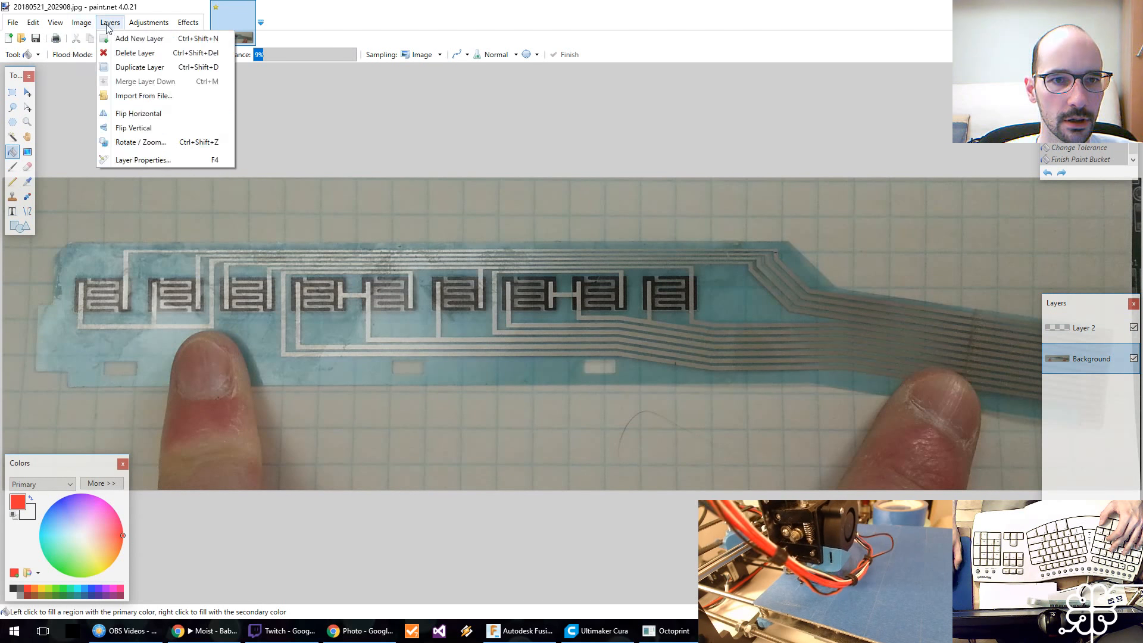
mouse_move(149, 23)
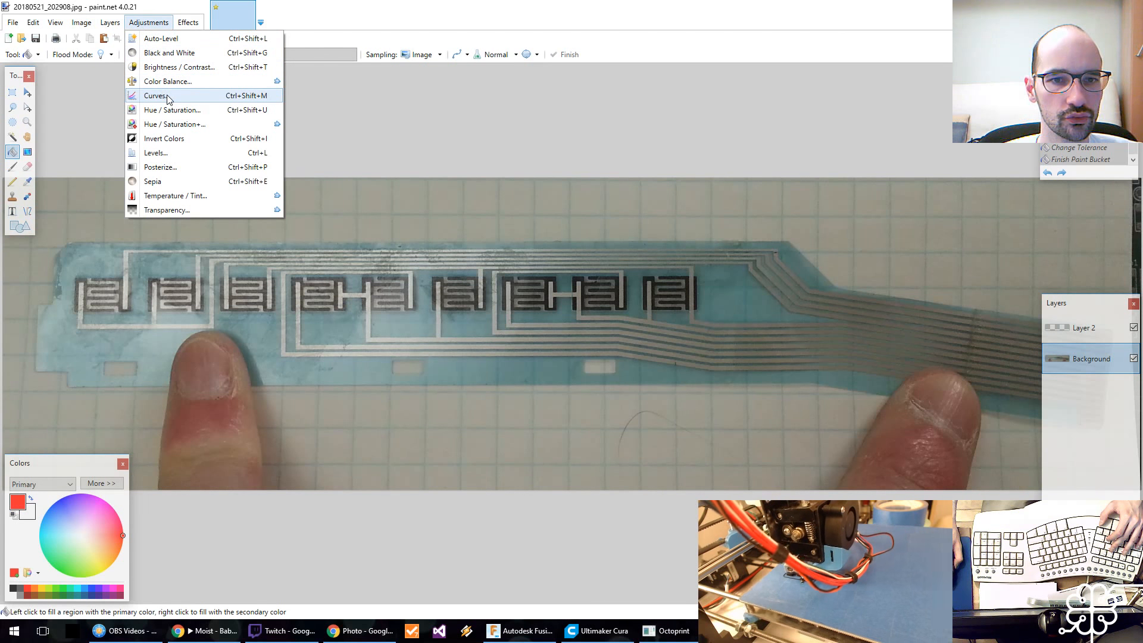
left_click(179, 67)
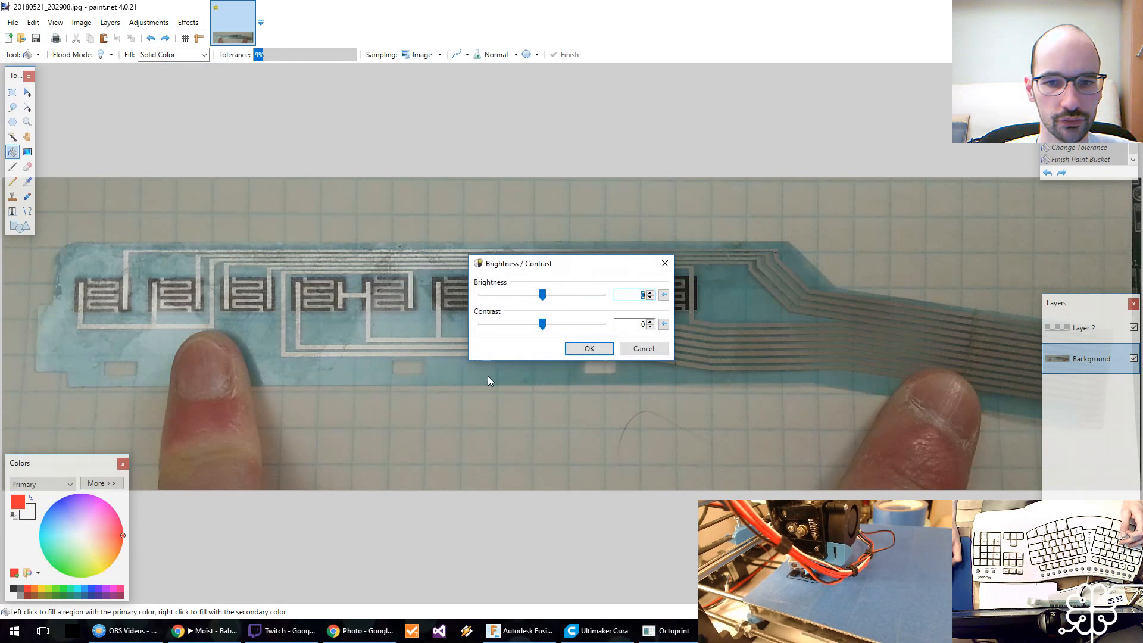
left_click_drag(531, 269, 491, 466)
left_click_drag(510, 524, 545, 527)
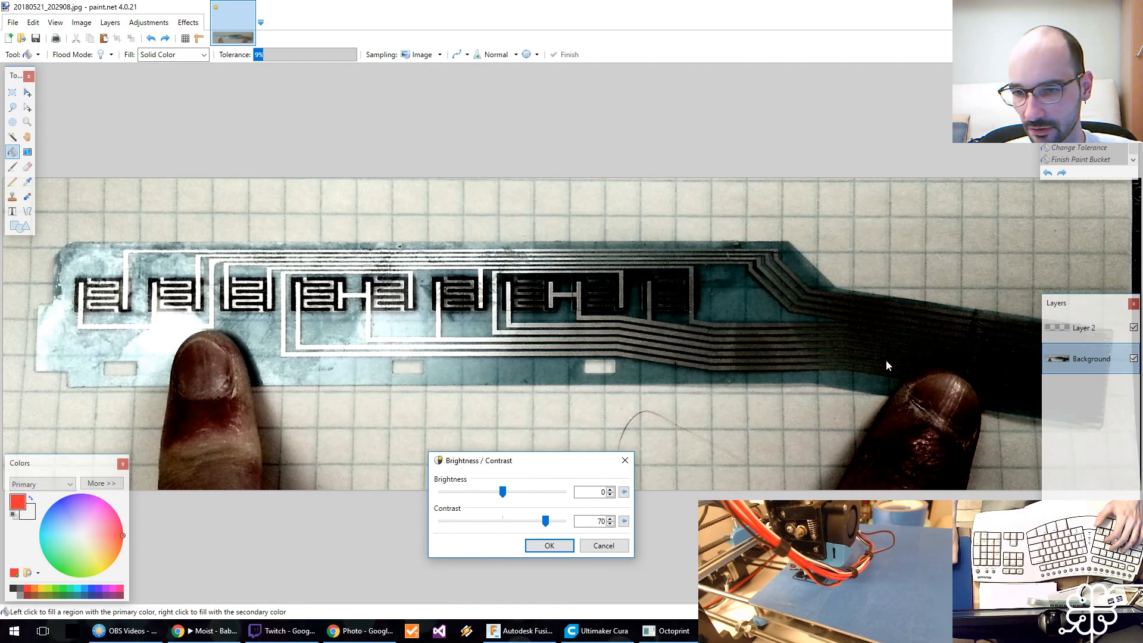
left_click_drag(549, 527, 517, 550)
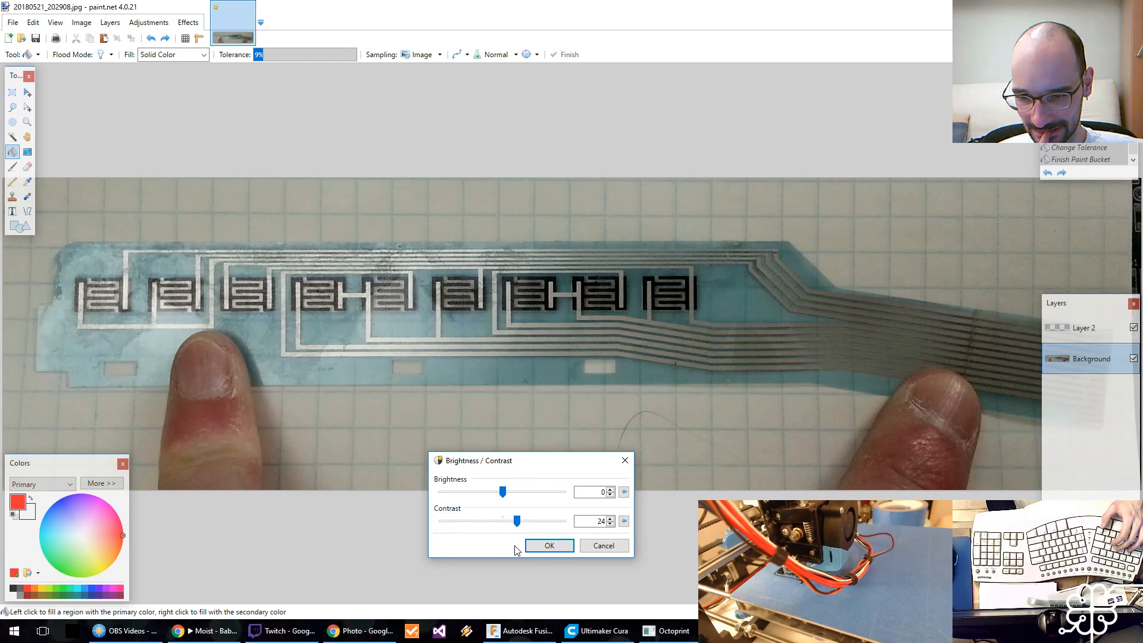
left_click(604, 545)
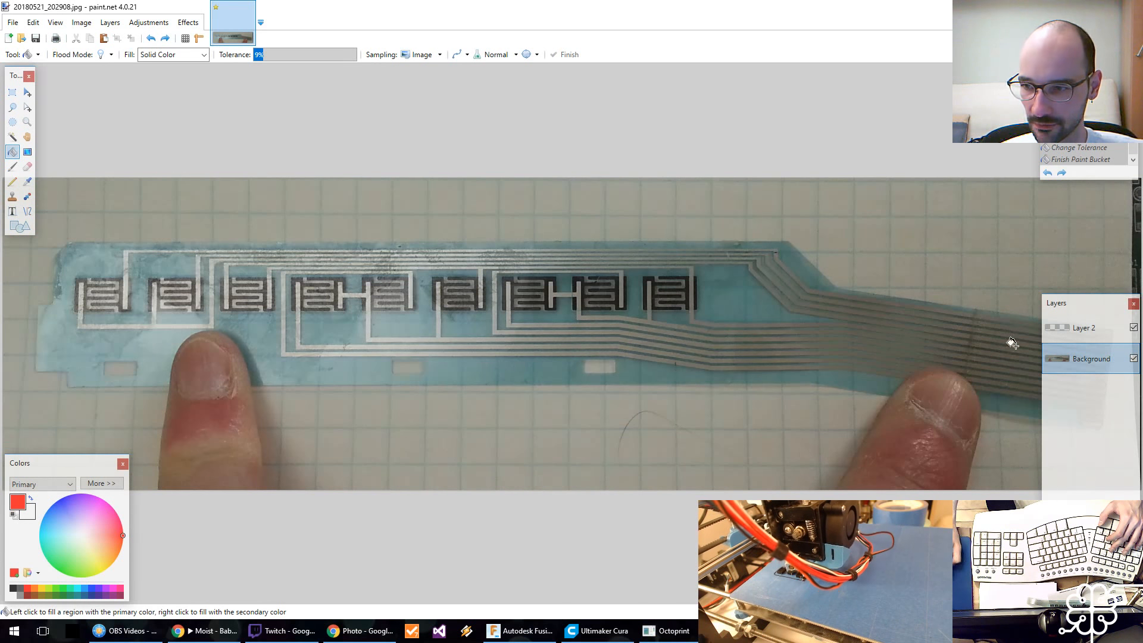
Step: Paint a white test blob on Layer 2 over the second contact pad from the left, using the Paintbrush at width 85
left_click(1083, 328)
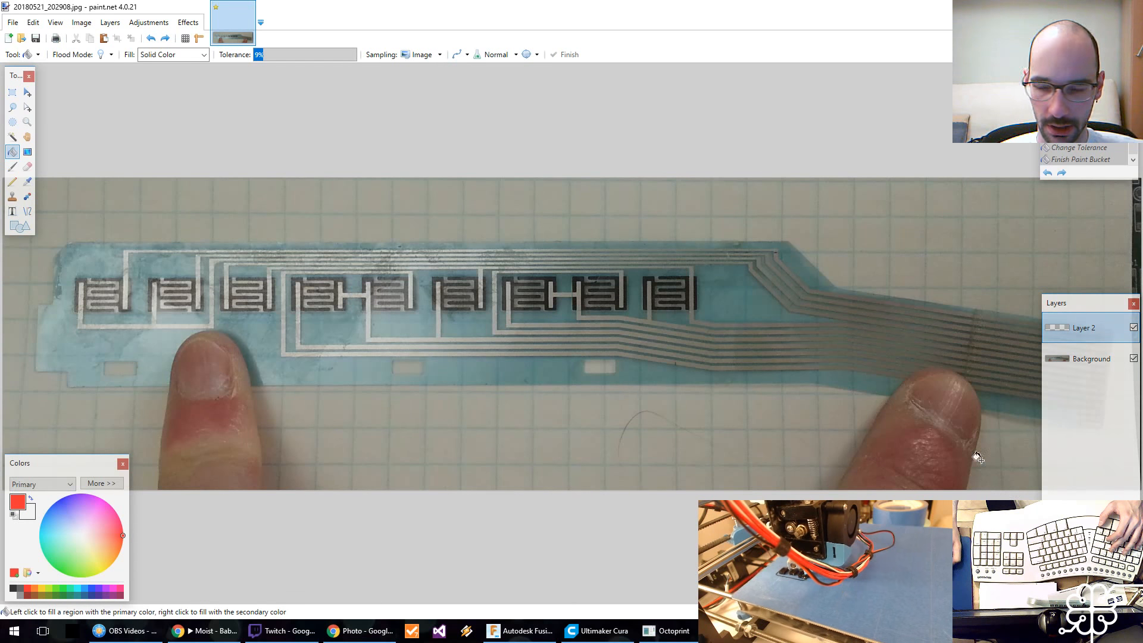
double_click(1083, 328)
key("Escape")
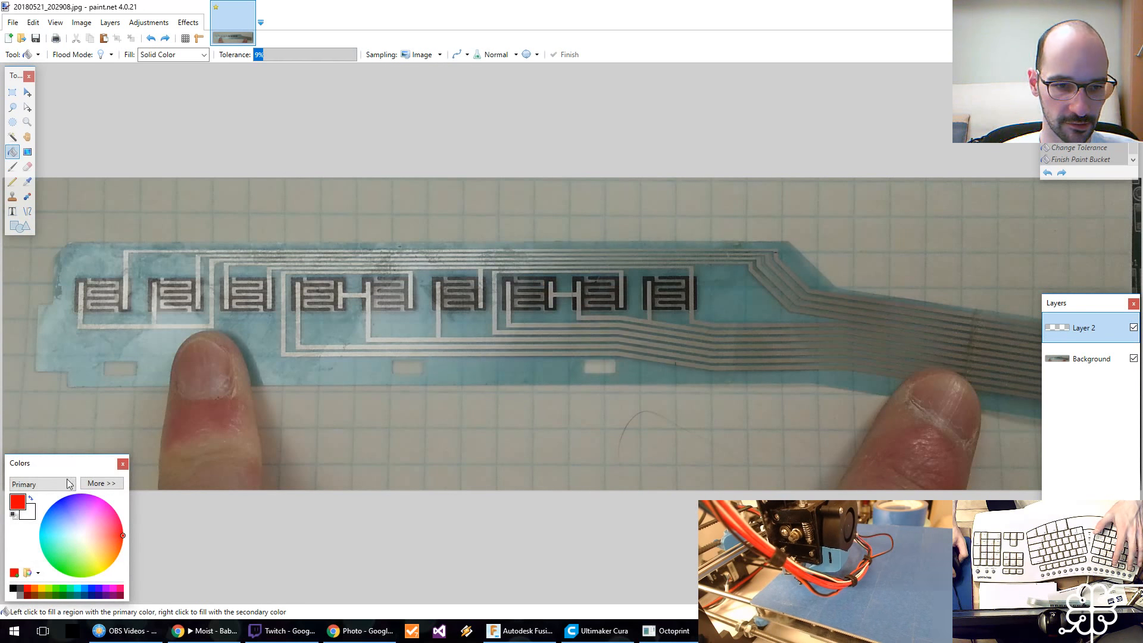
left_click(25, 199)
left_click(13, 182)
left_click(12, 168)
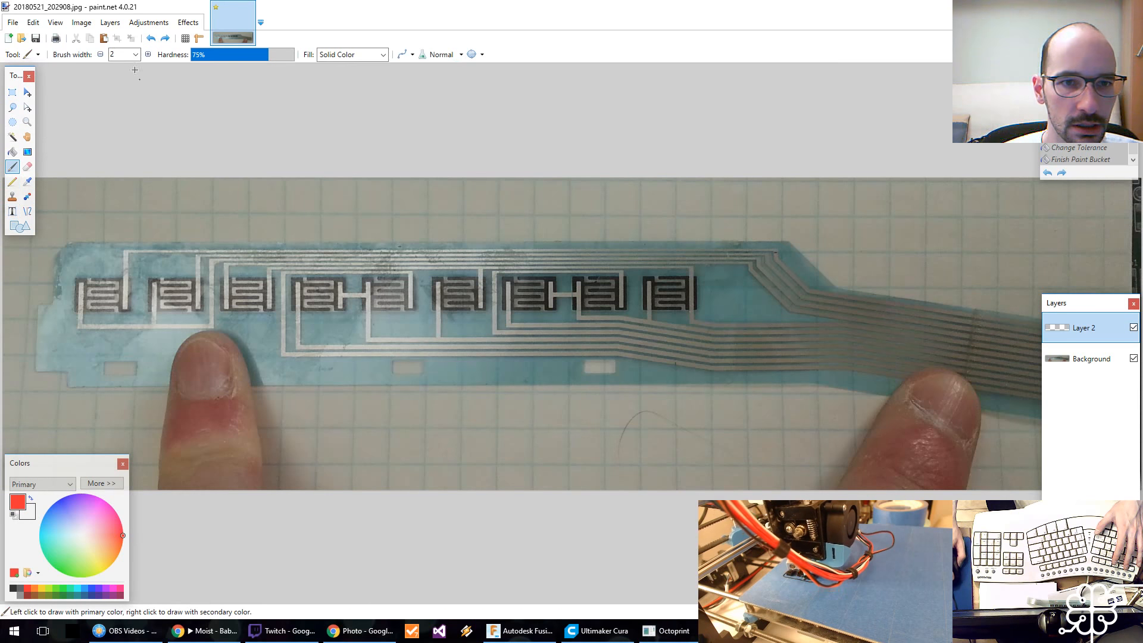
left_click(137, 55)
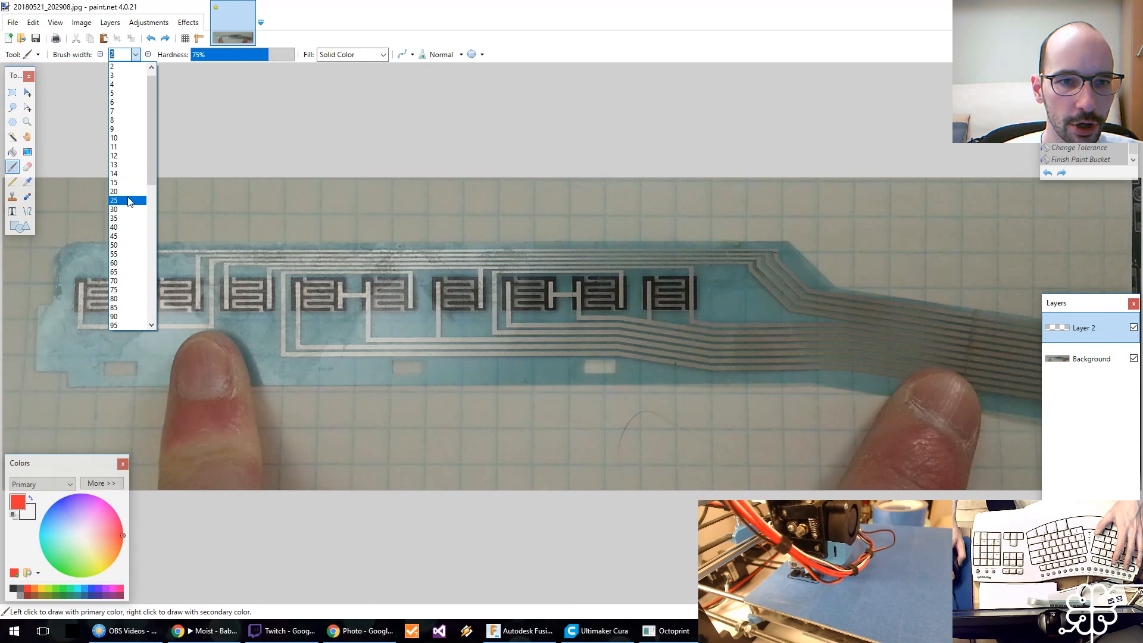
left_click(119, 307)
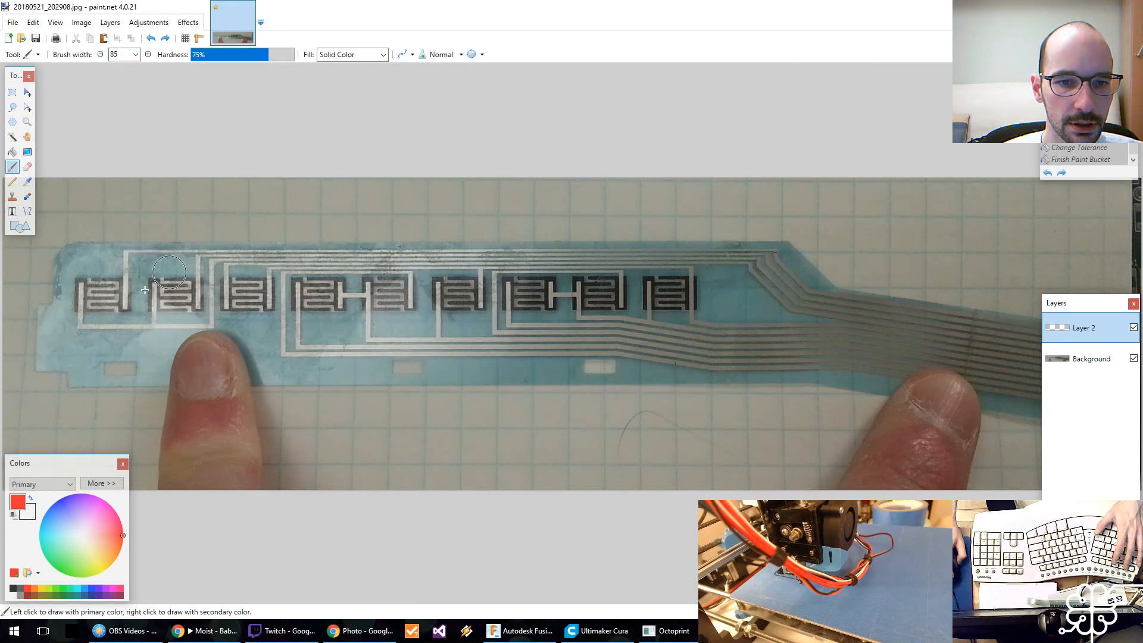
left_click(31, 498)
mouse_move(173, 307)
left_mouse_down()
mouse_move(163, 316)
mouse_move(185, 324)
left_mouse_up()
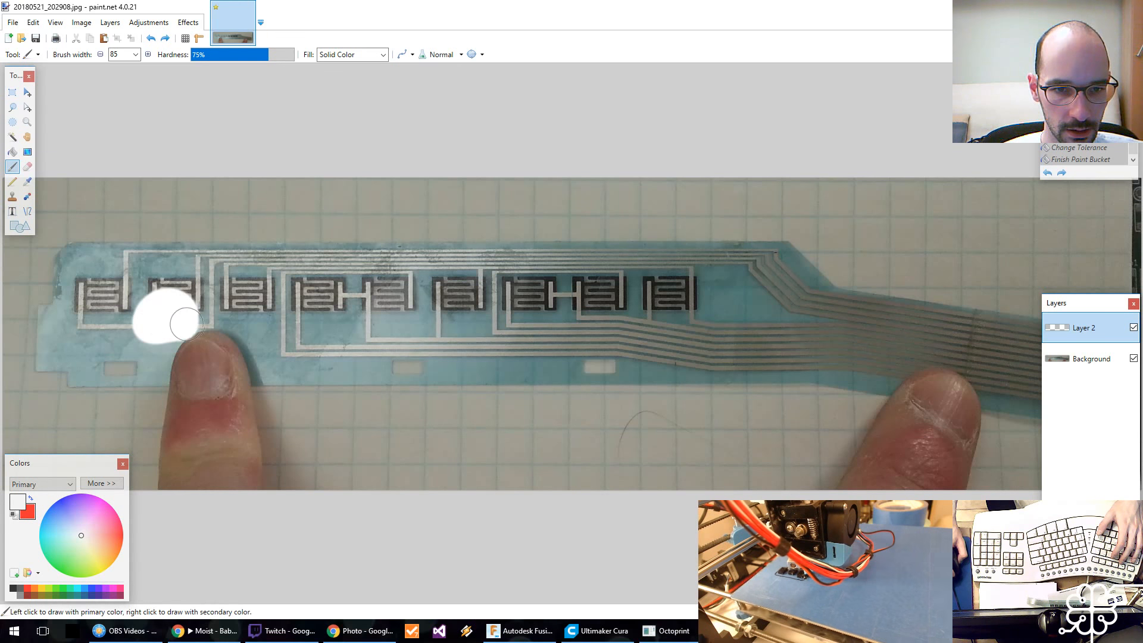
Step: Try the blending modes Multiply, Additive, Color Dodge and Reflect on Layer 2
double_click(1069, 327)
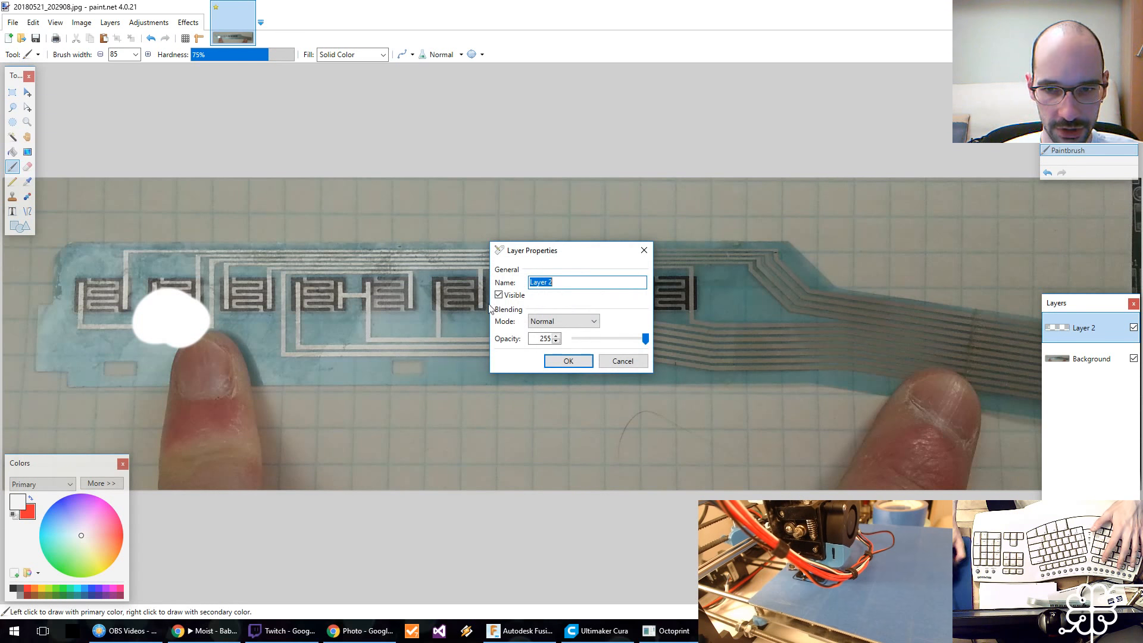
left_click(564, 321)
left_click(568, 345)
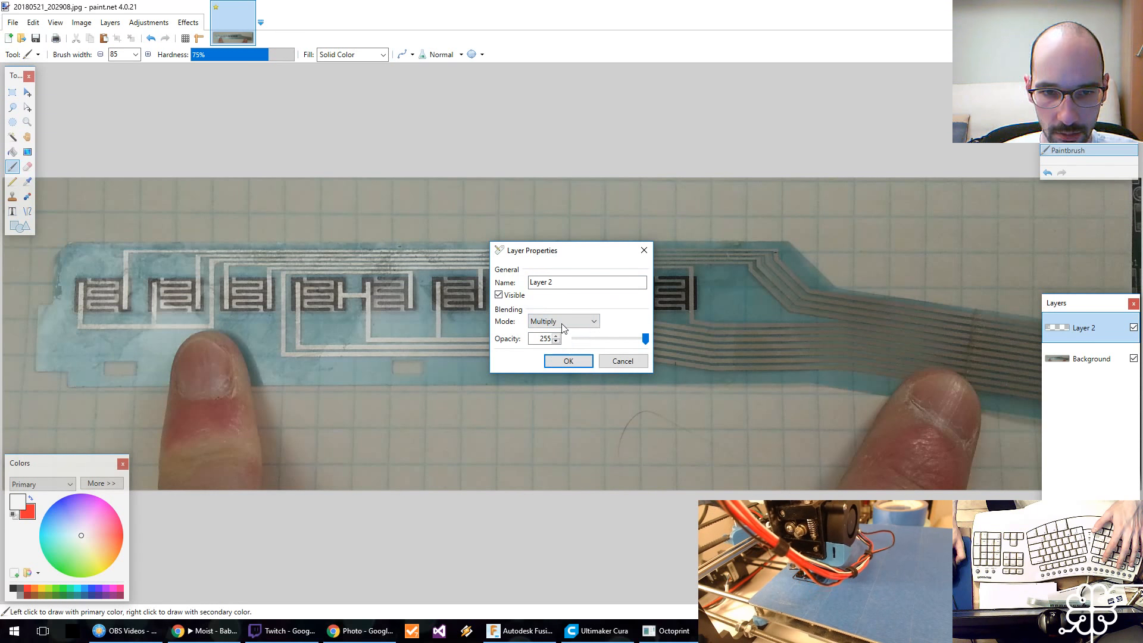
left_click(564, 324)
left_click(566, 356)
left_click(567, 324)
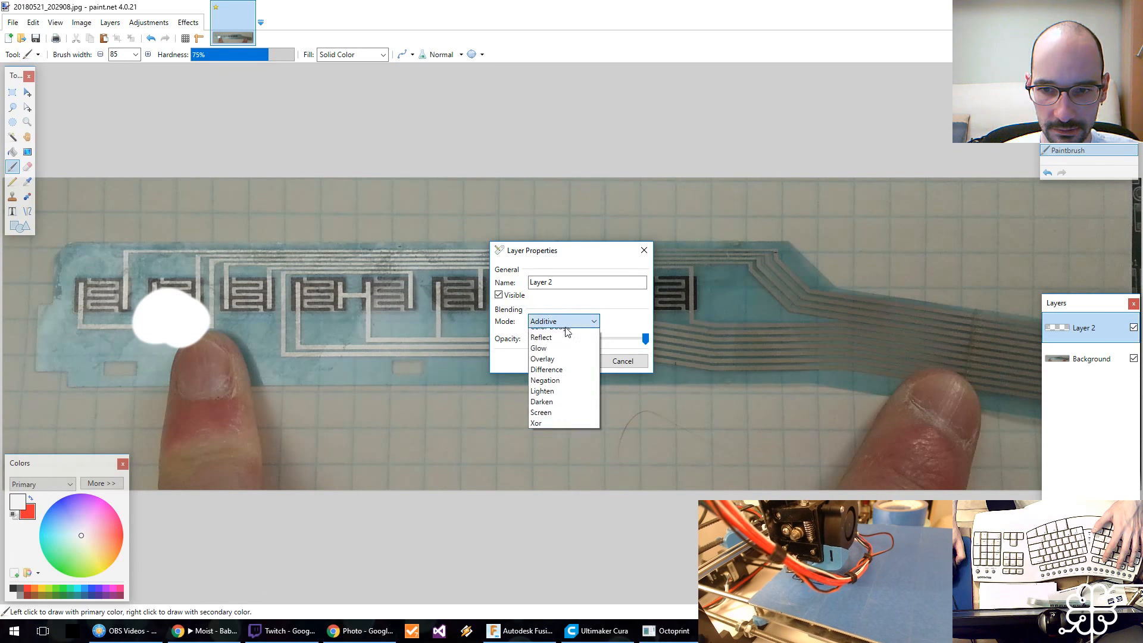
left_click(571, 366)
left_click(562, 321)
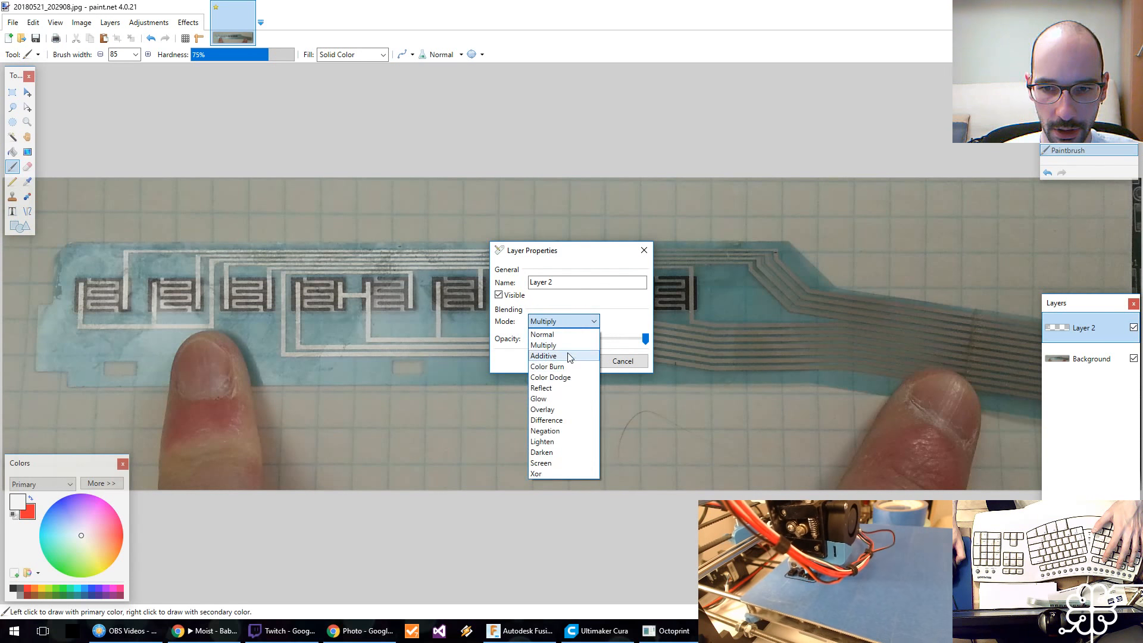
left_click(569, 375)
left_click(568, 325)
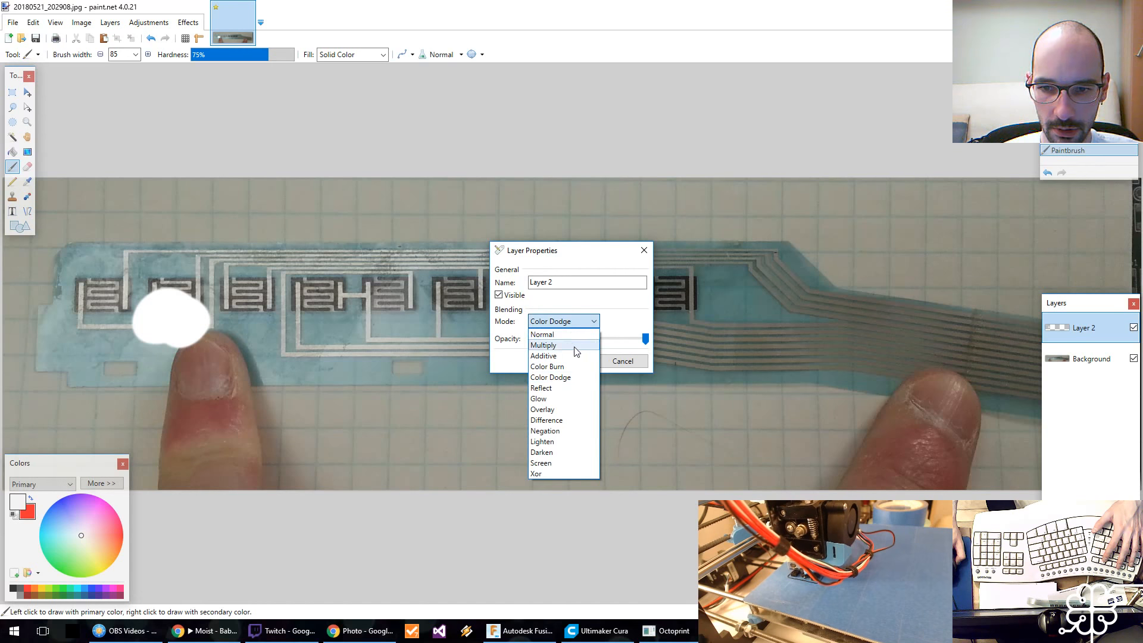
left_click(566, 387)
left_click(562, 321)
left_click(563, 322)
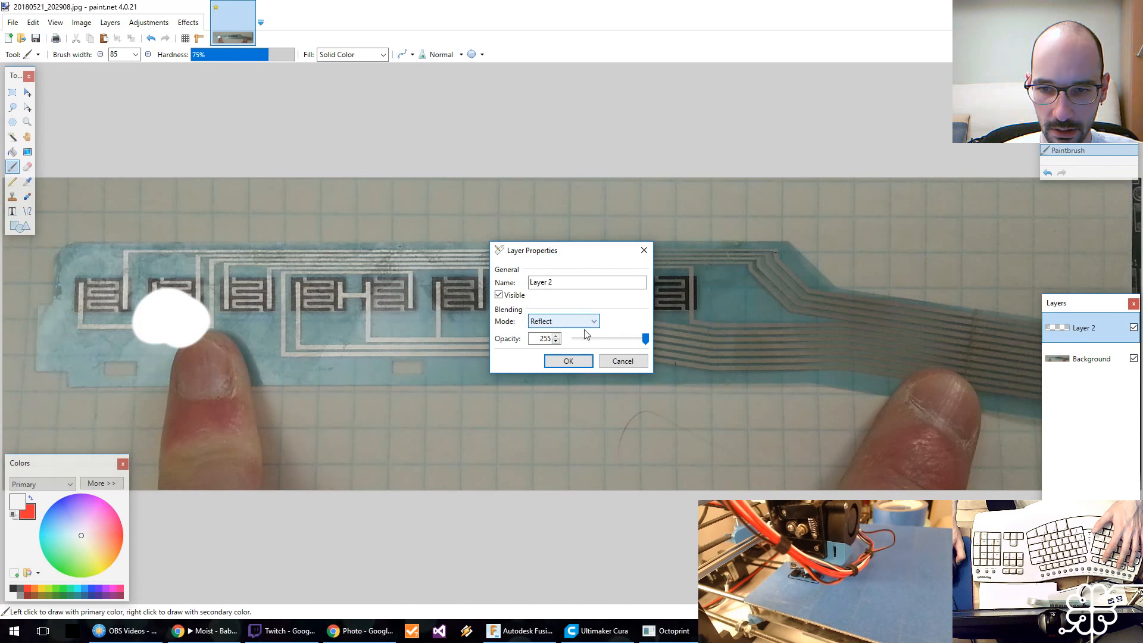
Step: Try Overlay, Difference, Negation, Lighten and Screen blending on Layer 2 at opacity 159, cancel the changes and undo the white blob
left_click_drag(646, 339, 619, 338)
left_click(580, 321)
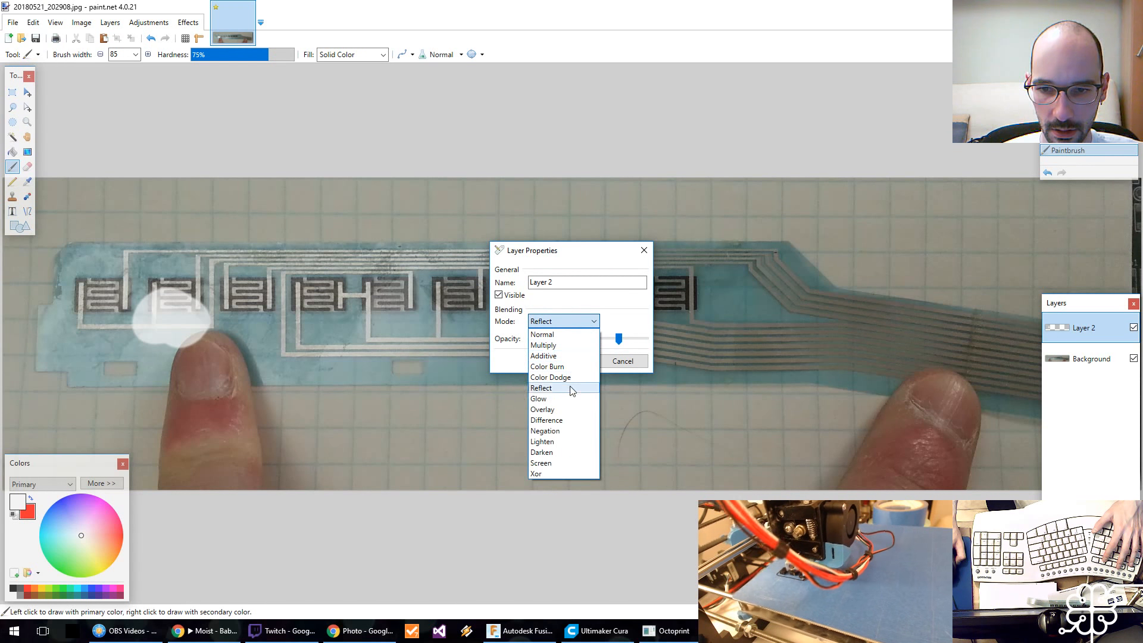
left_click(571, 398)
left_click(569, 322)
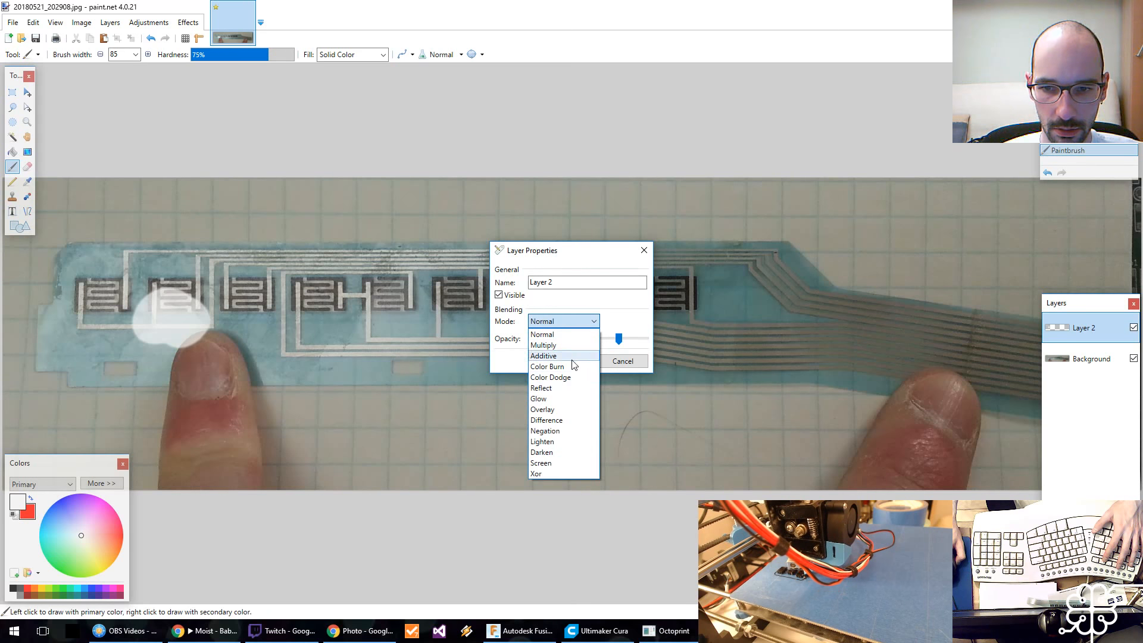
left_click(573, 409)
left_click(567, 321)
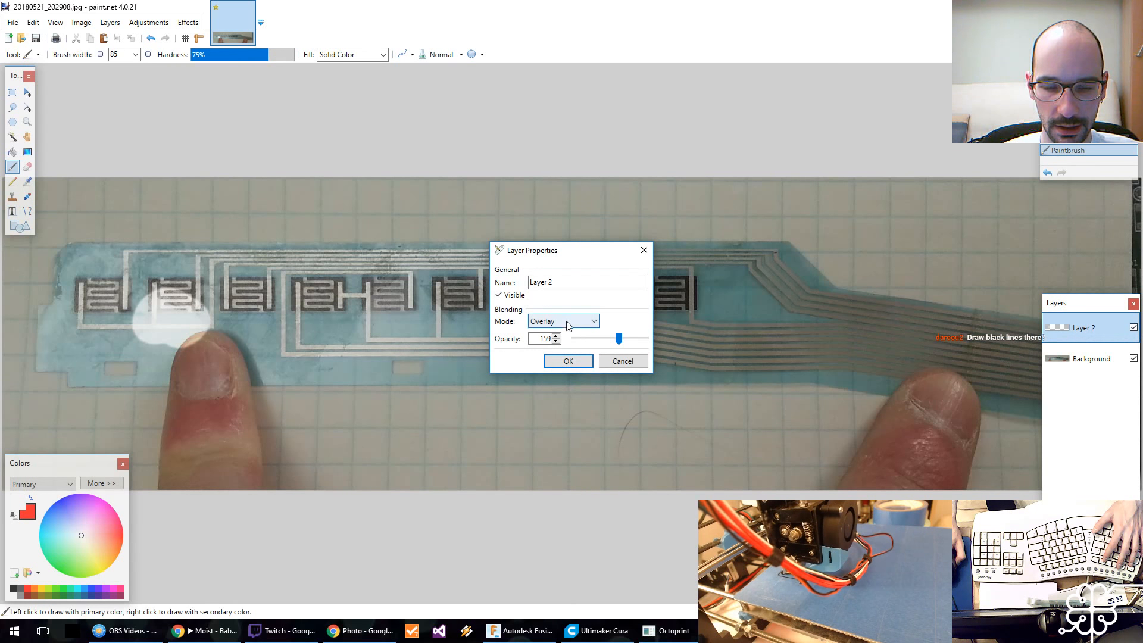
left_click(563, 409)
key("Down")
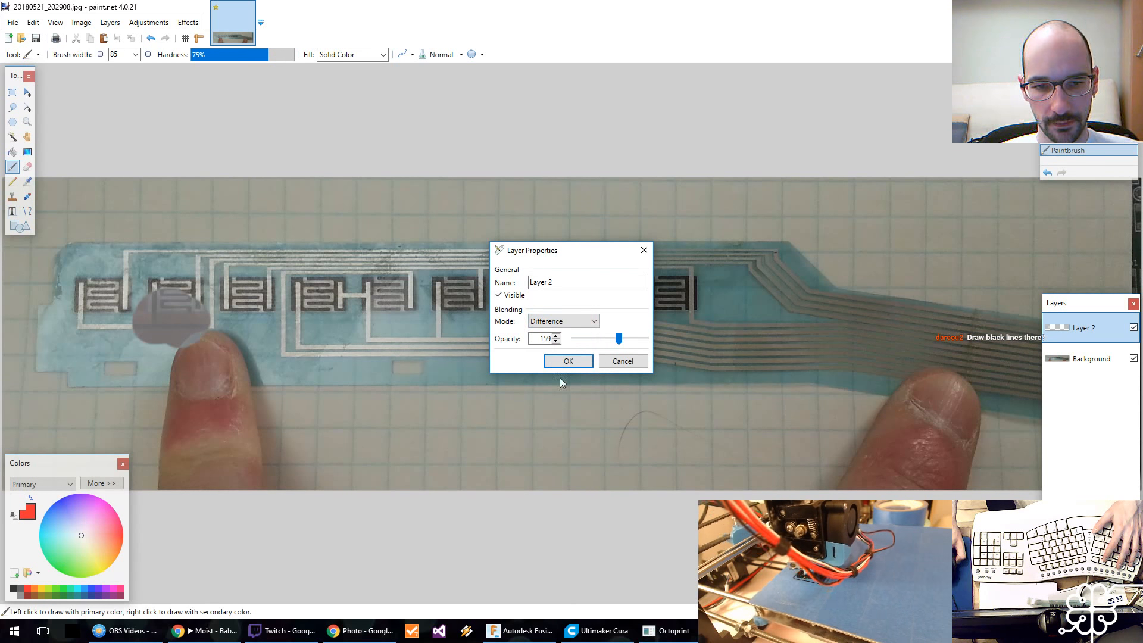
left_click(566, 321)
left_click(563, 431)
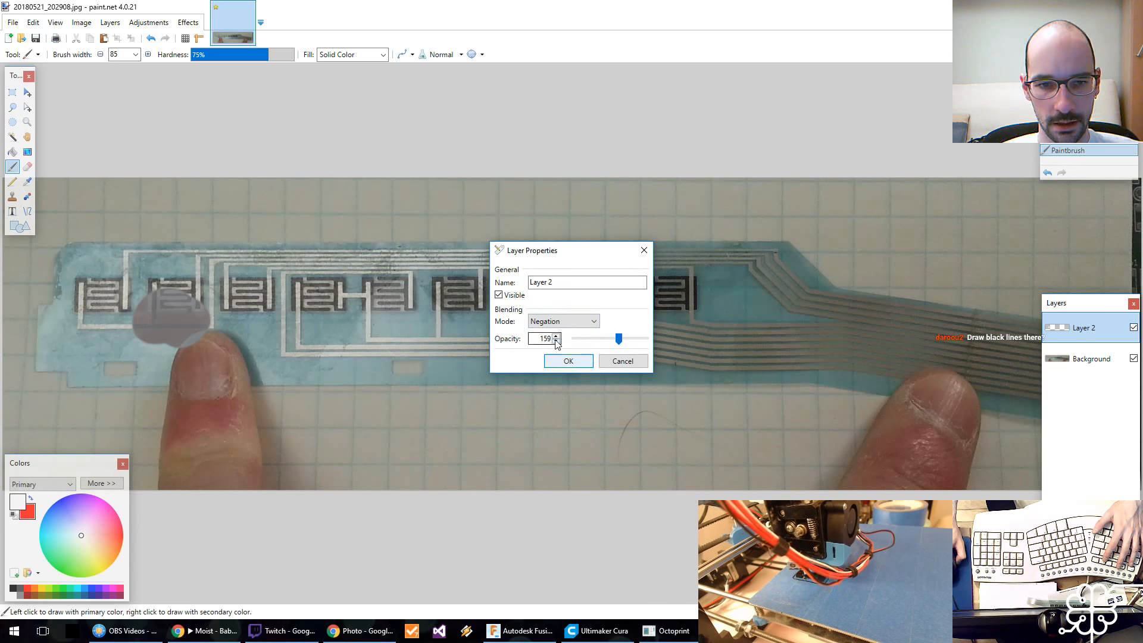
left_click(567, 321)
left_click(566, 442)
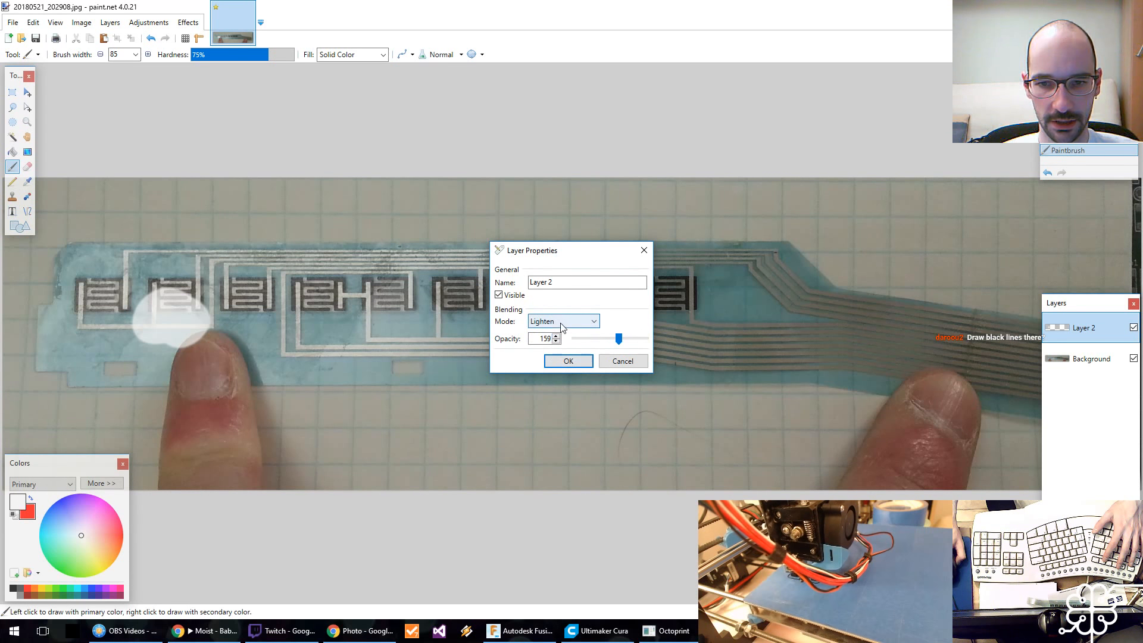
left_click(566, 322)
left_click(563, 463)
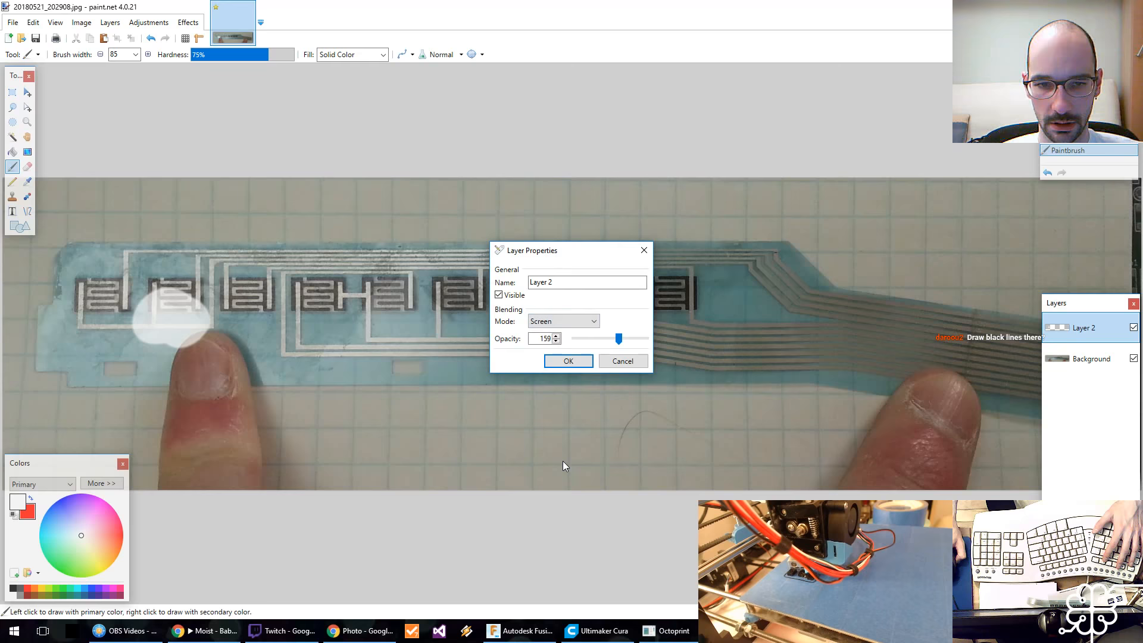
left_click(565, 322)
left_click(564, 321)
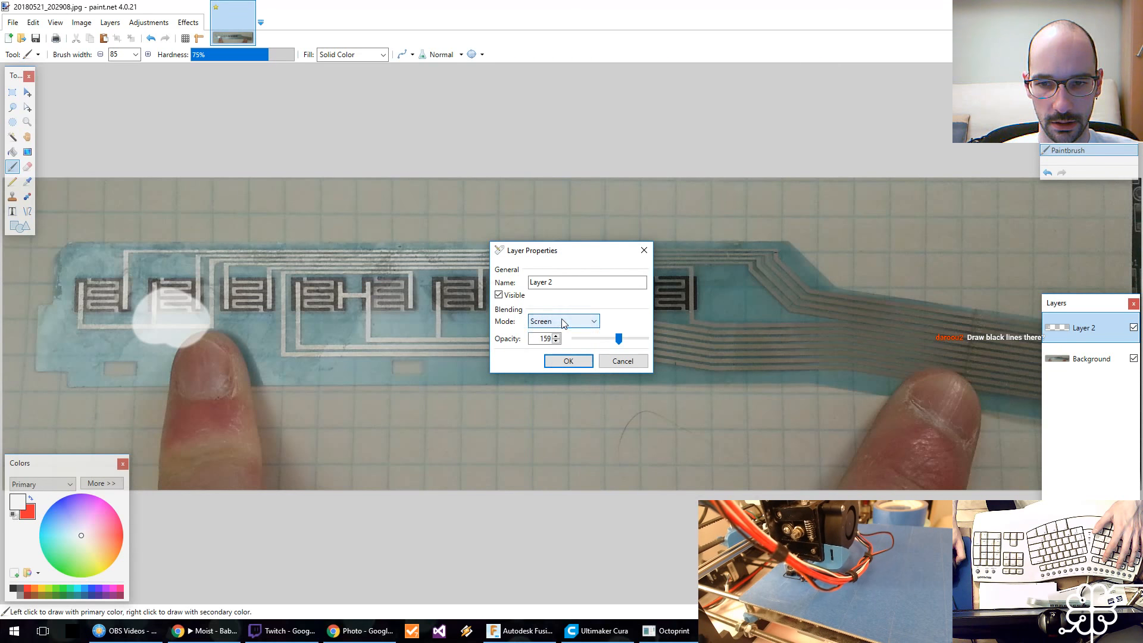
left_click(613, 365)
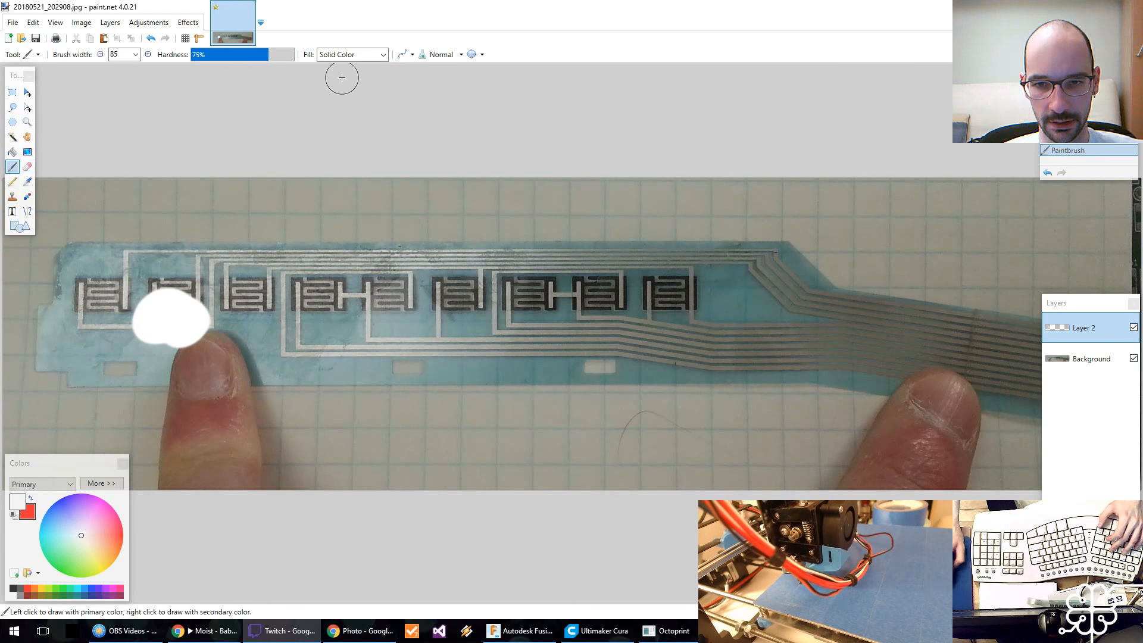
key("ctrl+z")
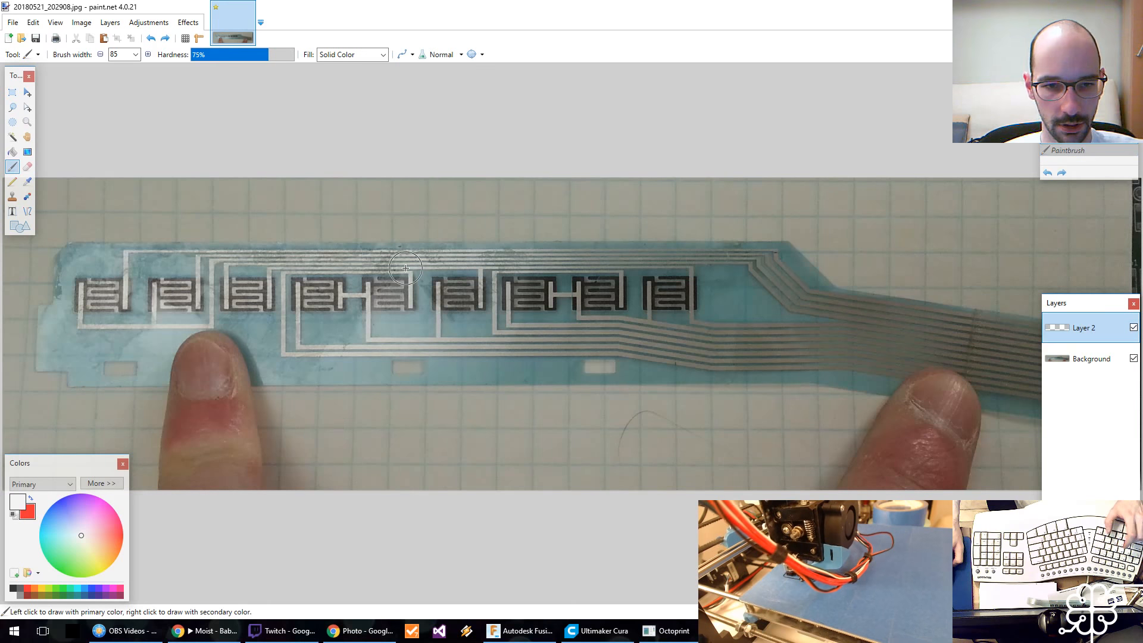
Step: Duplicate the Background layer, hide the upper copy and make Layer 2 the active layer
left_click(1092, 363)
key("ctrl+shift+d")
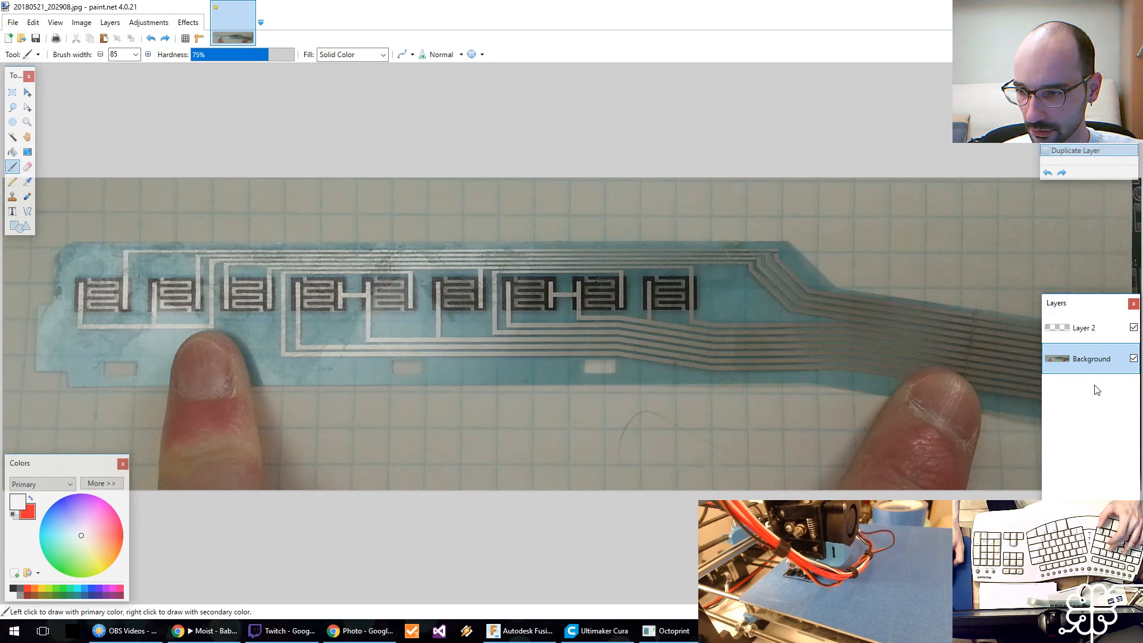
left_click(1092, 386)
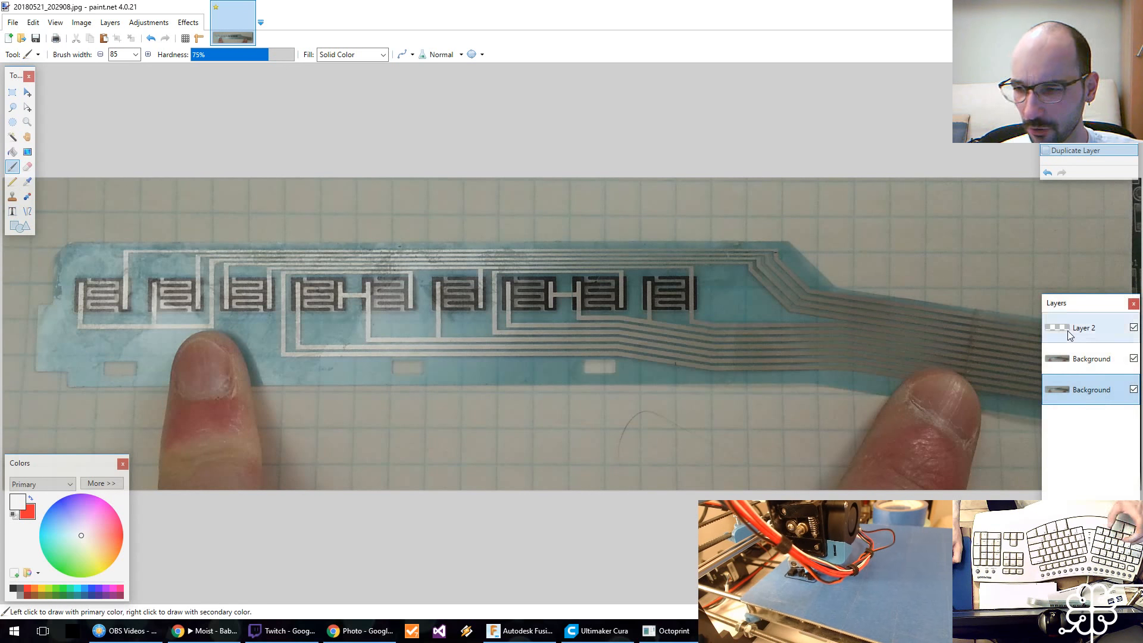
left_click(1098, 331)
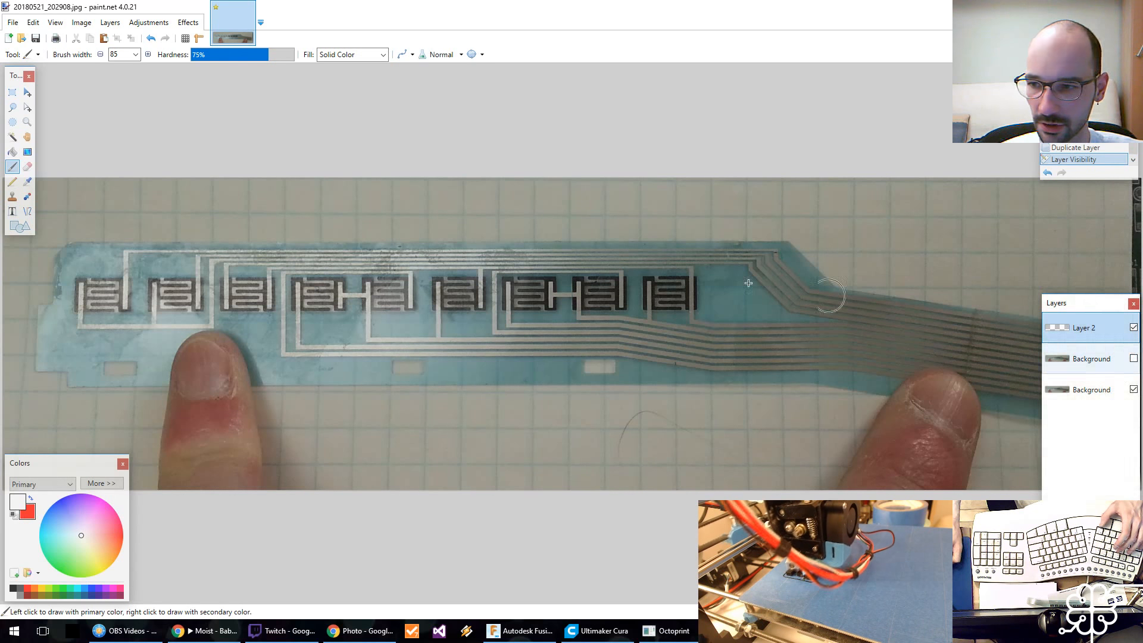
Step: Try a white Paint Bucket fill beside the lower trace on Layer 2, undo it and make red the primary color
left_click(12, 151)
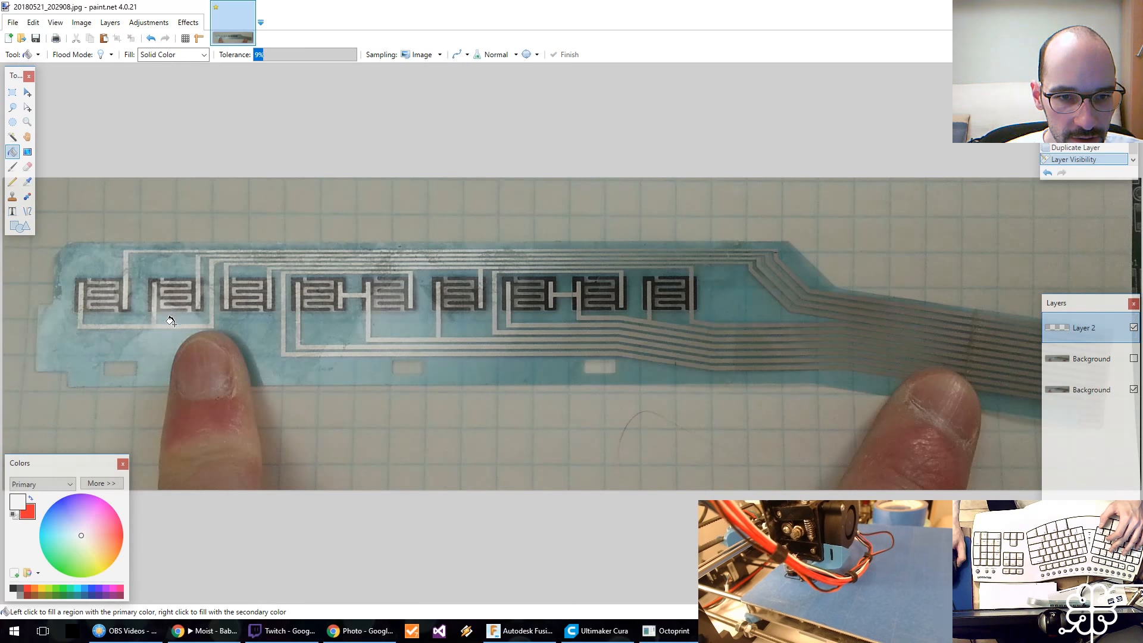
left_click(185, 335)
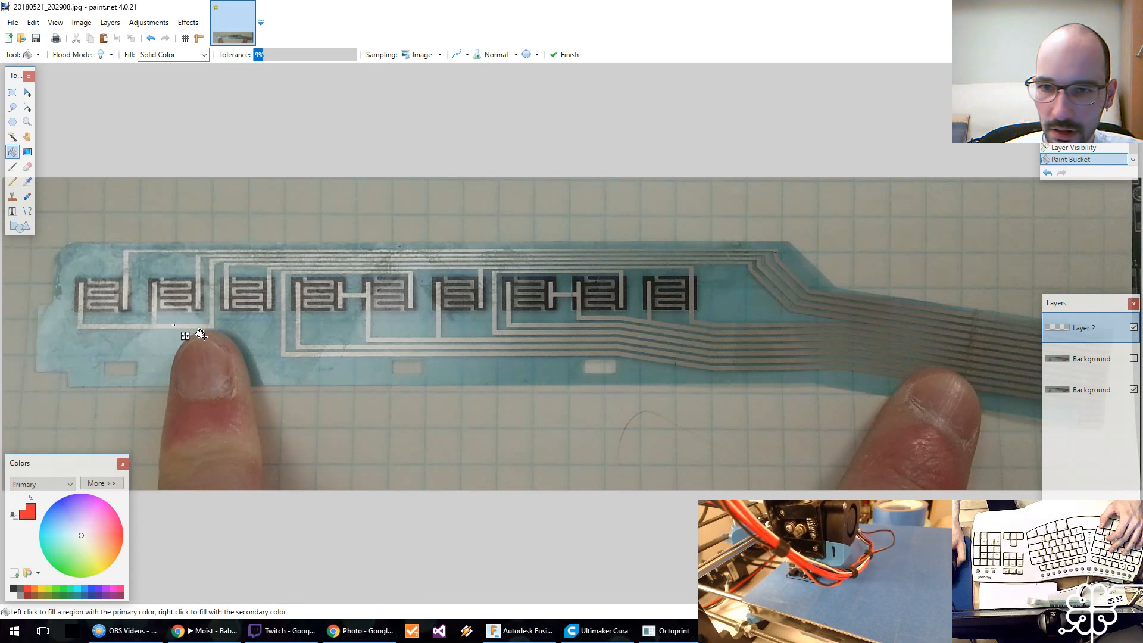
left_click(31, 498)
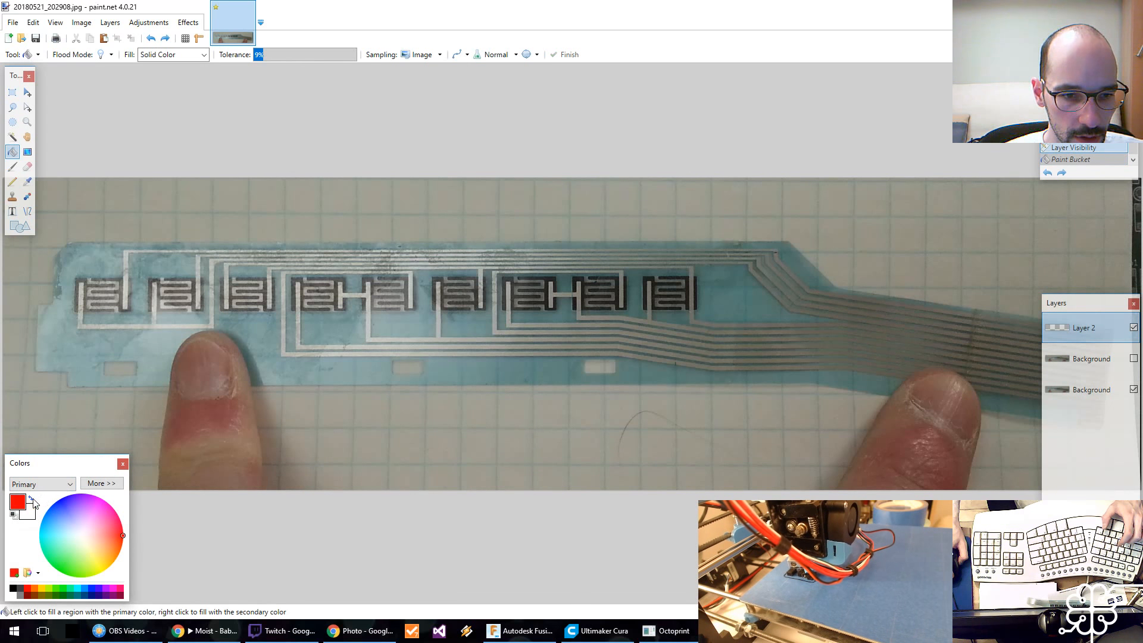
Step: Try red Paint Bucket fills on the lower-left trace and its two vertical branches on Layer 2, using a 27% tolerance
left_click(169, 326)
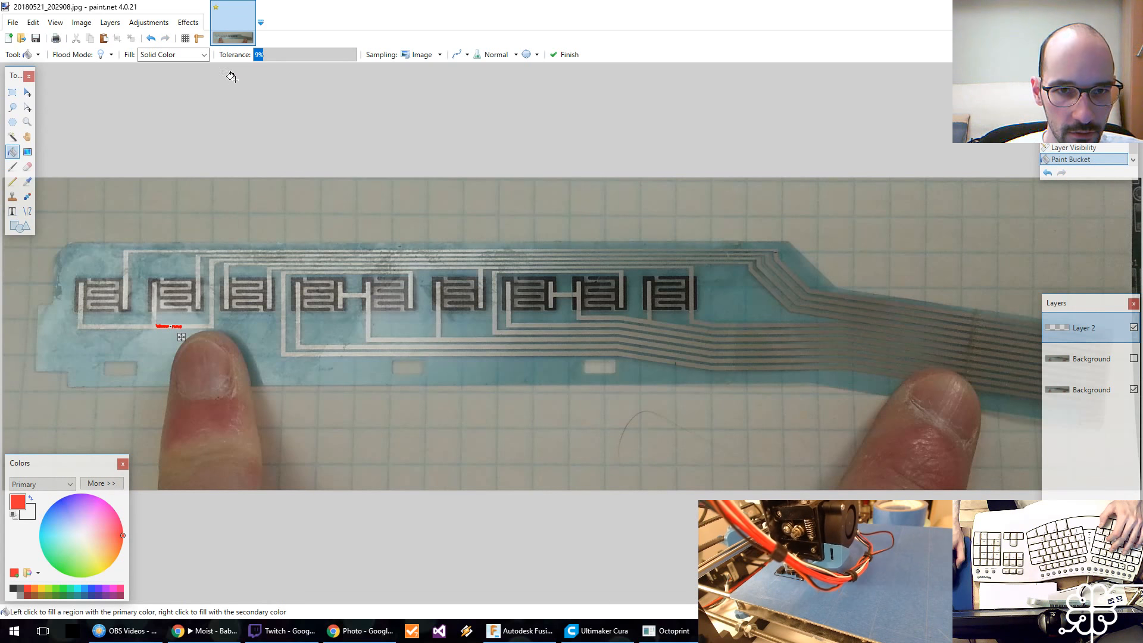
left_click_drag(269, 59, 283, 59)
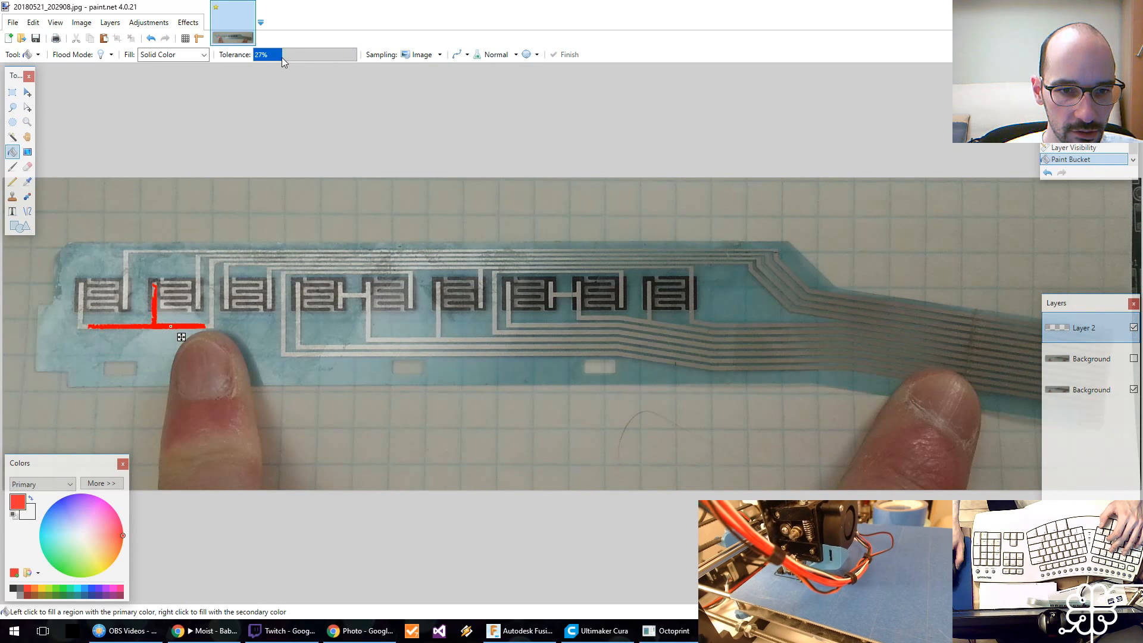
left_click(80, 308)
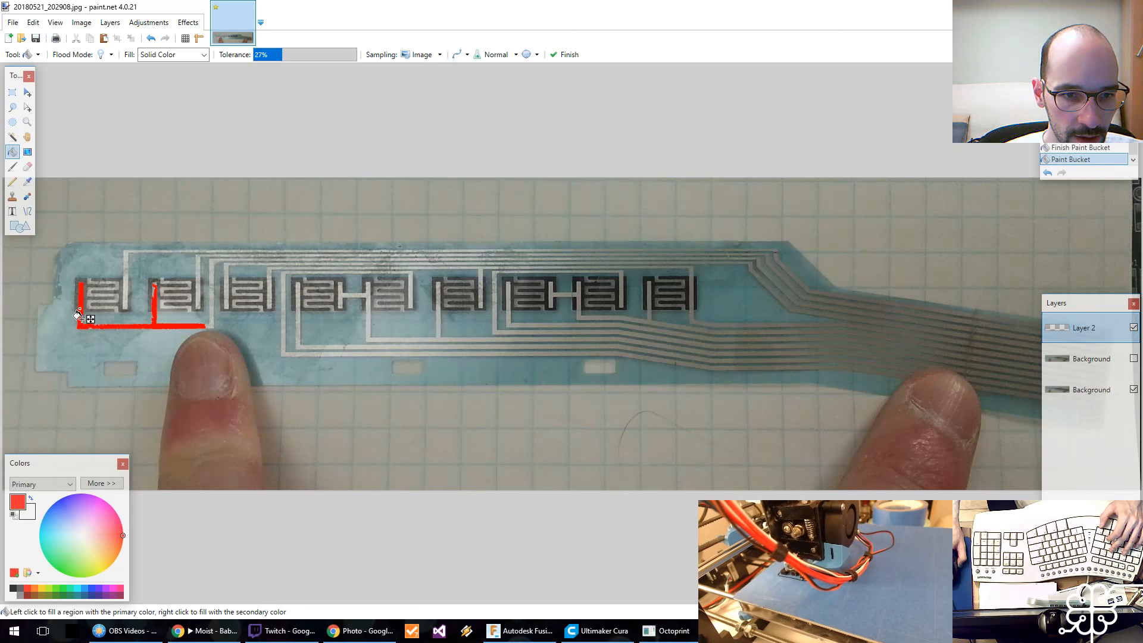
left_click(152, 286)
key("ctrl+z")
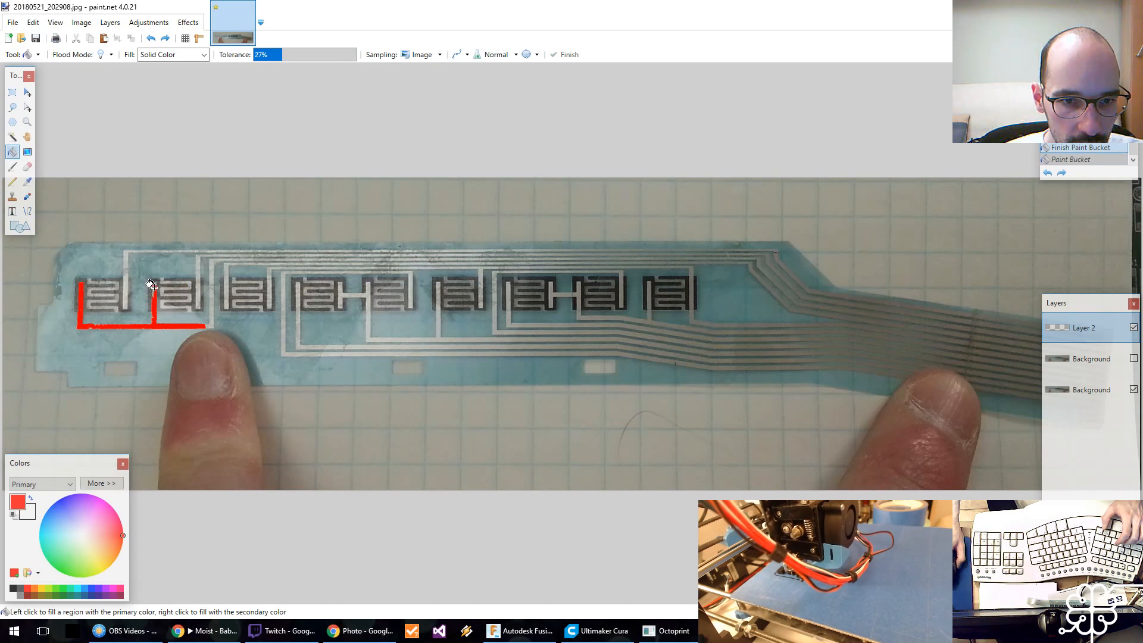
left_click(153, 285)
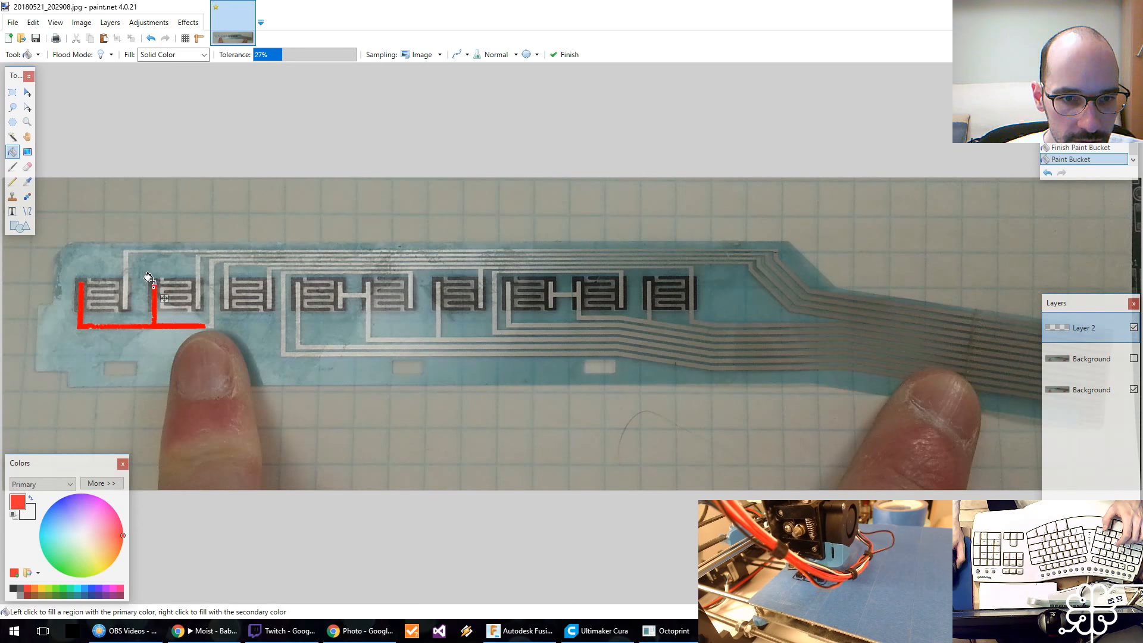
key("Return")
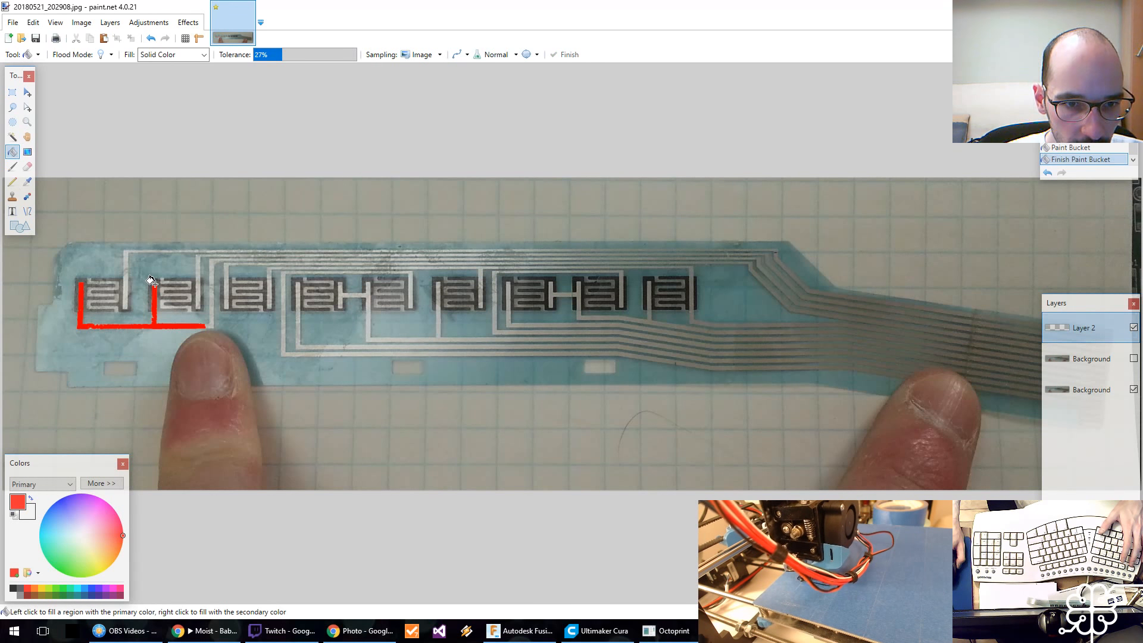
Step: Try extending the red fill up the vertical trace between the second and third contact pads, reducing the tolerance to 19%
left_click(210, 316)
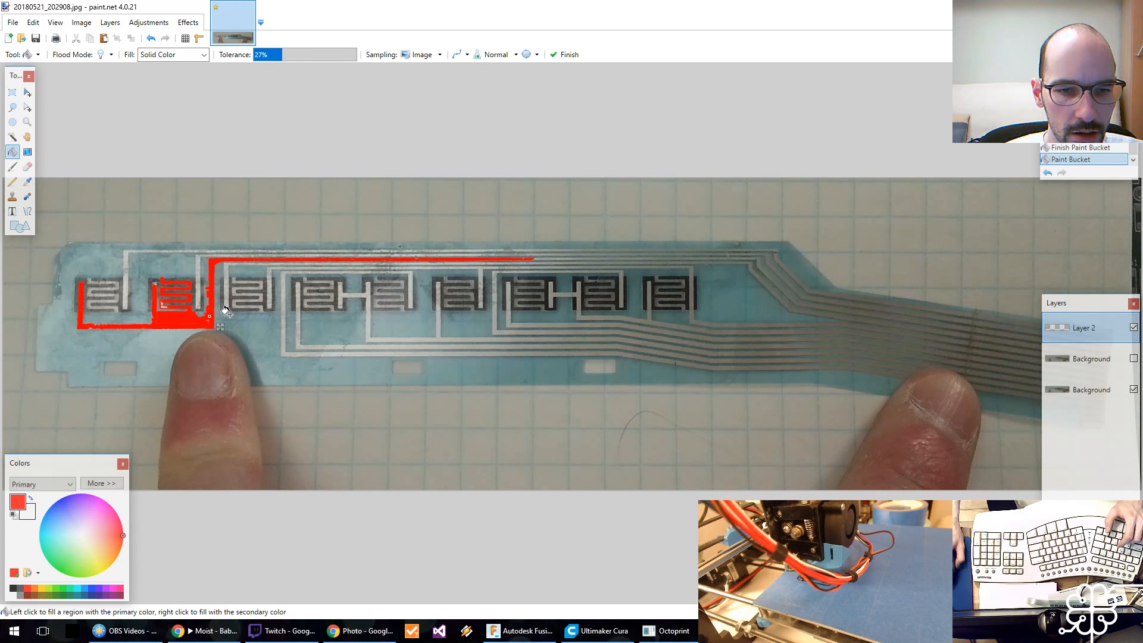
left_click(211, 311)
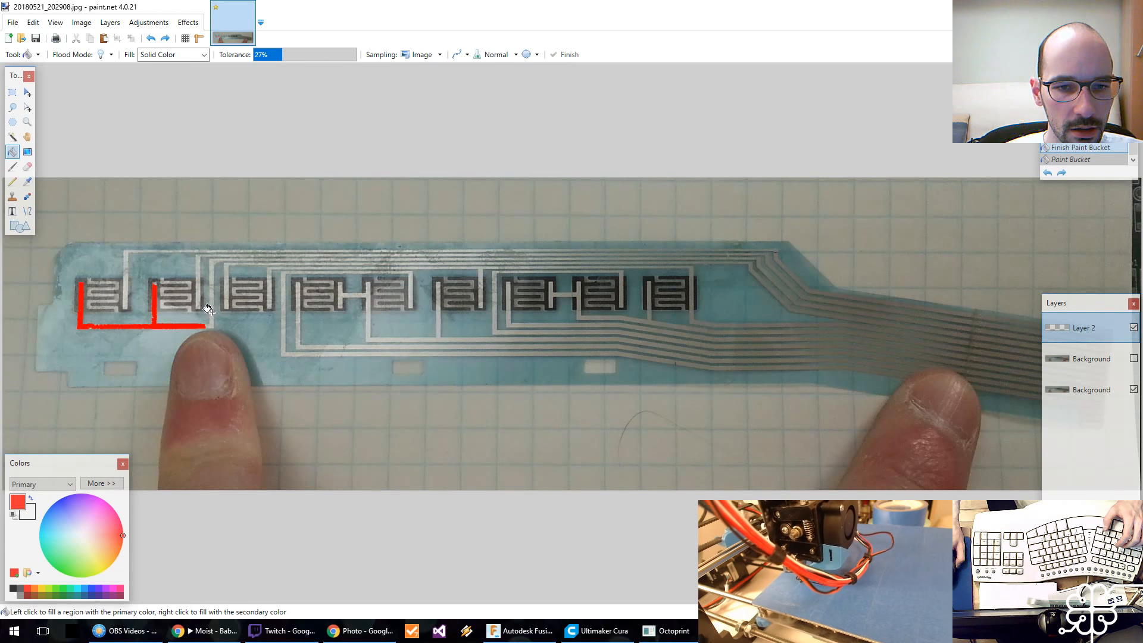
left_click(272, 57)
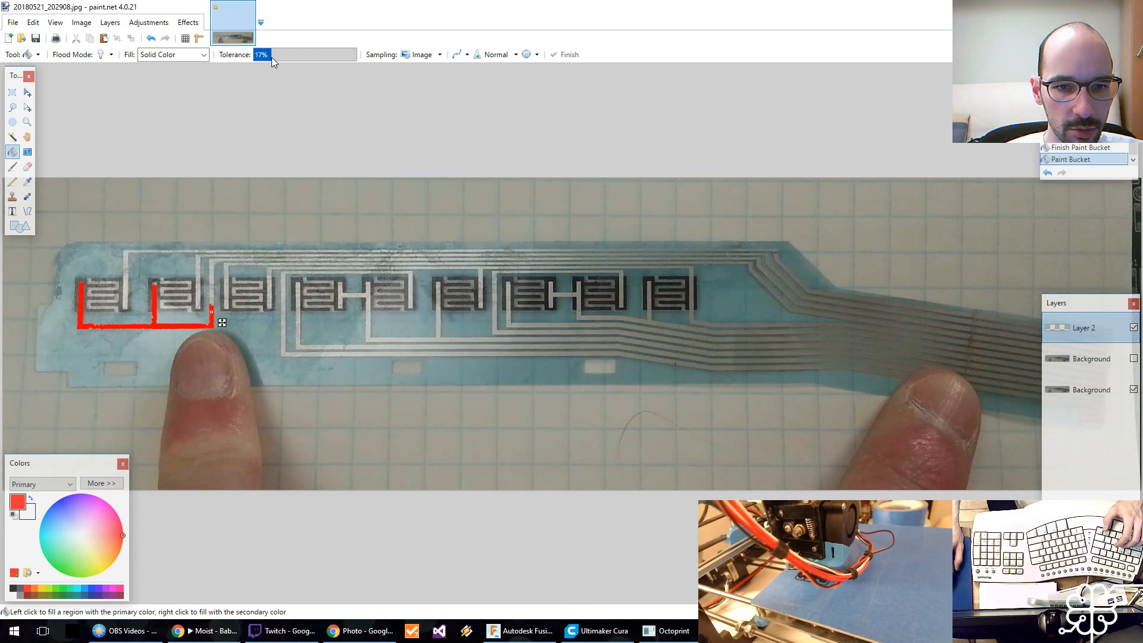
left_click(211, 269)
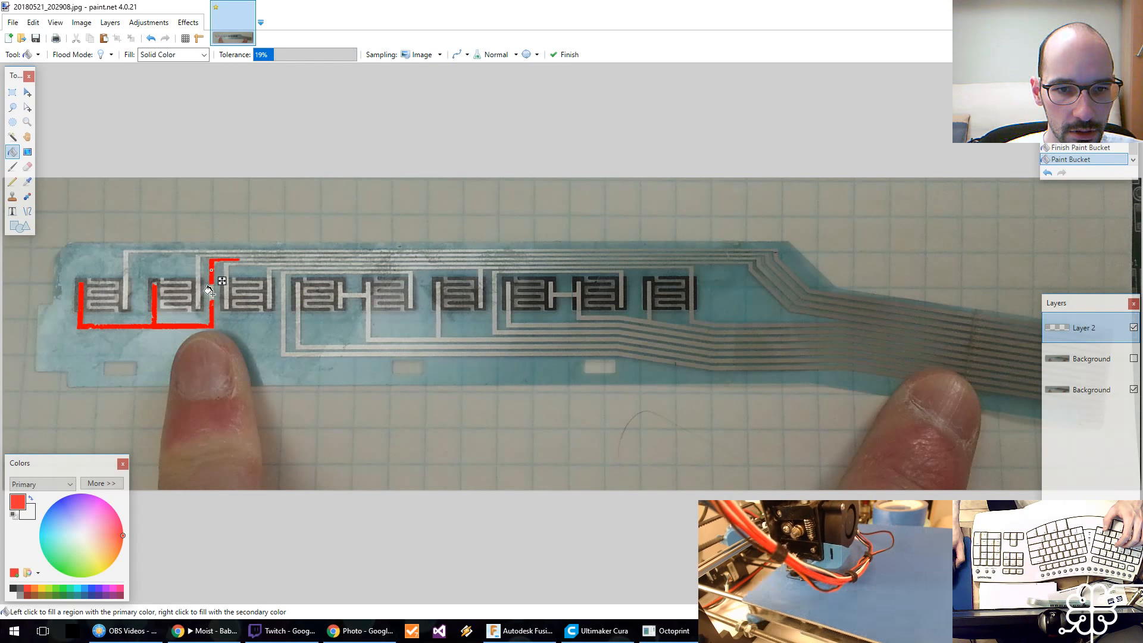
left_click(213, 295)
left_click(212, 286)
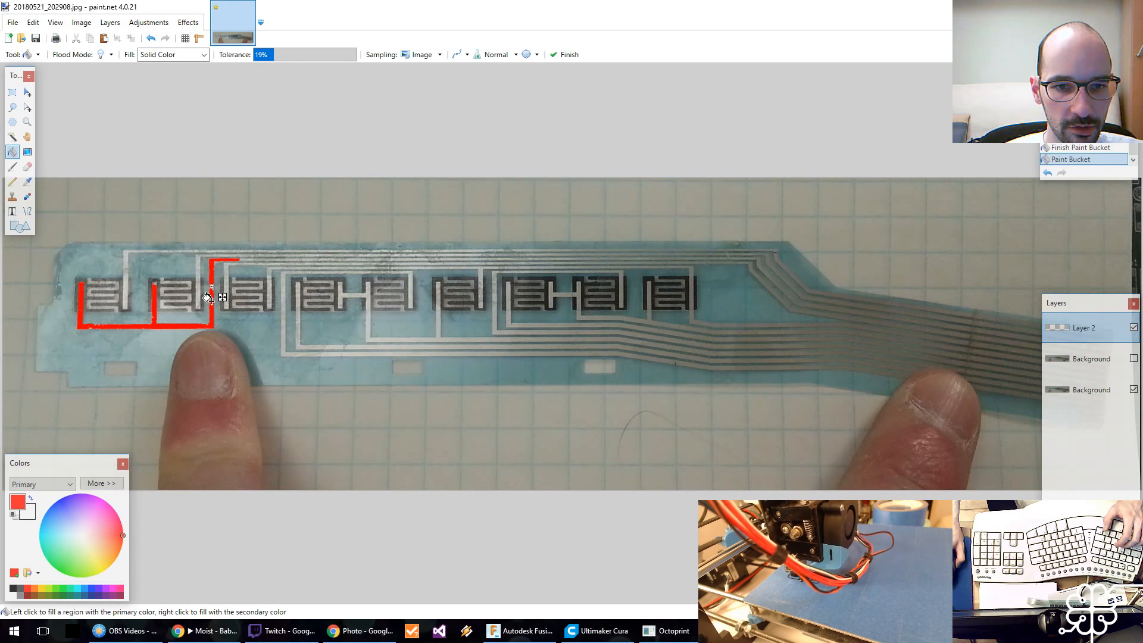
Step: Undo all the red trace fills and the hiding of the upper Background copy
key("ctrl+z")
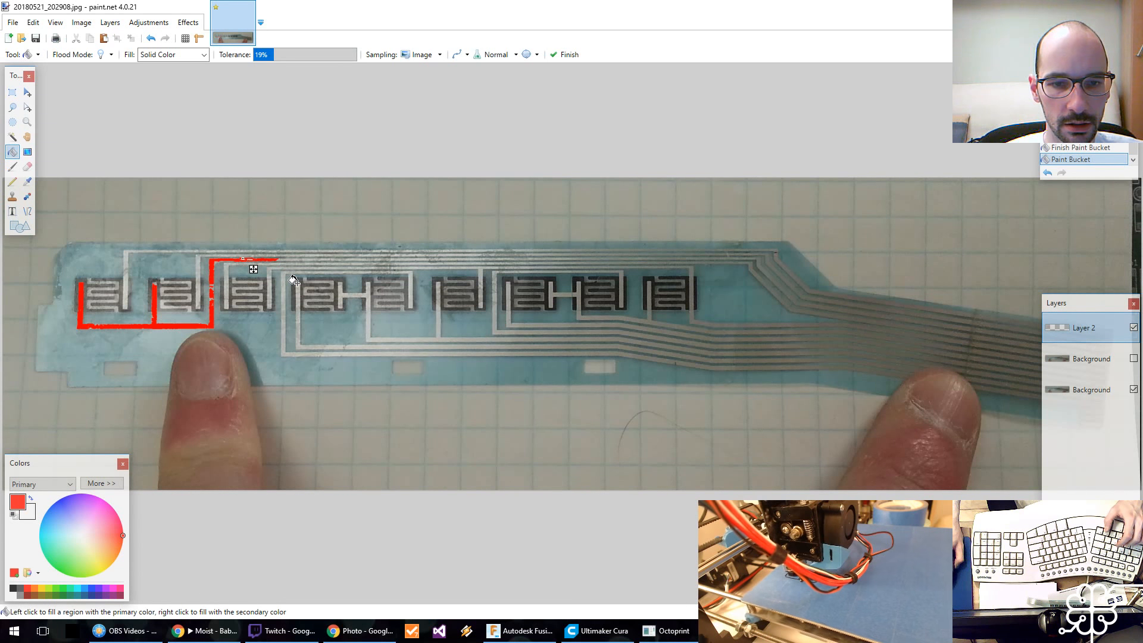
key("ctrl+z")
key("ctrl+z")
key("ctrl+z")
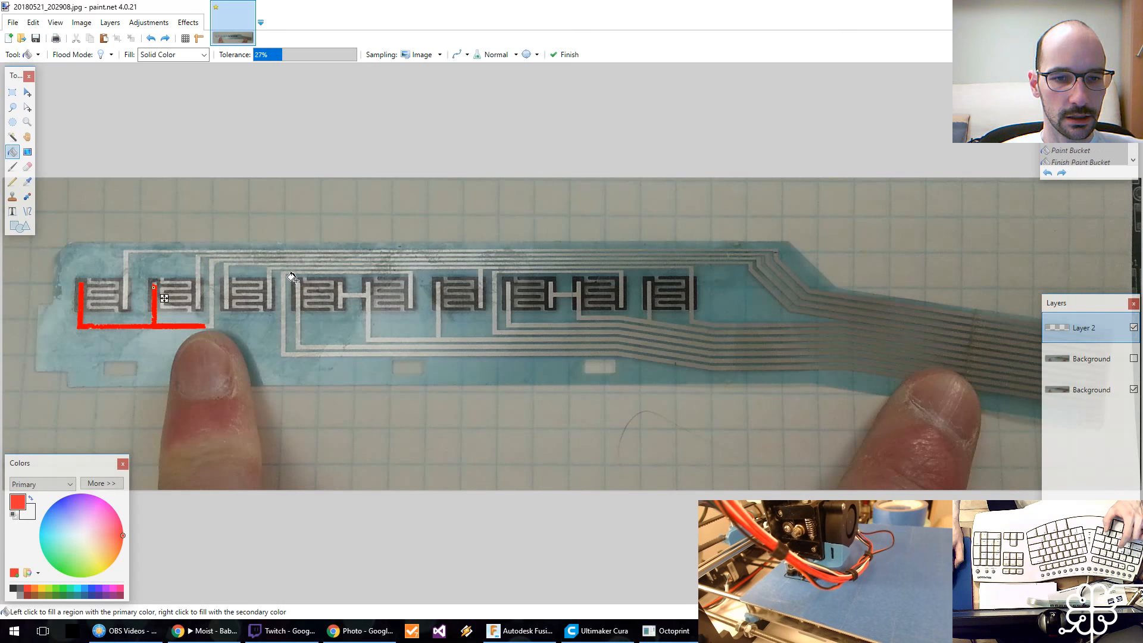
key("ctrl+z")
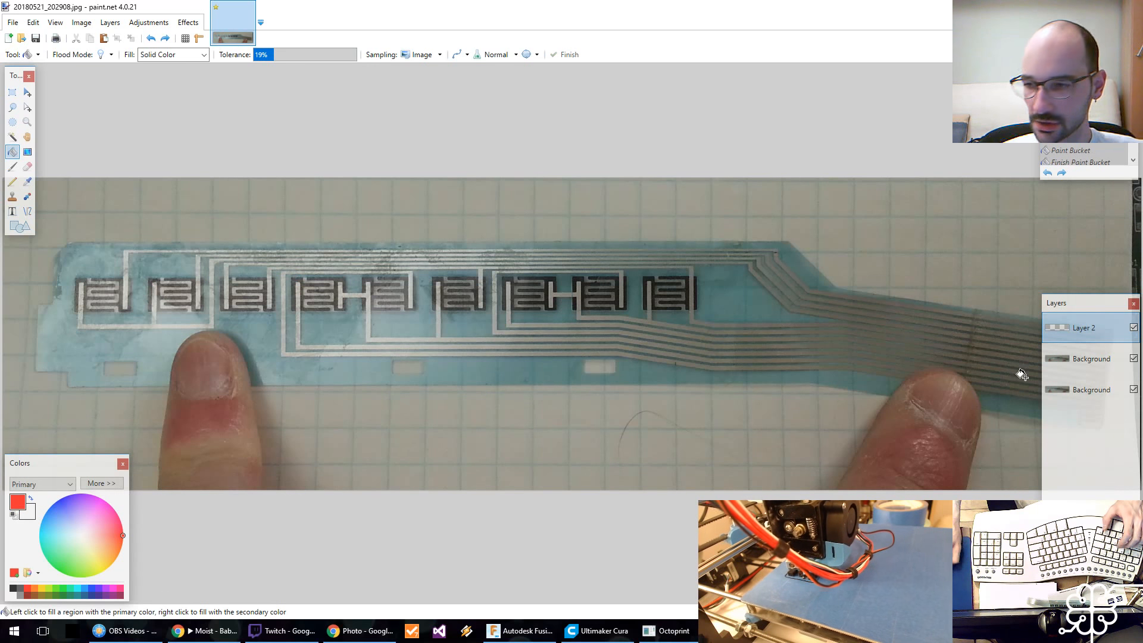
Step: Apply a Brightness / Contrast adjustment with contrast 44 to the upper Background layer
left_click(1091, 360)
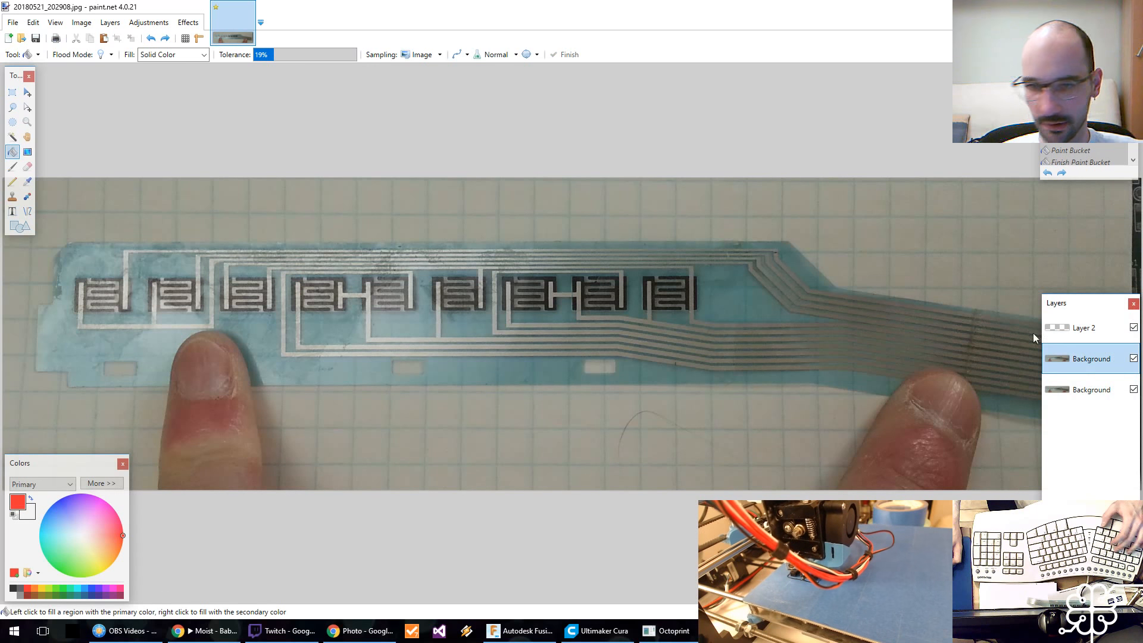
left_click(116, 24)
mouse_move(138, 25)
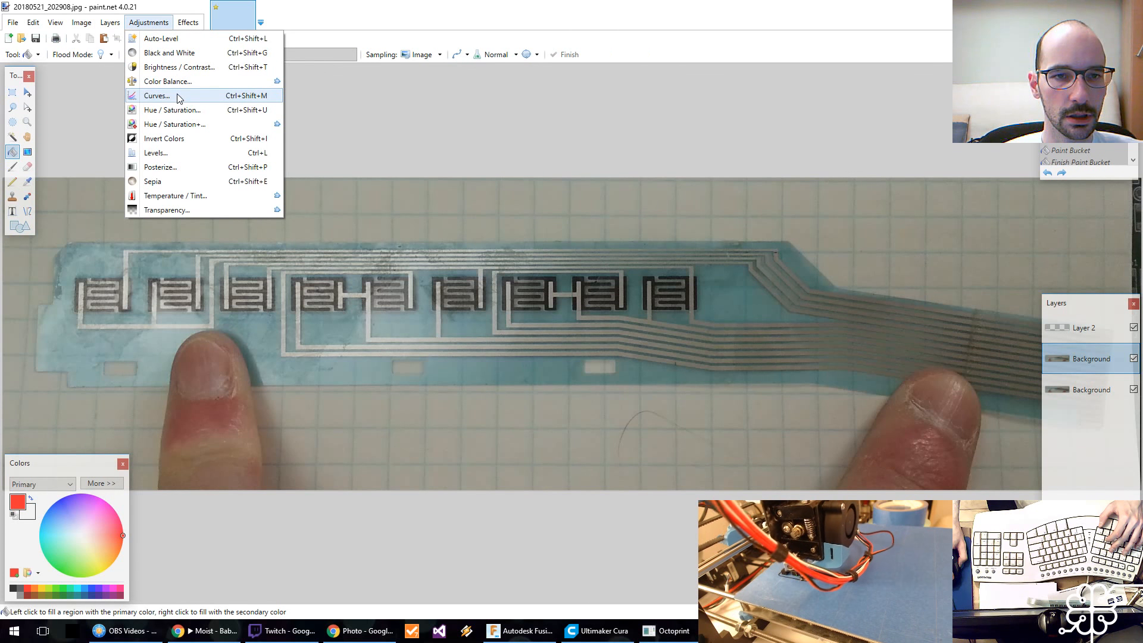
left_click(179, 70)
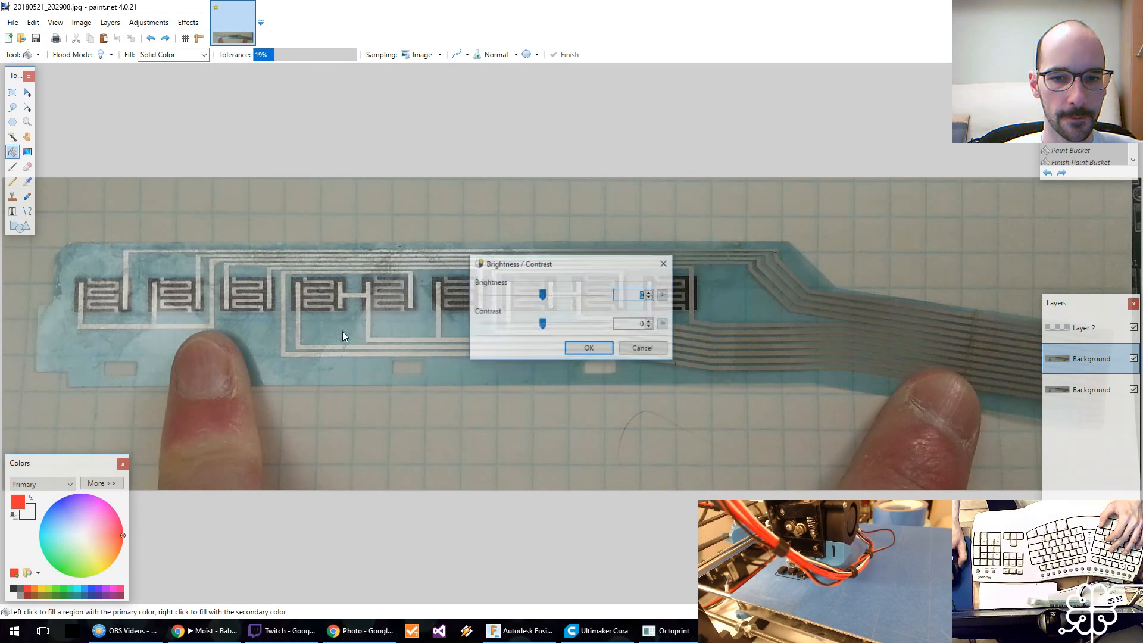
left_click_drag(575, 272, 481, 456)
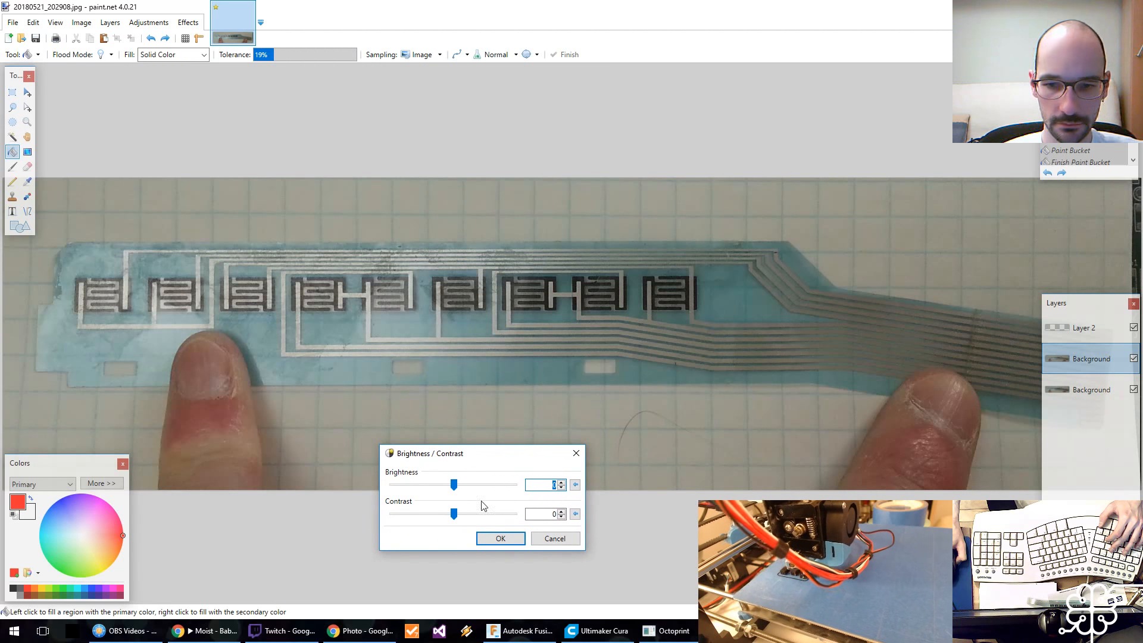
left_click_drag(454, 514, 481, 514)
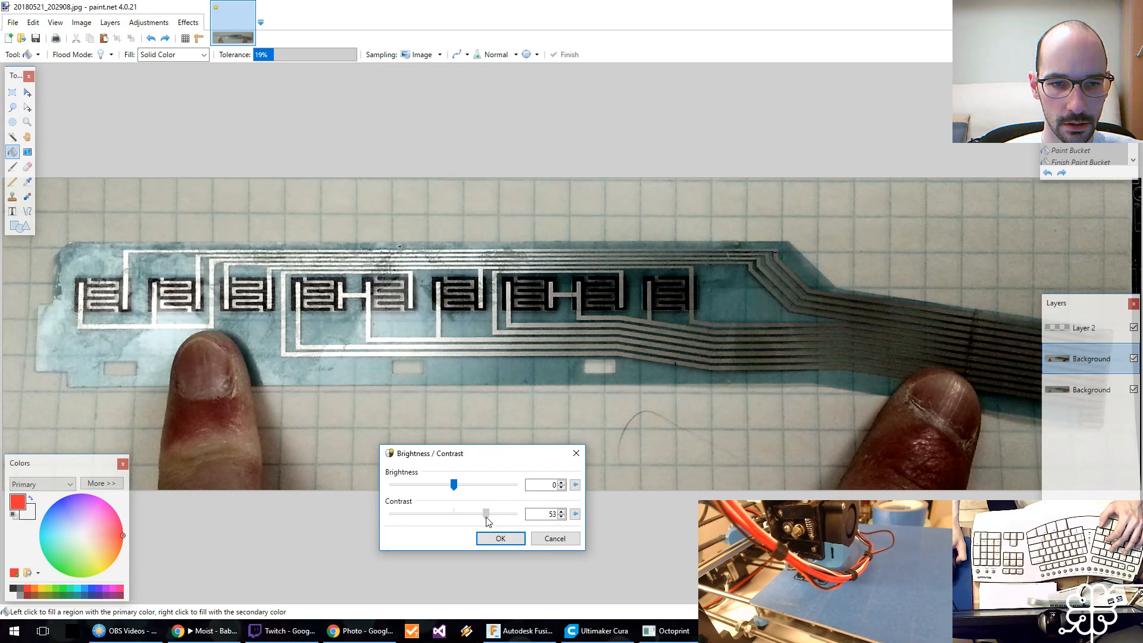
left_click_drag(487, 521, 486, 523)
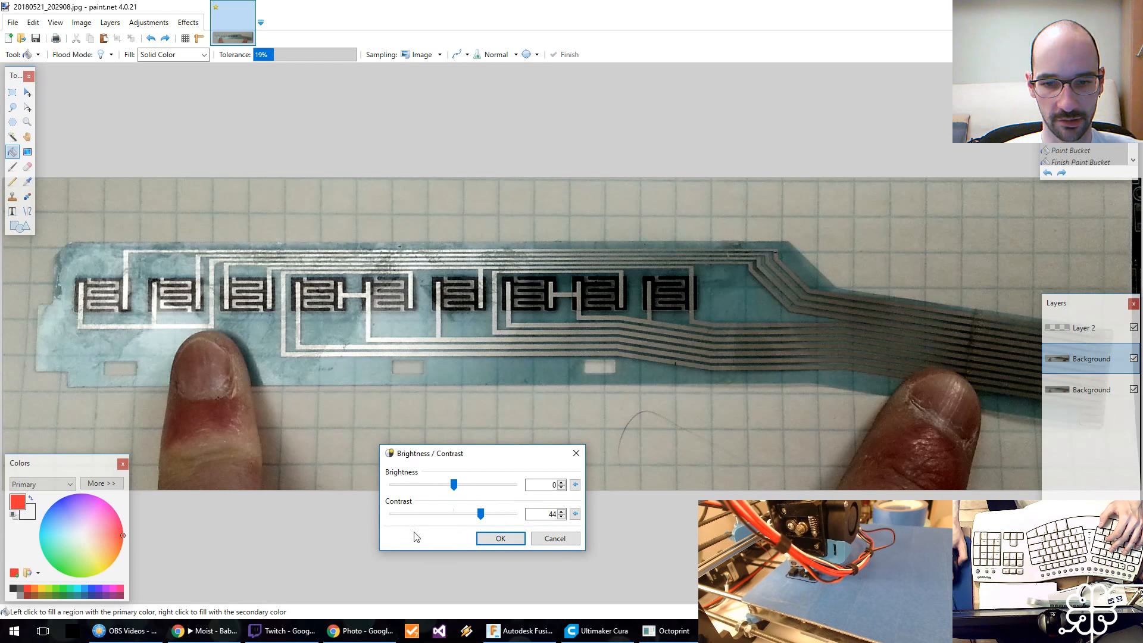
left_click(481, 538)
Step: Open the Windows Sound settings and make Digital Audio (S/PDIF) the default playback device
key("super")
type("soudn")
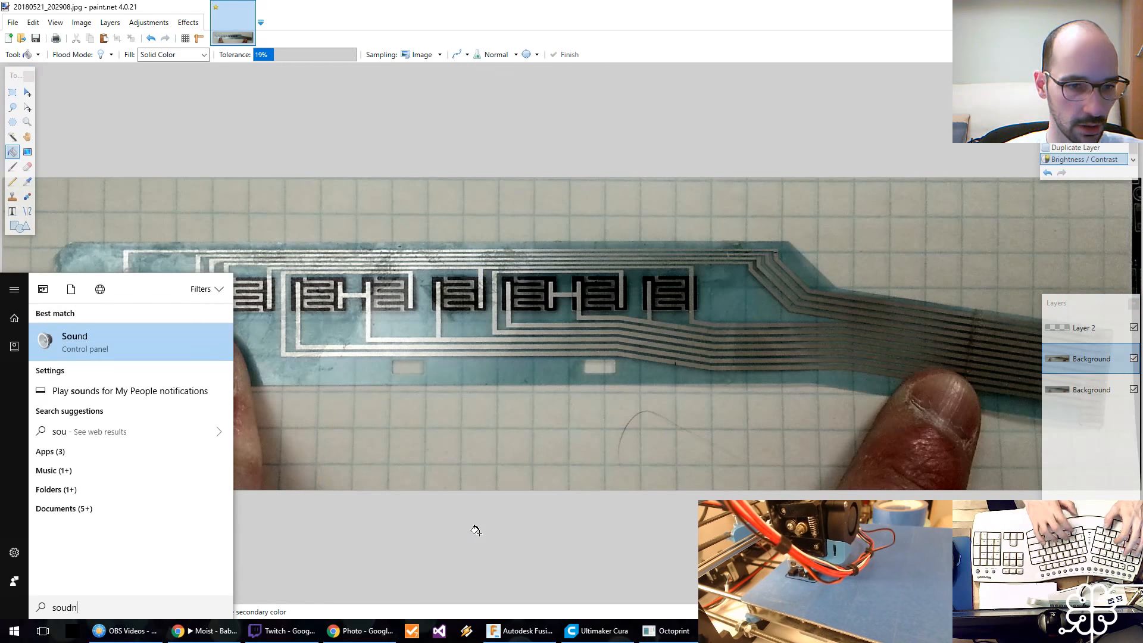
key("Return")
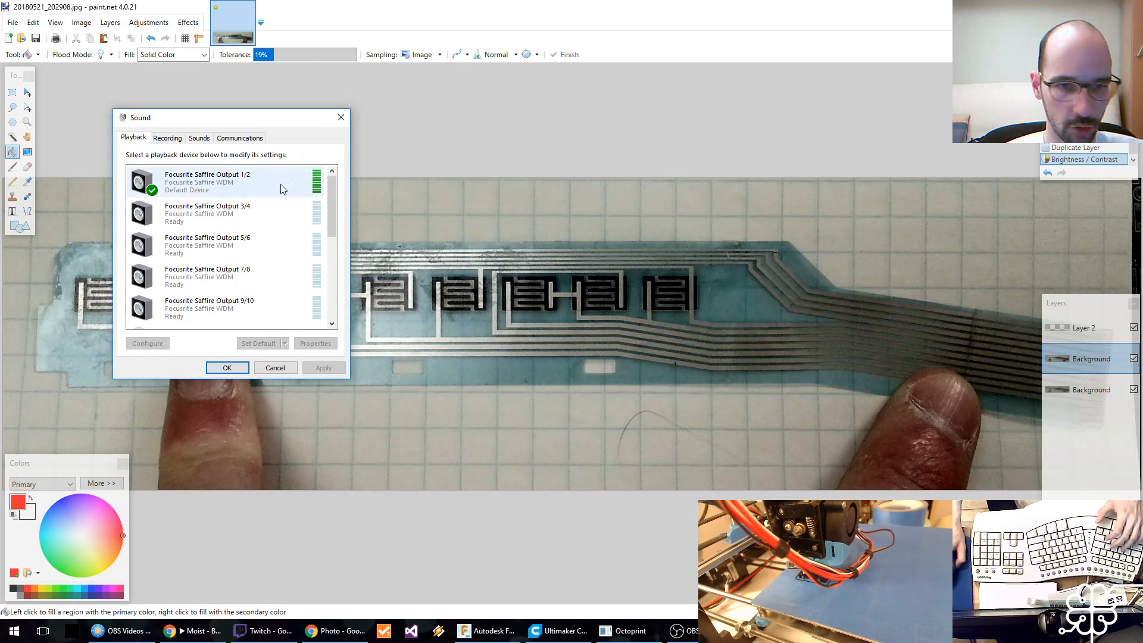
scroll(330, 197, "down", 3)
left_click(232, 194)
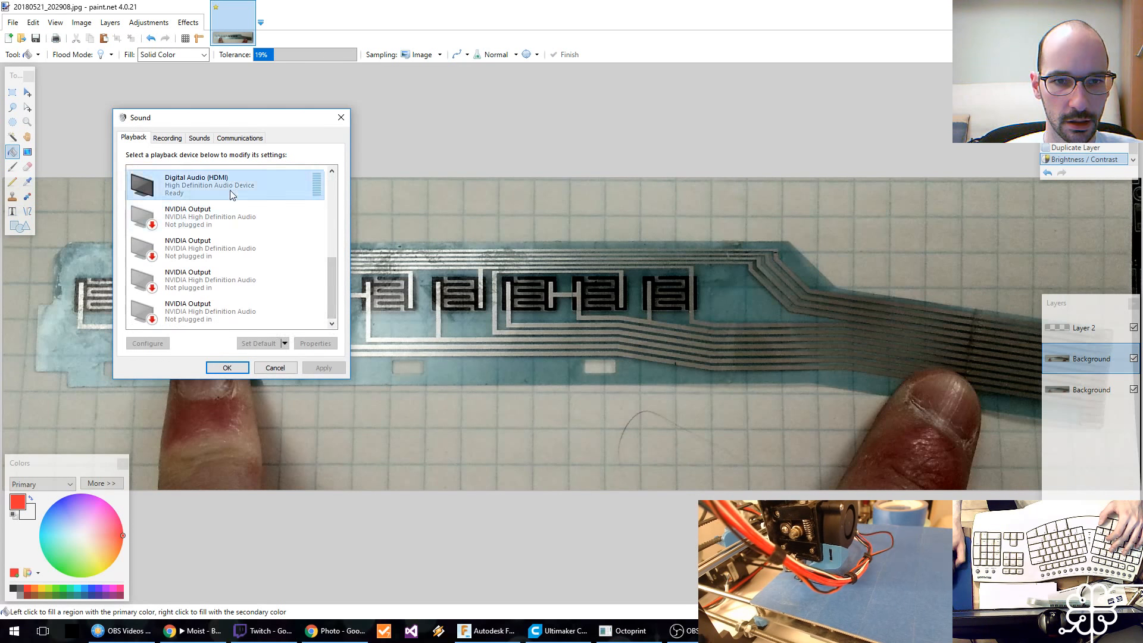
scroll(246, 227, "up", 2)
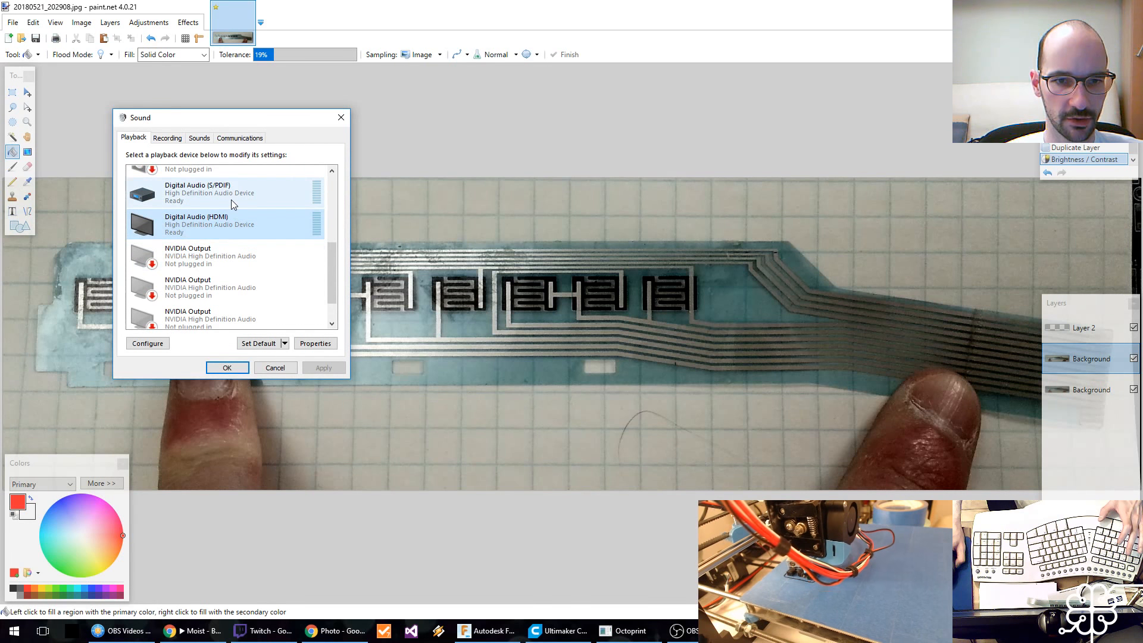
left_click(231, 199)
left_click(250, 342)
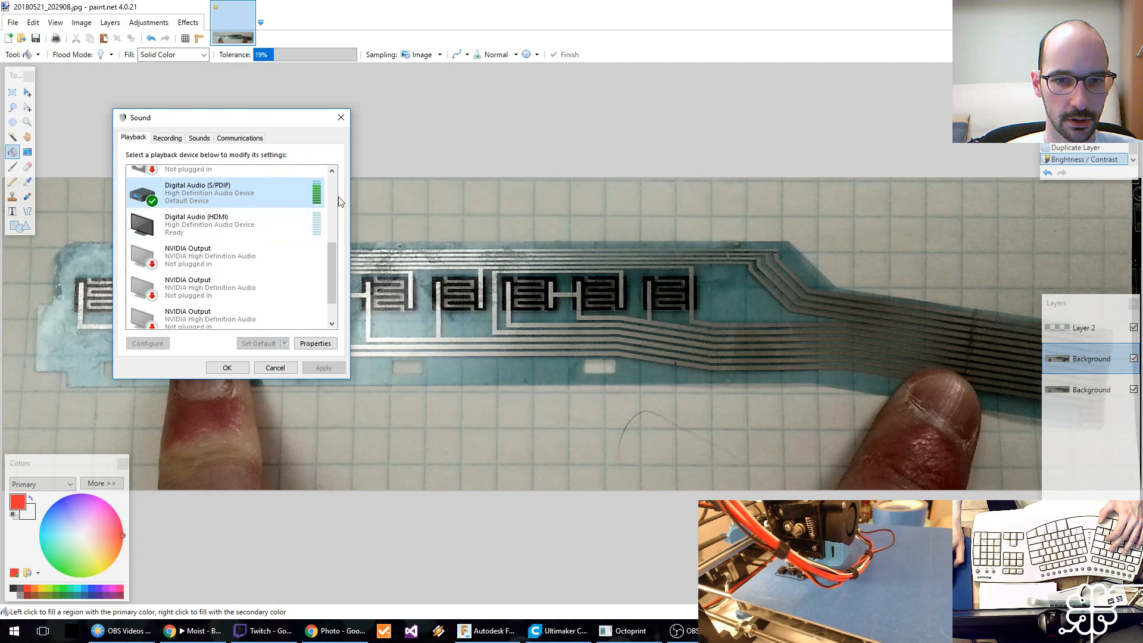
Step: Switch to SaffireControl, dismiss the startup message and open the Sample Rate settings
key("super")
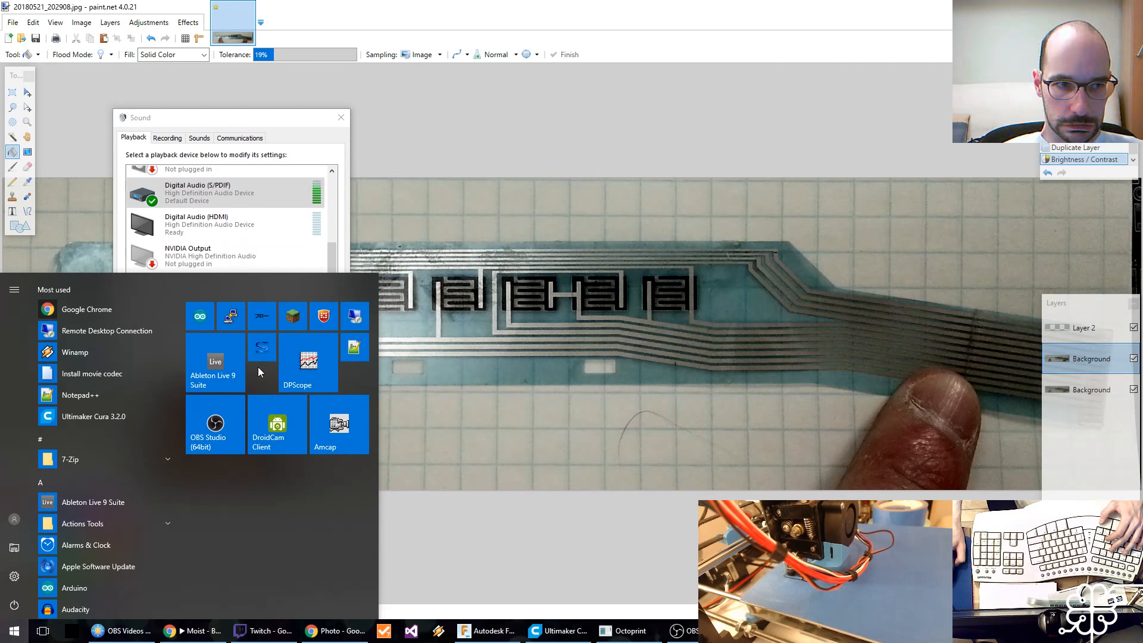
left_click(264, 355)
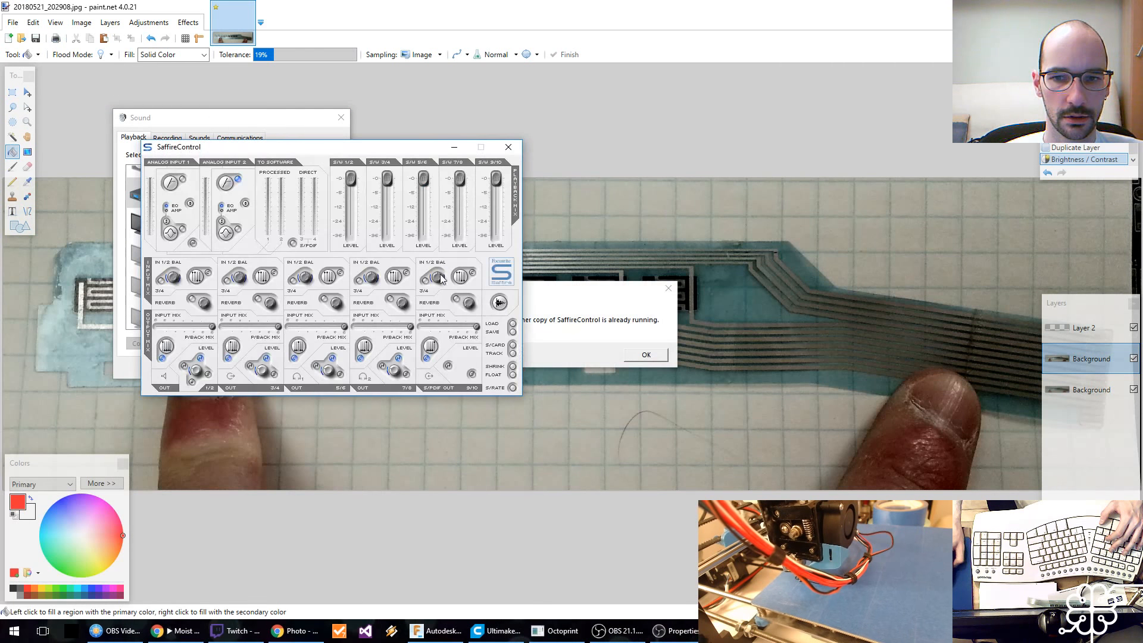
left_click(647, 356)
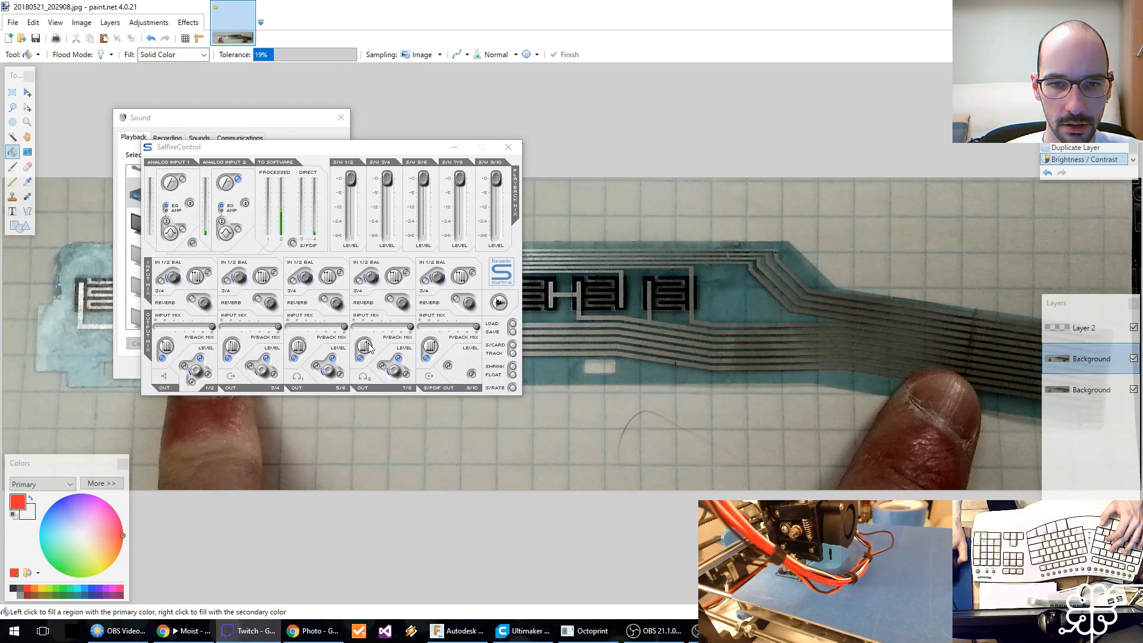
left_click(512, 387)
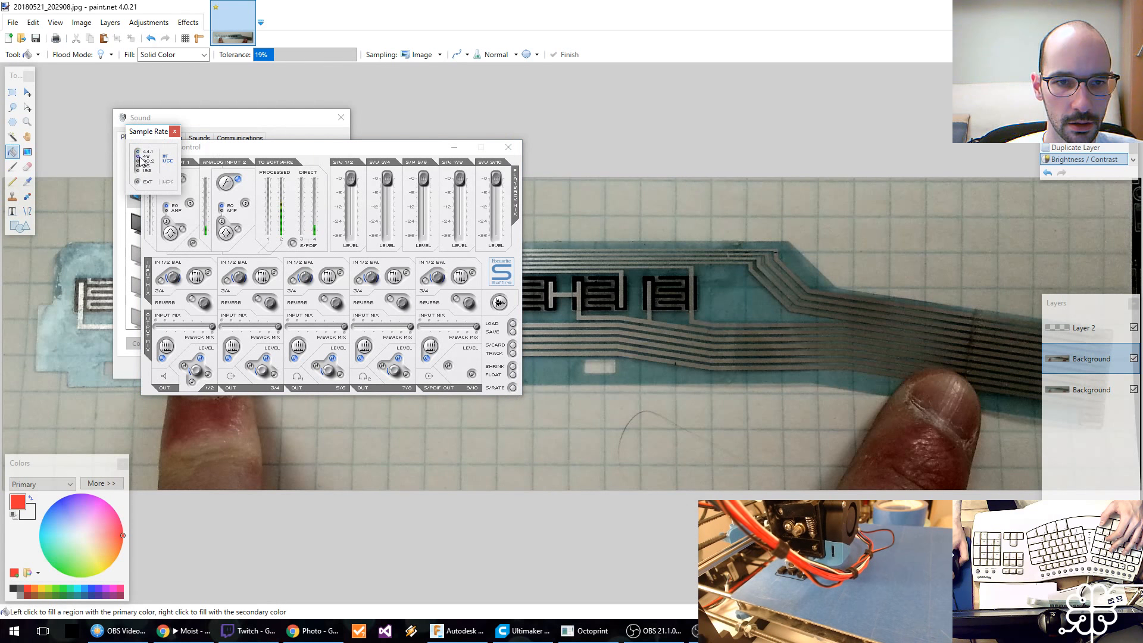